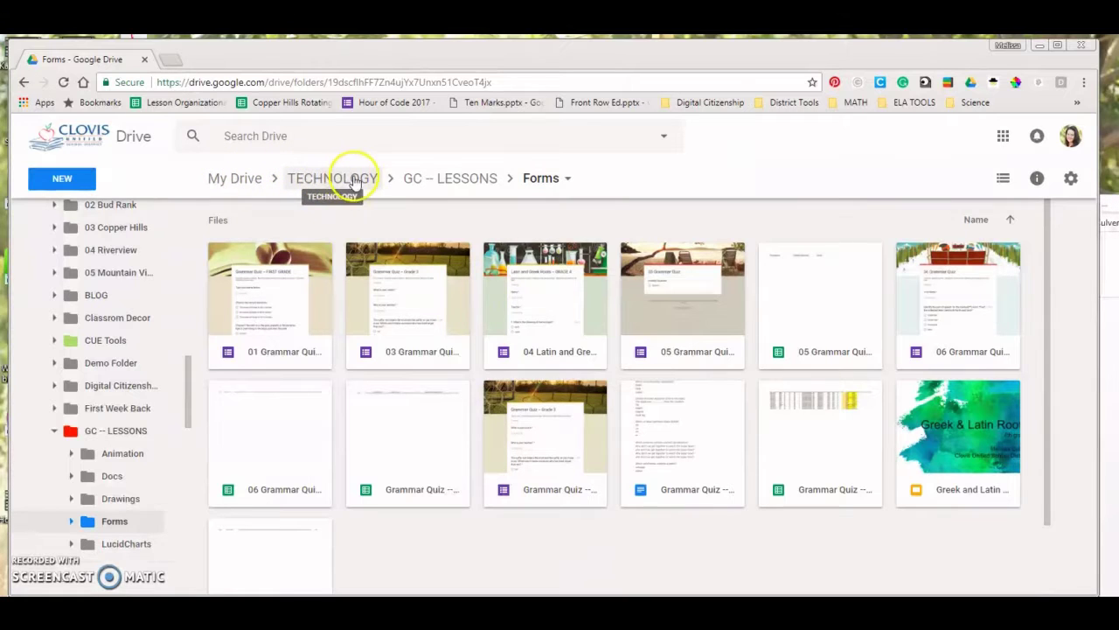
Open the "04 Latin and Greek Roots" form from the Forms folder inside GC -- LESSONS.
left_click(444, 184)
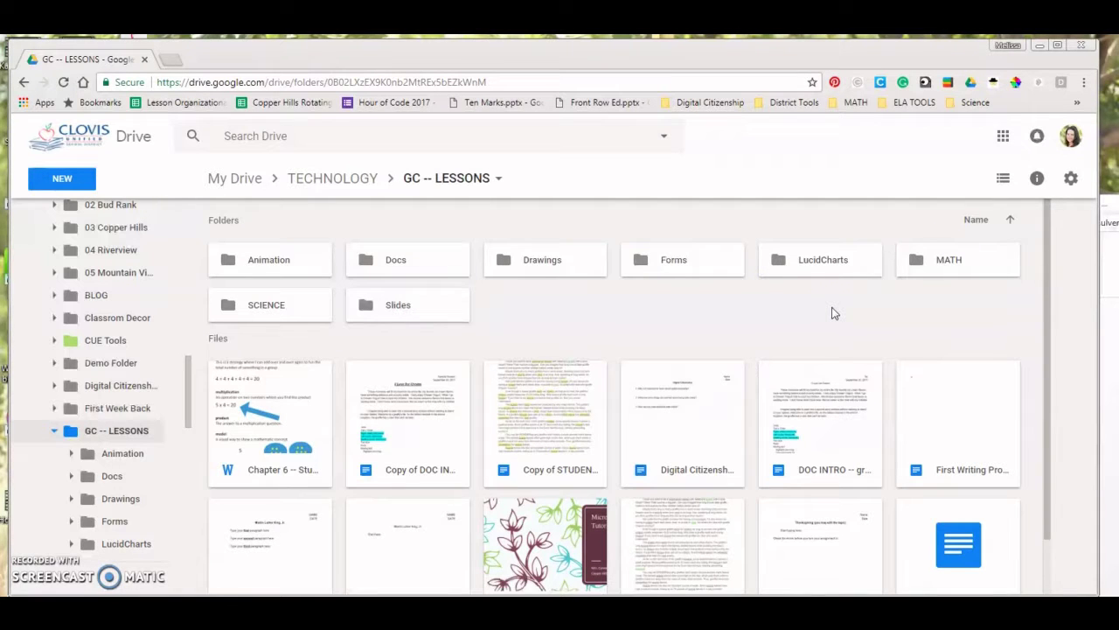
double_click(689, 260)
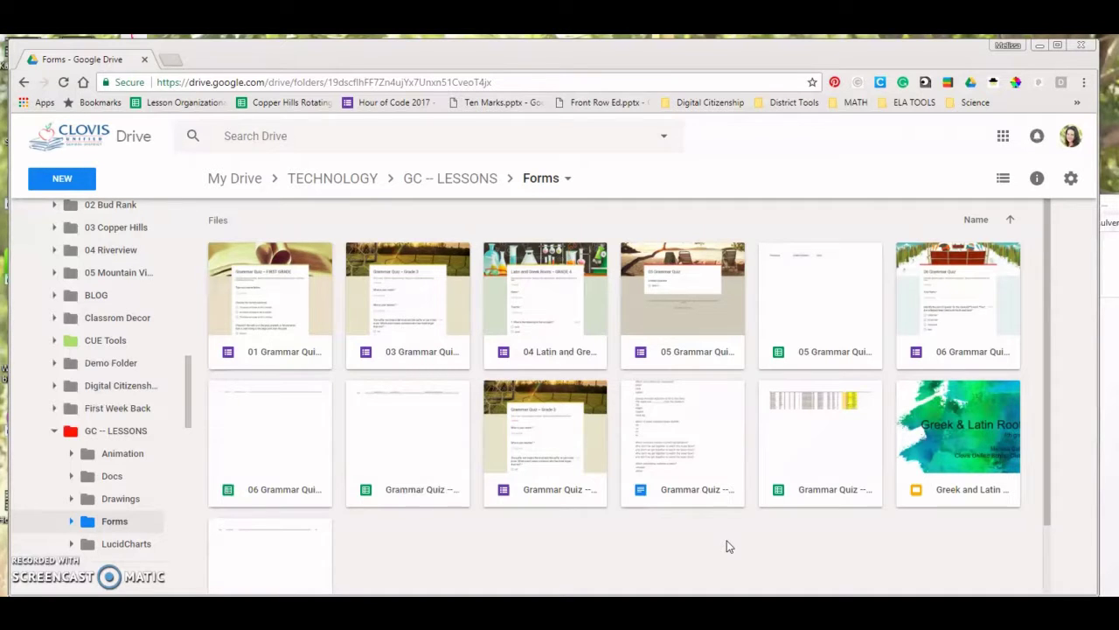
double_click(587, 313)
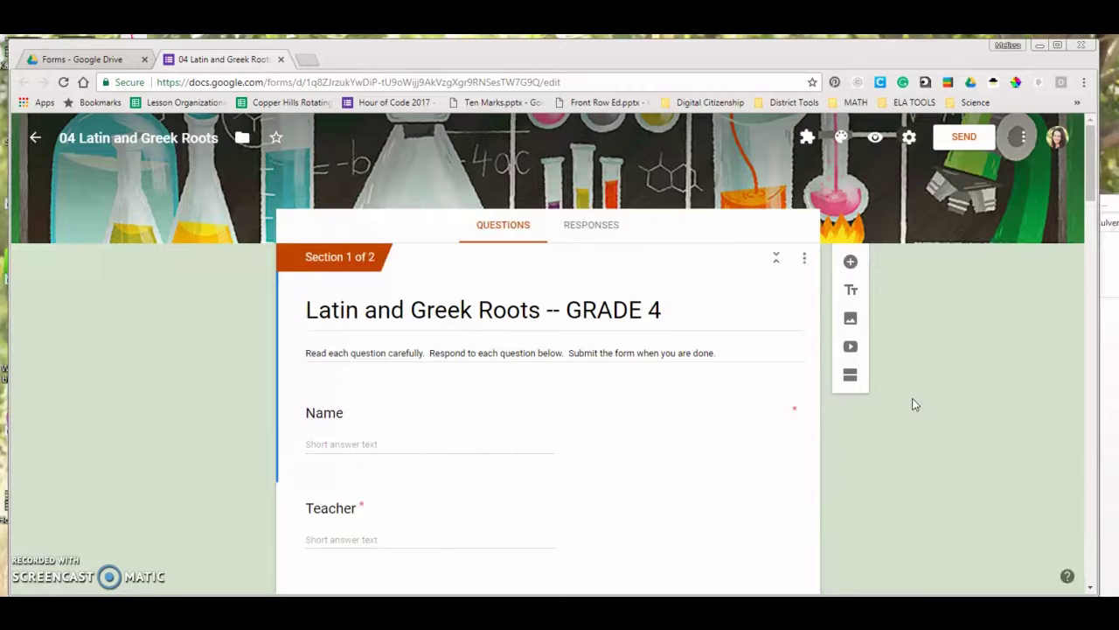
Change the title of the form's untitled second section to "Section 2".
scroll(922, 423, "down", 1)
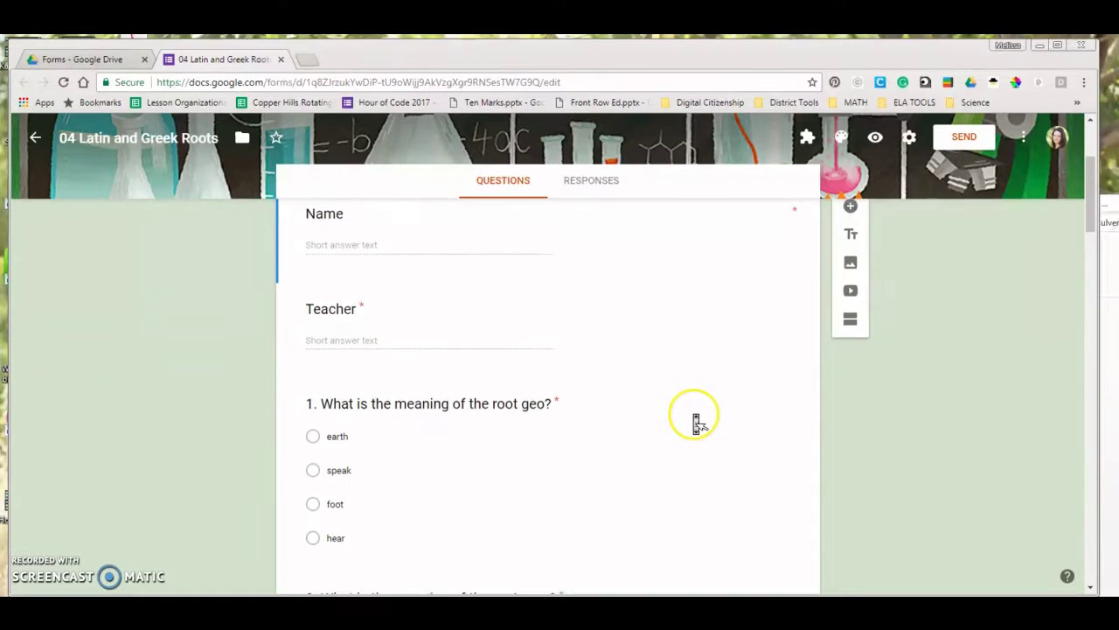
scroll(694, 420, "down", 3)
scroll(696, 424, "down", 5)
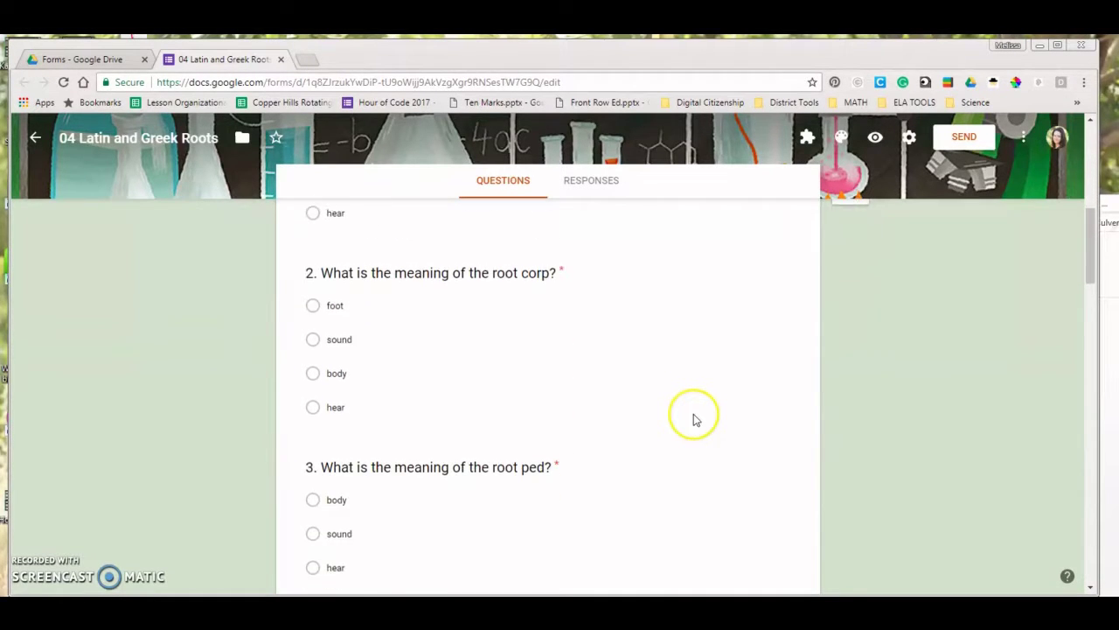
scroll(695, 420, "down", 5)
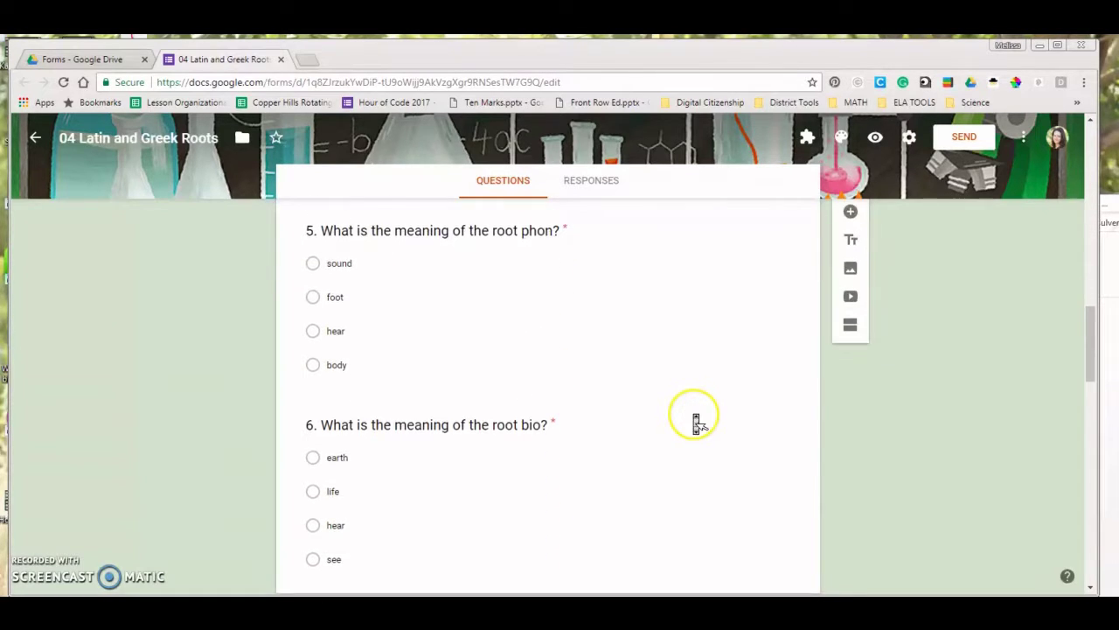
scroll(694, 420, "down", 3)
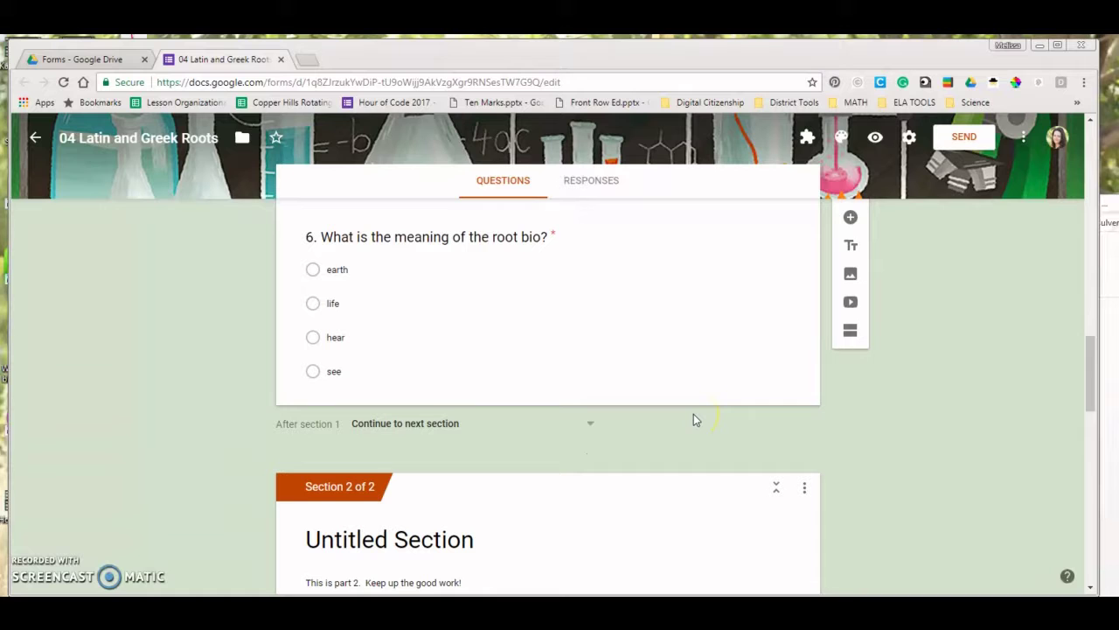
scroll(694, 418, "down", 3)
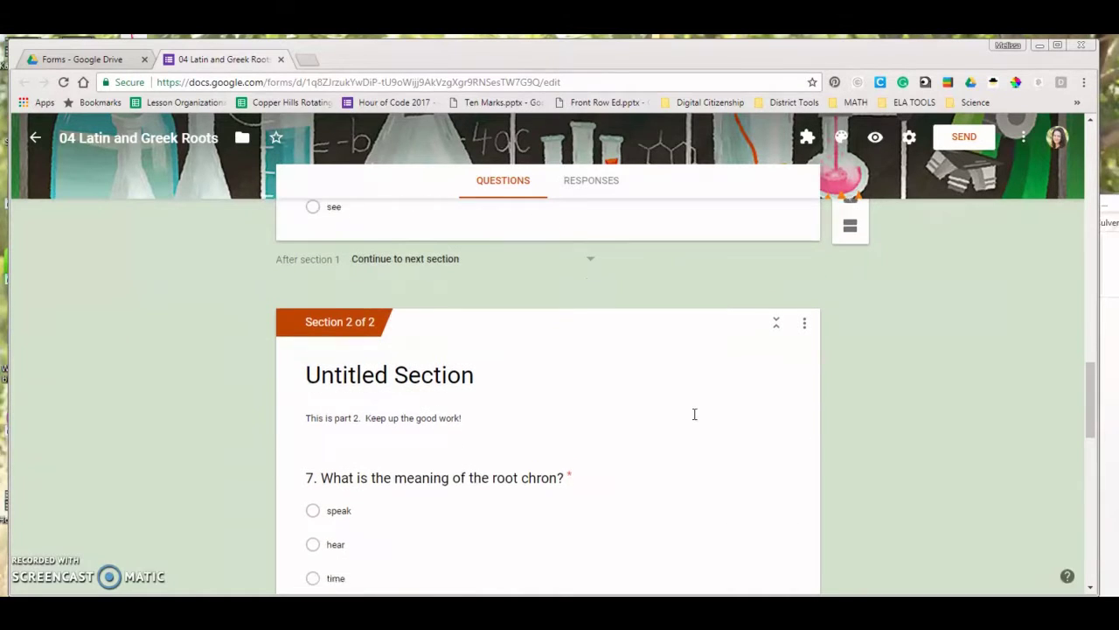
left_click(466, 361)
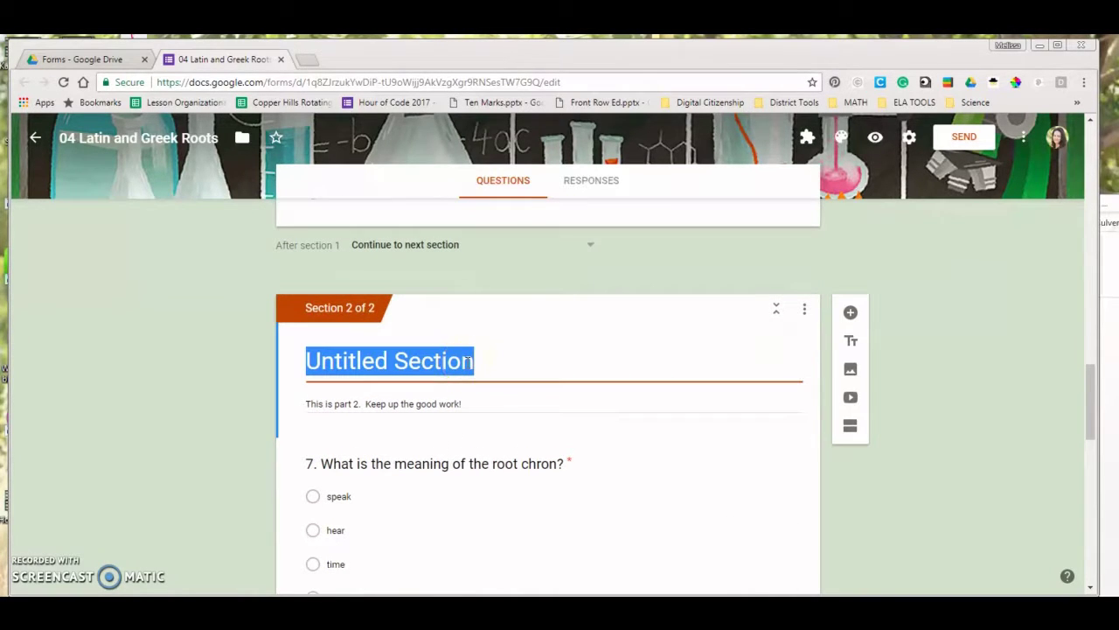
type("Section 2")
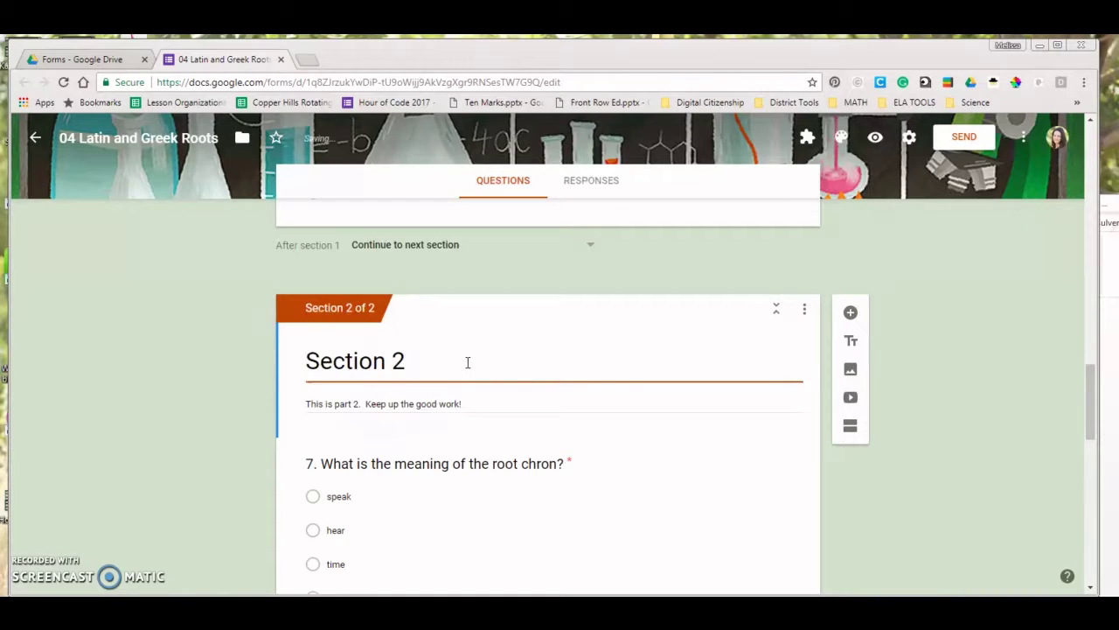
Review the section break and the questions in Section 2, from question 7 through the short-answer questions 11 and 12.
scroll(916, 485, "down", 1)
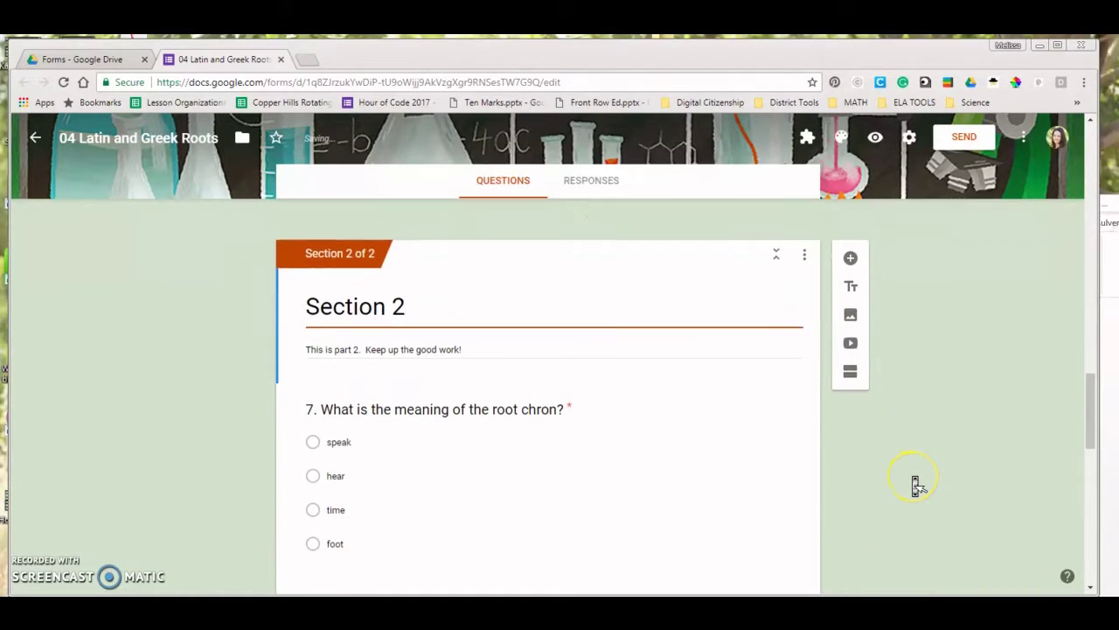
scroll(913, 484, "up", 2)
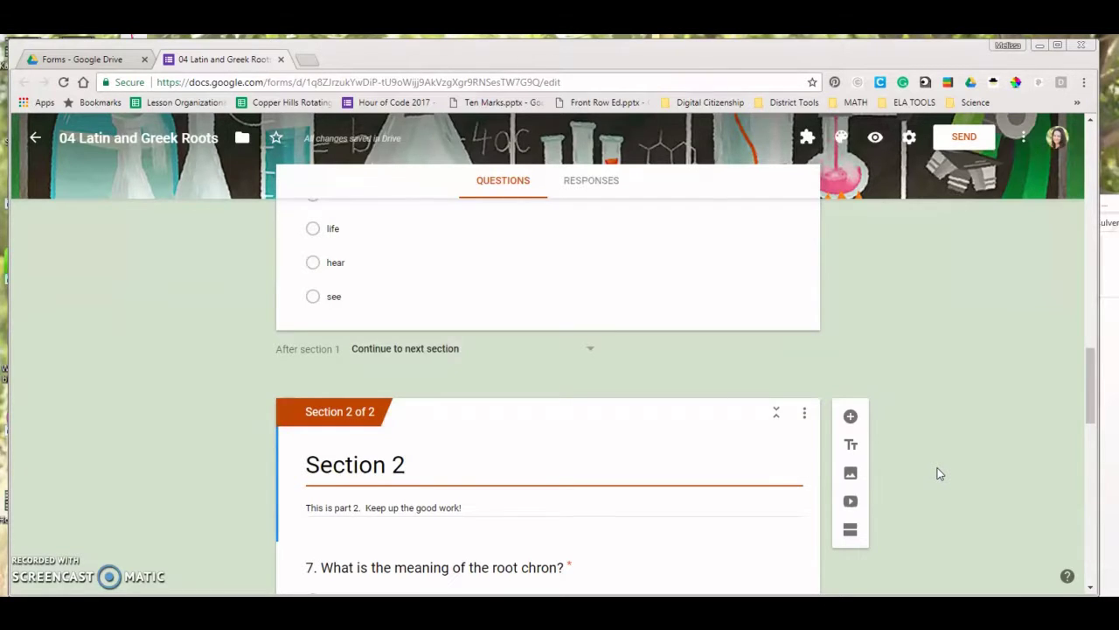
scroll(938, 473, "down", 1)
scroll(940, 473, "down", 1)
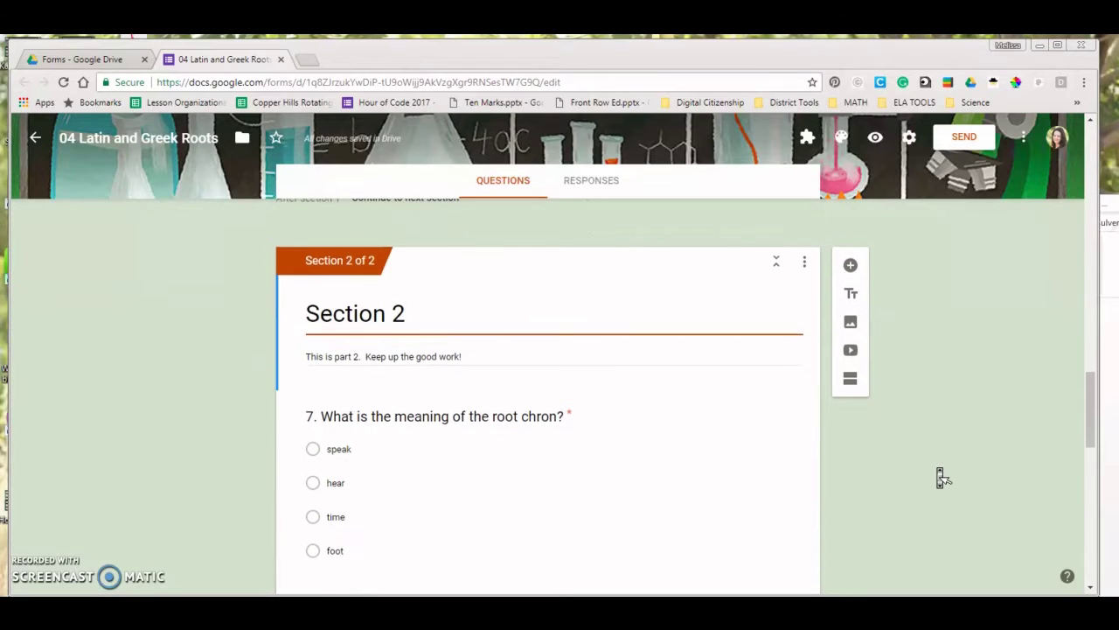
scroll(940, 473, "up", 1)
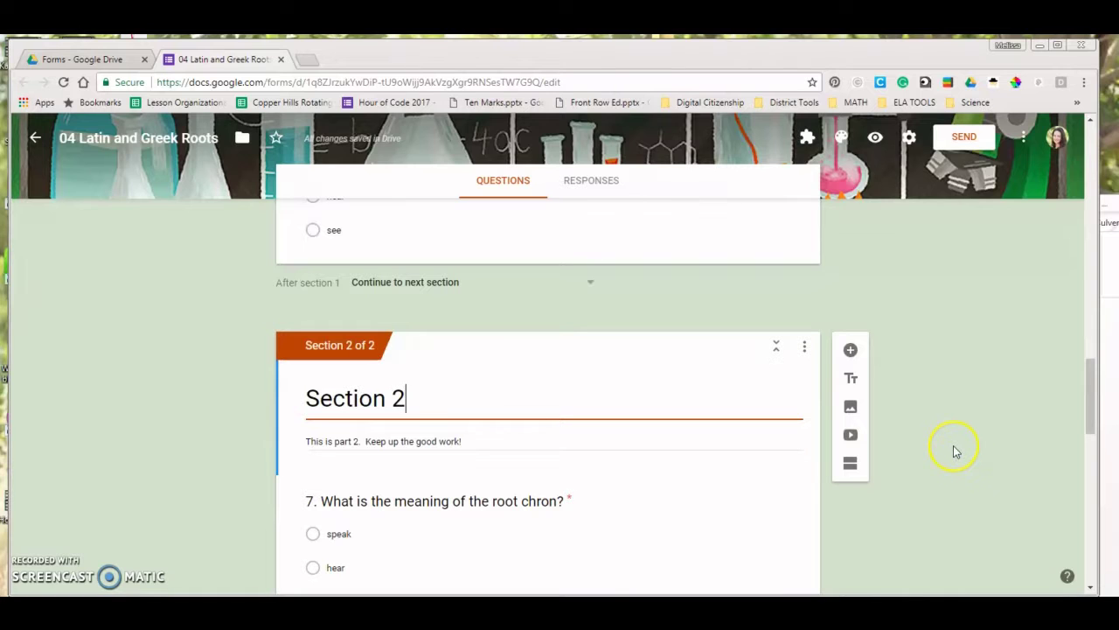
scroll(958, 454, "down", 1)
scroll(957, 454, "down", 1)
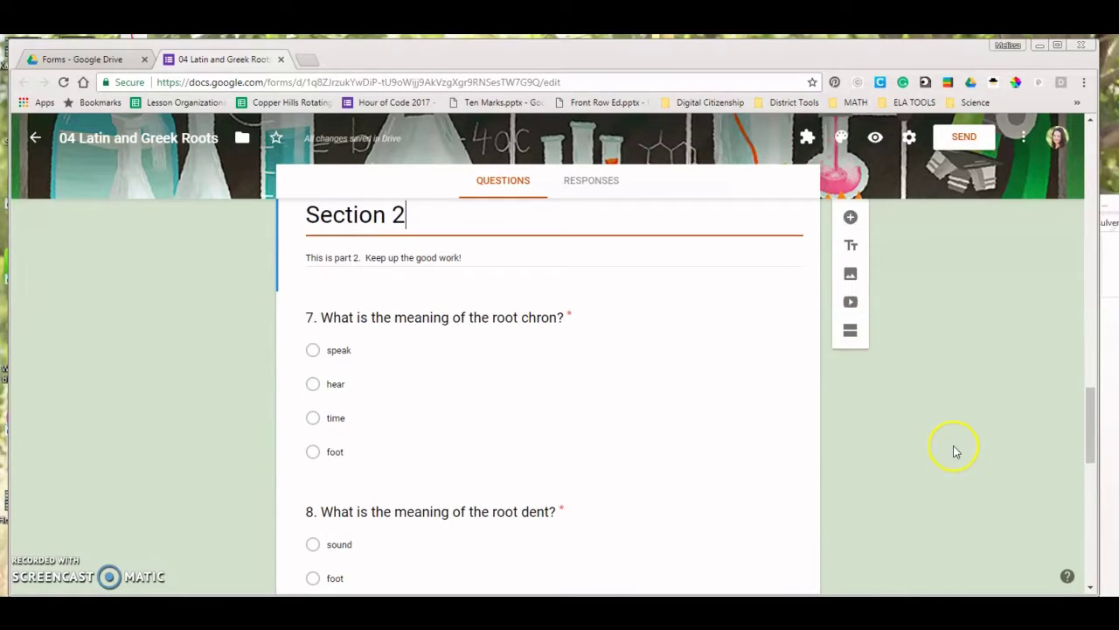
scroll(955, 450, "down", 1)
scroll(954, 448, "down", 4)
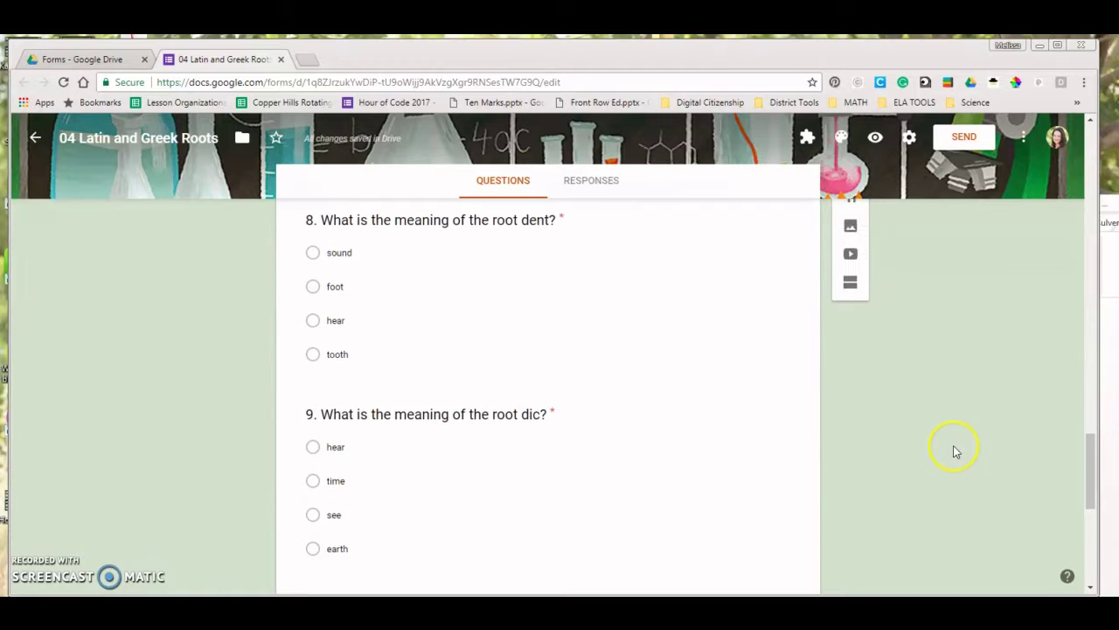
scroll(956, 451, "down", 3)
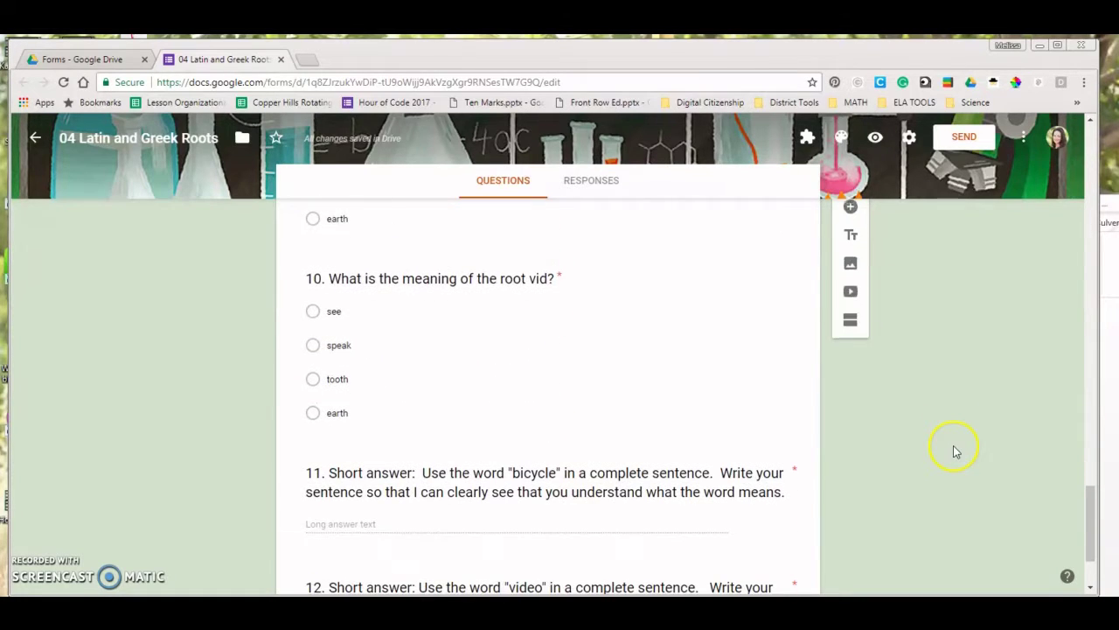
scroll(956, 451, "down", 1)
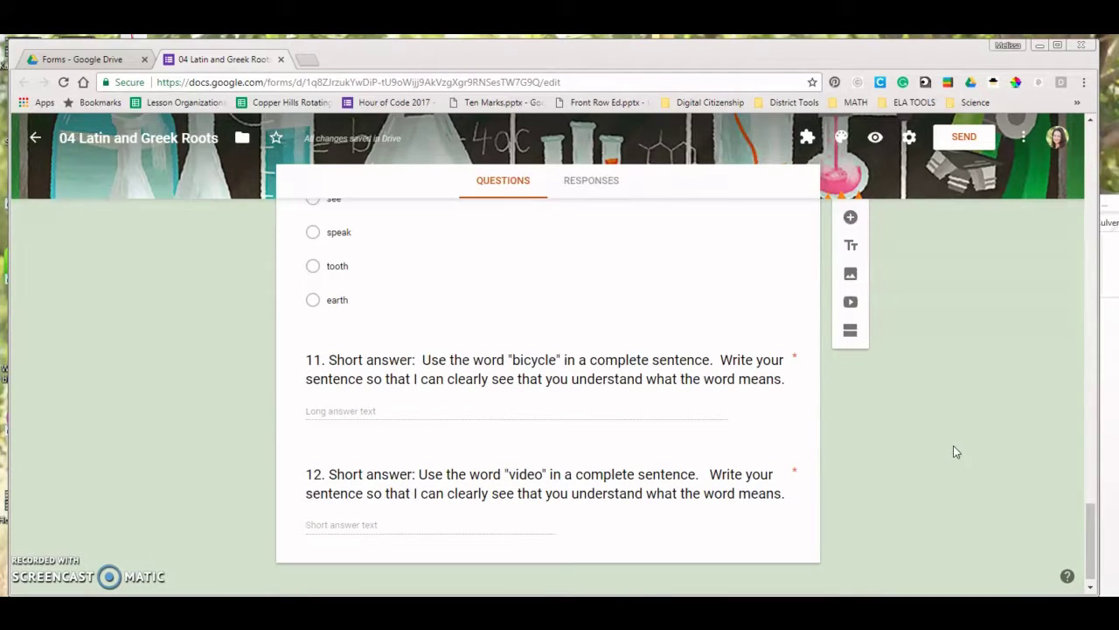
scroll(955, 451, "up", 6)
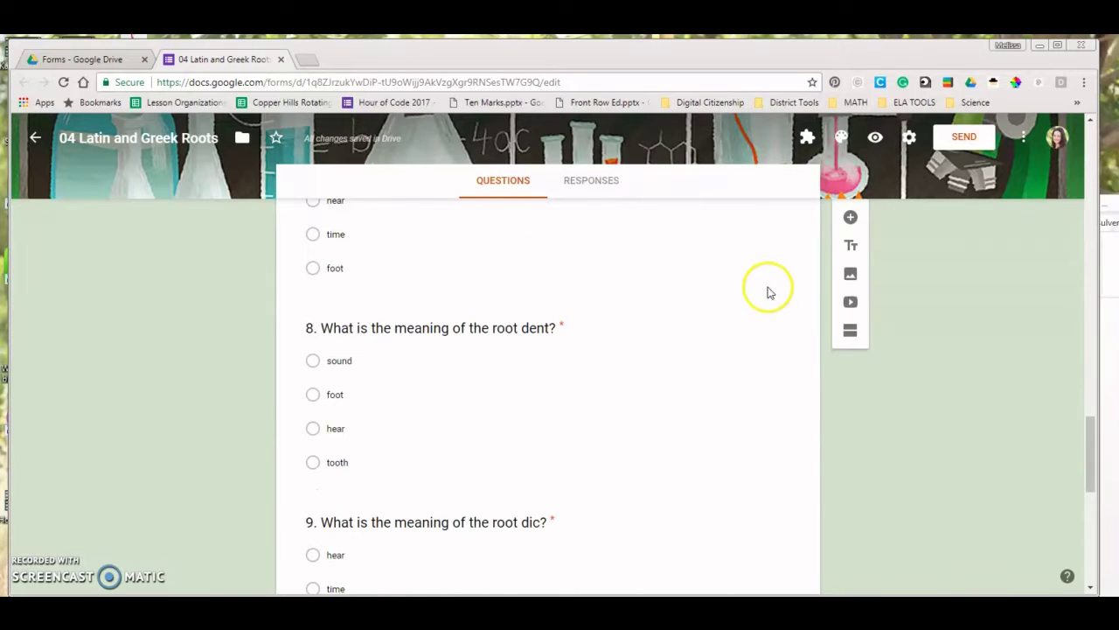
Open the form's linked response spreadsheet, examine its column headings across the sheet, and return to the form's responses.
left_click(598, 181)
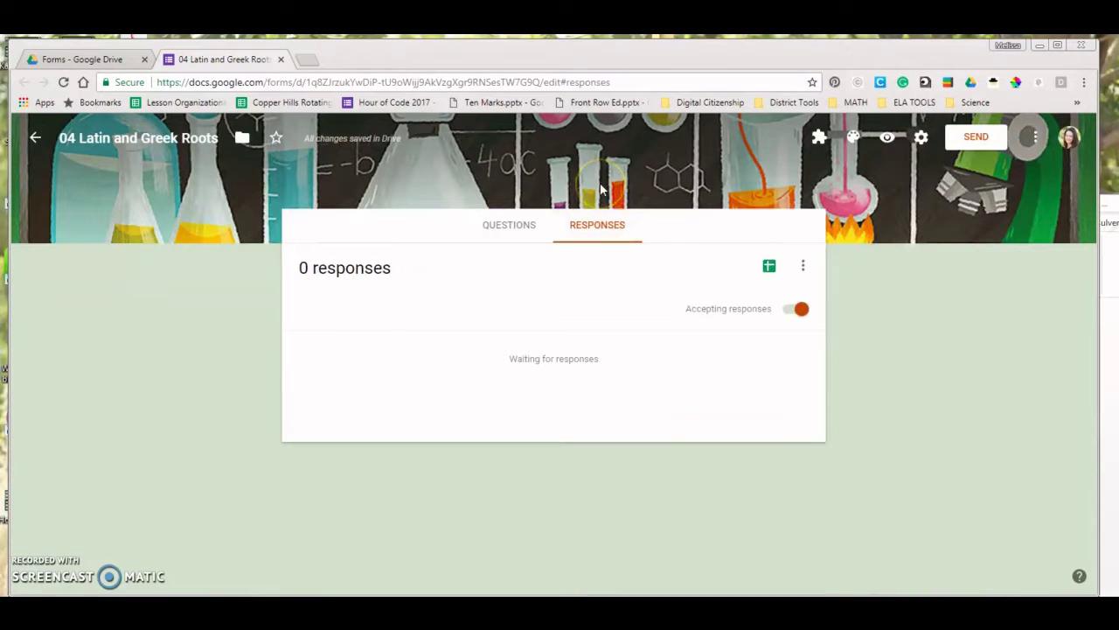
left_click(769, 267)
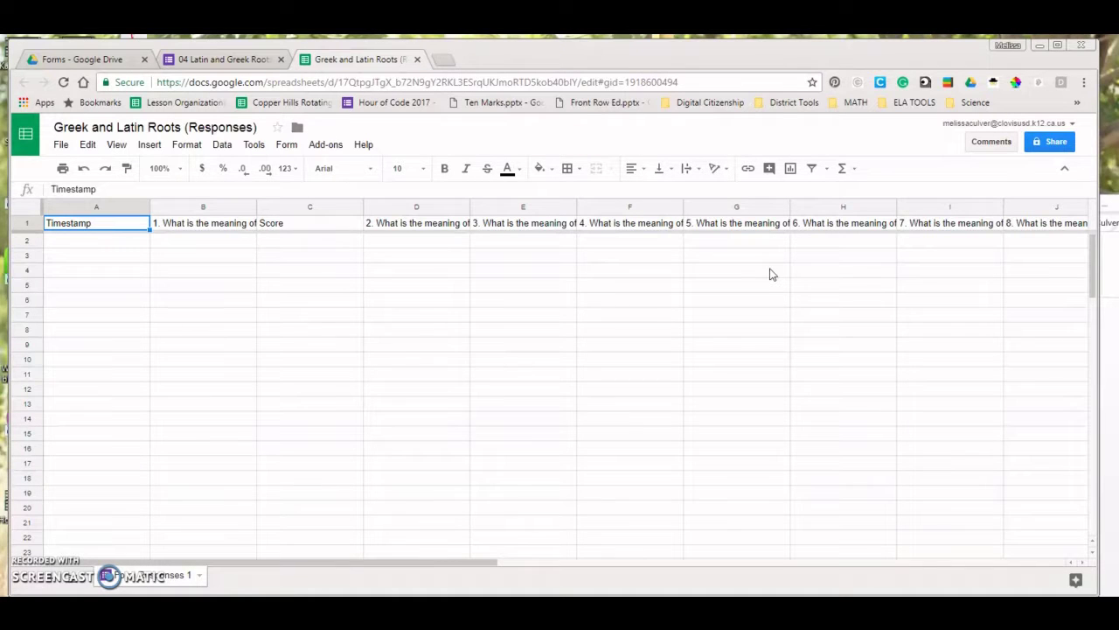
scroll(772, 274, "right", 5)
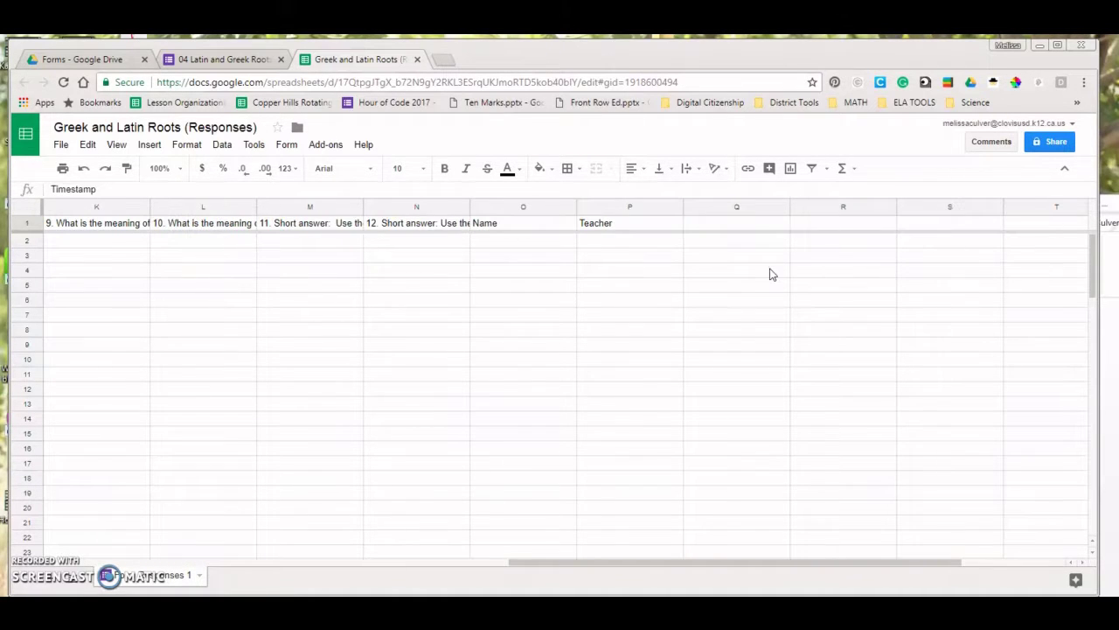
scroll(774, 275, "left", 5)
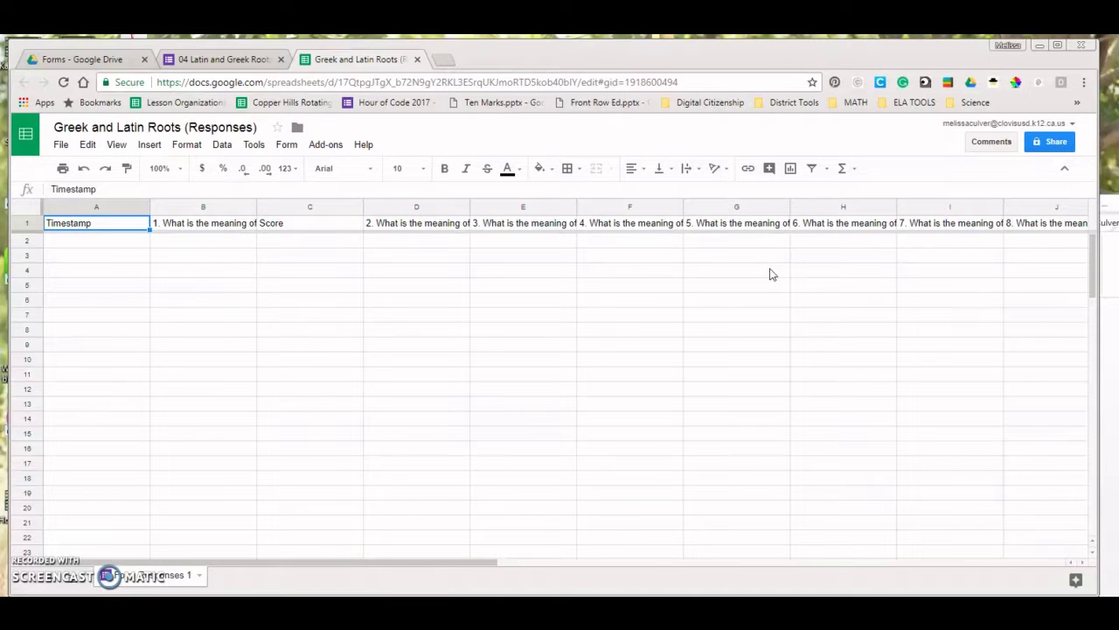
scroll(769, 275, "right", 15)
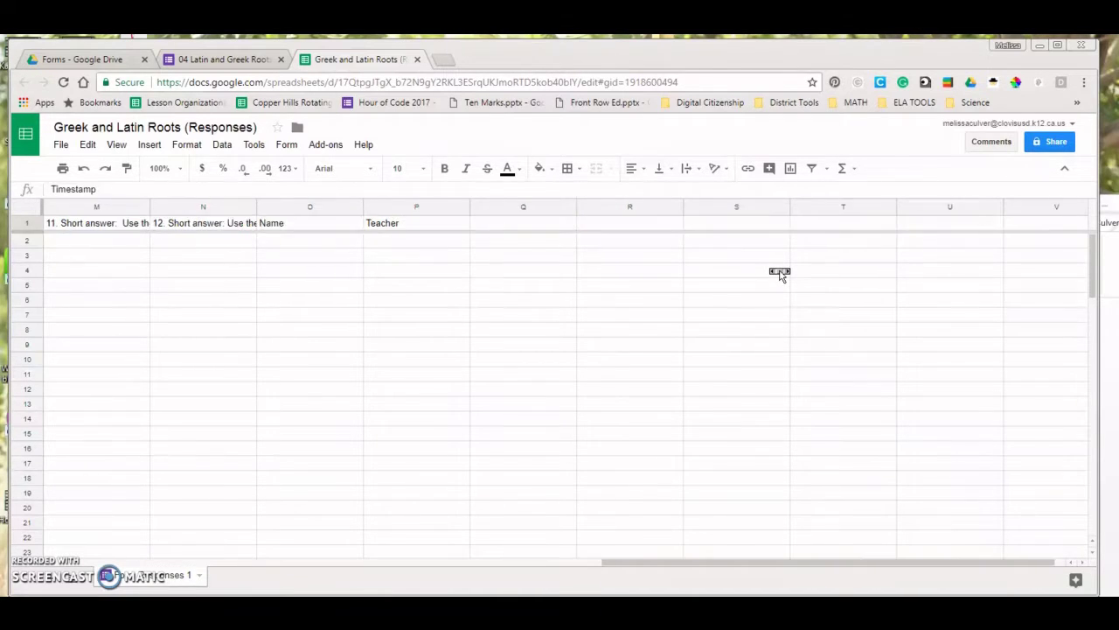
scroll(770, 274, "left", 15)
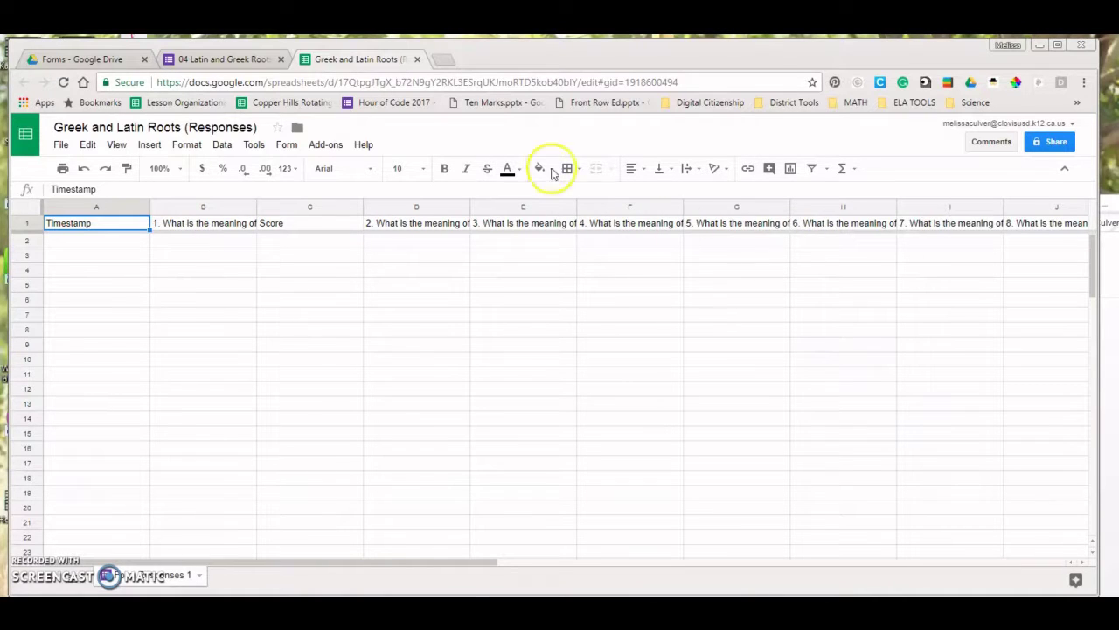
left_click(236, 61)
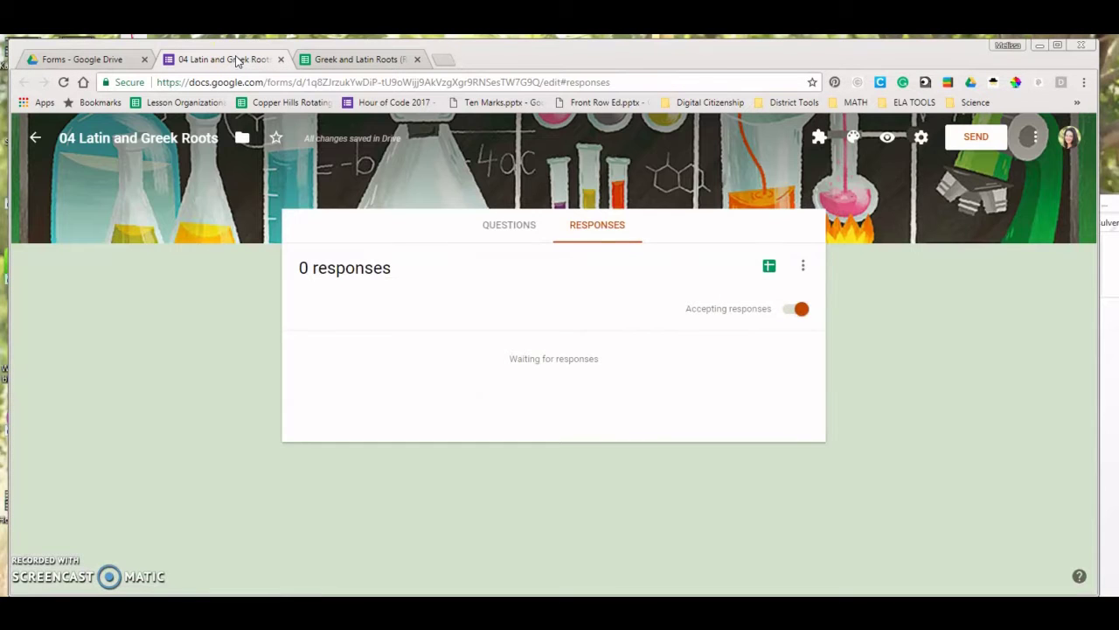
left_click(374, 66)
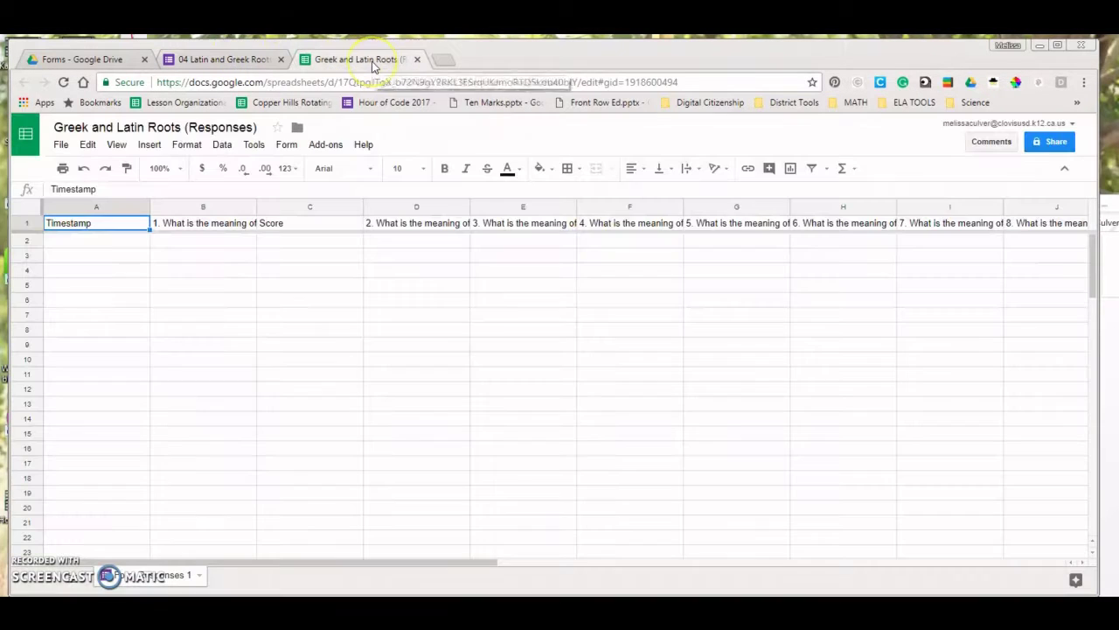
left_click(226, 59)
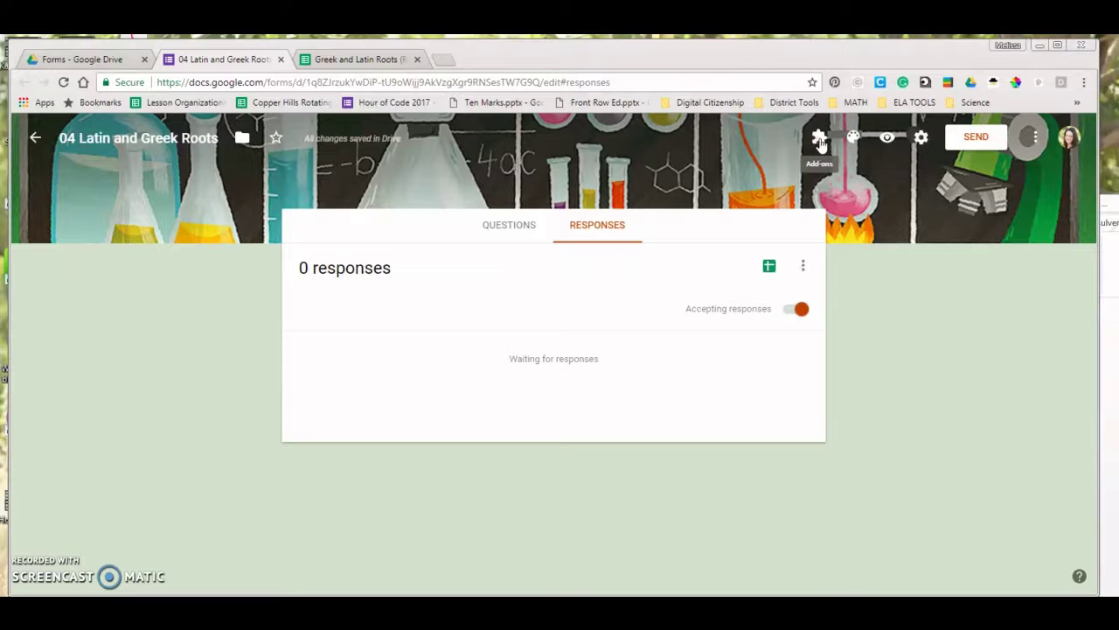
View the theme color choices available for the form and close them without picking one.
left_click(822, 140)
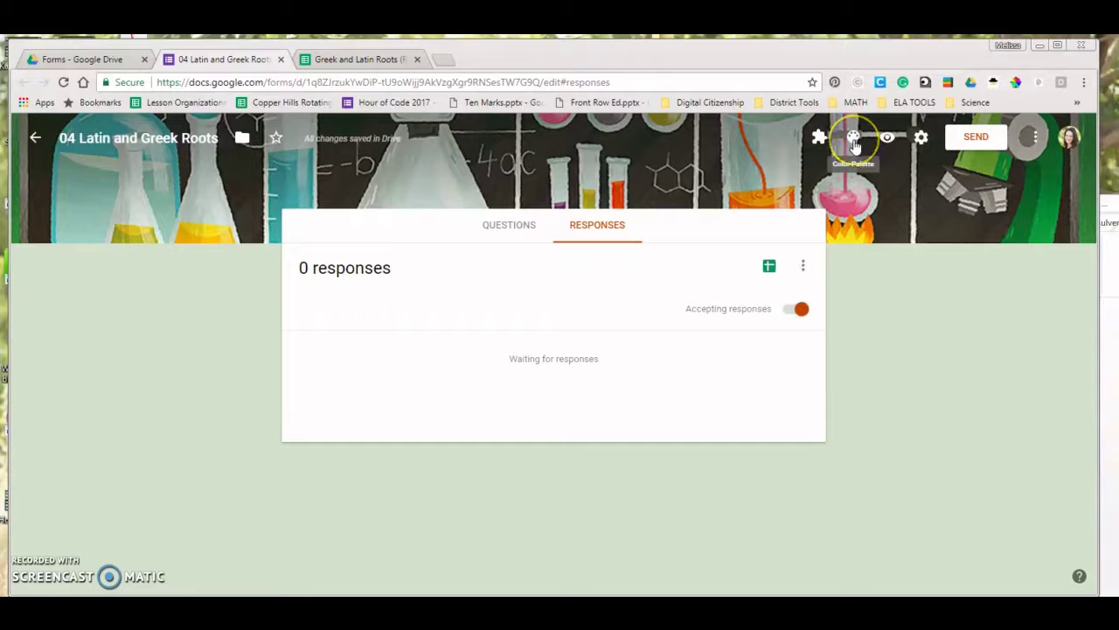
left_click(854, 146)
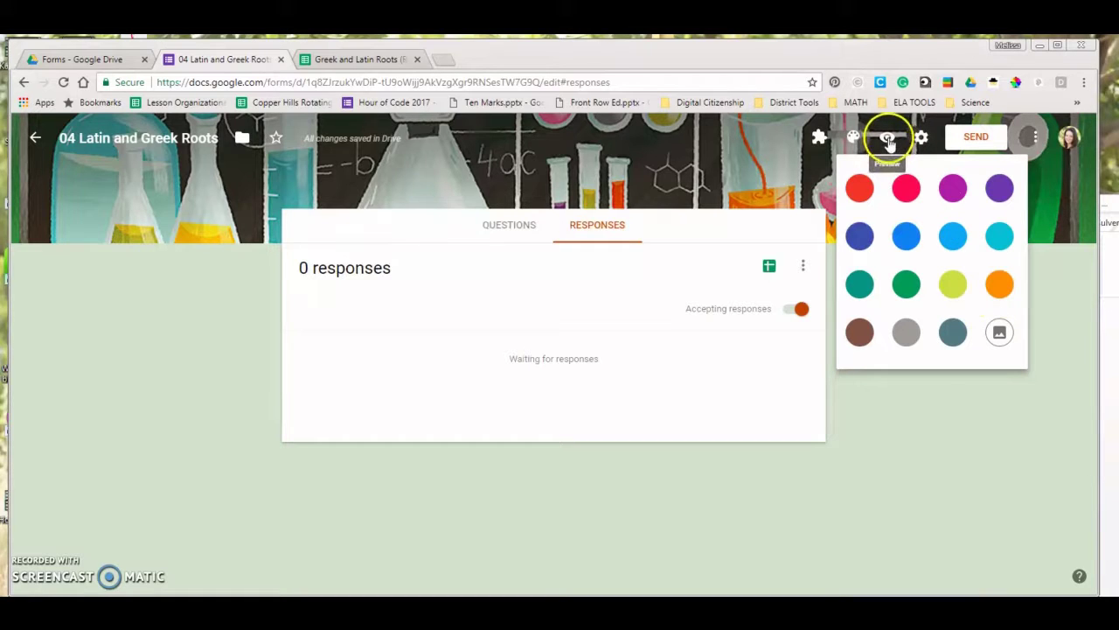
left_click(925, 411)
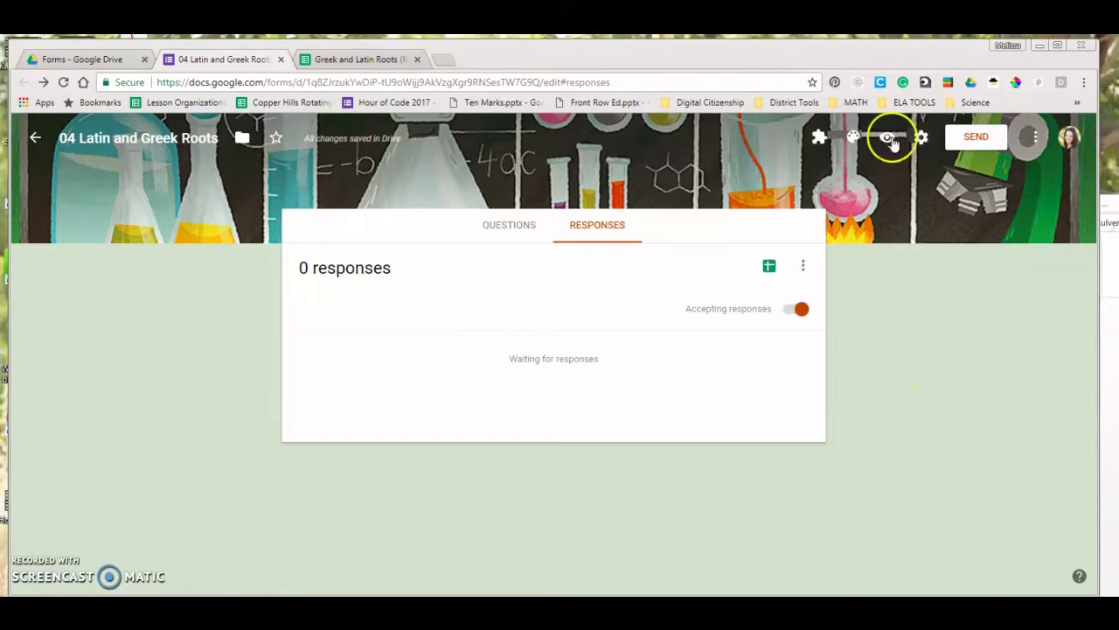
Preview the form as a respondent and select "foot" as the answer to question 1 about the root geo.
left_click(889, 139)
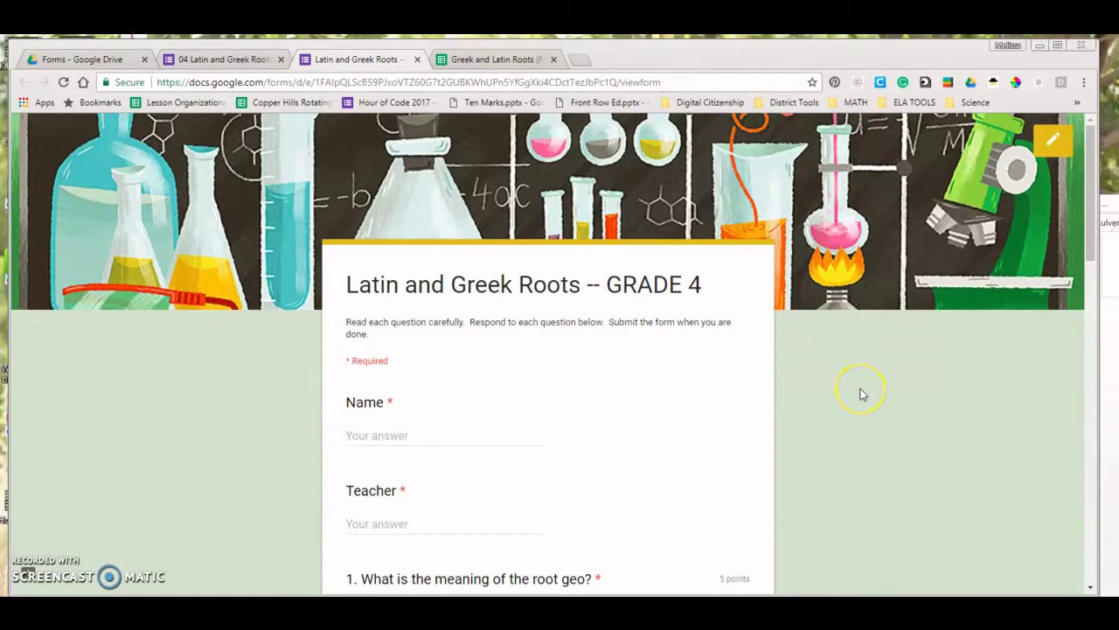
left_click(422, 433)
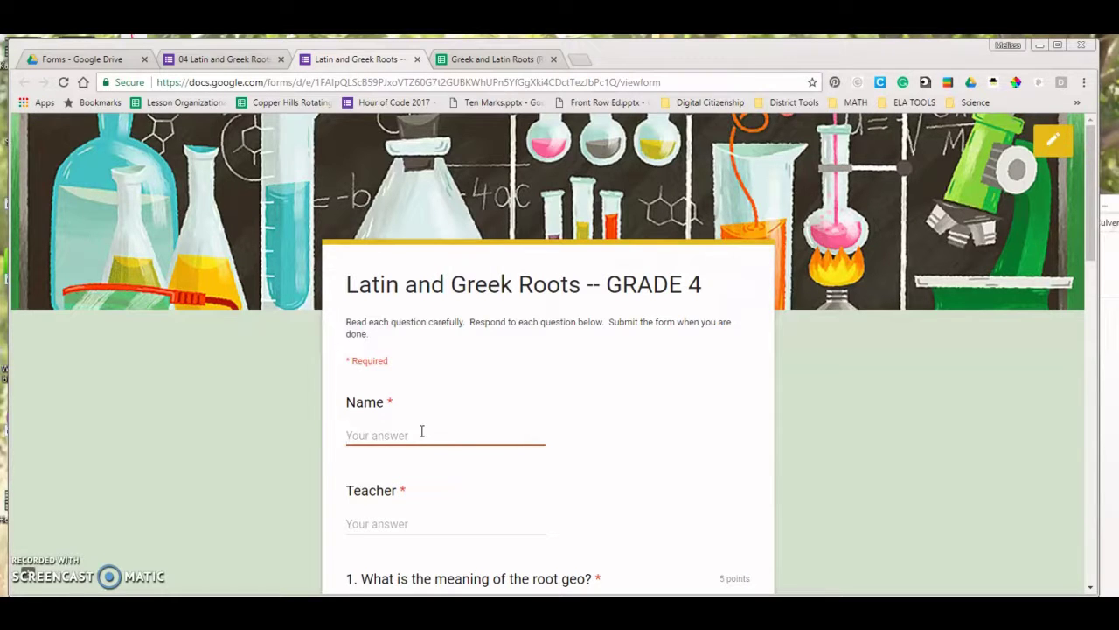
scroll(421, 431, "down", 2)
scroll(420, 430, "down", 3)
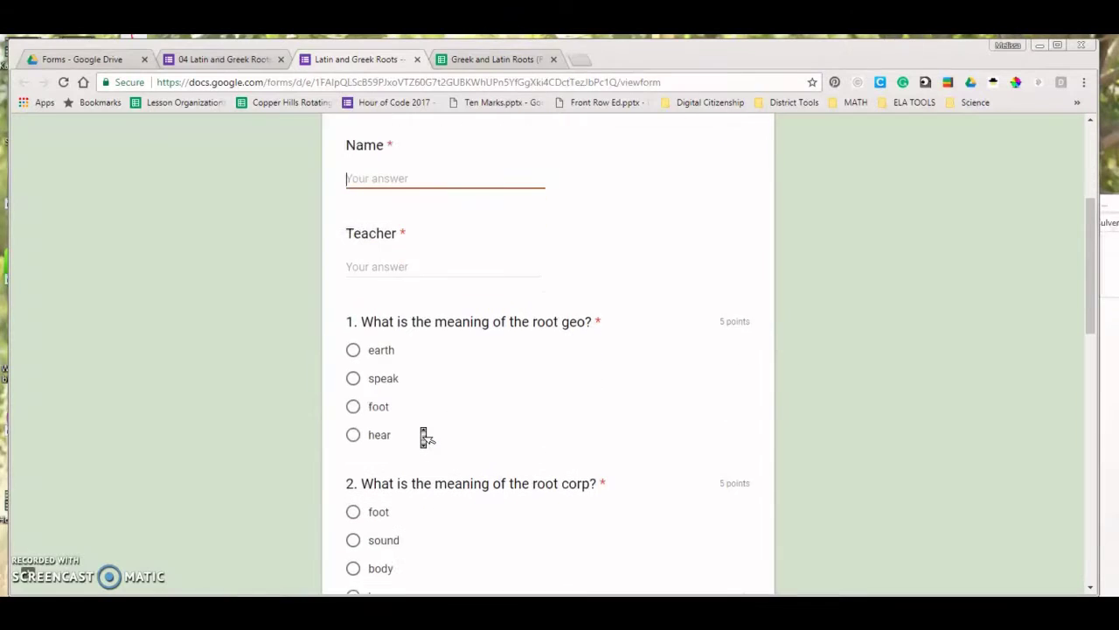
left_click(353, 315)
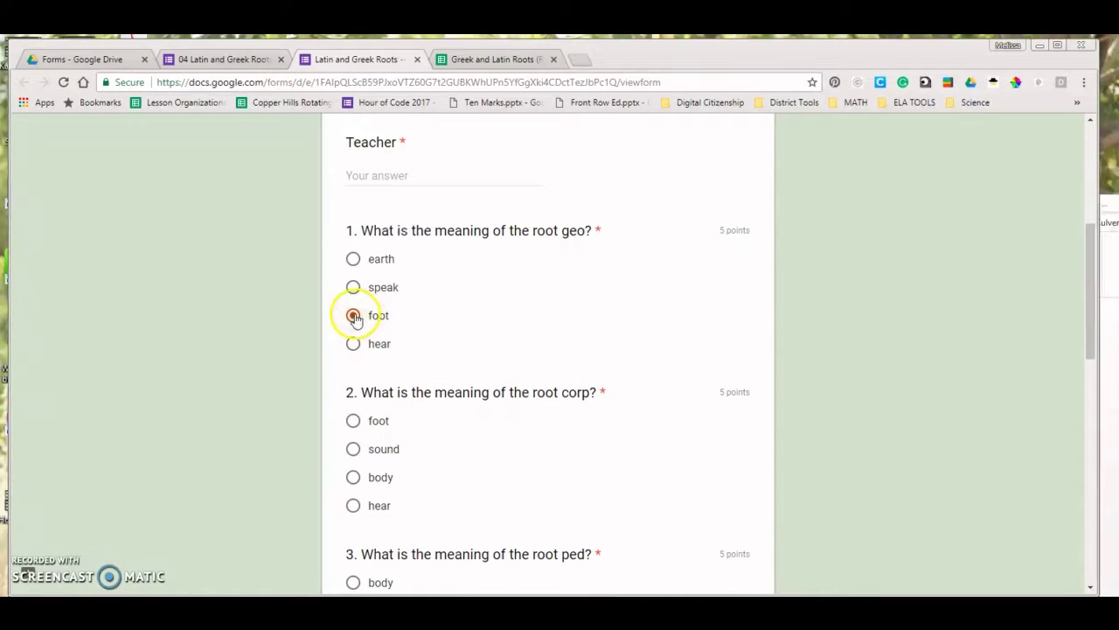
Answer "sound" to question 2 about the root corp and "foot" to question 3 about the root ped.
left_click(353, 449)
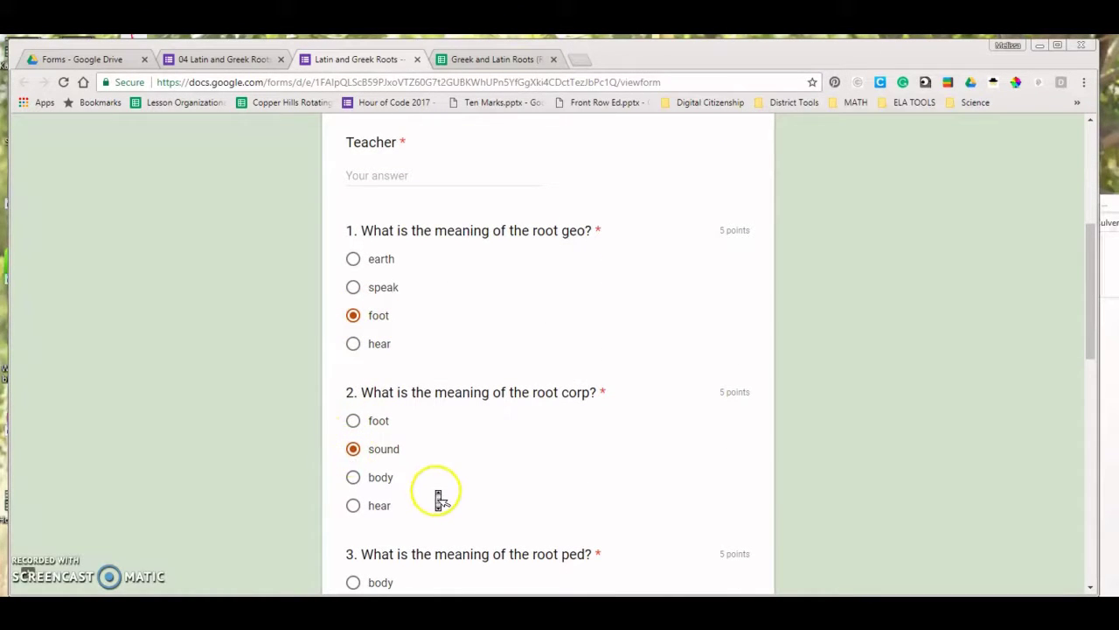
scroll(437, 491, "down", 1)
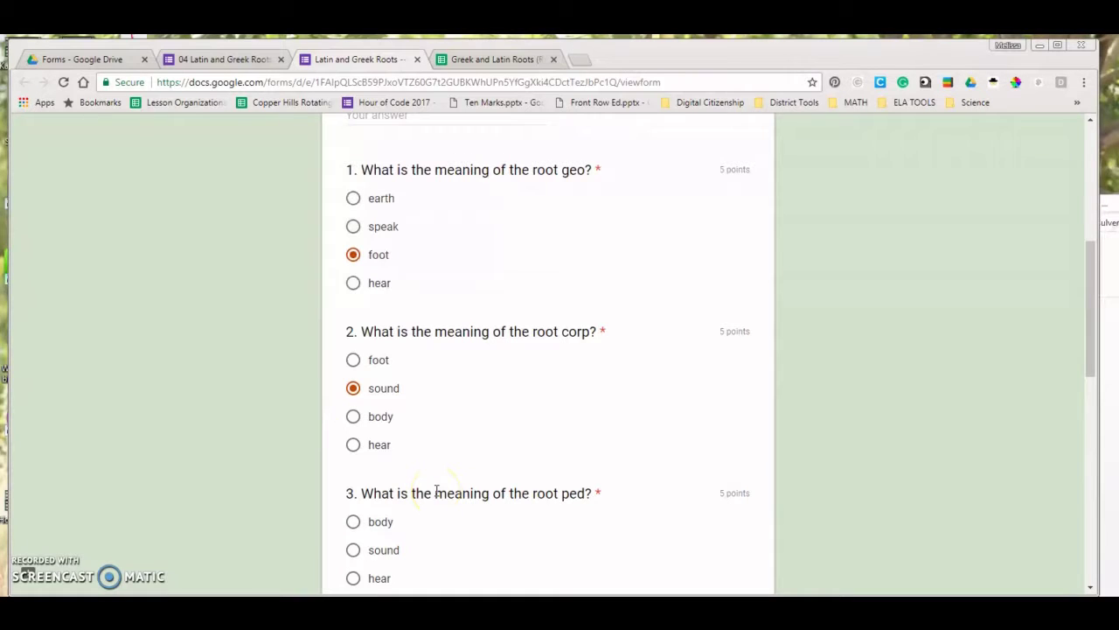
scroll(437, 494, "down", 3)
left_click(352, 418)
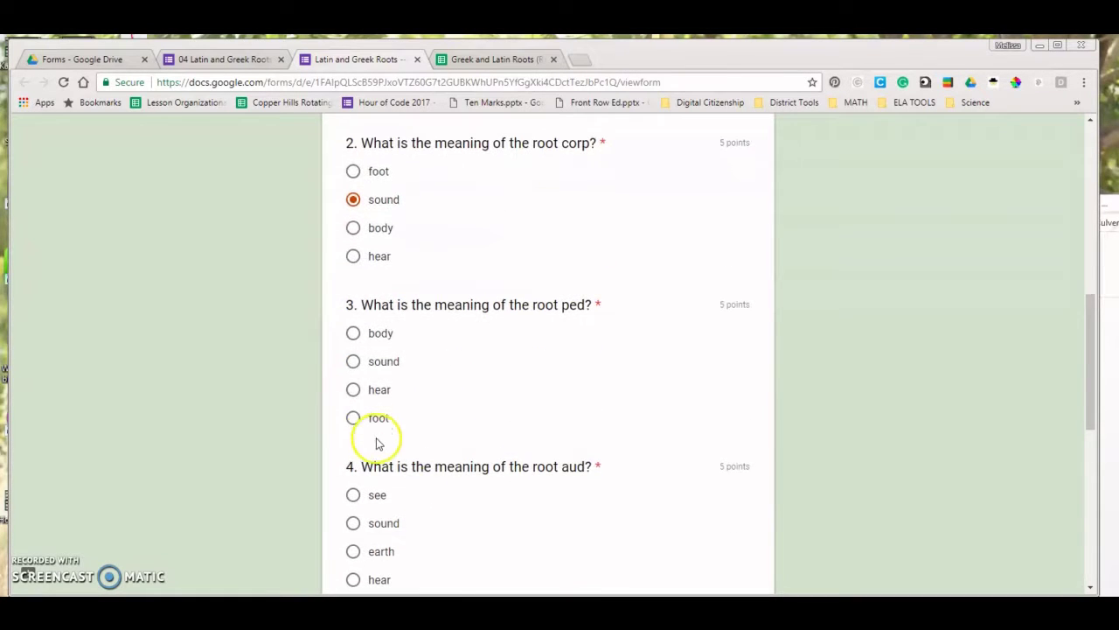
Try to advance to page 2 of the preview with the required Name and Teacher fields and questions 4 to 6 unanswered.
scroll(469, 501, "down", 1)
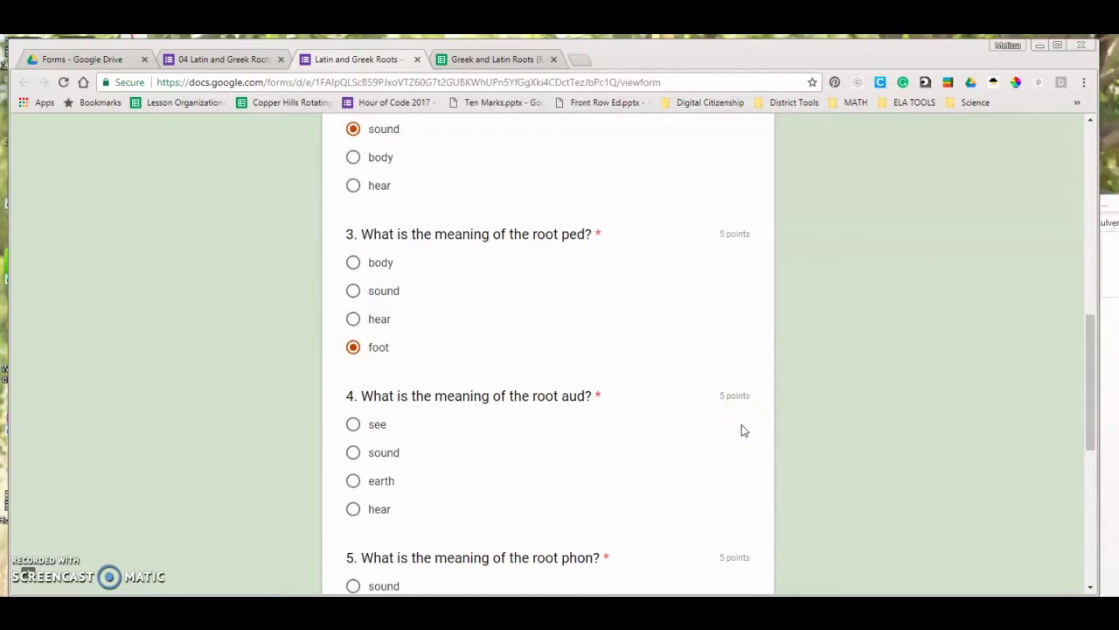
scroll(742, 430, "down", 3)
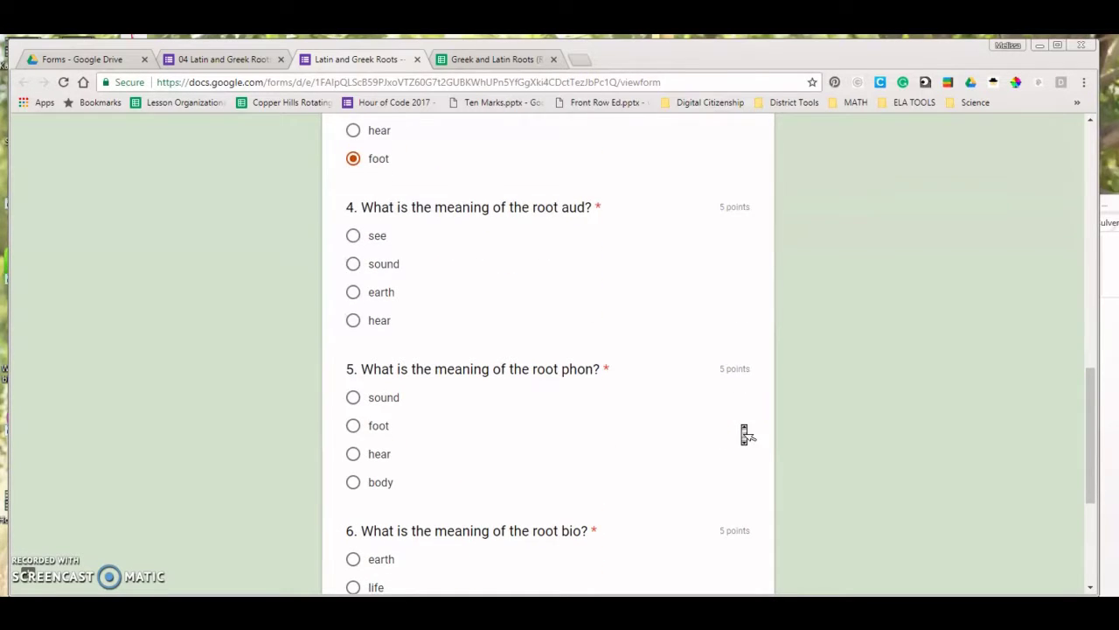
scroll(726, 404, "down", 3)
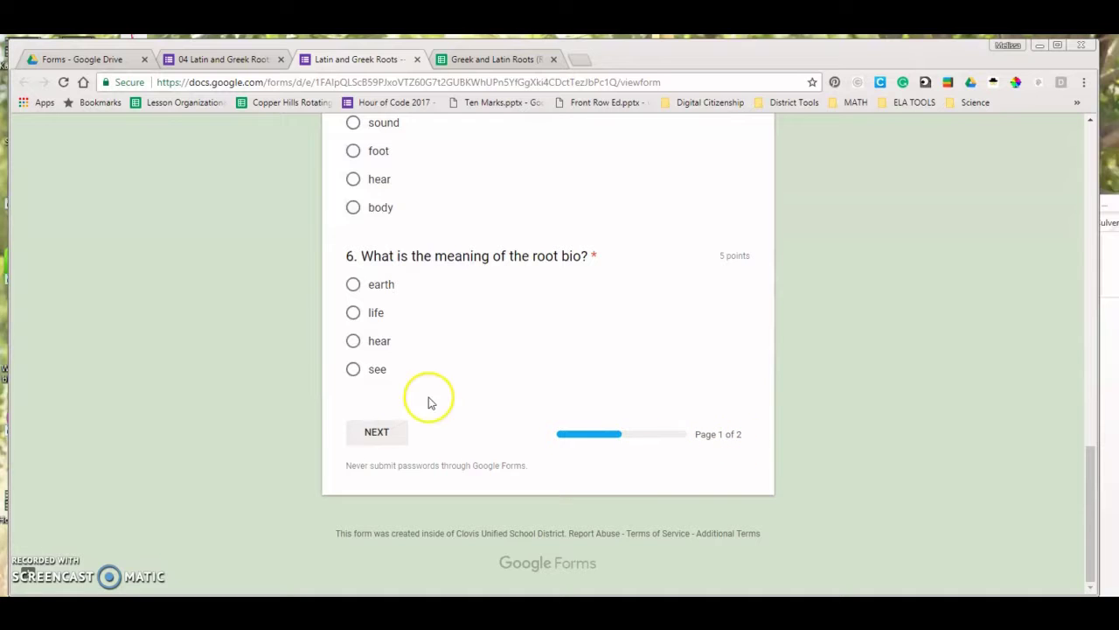
left_click(376, 434)
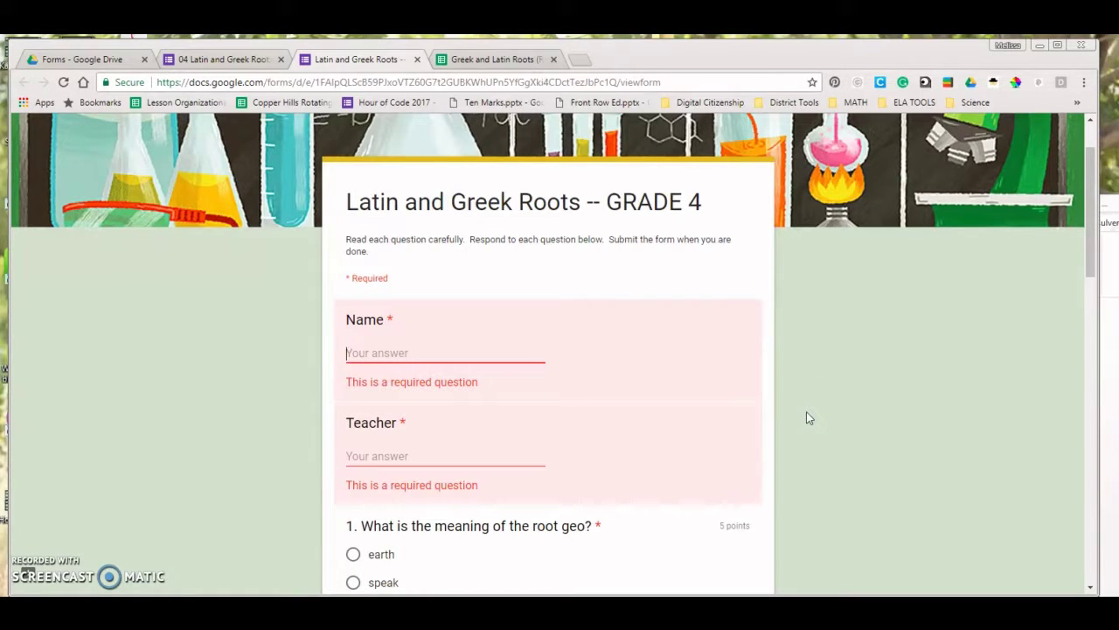
scroll(806, 413, "up", 1)
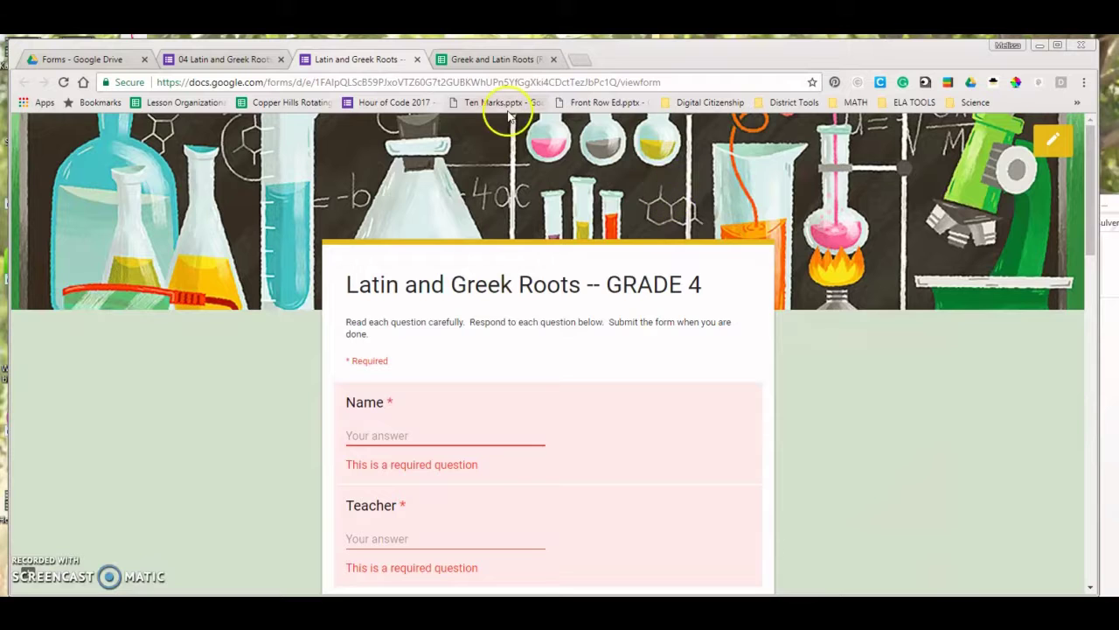
Close the respondent preview, discarding the entered answers, and return to the form's questions.
left_click(417, 58)
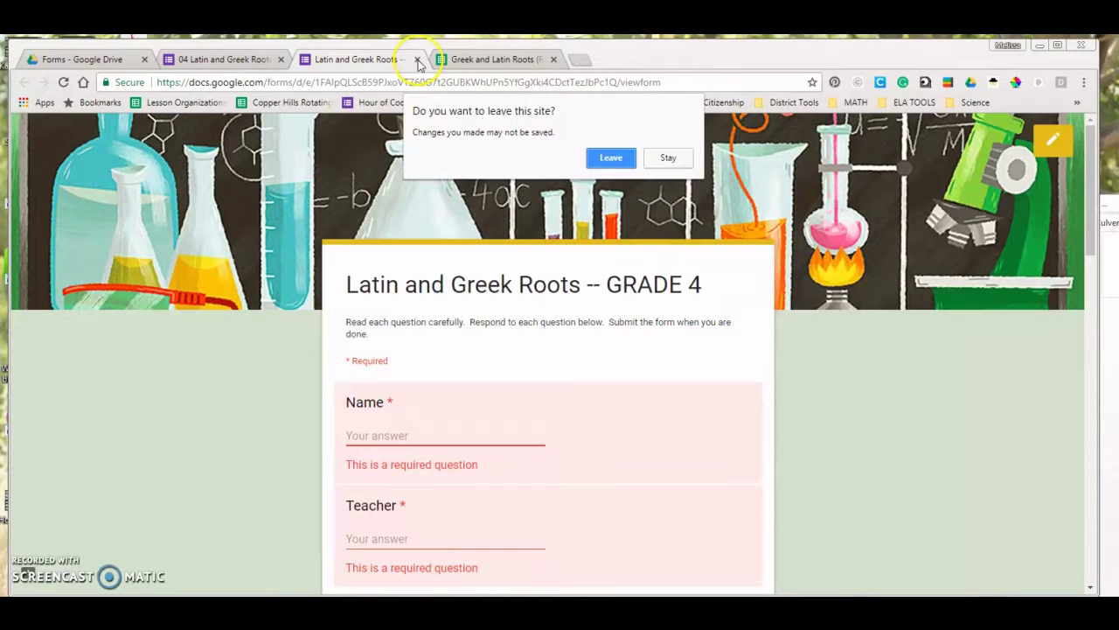
left_click(621, 158)
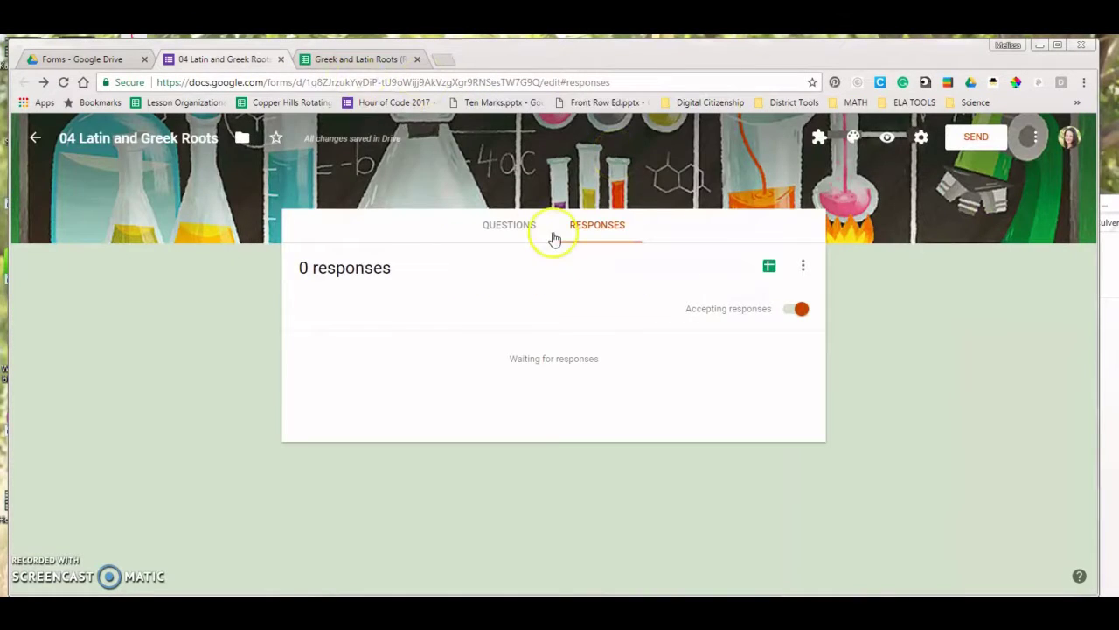
left_click(513, 231)
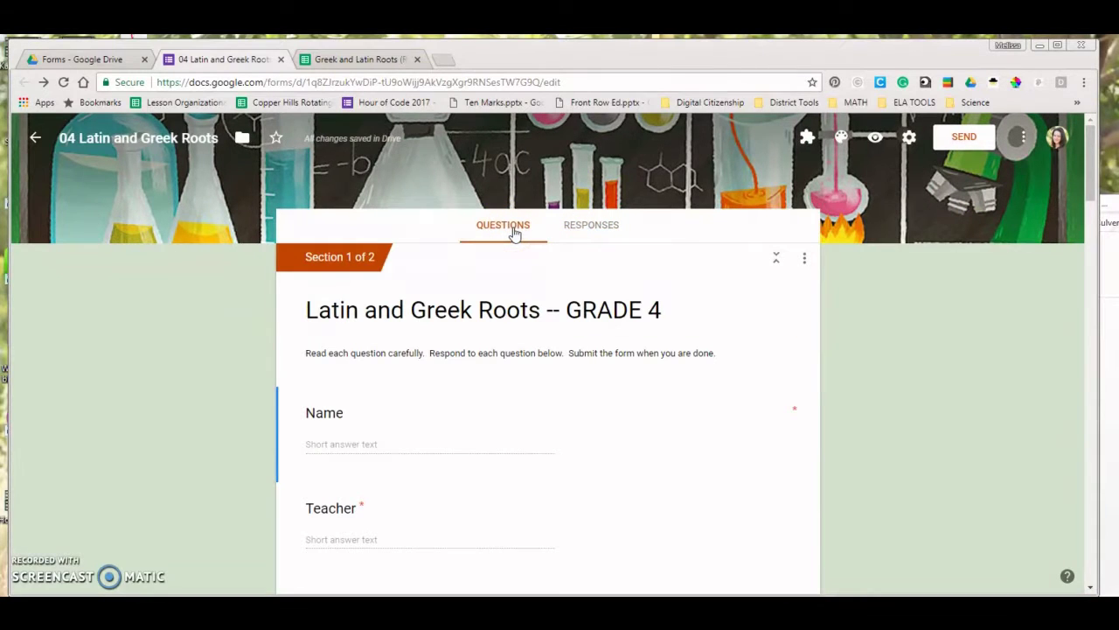
View the folder choices for moving the Latin and Greek Roots form and dismiss them without moving it.
left_click(243, 139)
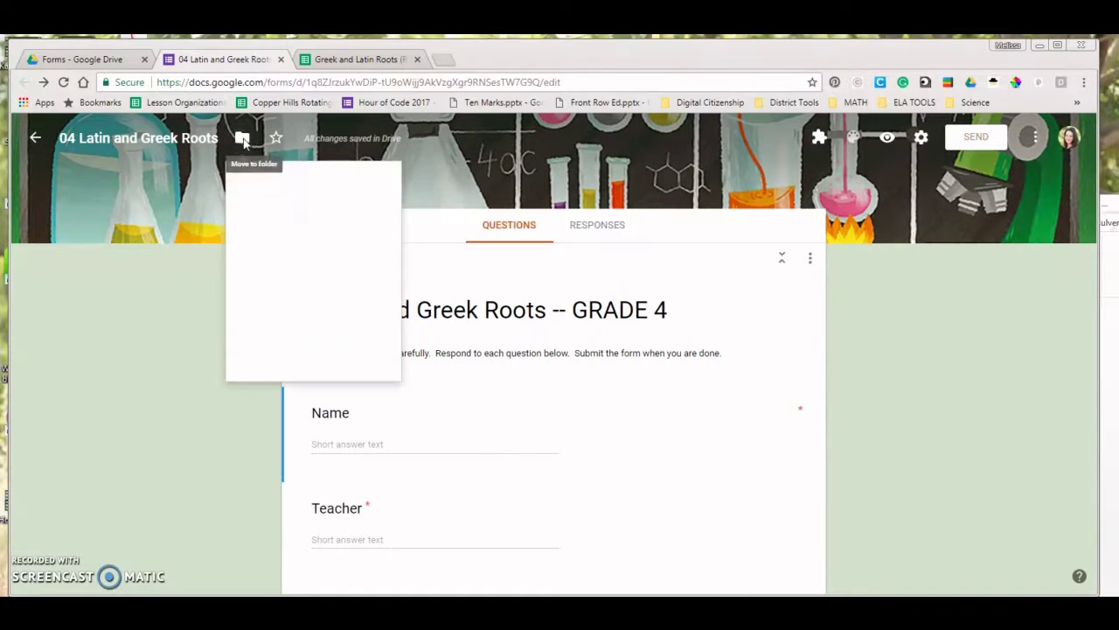
left_click(294, 219)
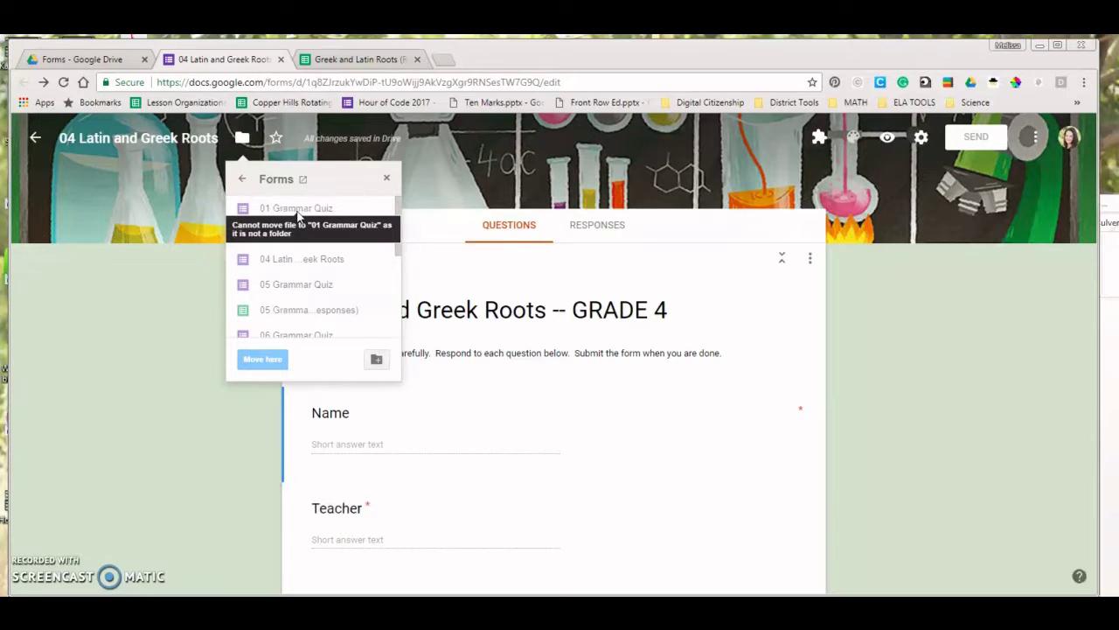
left_click(187, 328)
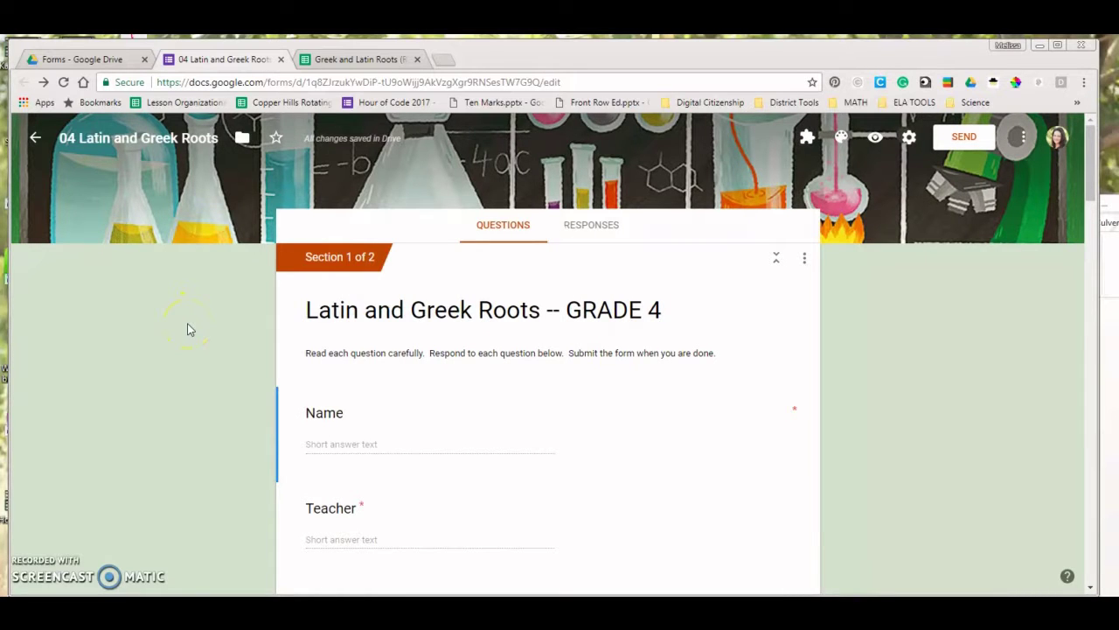
Switch to Google Drive and create a new blank Google Form inside the Forms folder.
right_click(109, 61)
left_click(109, 61)
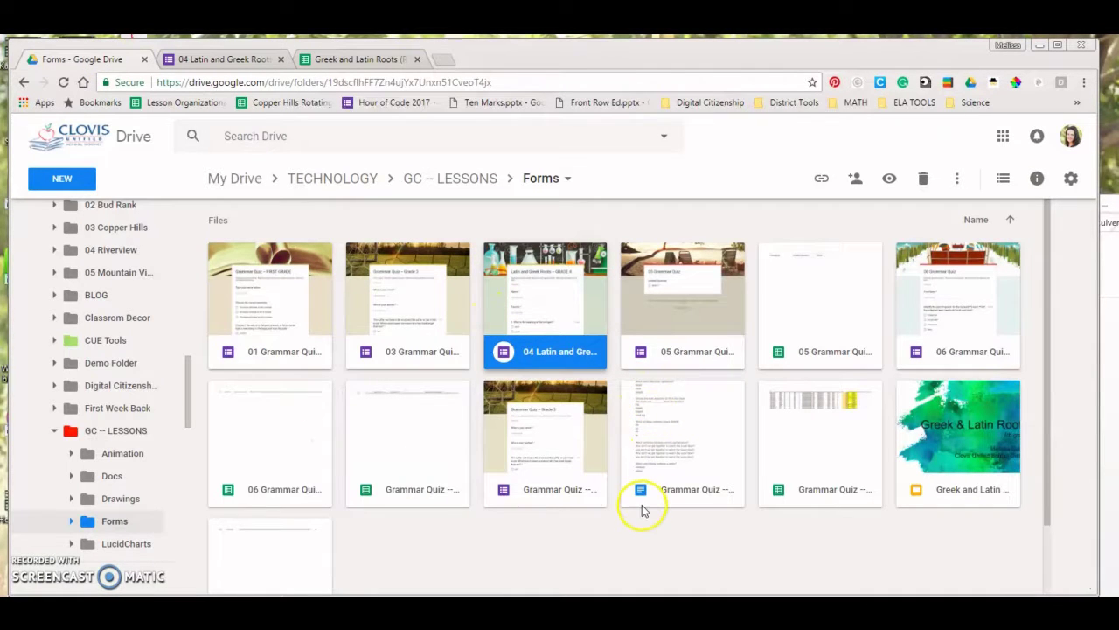
scroll(644, 511, "down", 1)
right_click(594, 504)
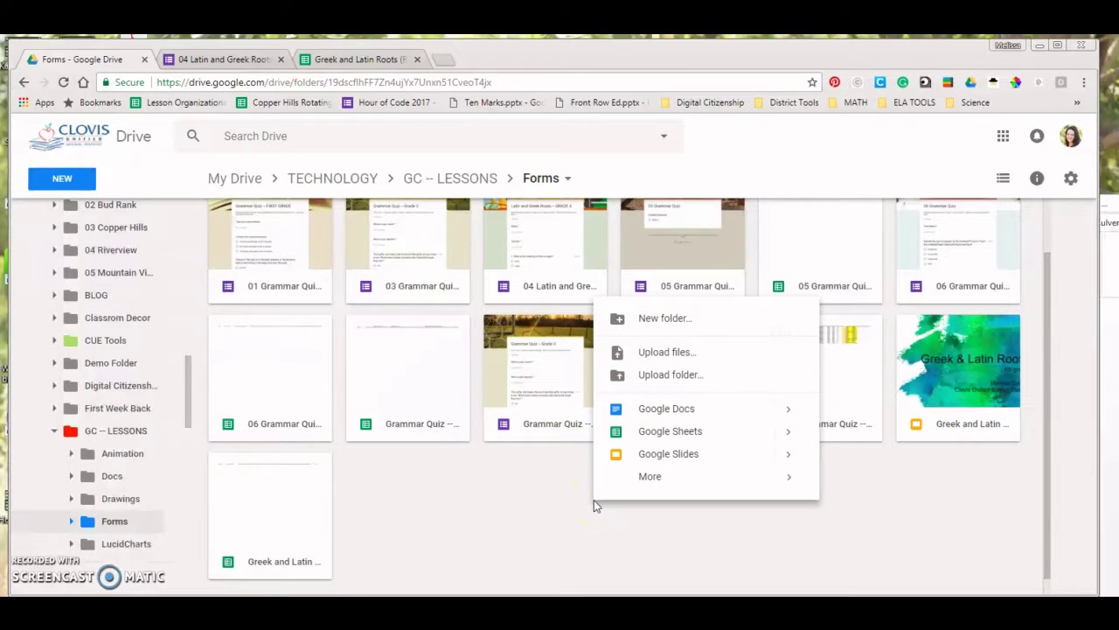
mouse_move(656, 480)
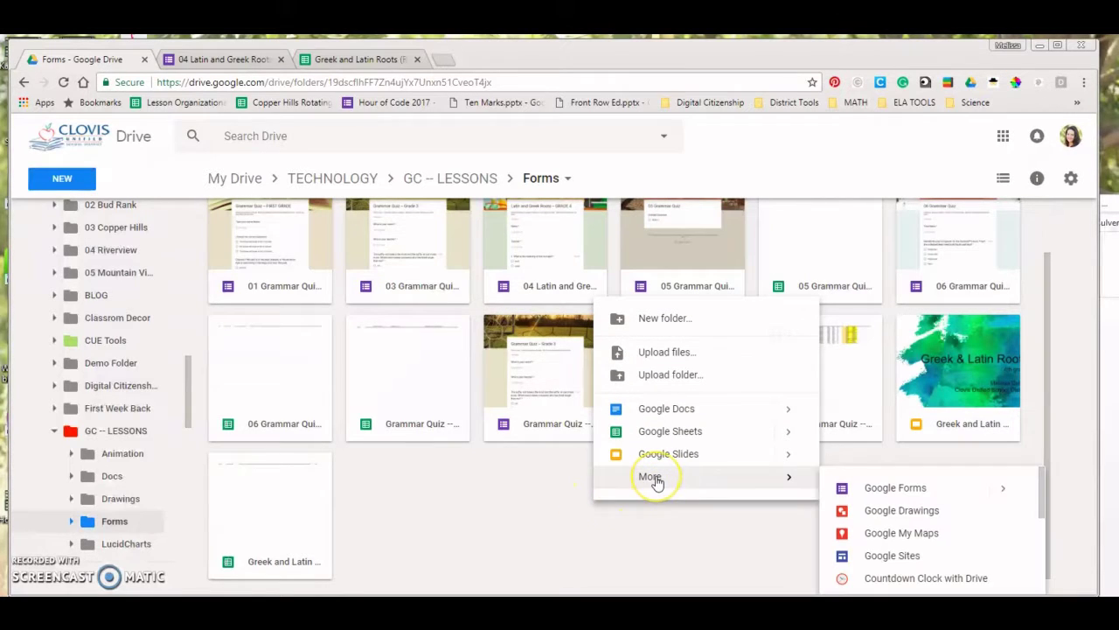
left_click(922, 494)
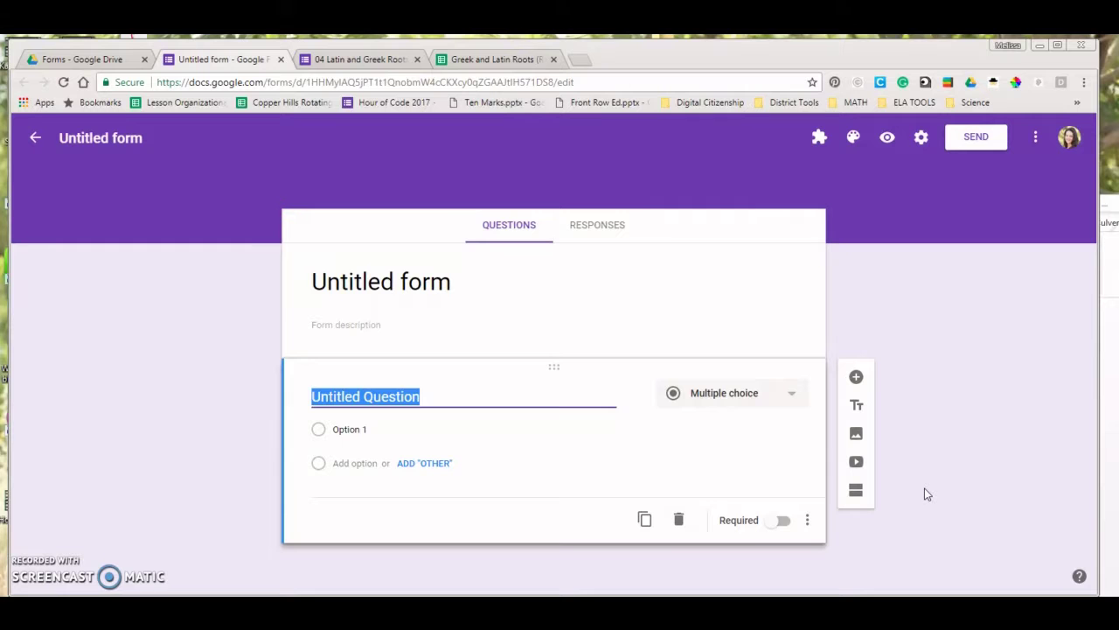
Switch to the Word document, review its multiple-choice grammar questions, and return to the untitled form.
left_click(1103, 385)
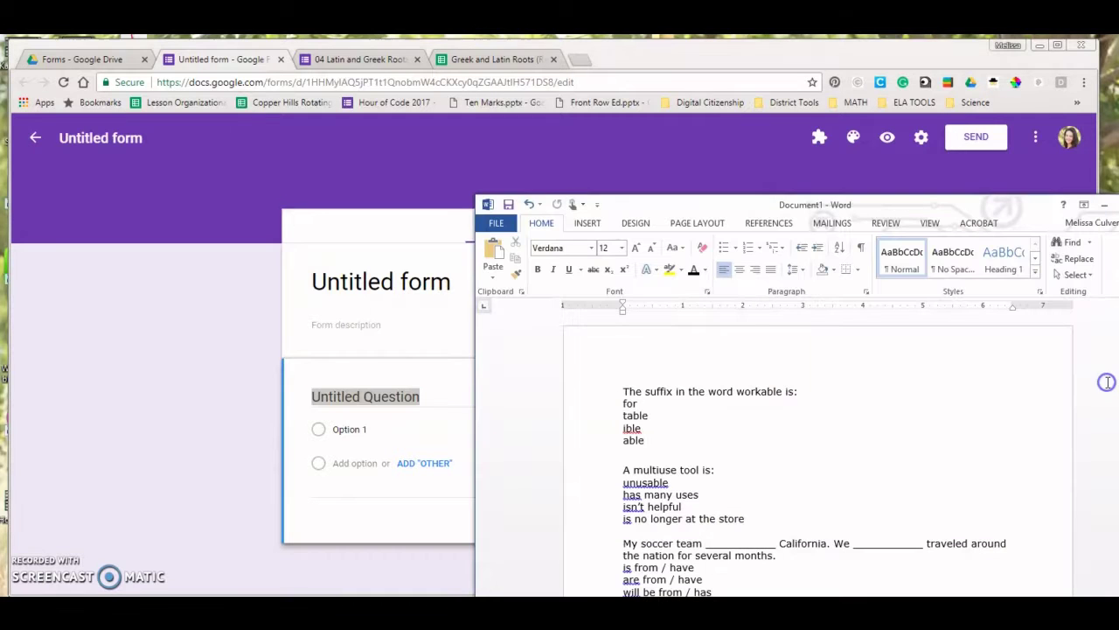
scroll(836, 424, "down", 3)
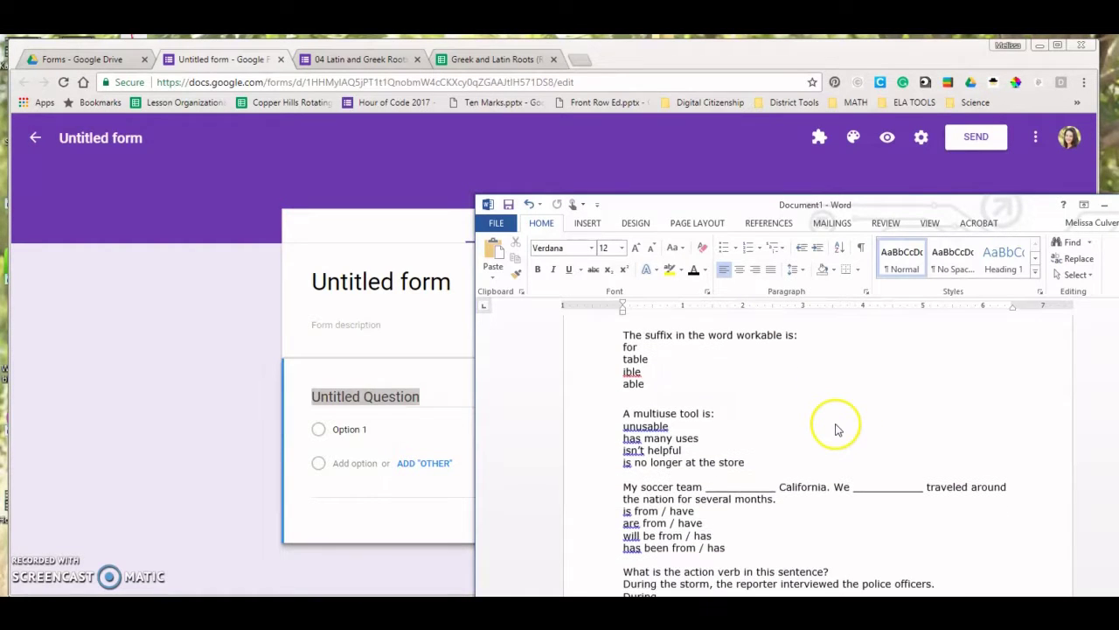
scroll(836, 428, "down", 5)
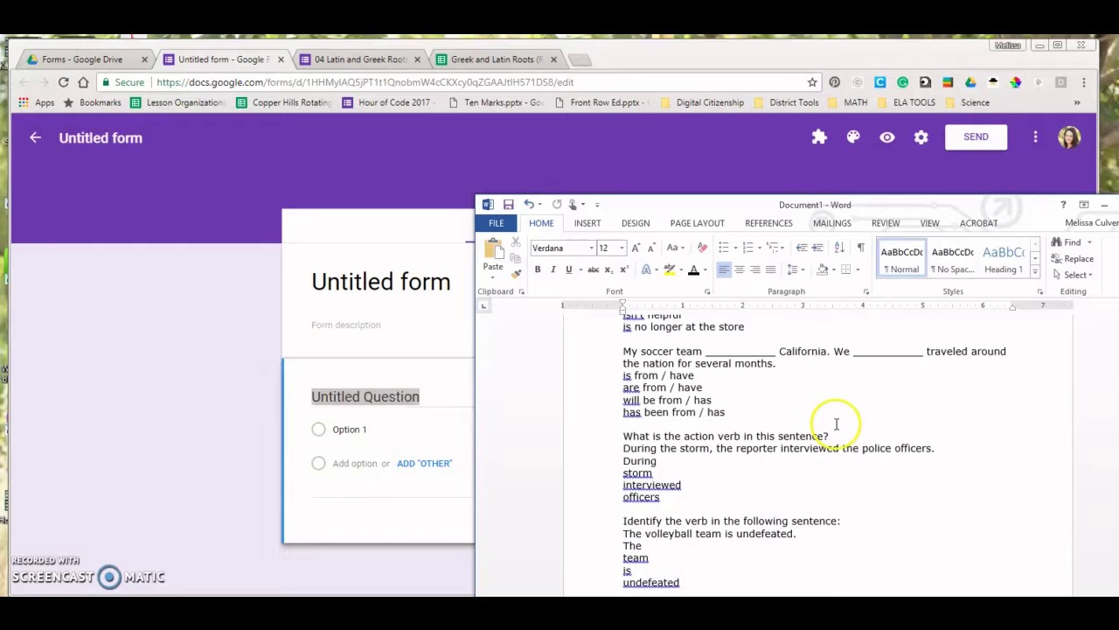
scroll(838, 428, "down", 10)
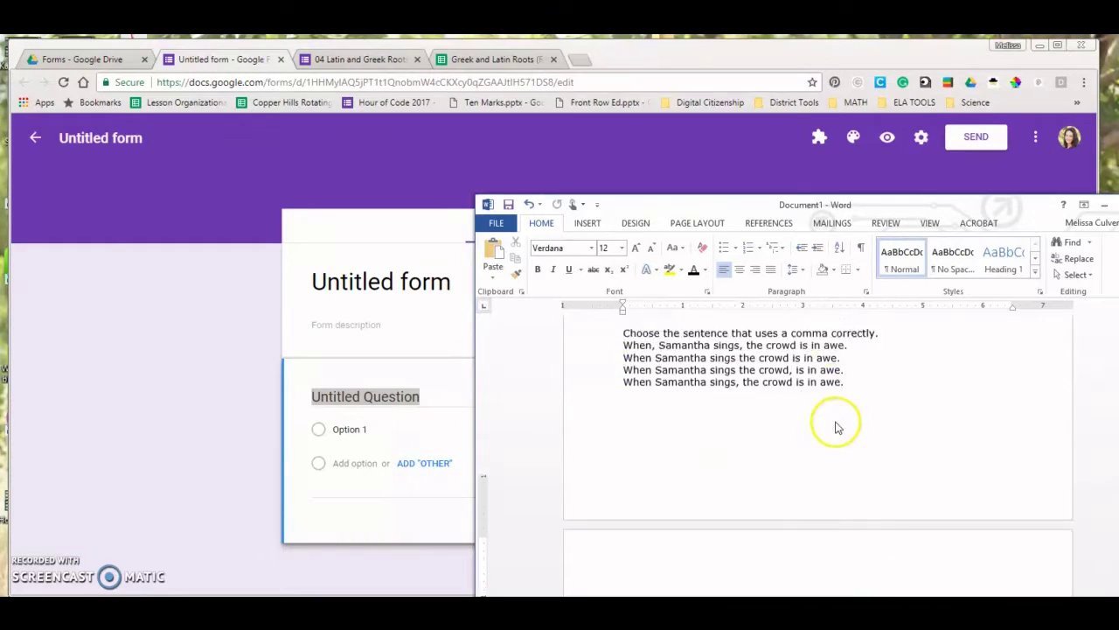
scroll(837, 422, "down", 6)
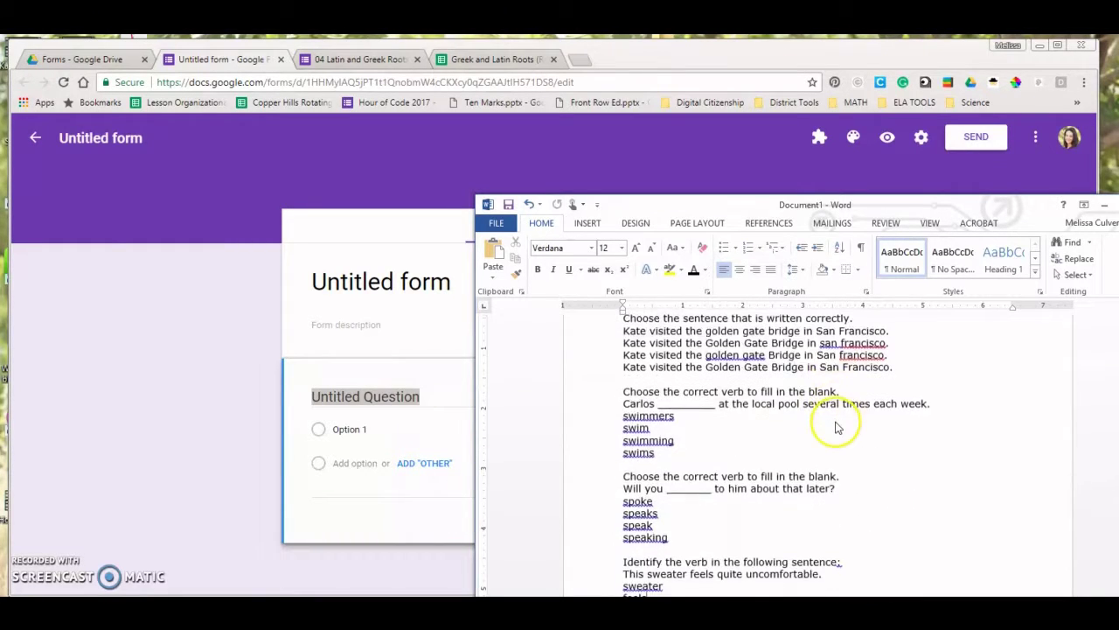
scroll(837, 429, "down", 2)
scroll(838, 428, "up", 4)
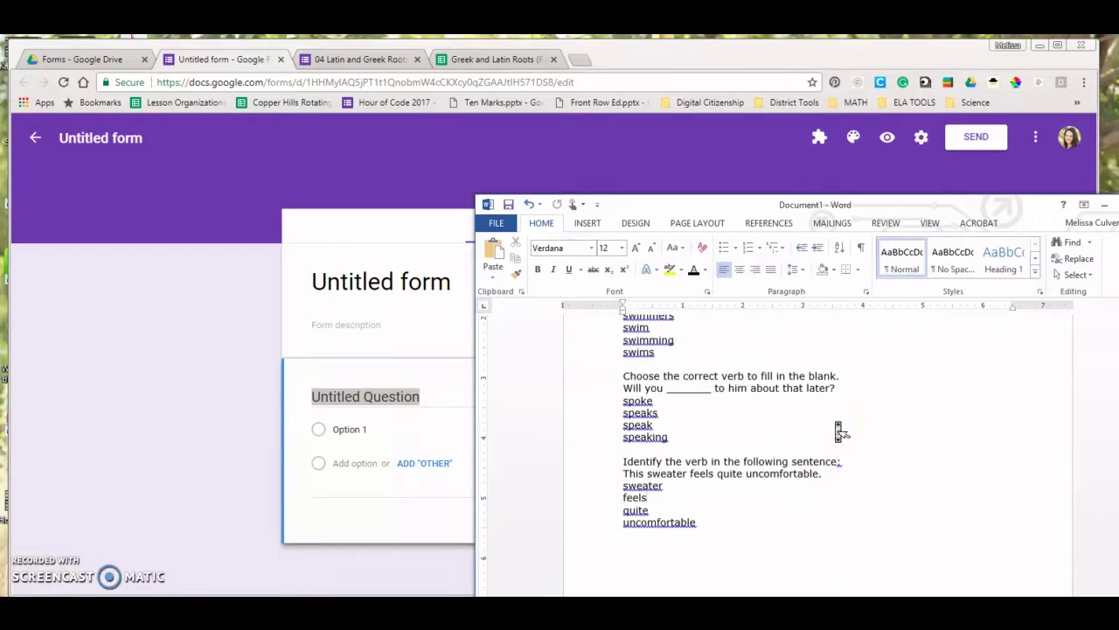
scroll(838, 429, "up", 1)
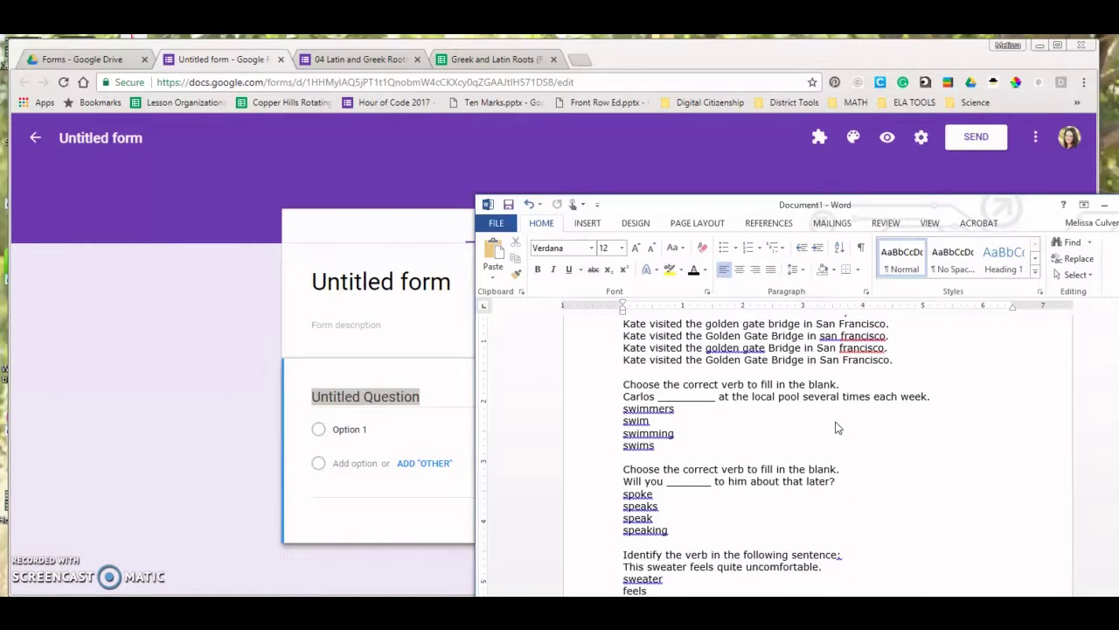
scroll(837, 427, "up", 15)
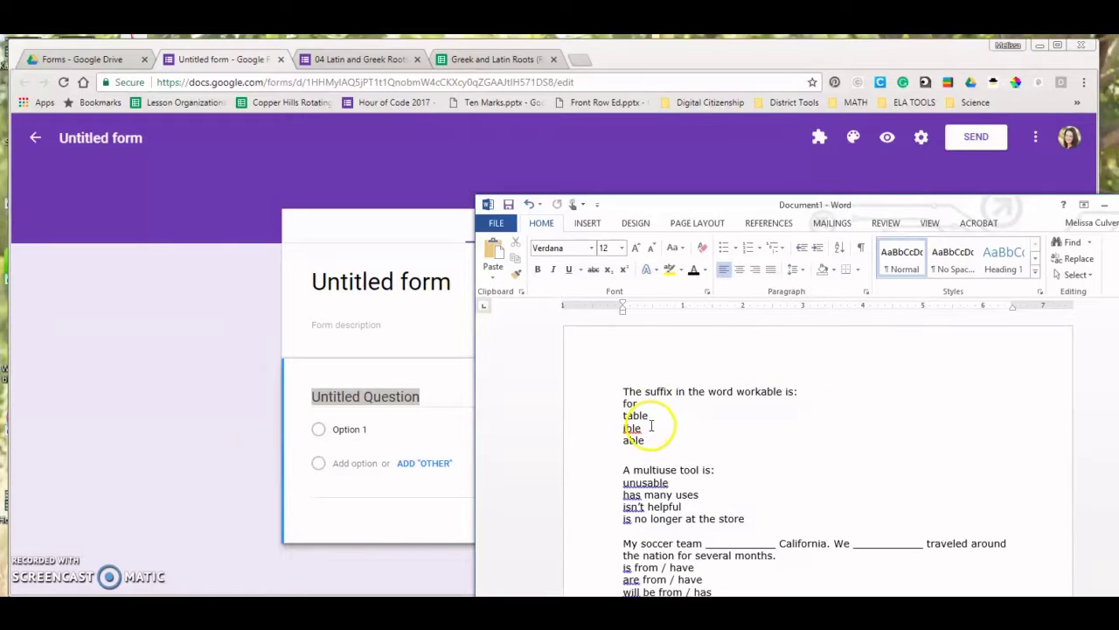
left_click(232, 398)
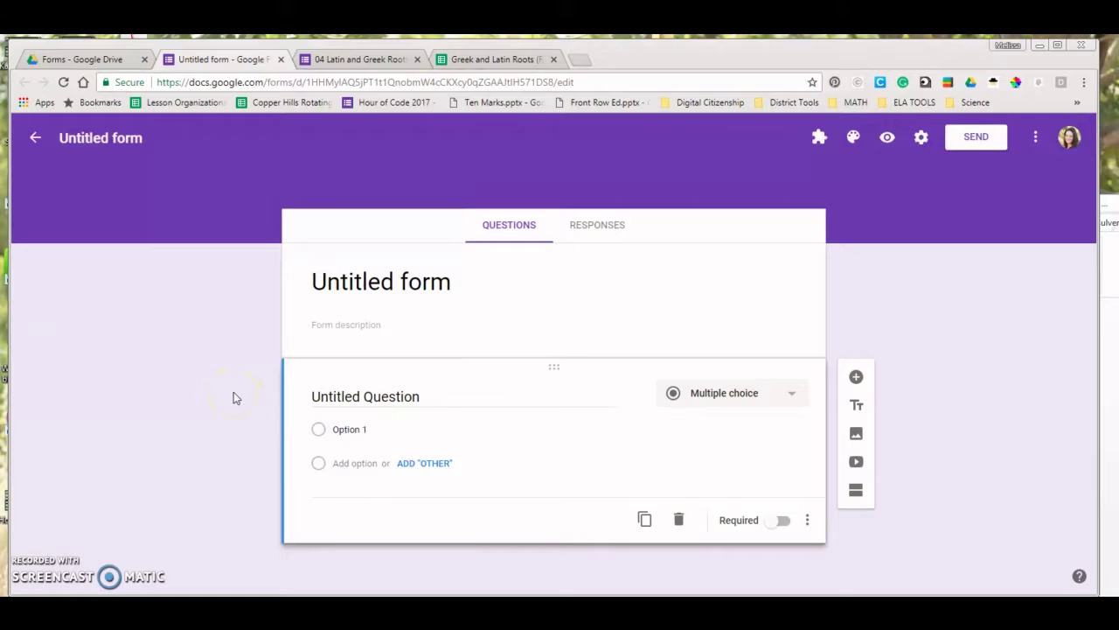
Title the new form "05 Grammar Quiz" and apply the same name to the form file.
left_click(410, 286)
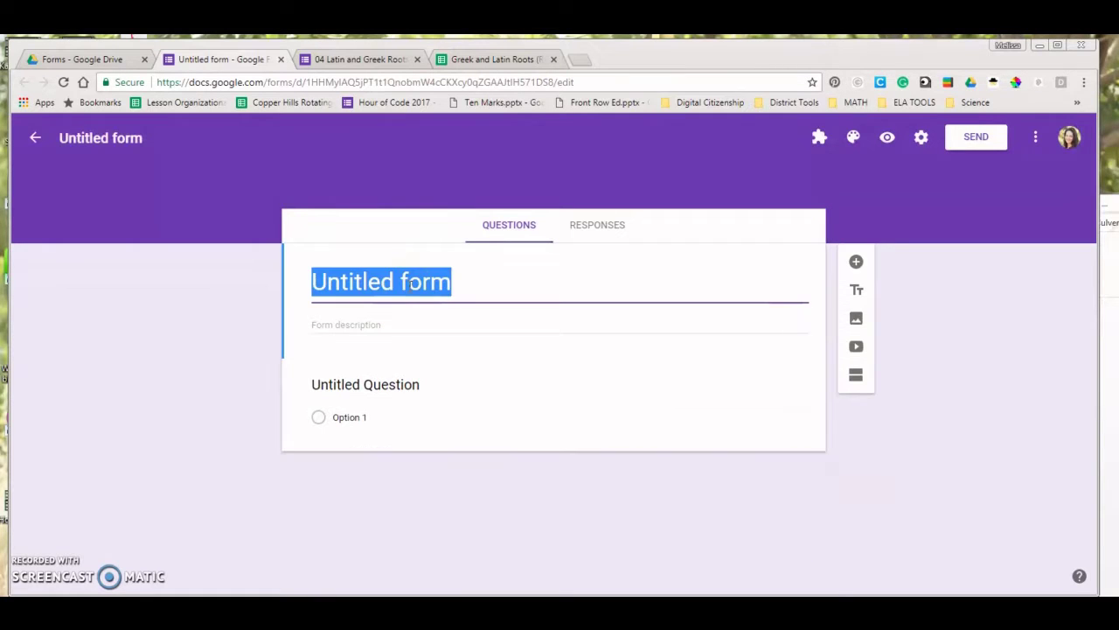
type("05")
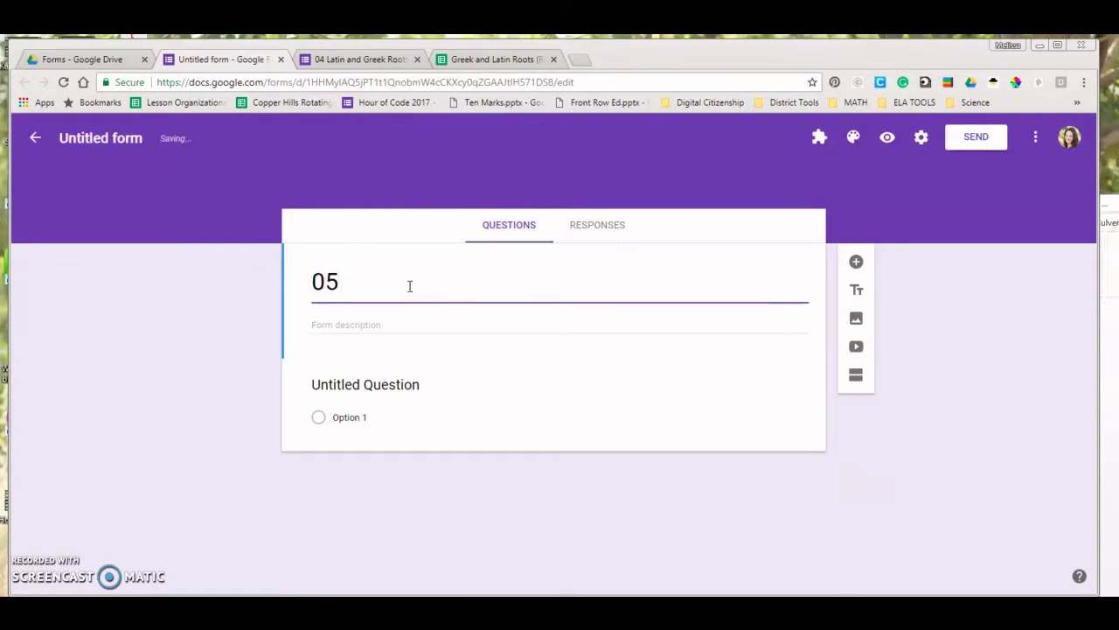
type(" Grammar Quiz")
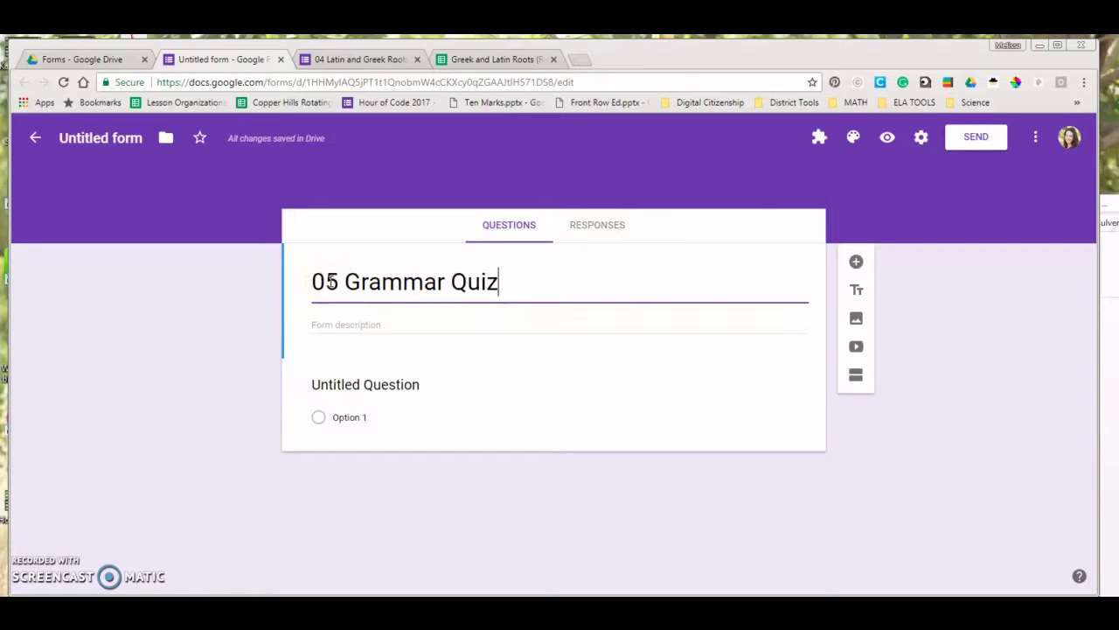
left_click(99, 137)
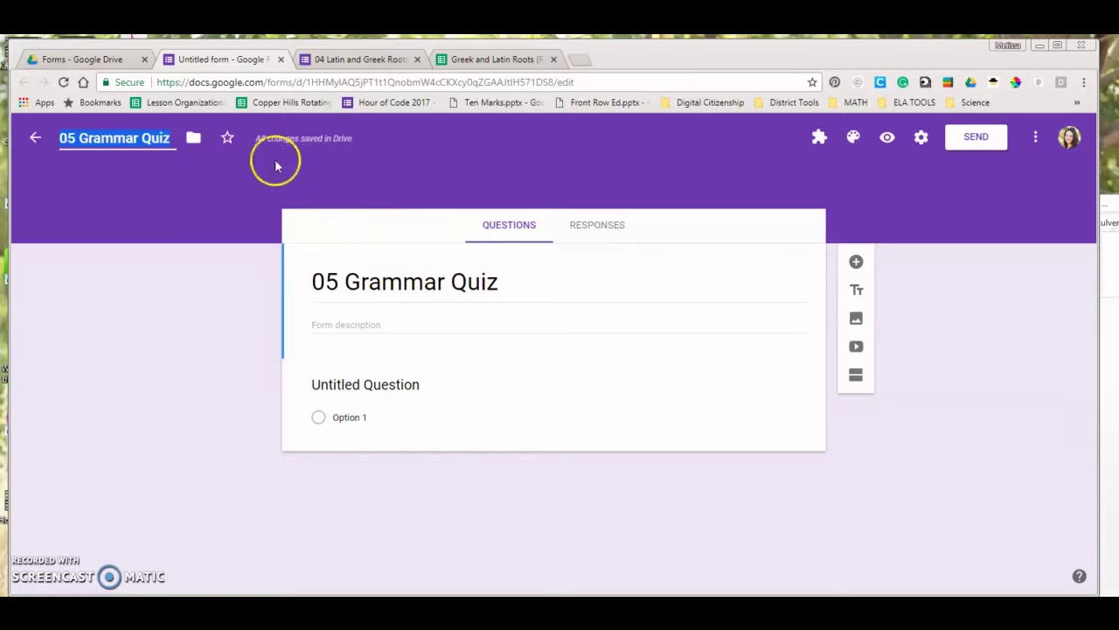
Check the Forms folder in Google Drive for the new grammar quiz file, and return to the quiz form.
left_click(111, 61)
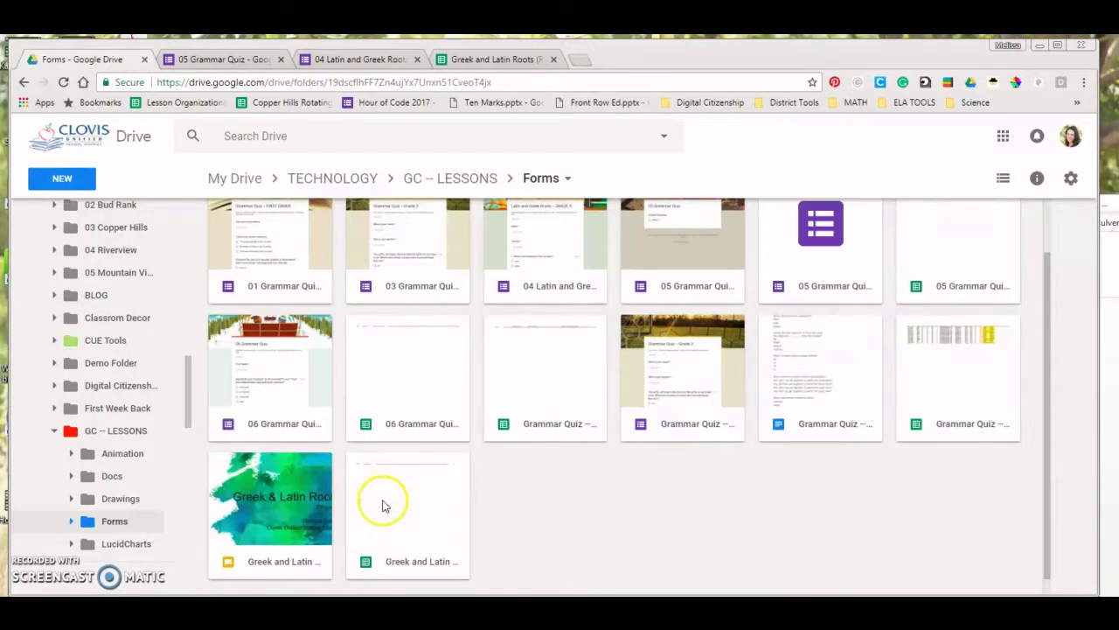
scroll(532, 492, "up", 2)
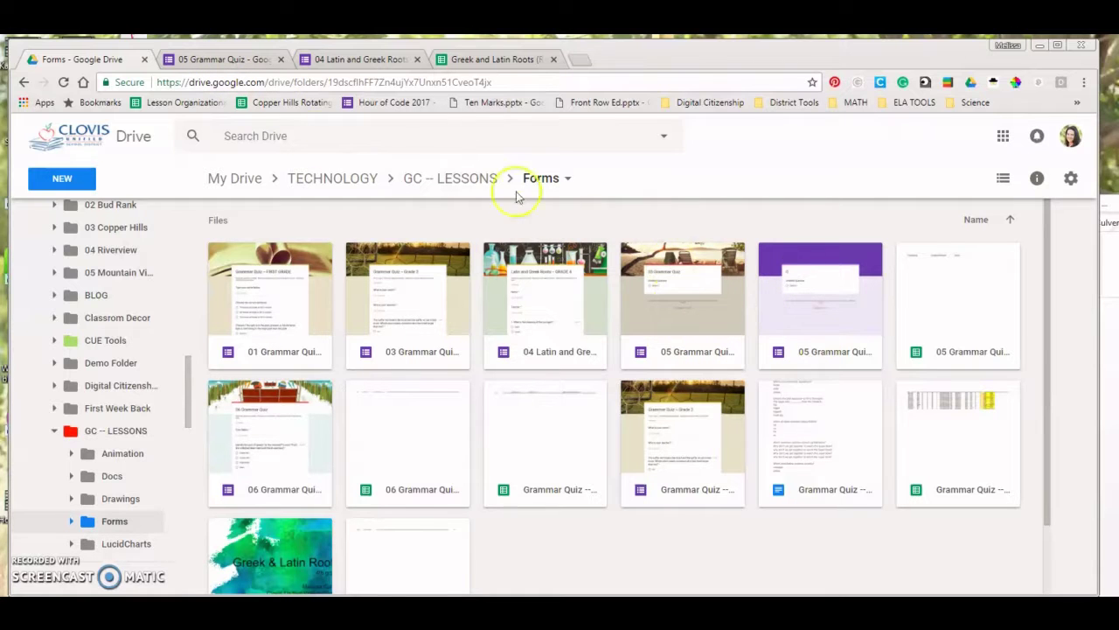
left_click(228, 62)
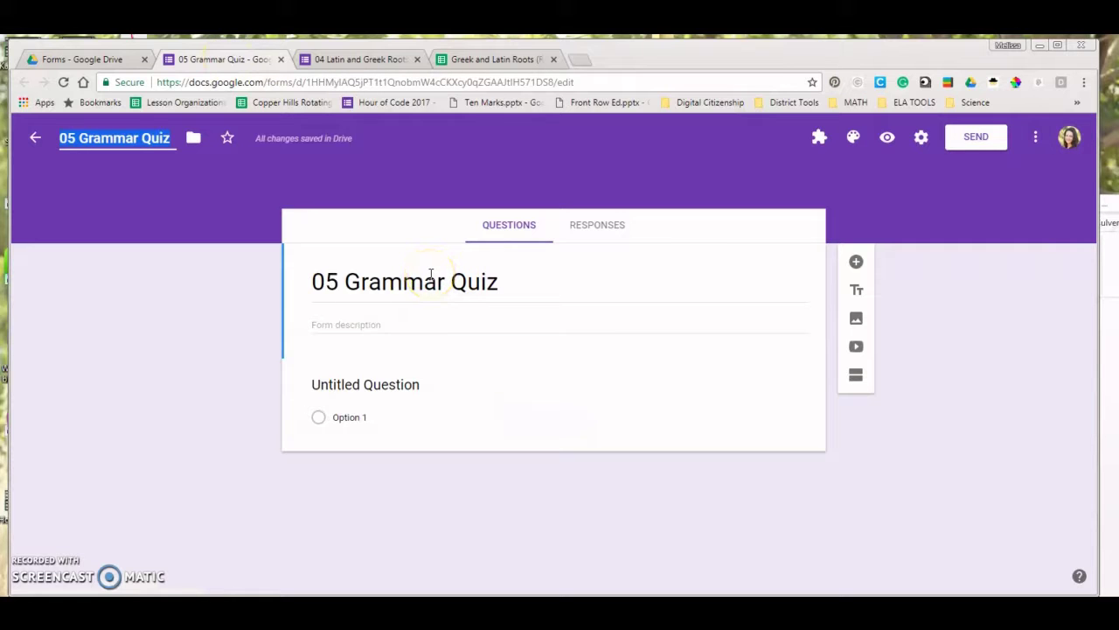
Fill in the form description with "Read the questions carefully. Select your answer with care. Submit the form when you are done.".
right_click(387, 327)
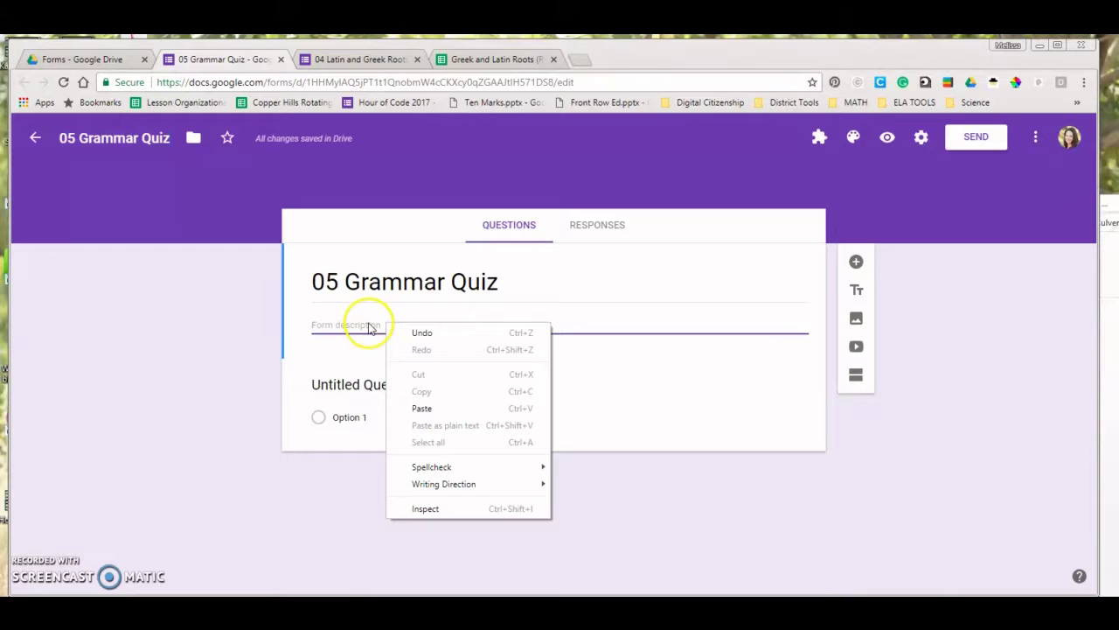
left_click(369, 323)
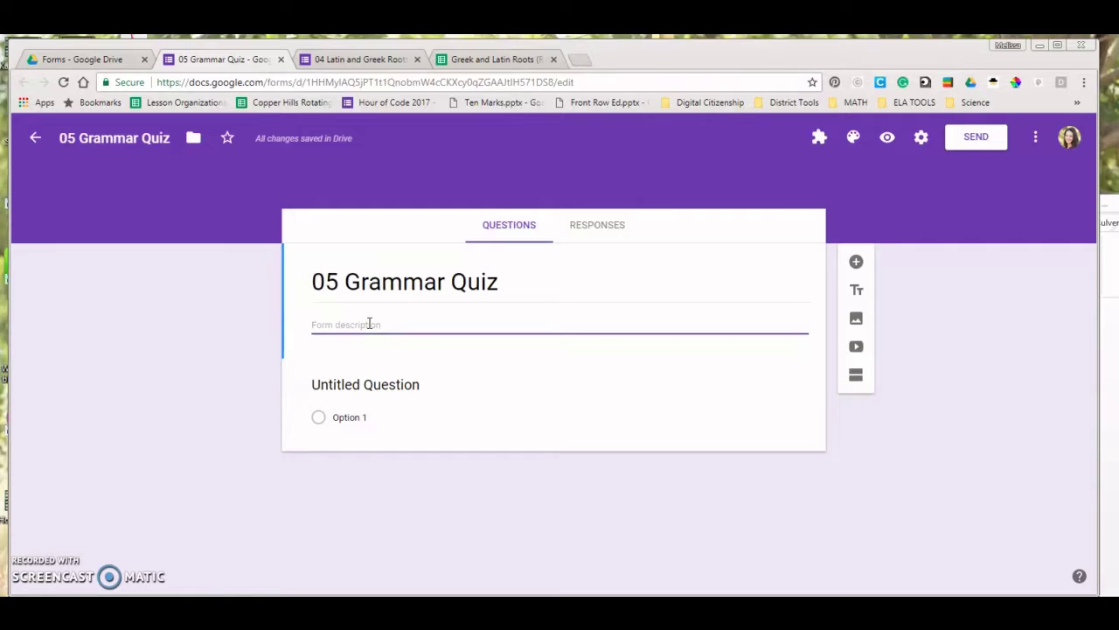
type("Re")
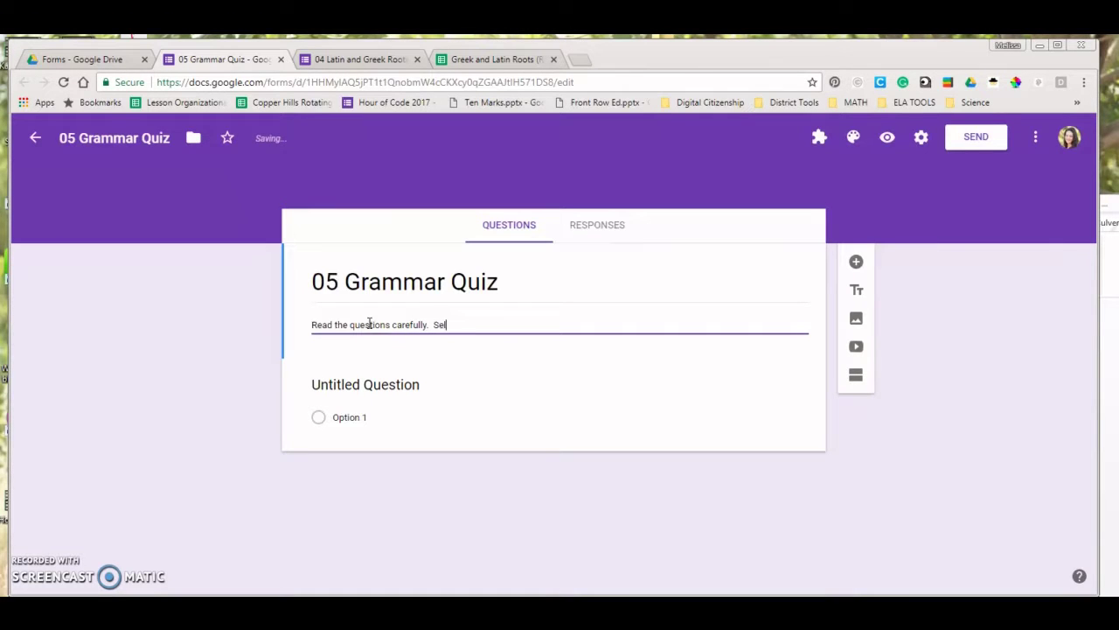
type("answer with care.  Sub")
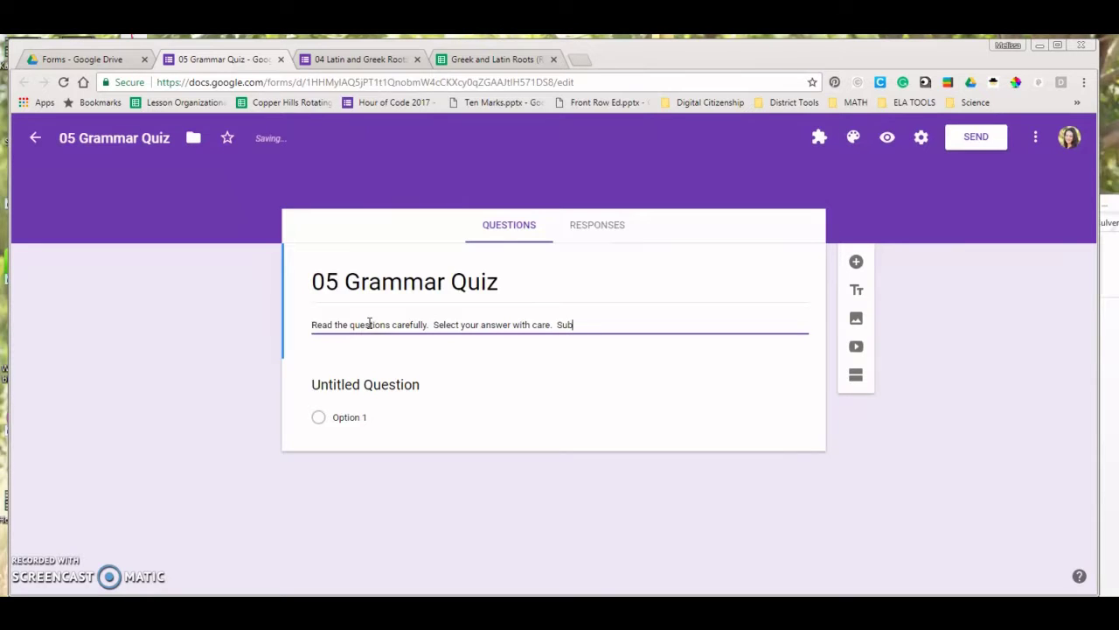
type("mit the form when you are done.")
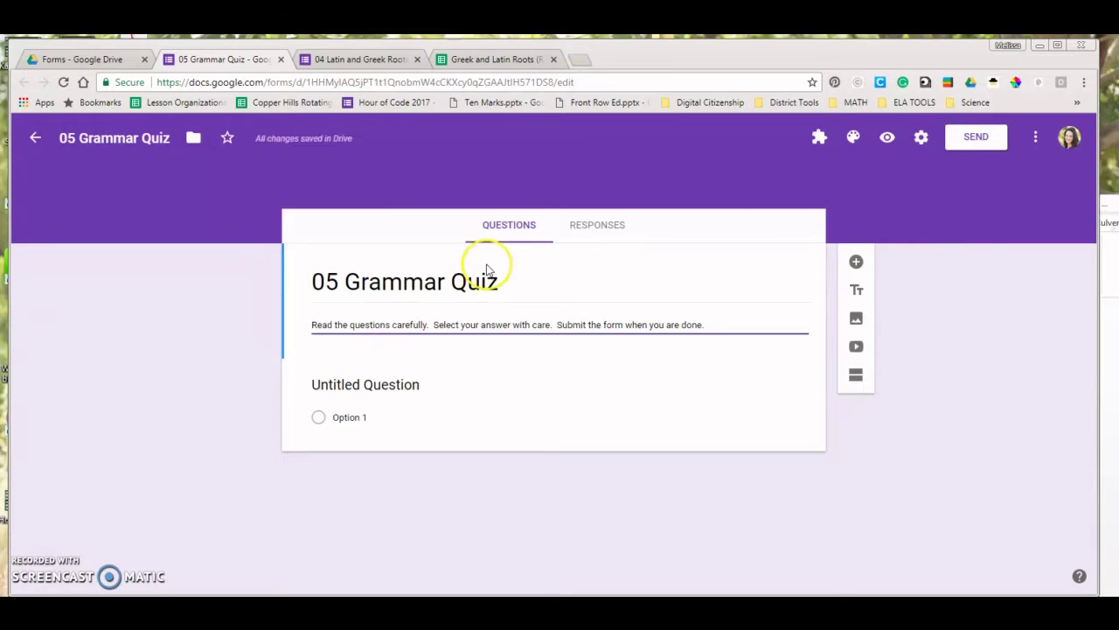
Create a new spreadsheet as the destination for the quiz's responses, and return to the form's questions.
left_click(600, 226)
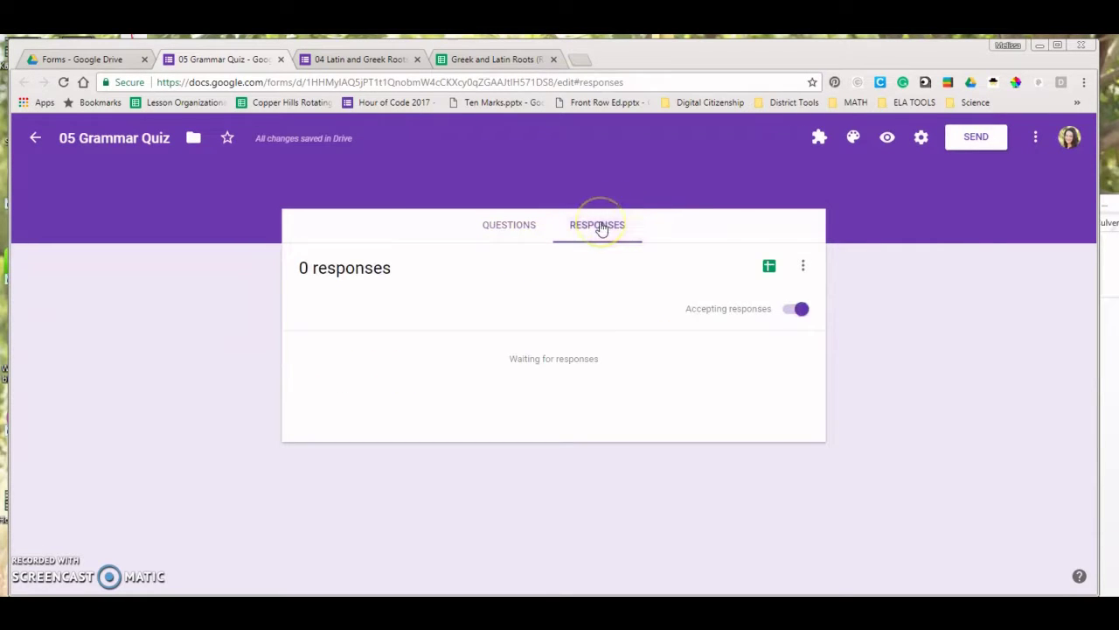
left_click(769, 266)
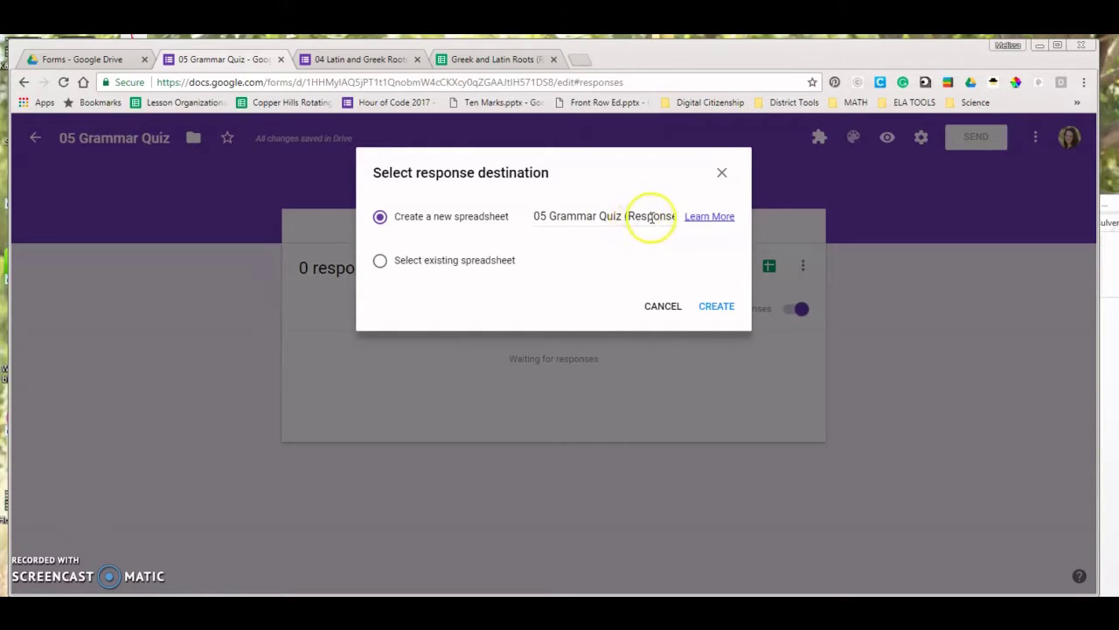
left_click(713, 306)
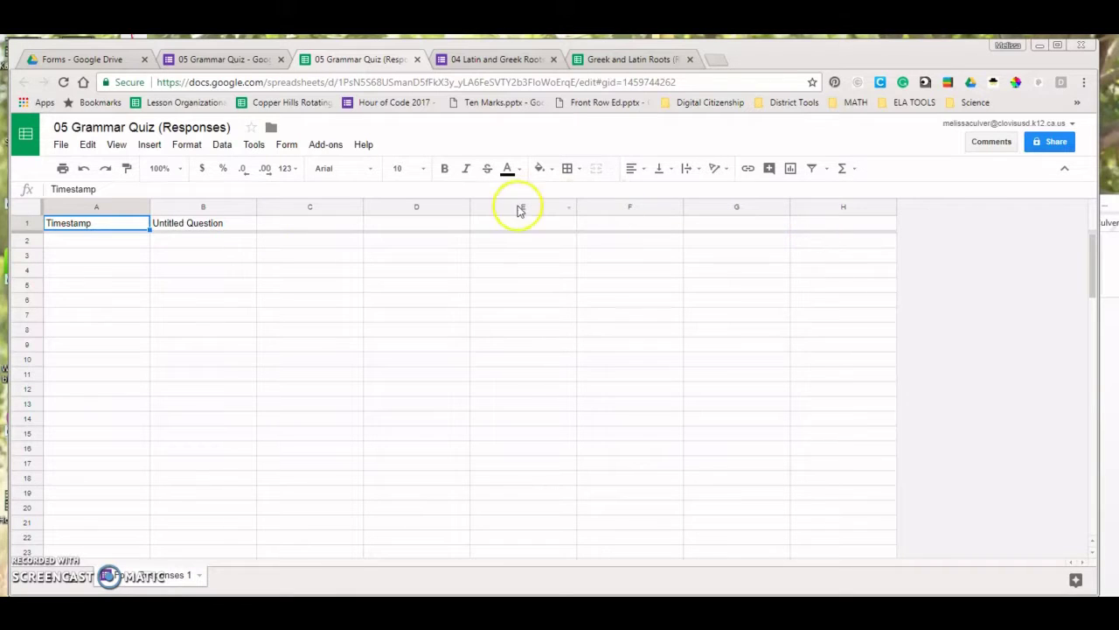
left_click(197, 59)
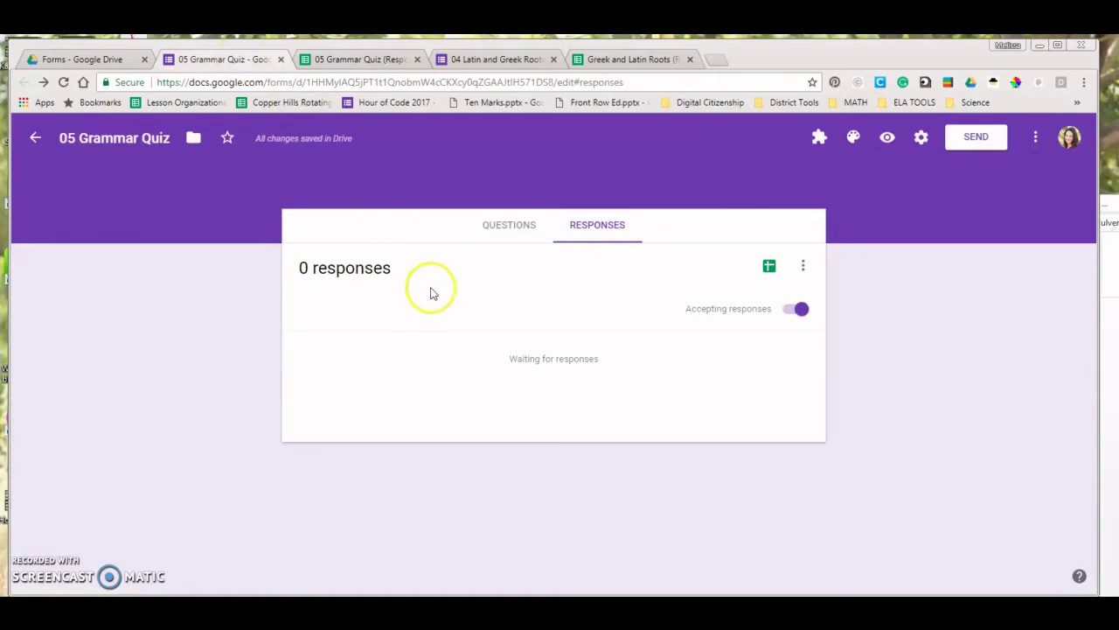
left_click(507, 232)
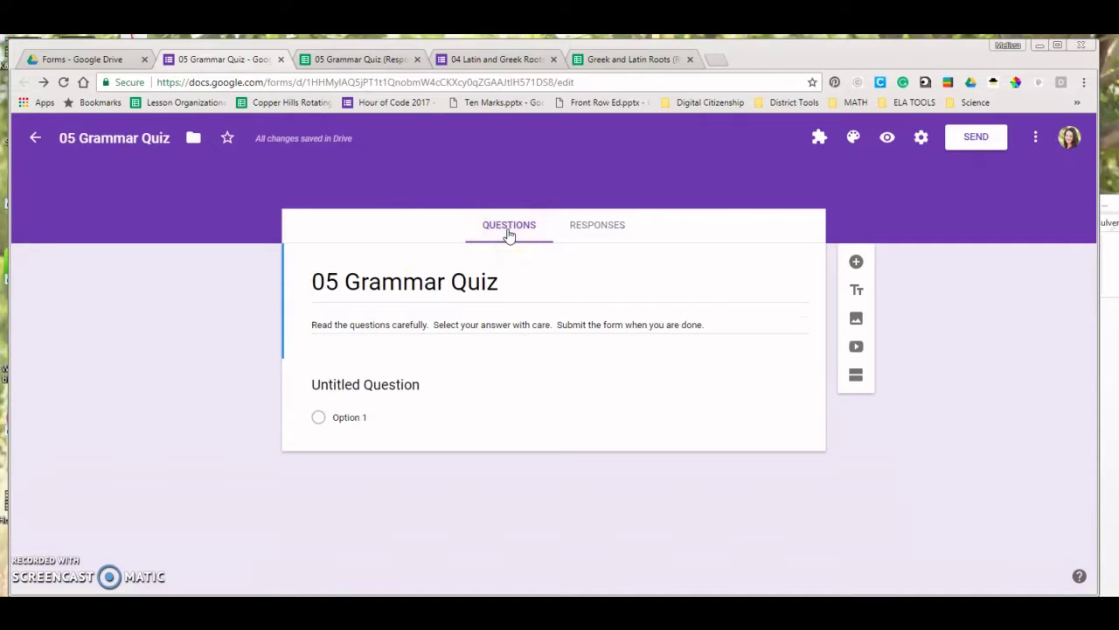
Revisit the new response spreadsheet, close it, and show the form's responses section.
left_click(363, 59)
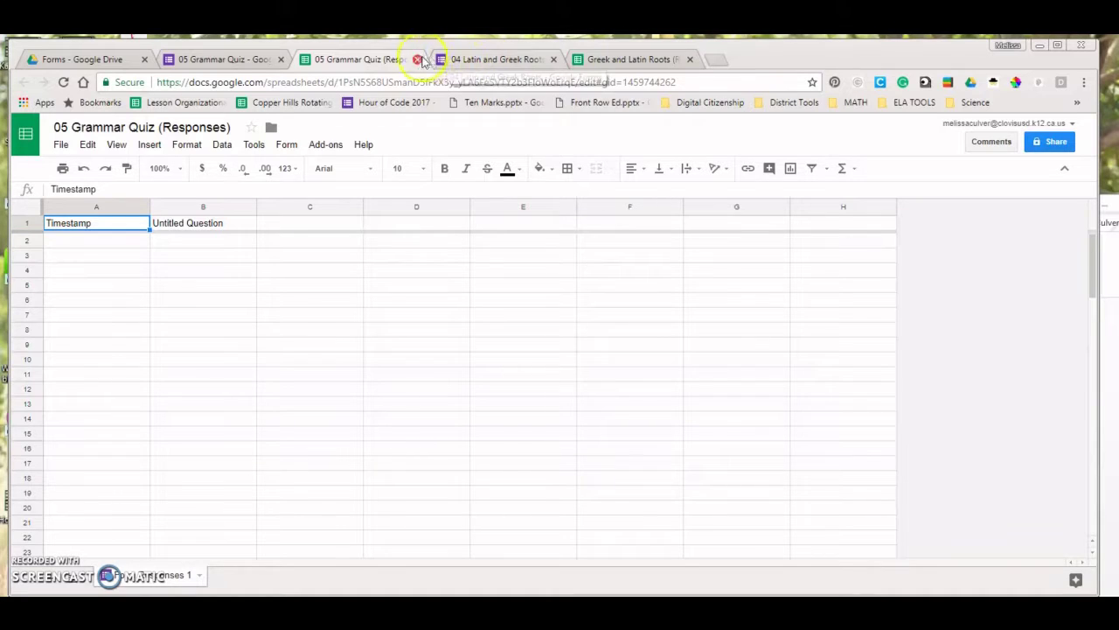
left_click(417, 59)
left_click(418, 60)
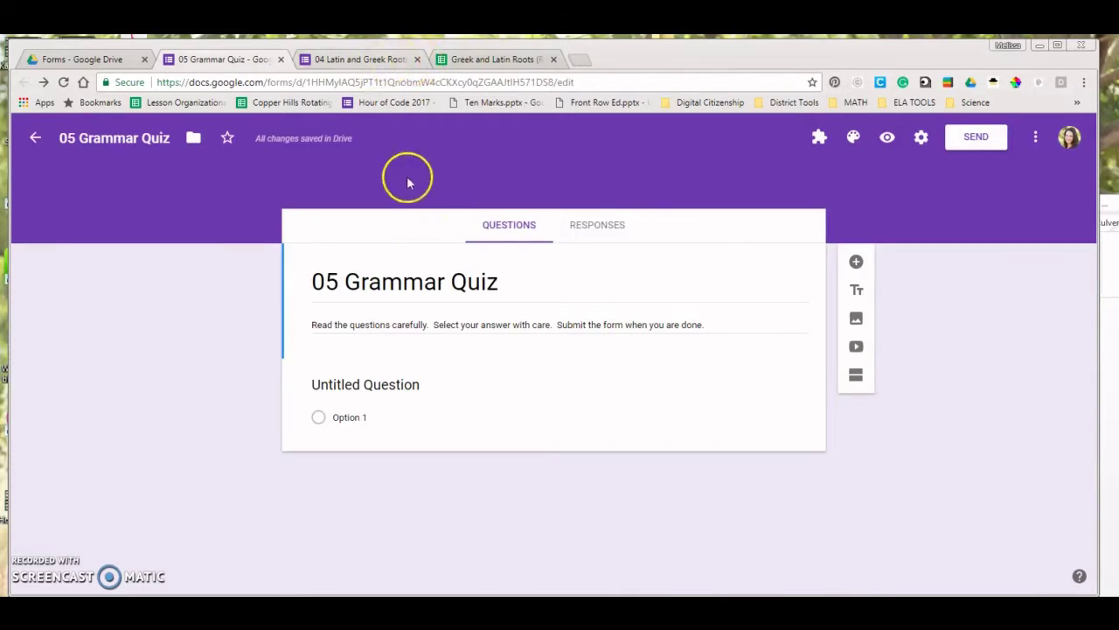
left_click(594, 231)
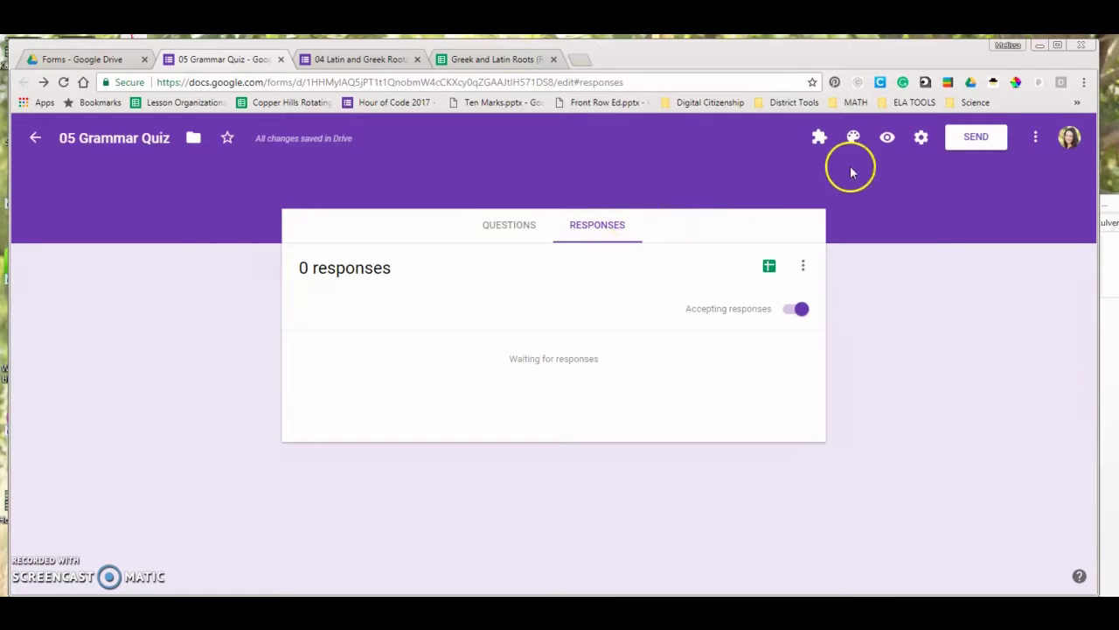
Browse the form's header theme images in the Illustrations, Food and dining, and Sports and games categories.
left_click(853, 138)
left_click(1000, 332)
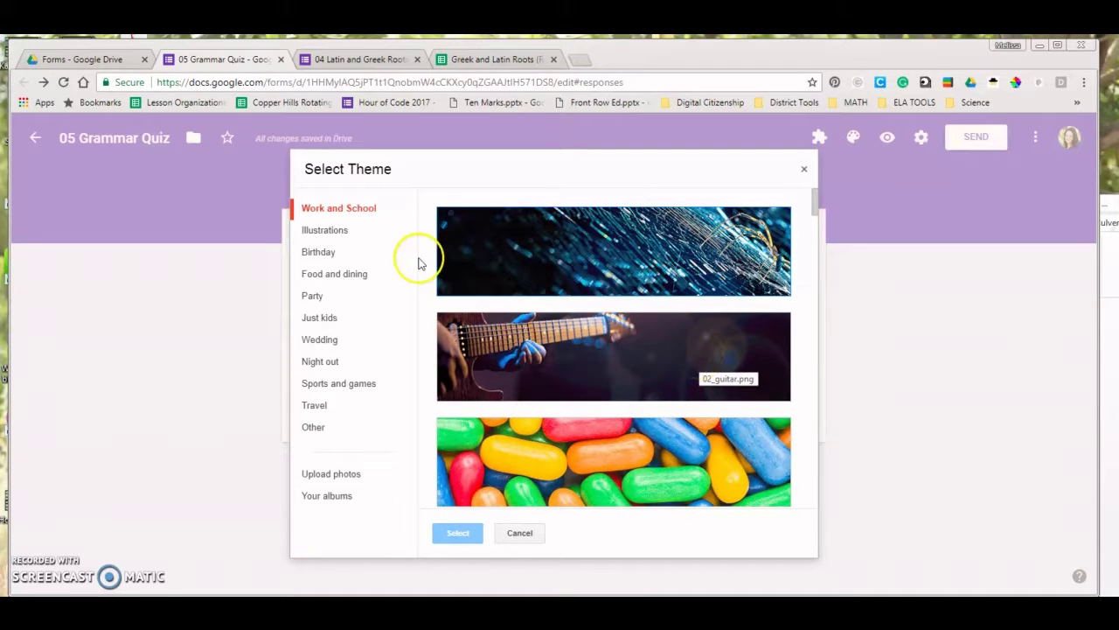
left_click(322, 232)
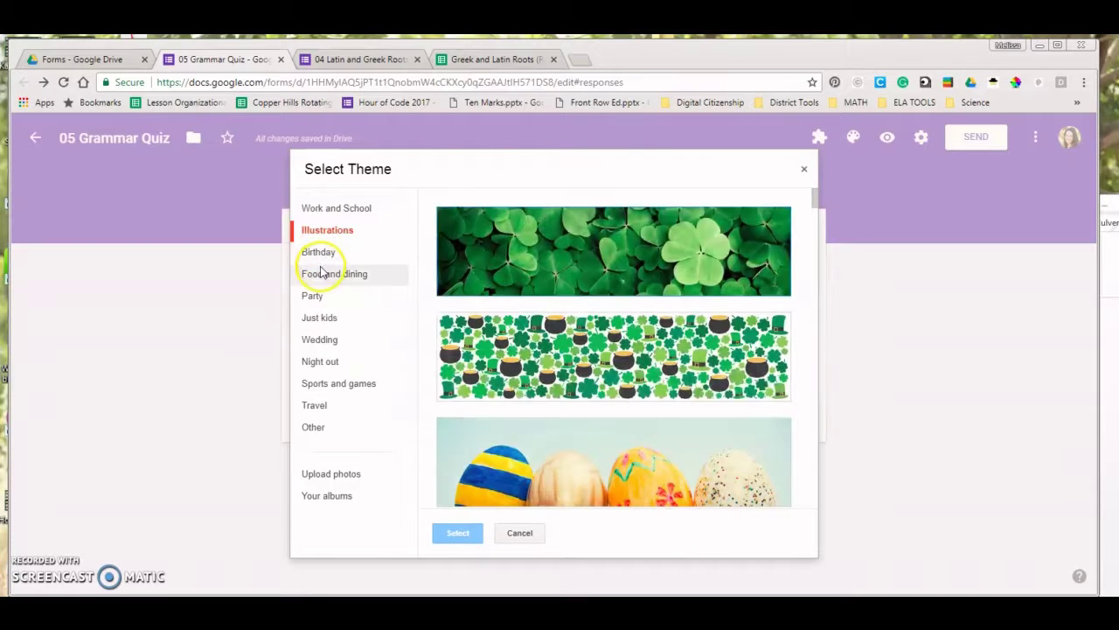
left_click(330, 278)
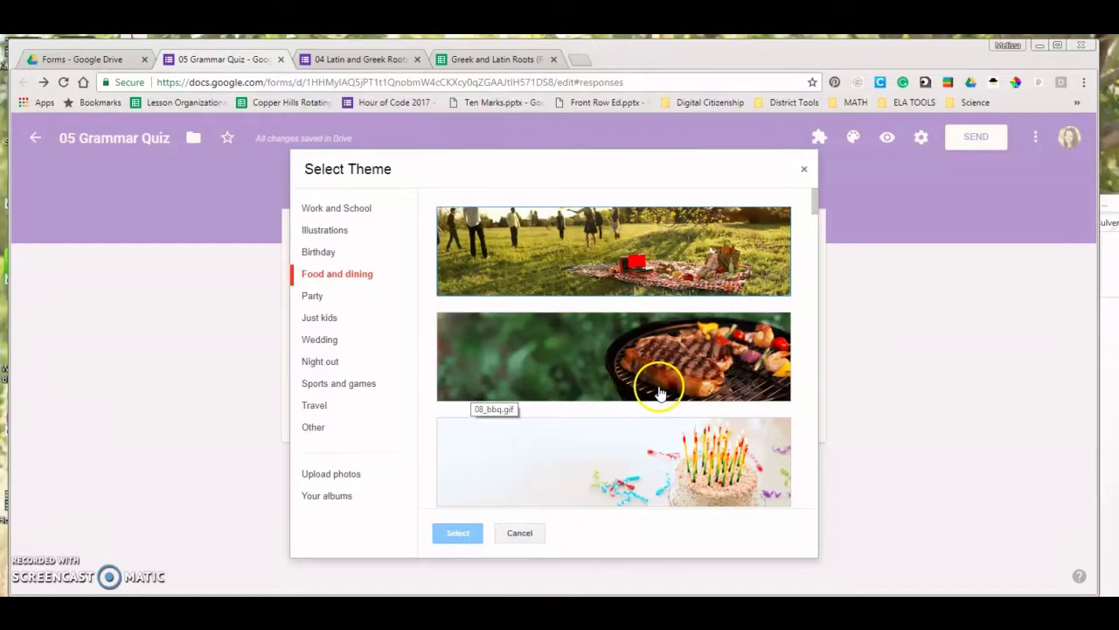
scroll(660, 394, "down", 3)
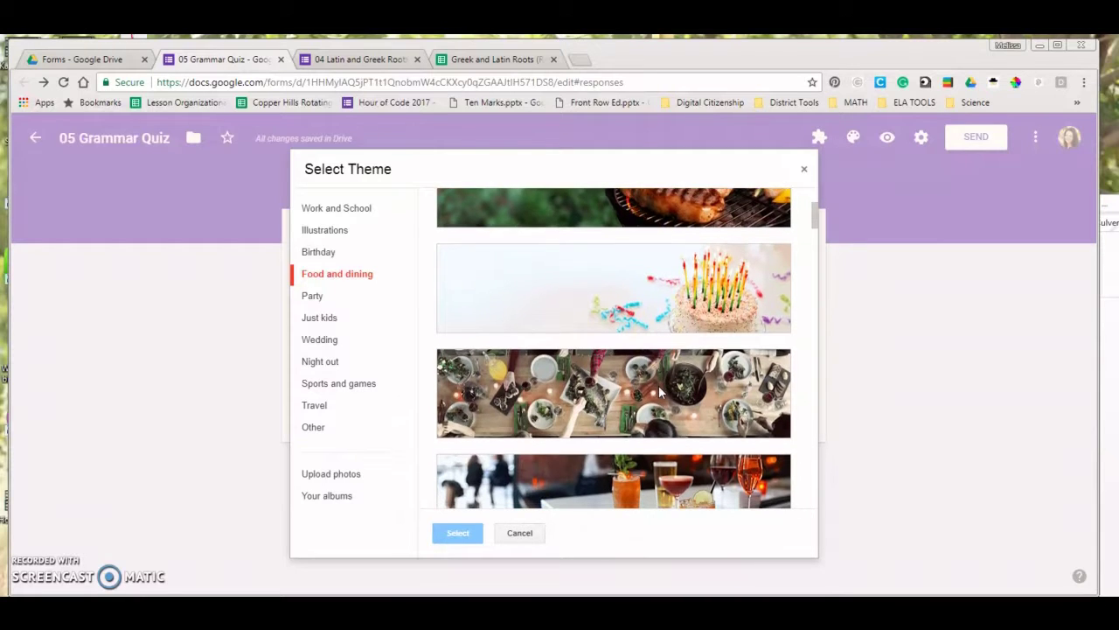
scroll(661, 394, "down", 1)
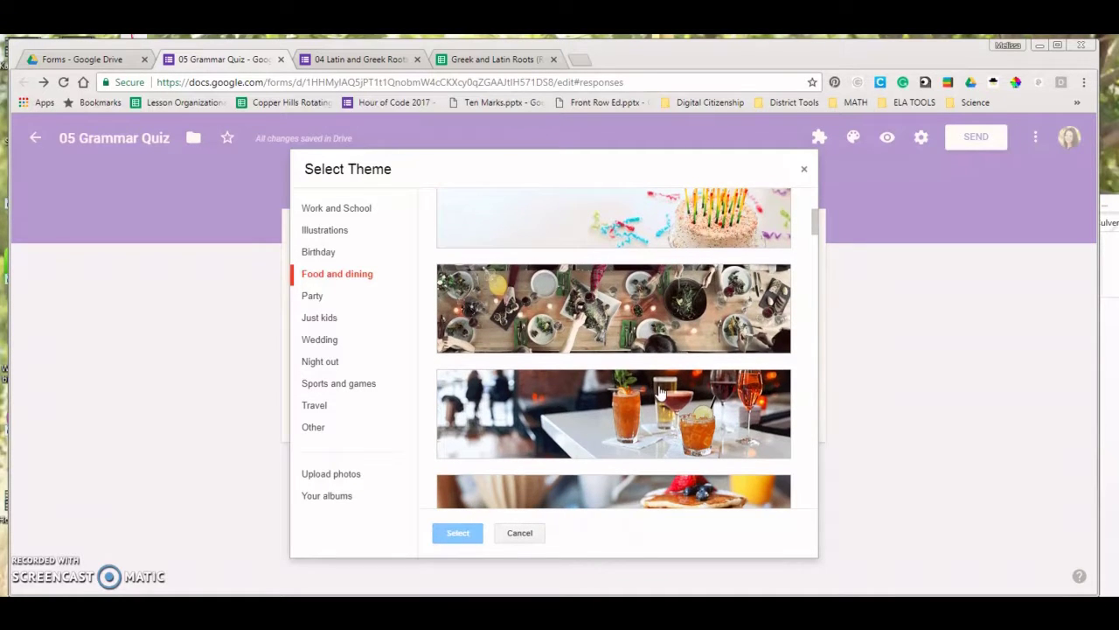
scroll(662, 395, "down", 1)
scroll(662, 395, "down", 1)
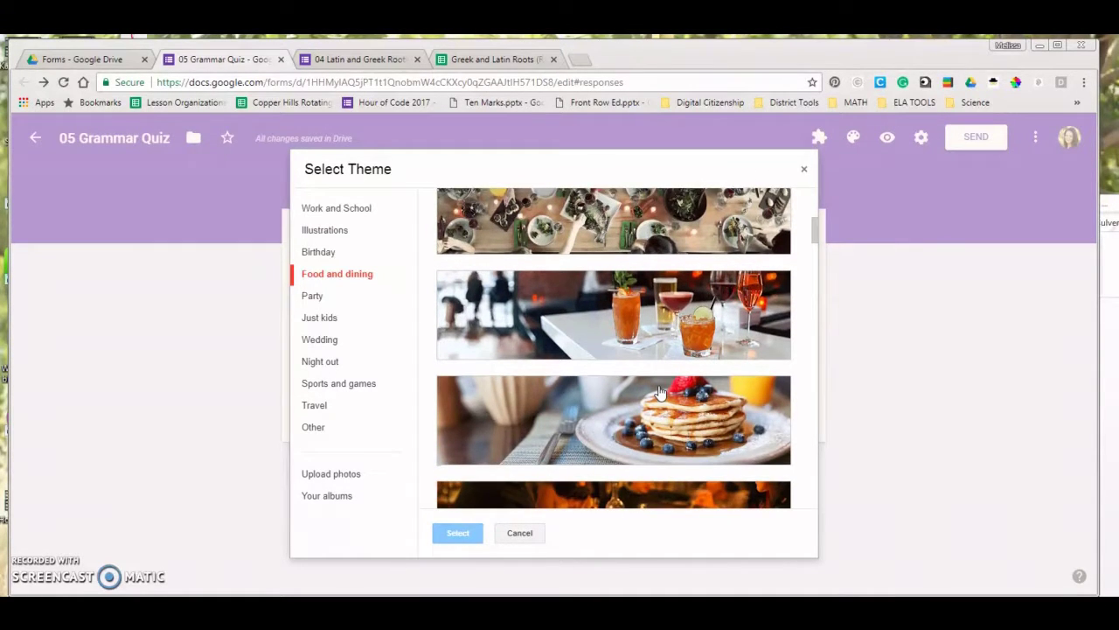
left_click(363, 382)
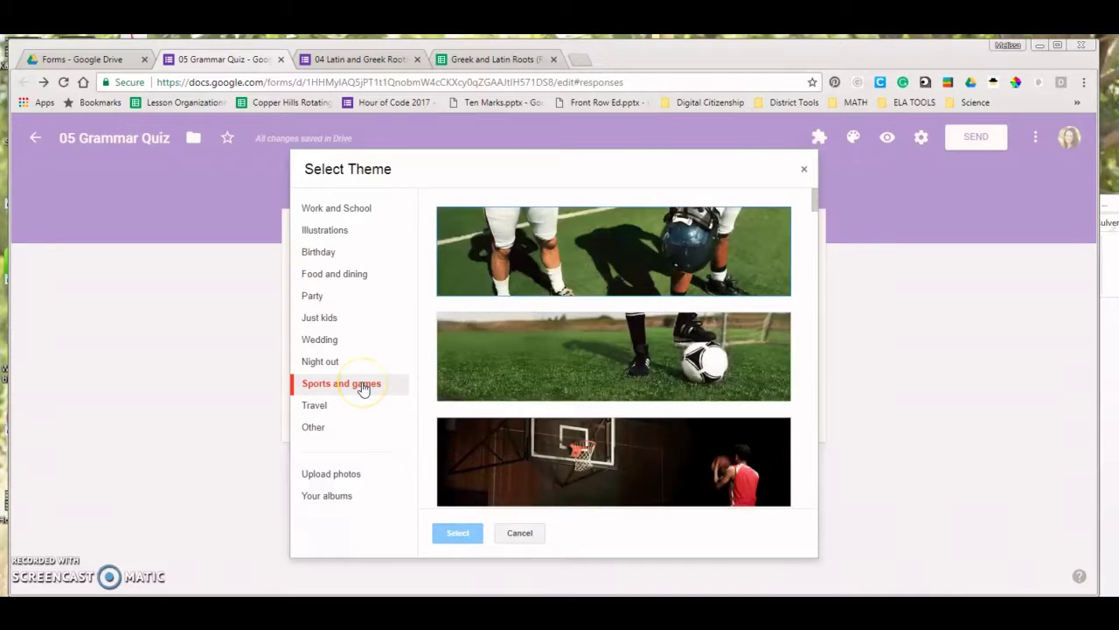
scroll(542, 422, "down", 1)
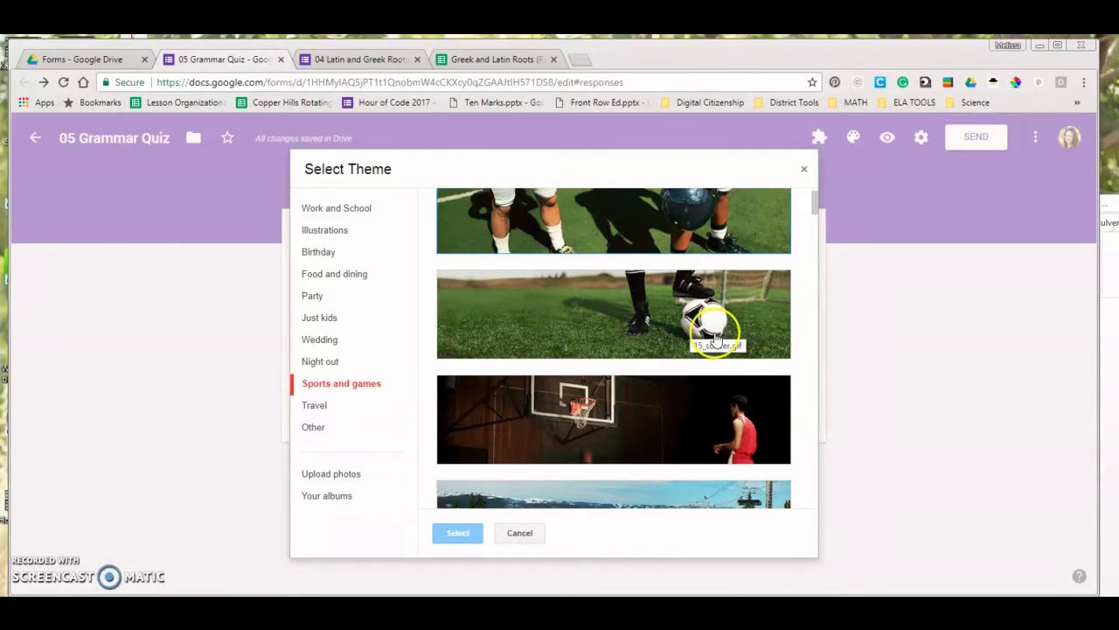
scroll(719, 342, "down", 2)
scroll(719, 343, "down", 1)
scroll(717, 341, "down", 2)
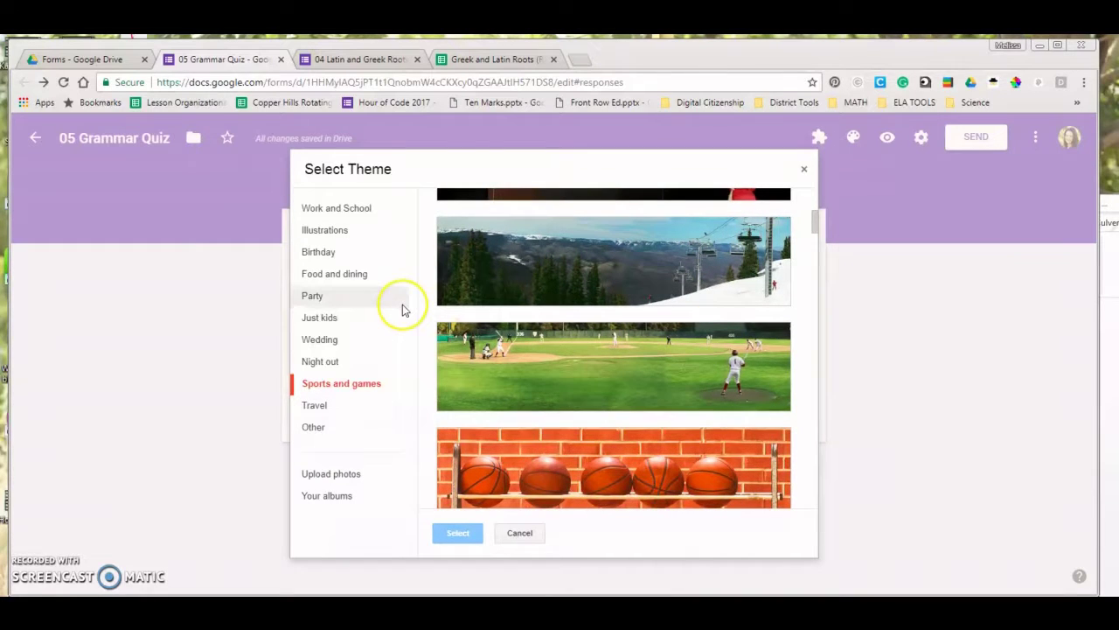
Apply the popcorn movie image from the Night out category as the form's theme.
left_click(322, 362)
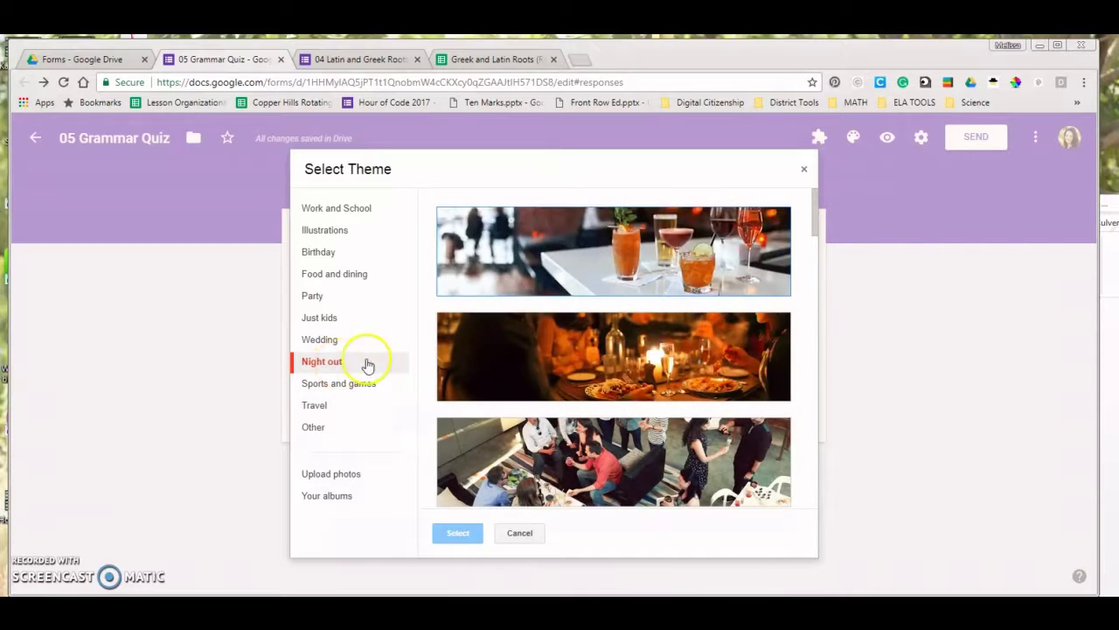
scroll(616, 376, "down", 3)
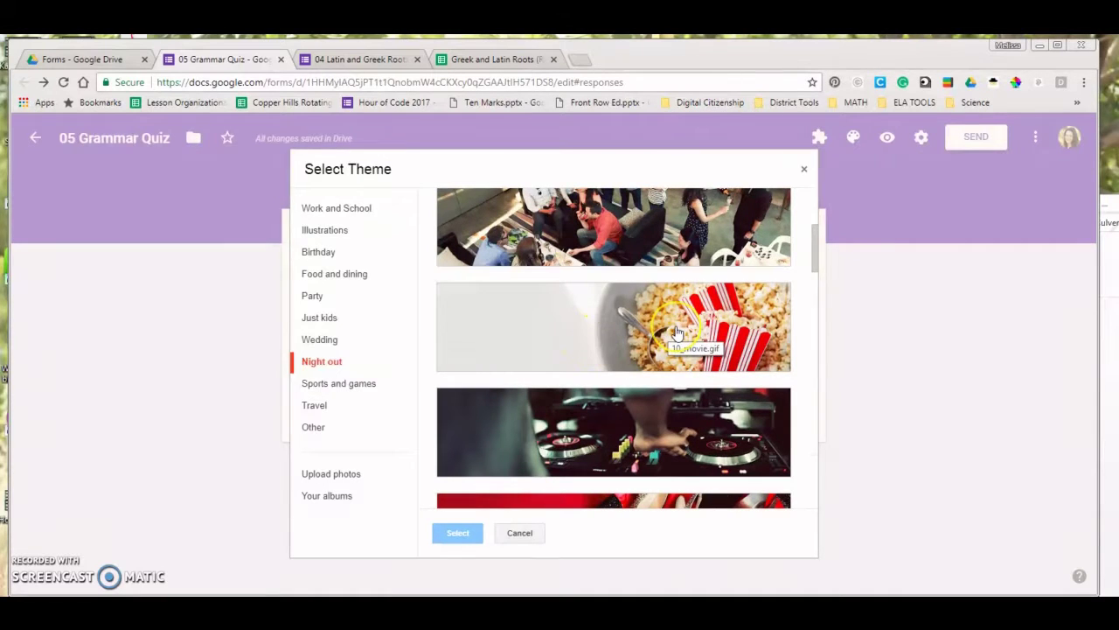
left_click(676, 333)
left_click(468, 532)
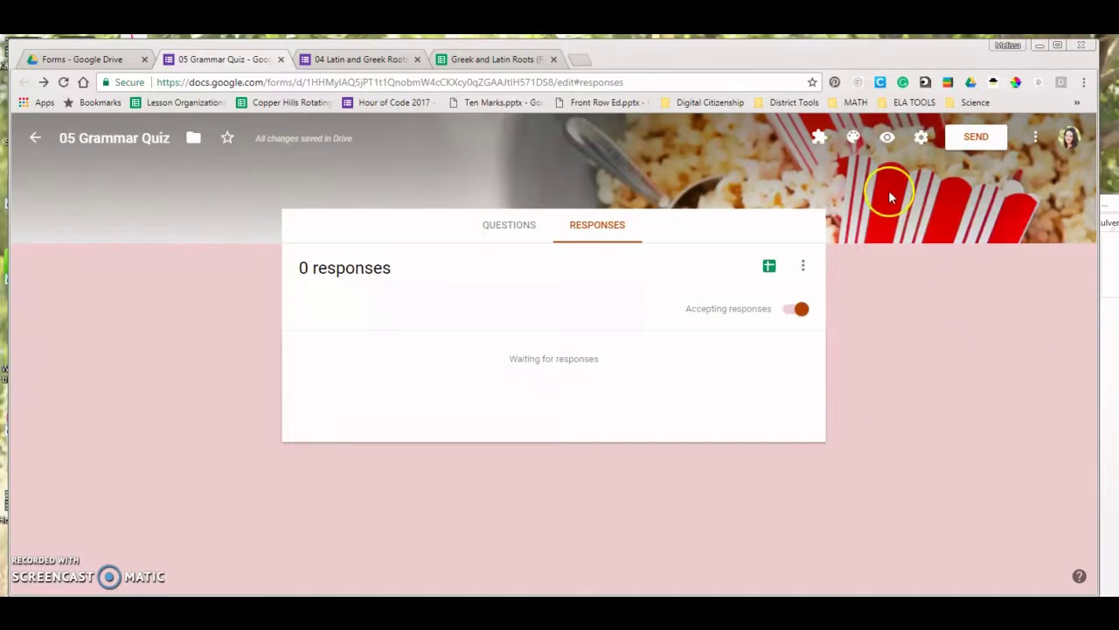
In the form settings, enable Shuffle question order and Make this a quiz, and save the settings.
left_click(922, 142)
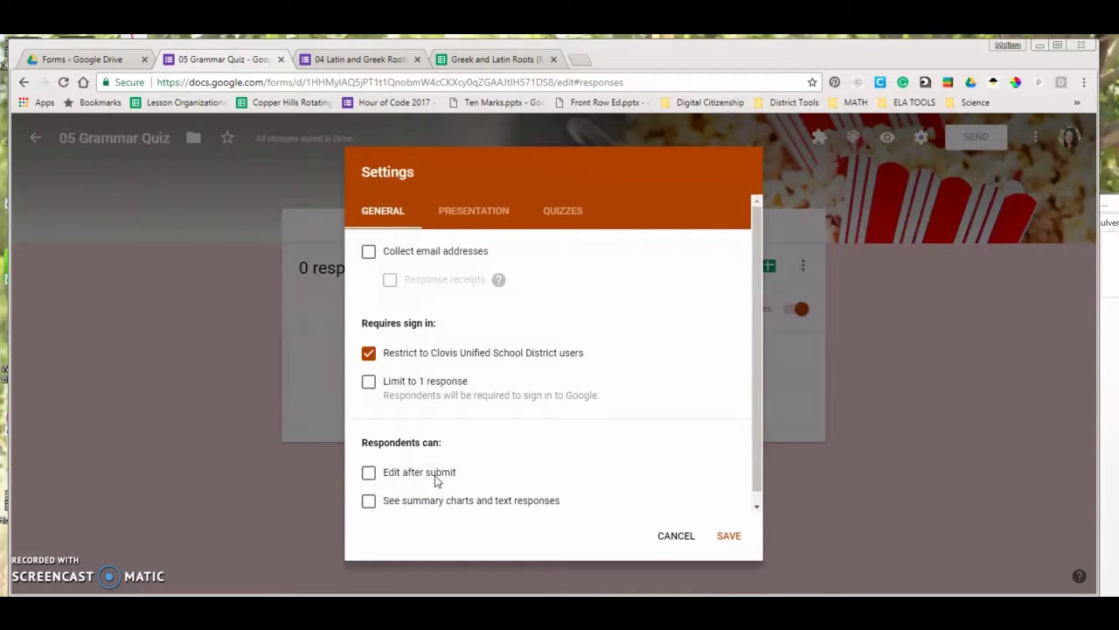
left_click(479, 218)
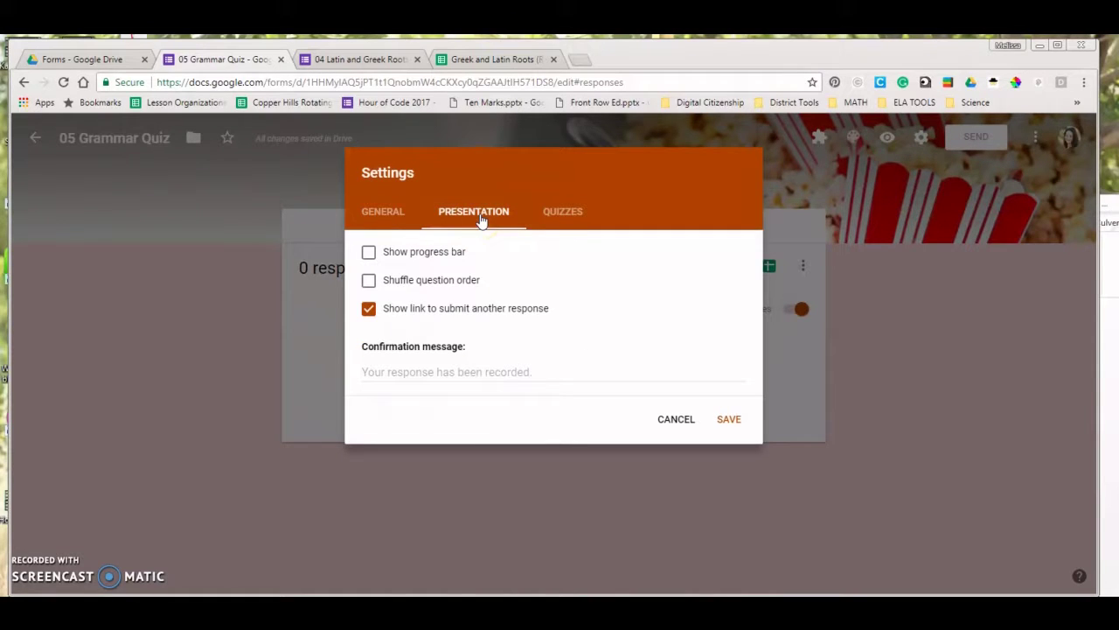
left_click(370, 284)
left_click(562, 213)
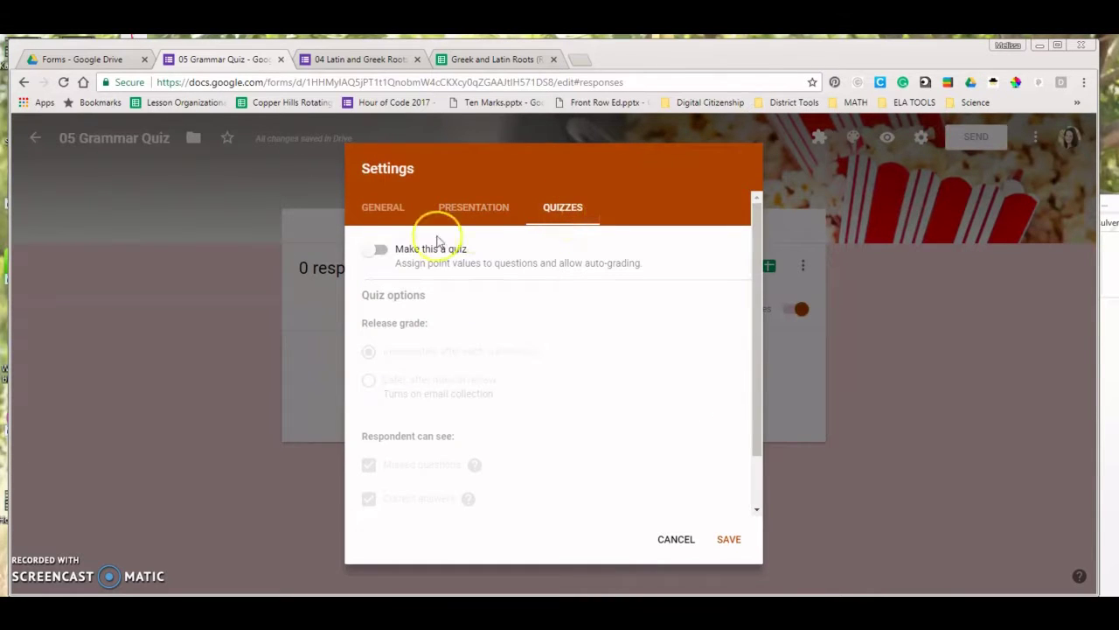
left_click(374, 251)
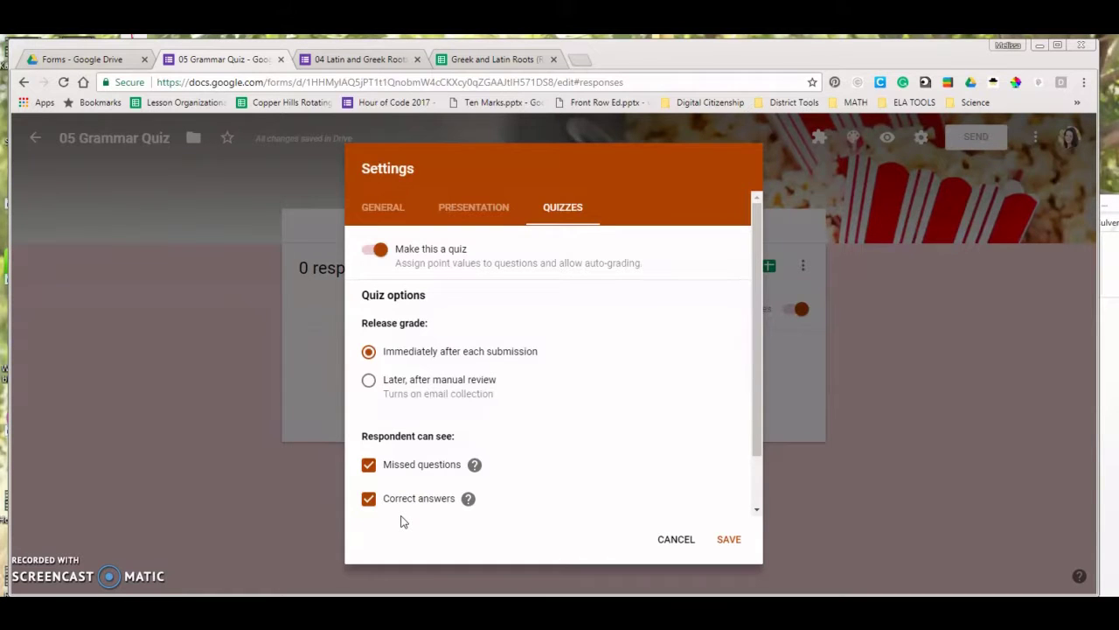
left_click(729, 540)
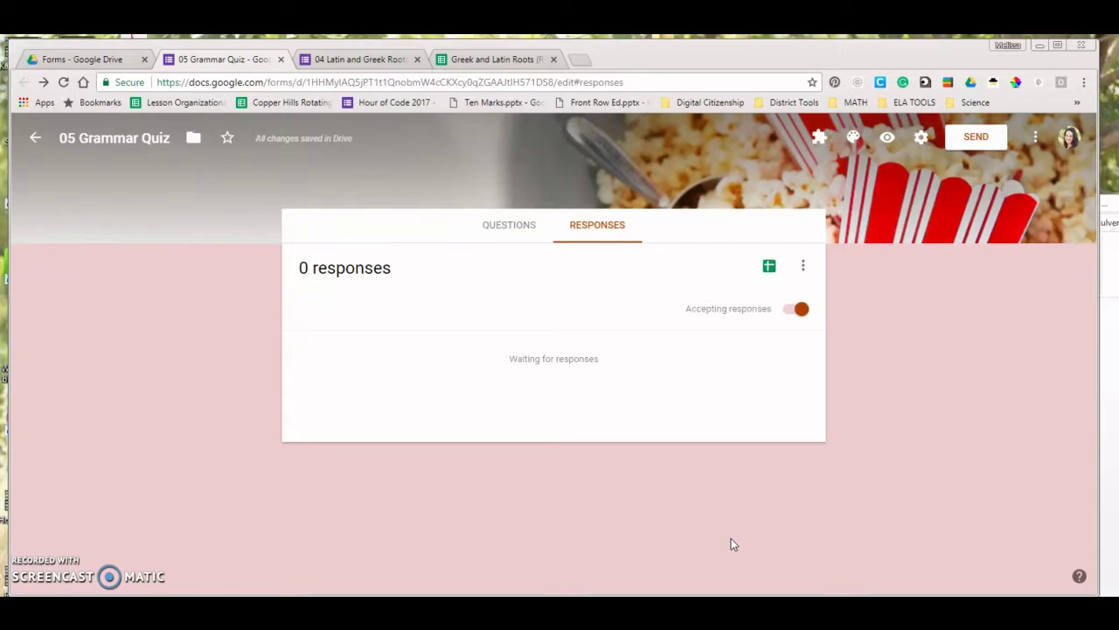
Return to the form's questions with the browser window slightly narrowed, and view the installed add-ons.
left_click(499, 228)
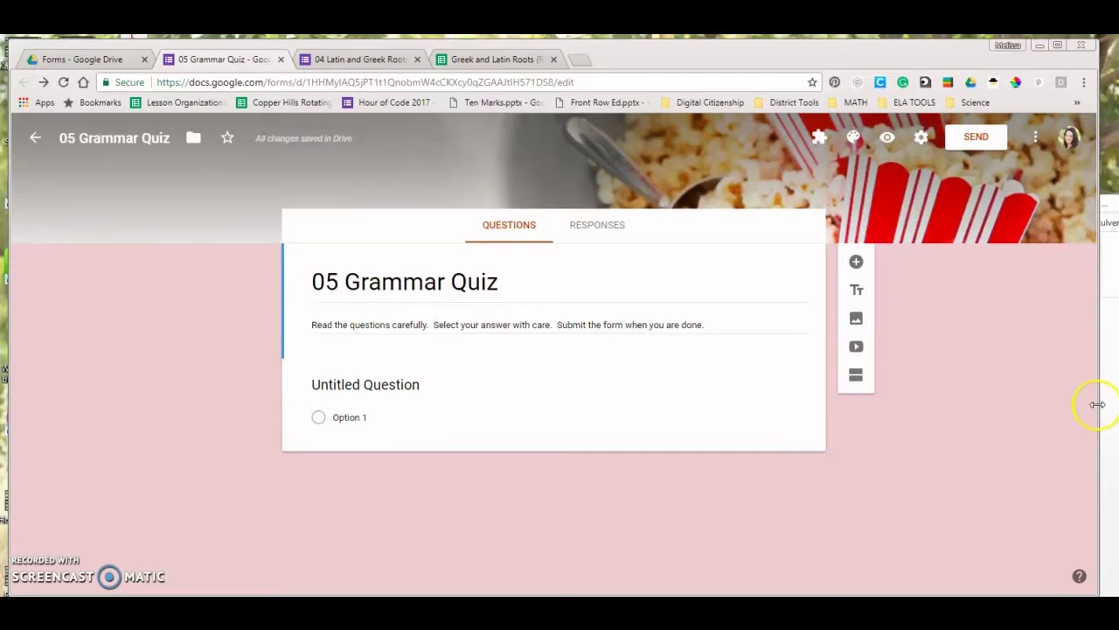
left_click_drag(1100, 405, 1084, 406)
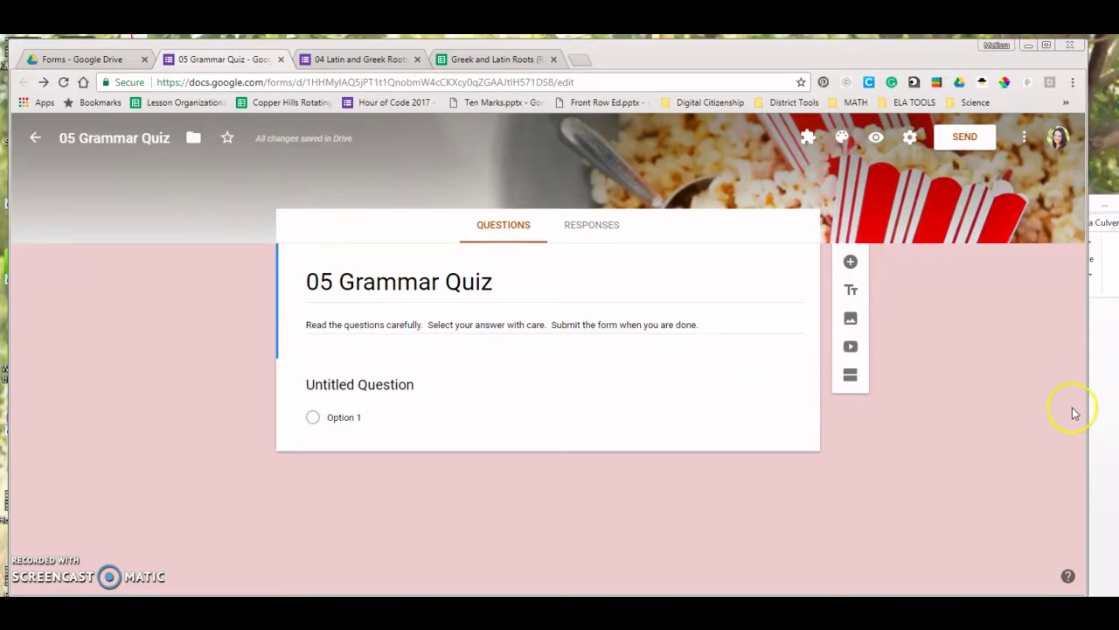
left_click(809, 140)
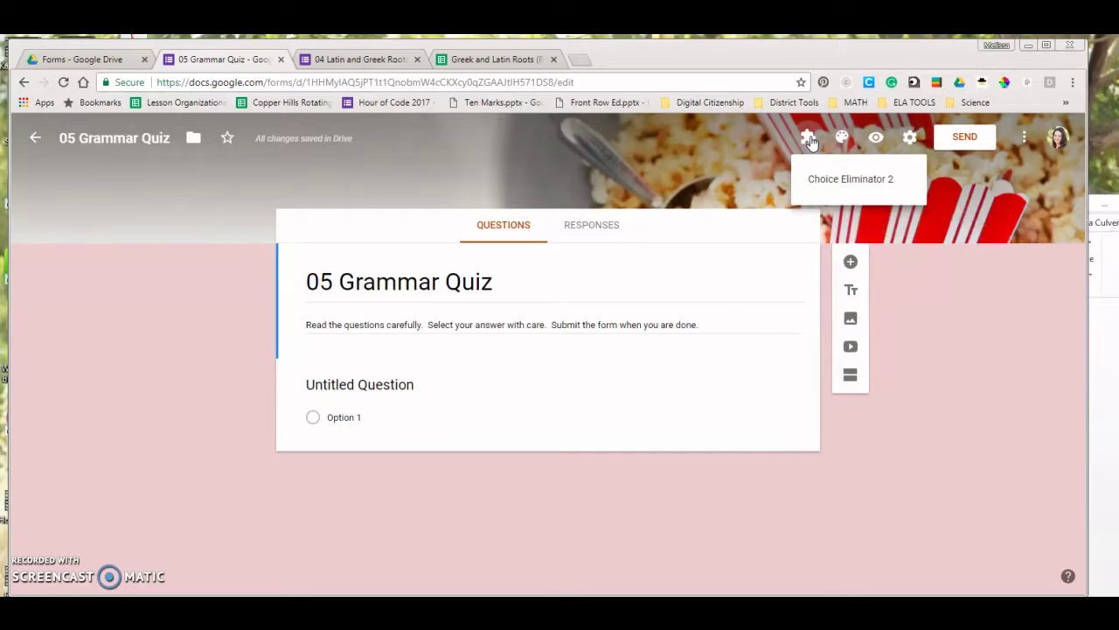
Switch to the Word document and copy the first question line, "The suffix in the word workable is:".
left_click(1100, 406)
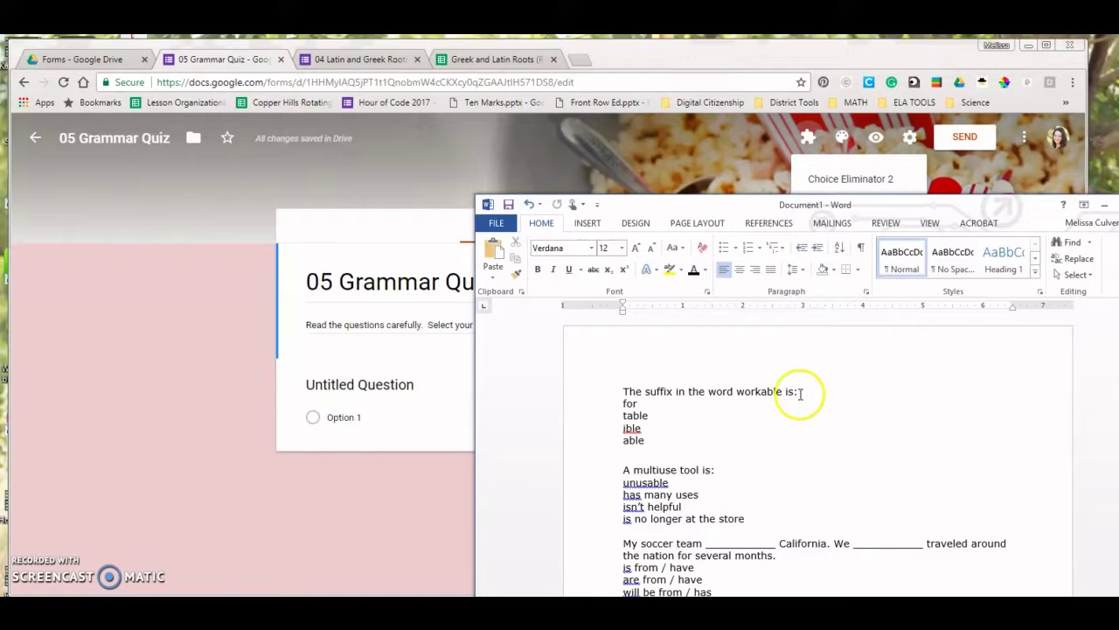
left_click(803, 393)
key("shift+Home")
key("ctrl+c")
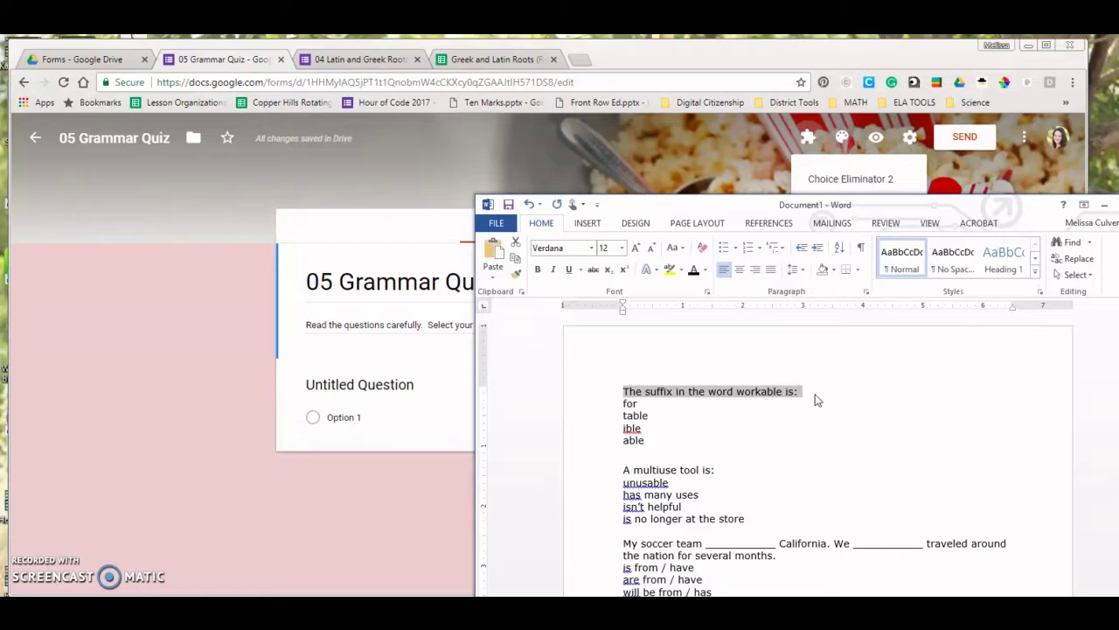
Return to the form, replace the untitled question's title with the copied "The suffix in the word workable is:", and make it required.
left_click(394, 389)
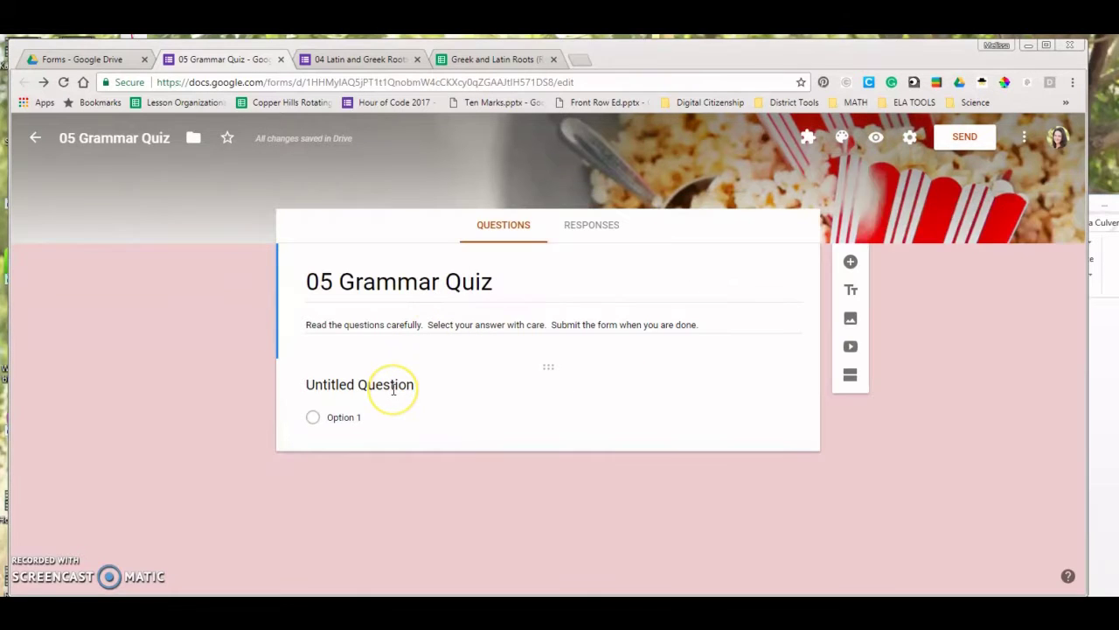
left_click(390, 389)
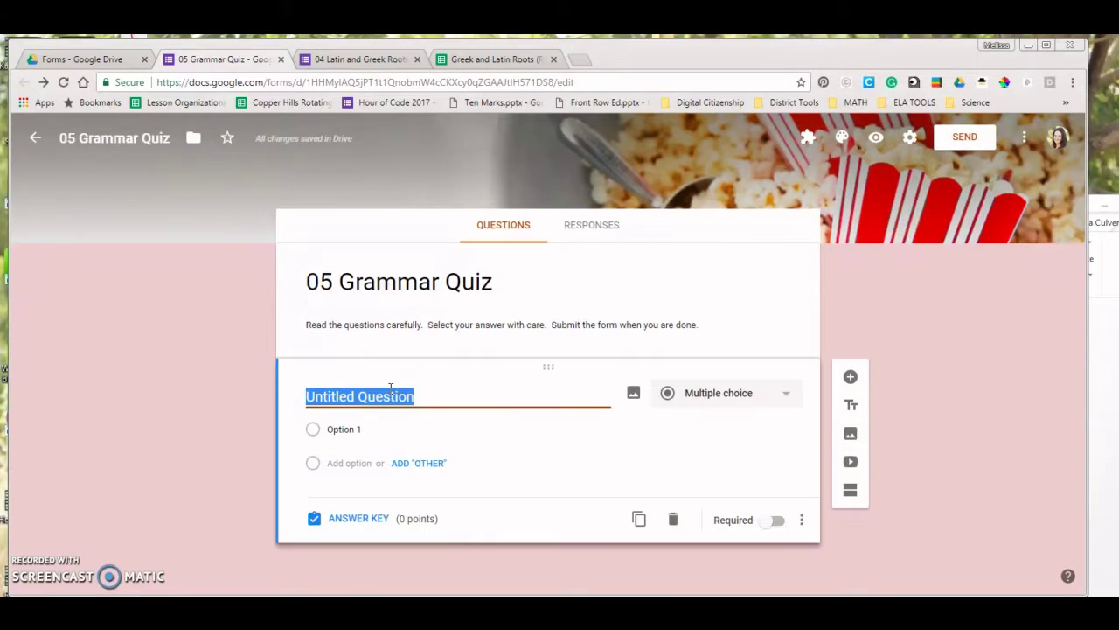
key("ctrl+v")
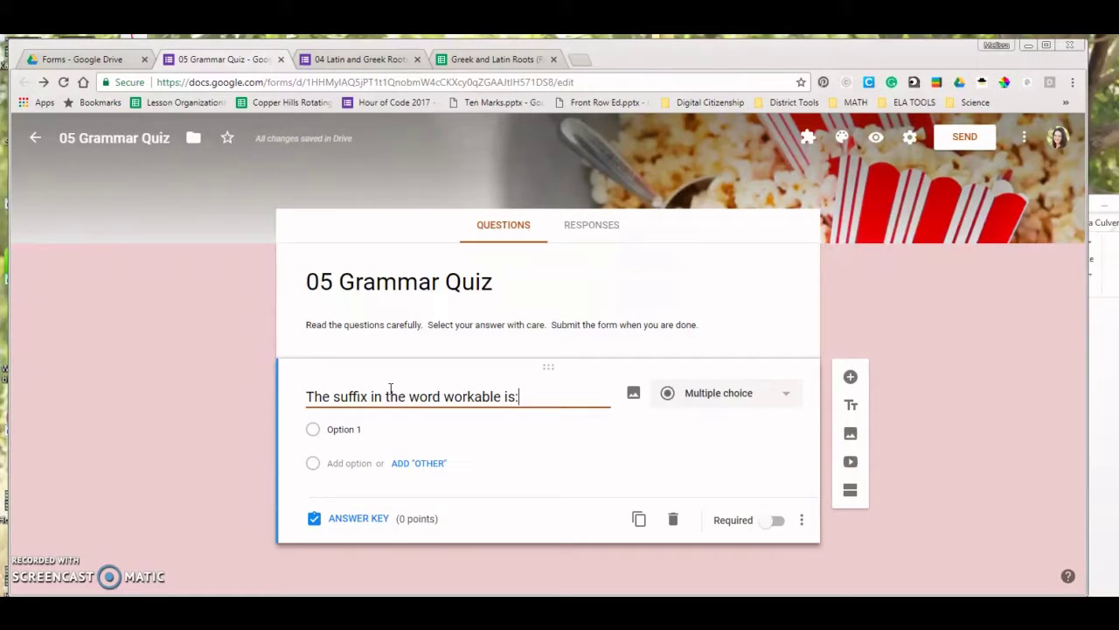
left_click(776, 521)
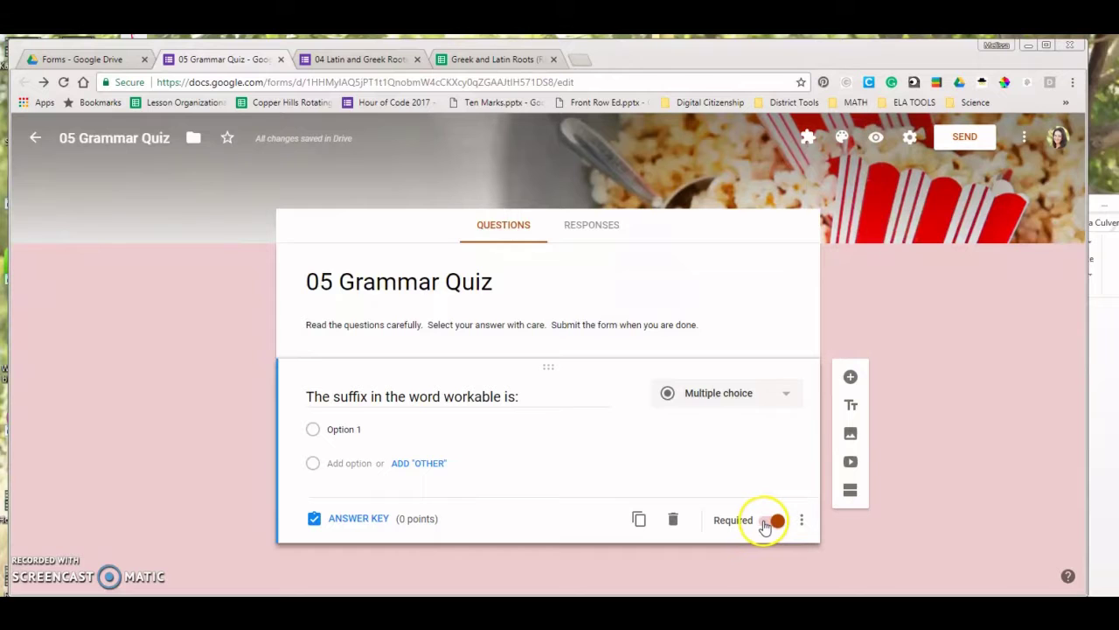
Add a new question, move it above the suffix question, and title it "Your Name" as a short-answer question.
left_click(850, 378)
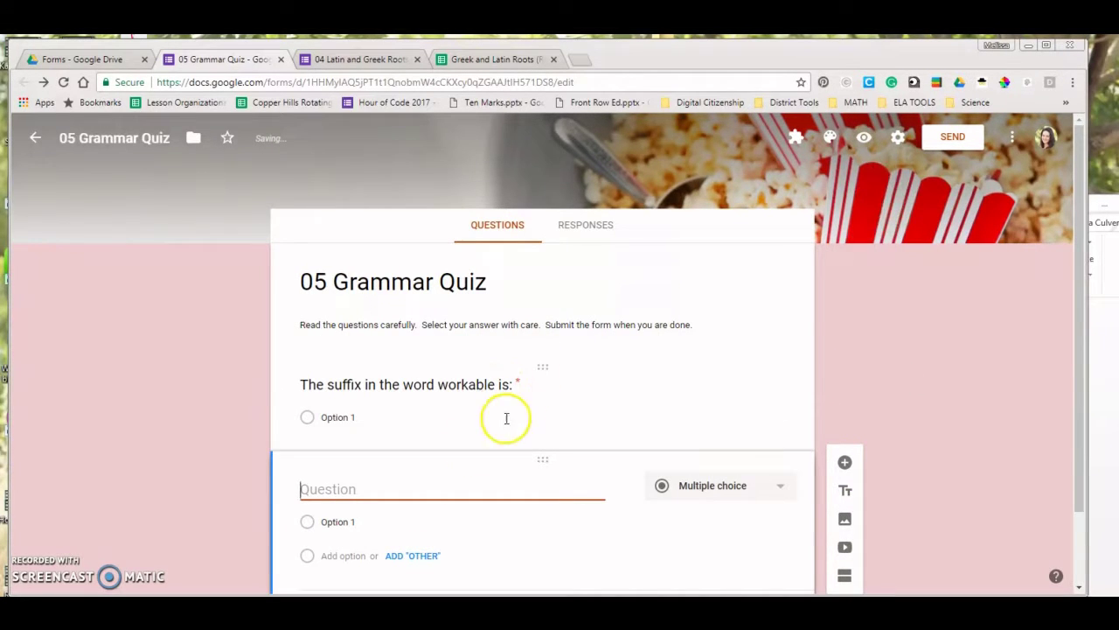
left_click_drag(540, 462, 539, 356)
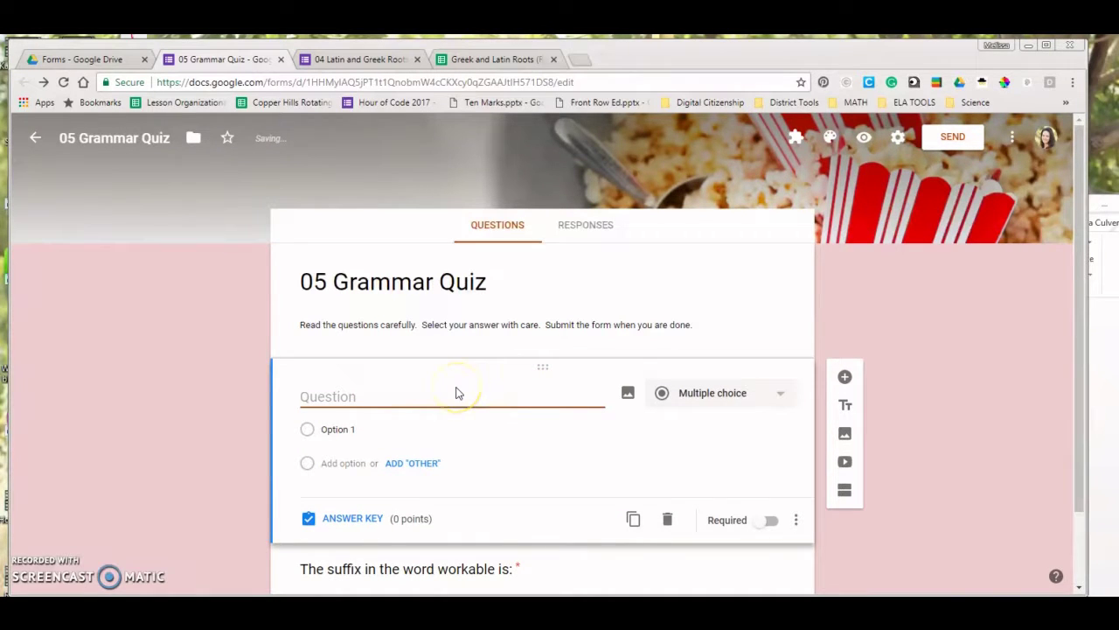
type("You")
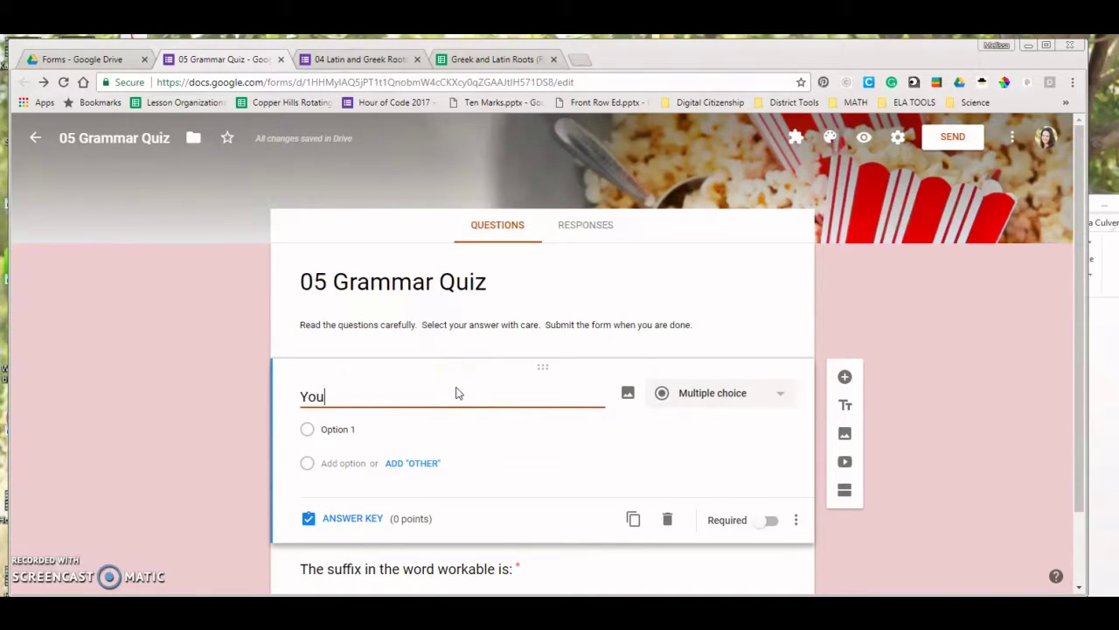
type("r Name")
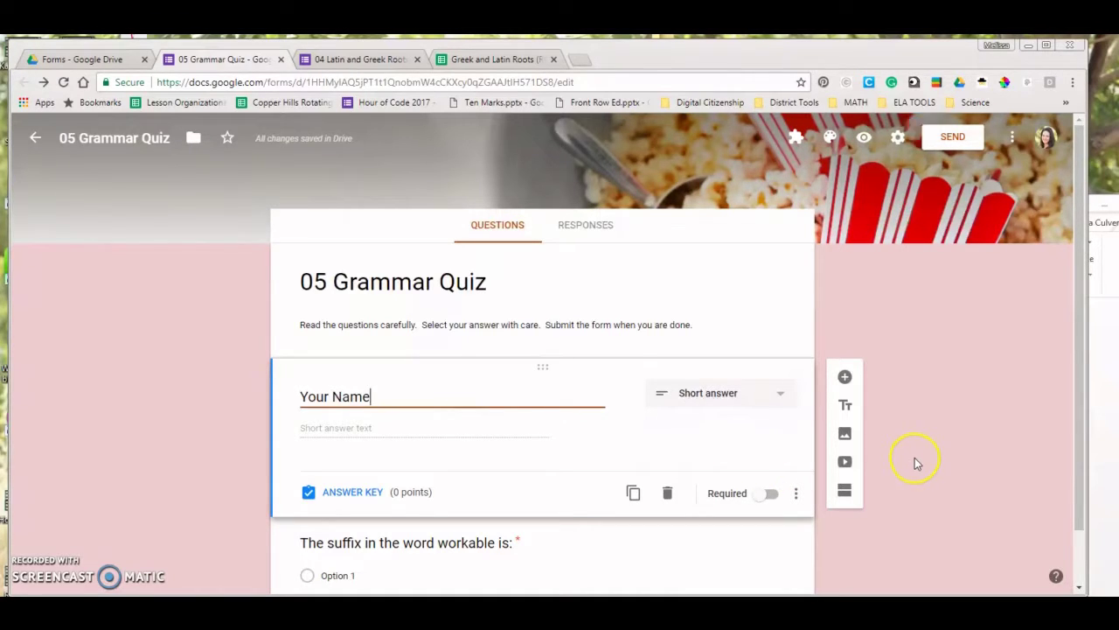
Make the "Your Name" question required.
scroll(917, 463, "down", 1)
left_click(595, 480)
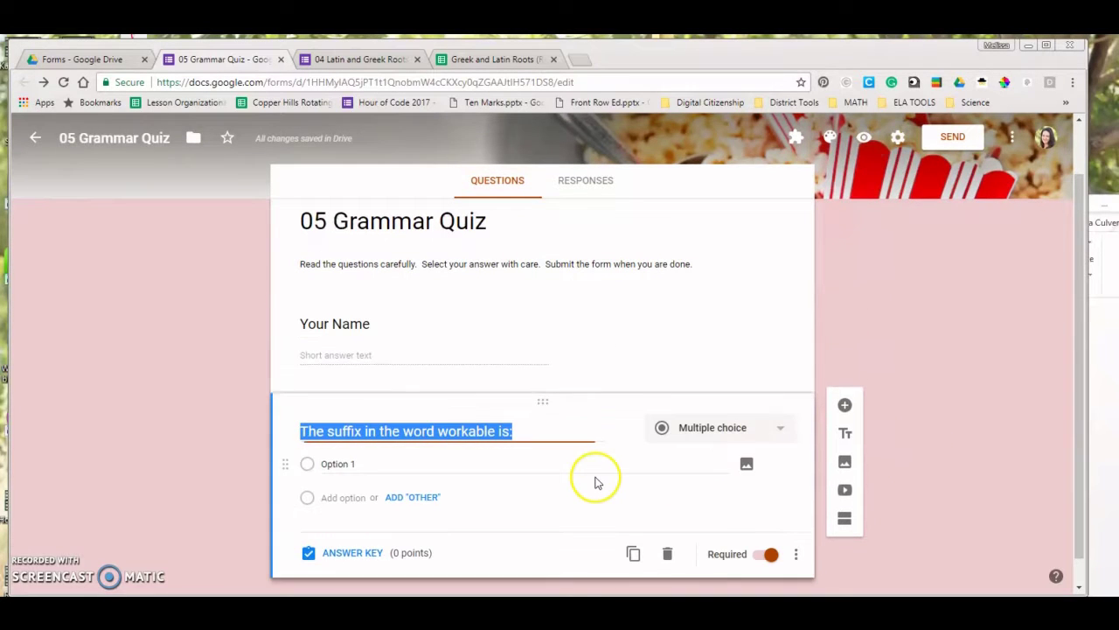
mouse_move(546, 405)
left_mouse_down()
mouse_move(541, 300)
mouse_move(536, 417)
left_mouse_up()
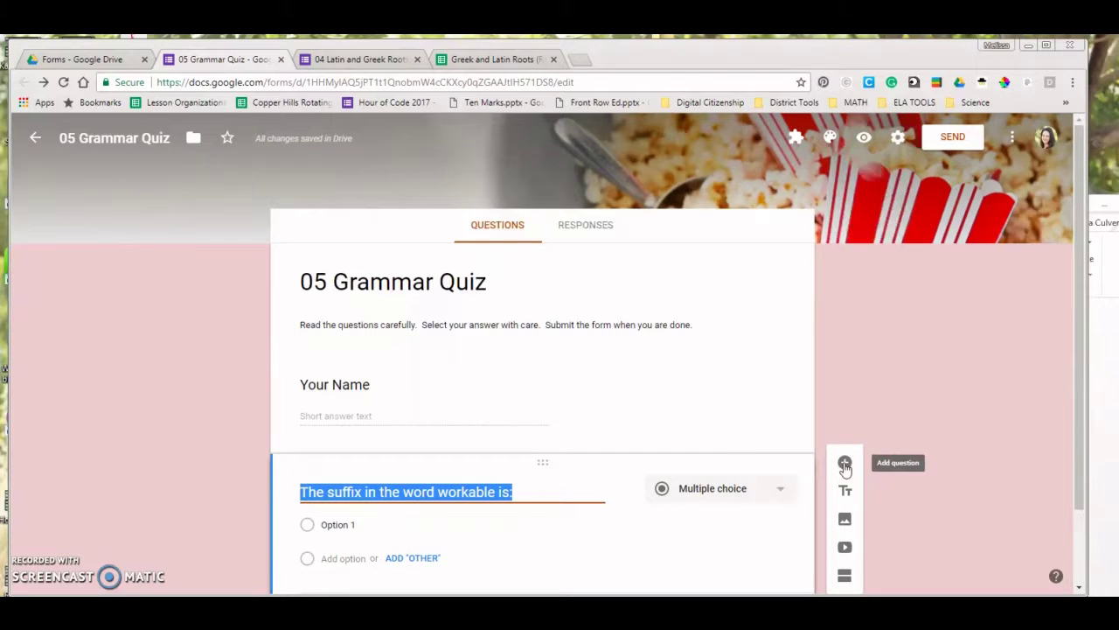
left_click(588, 405)
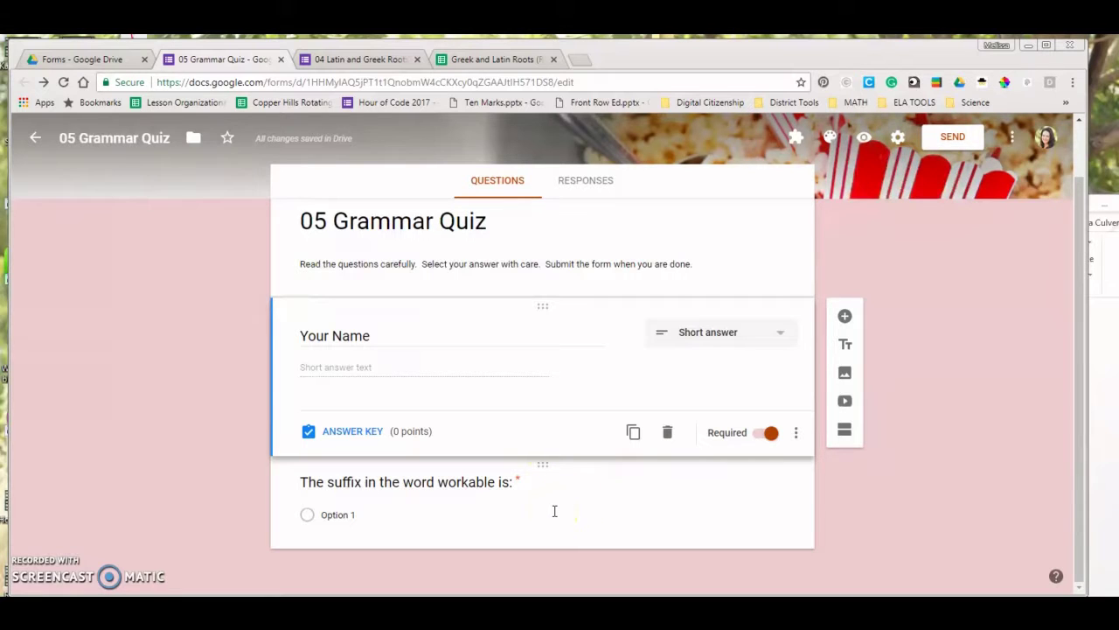
left_click(554, 510)
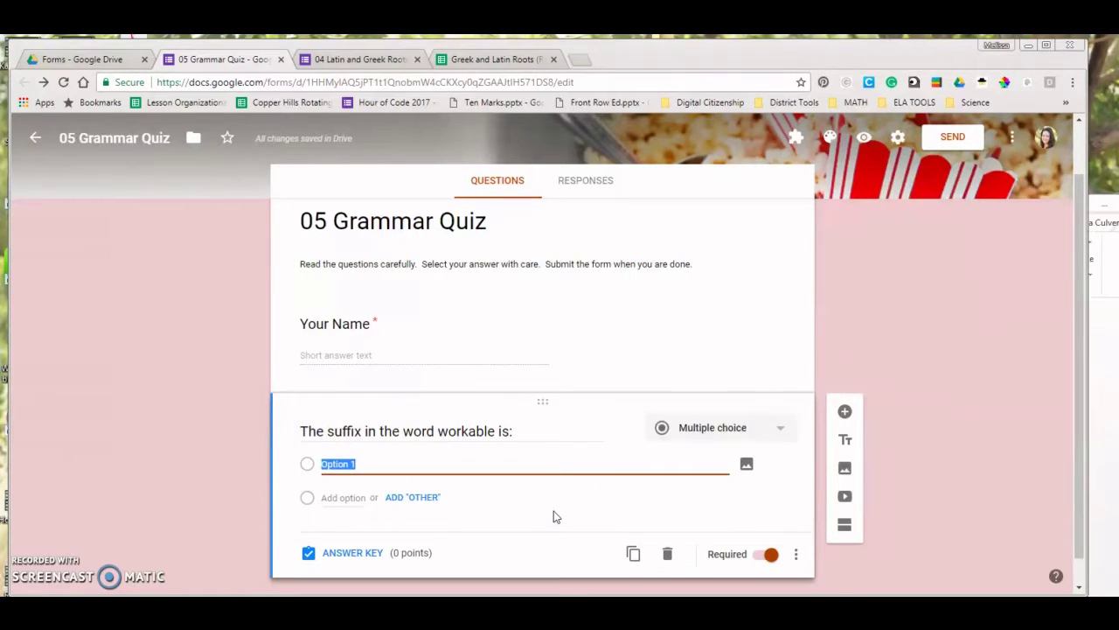
left_click(575, 336)
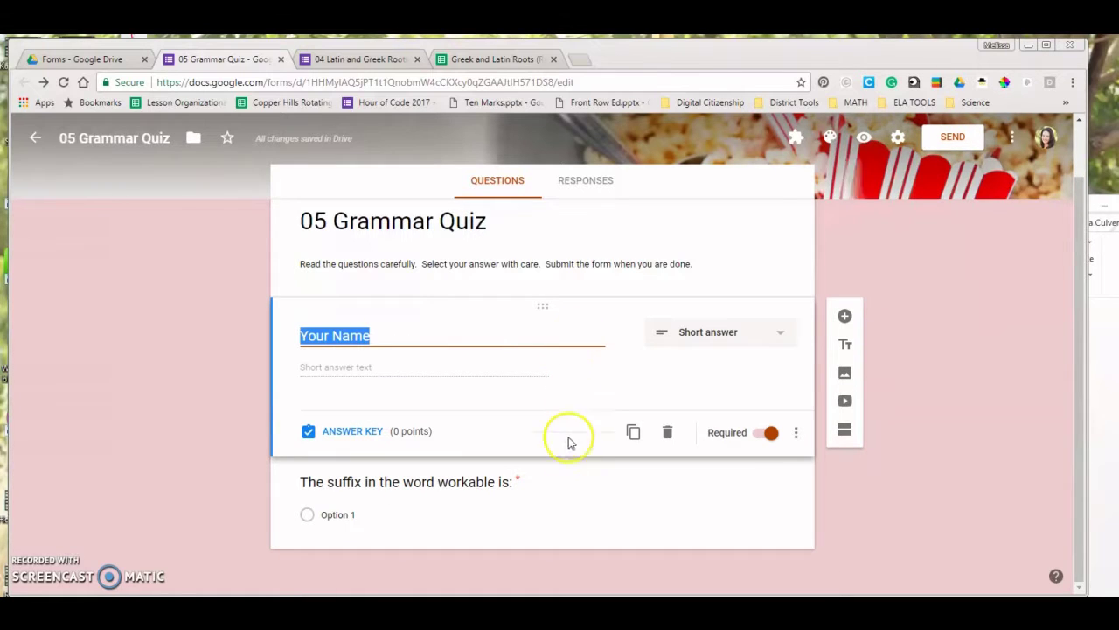
left_click(568, 485)
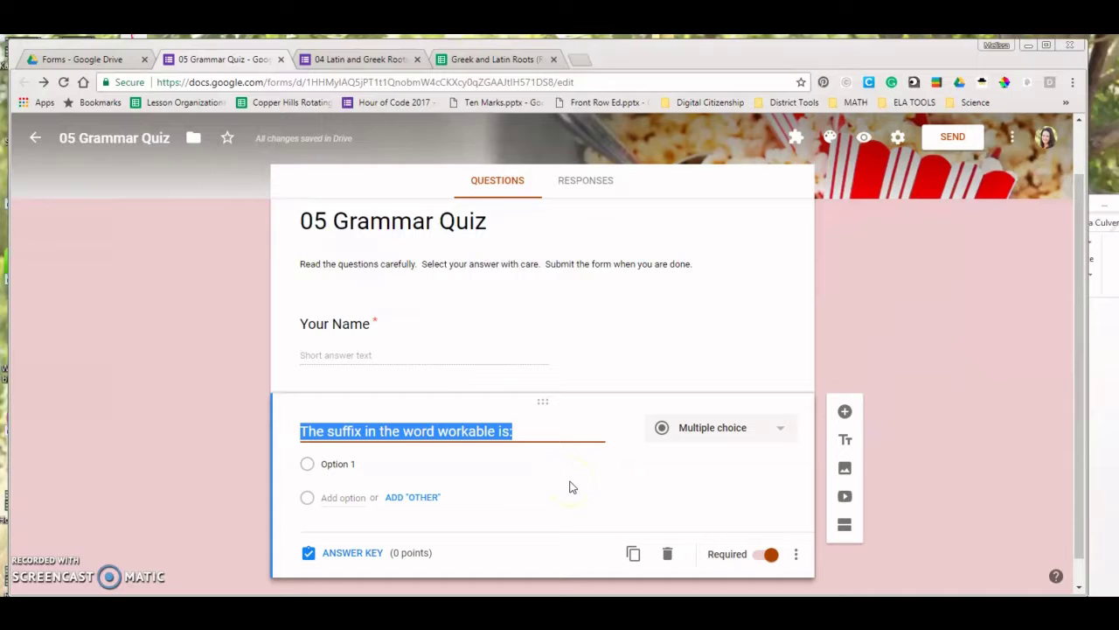
left_click(587, 369)
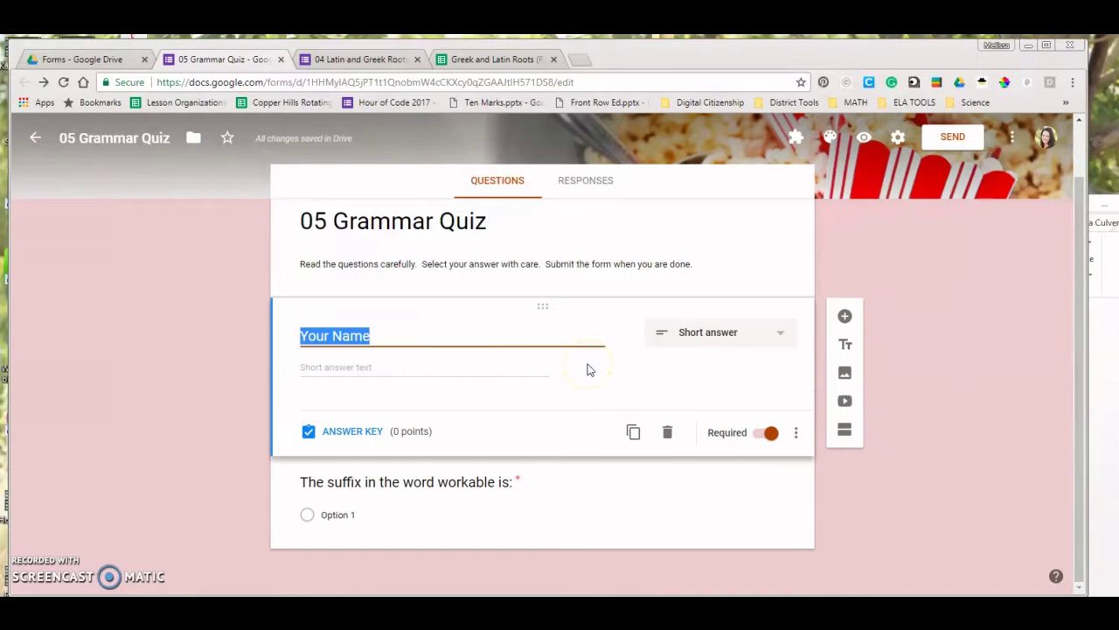
Review the available question types for the suffix question and keep it as Multiple choice.
left_click(568, 489)
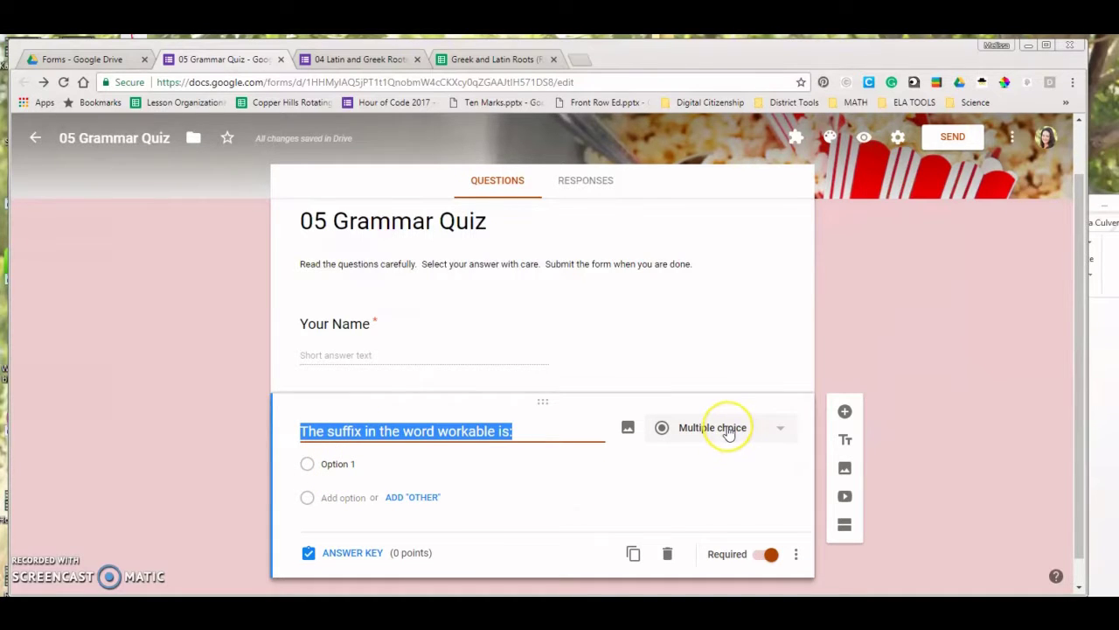
left_click(783, 432)
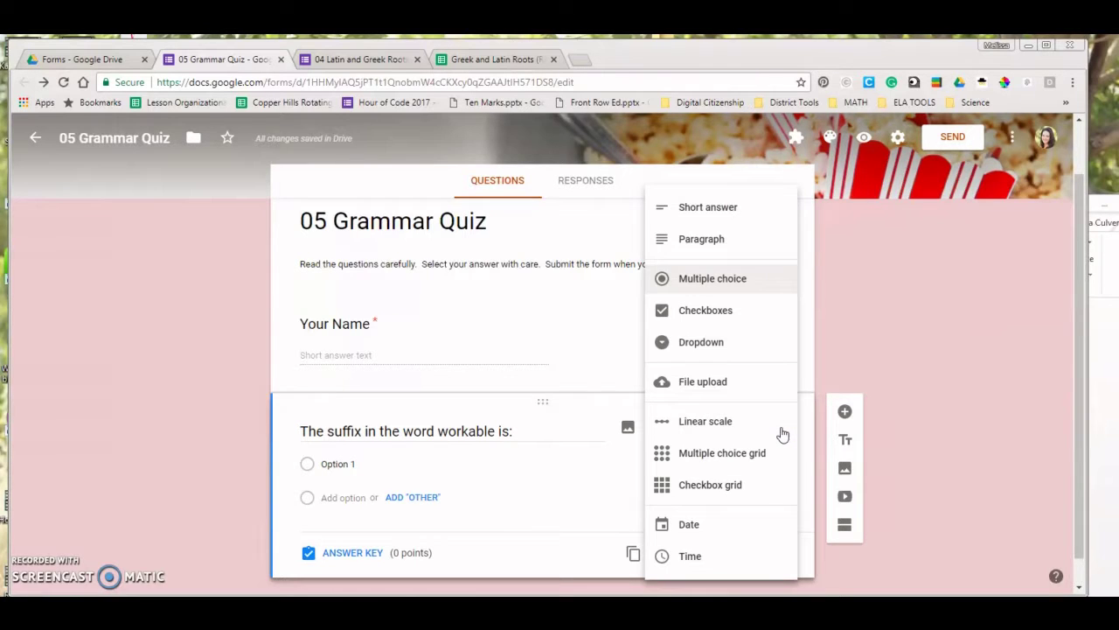
left_click(783, 433)
left_click(784, 434)
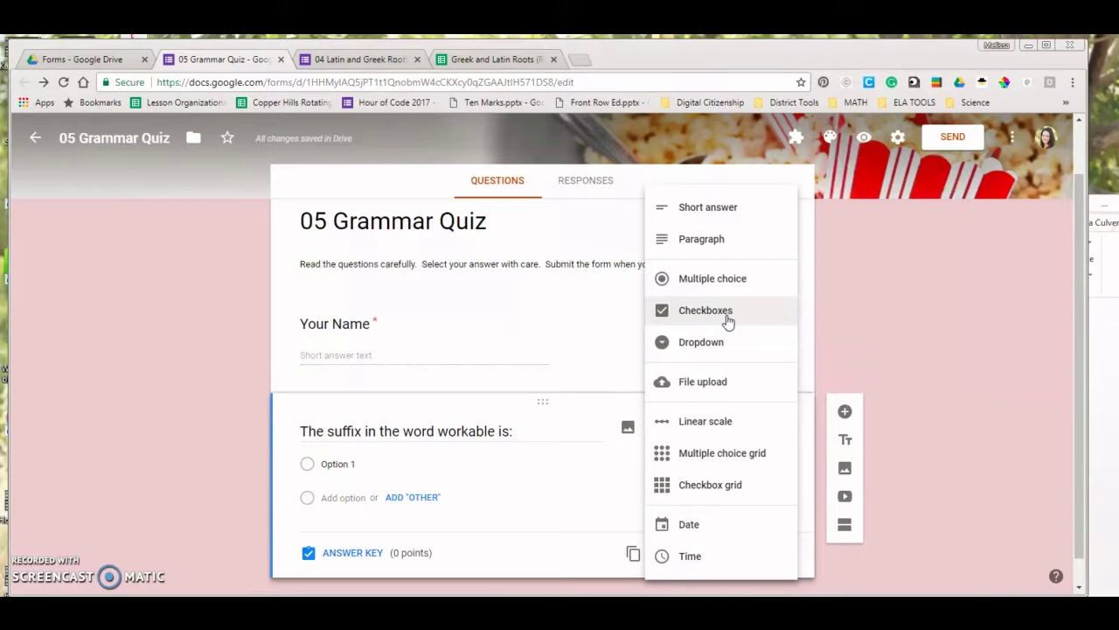
left_click(594, 488)
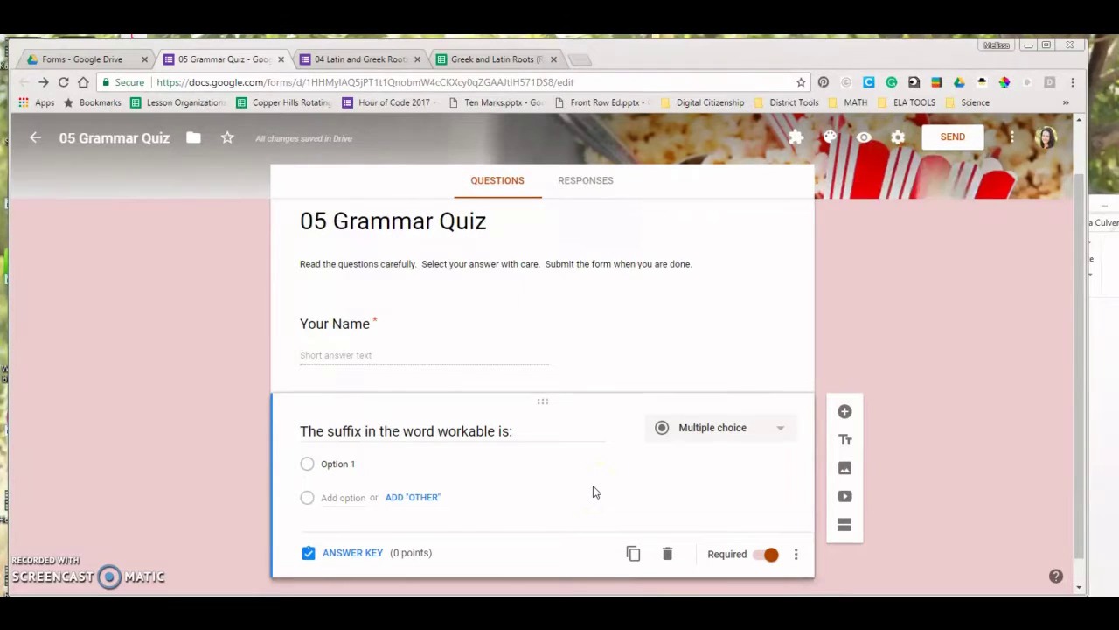
Check the choices in the Word document and enter for, table, ible and able as the suffix question's answer options.
left_click(1099, 494)
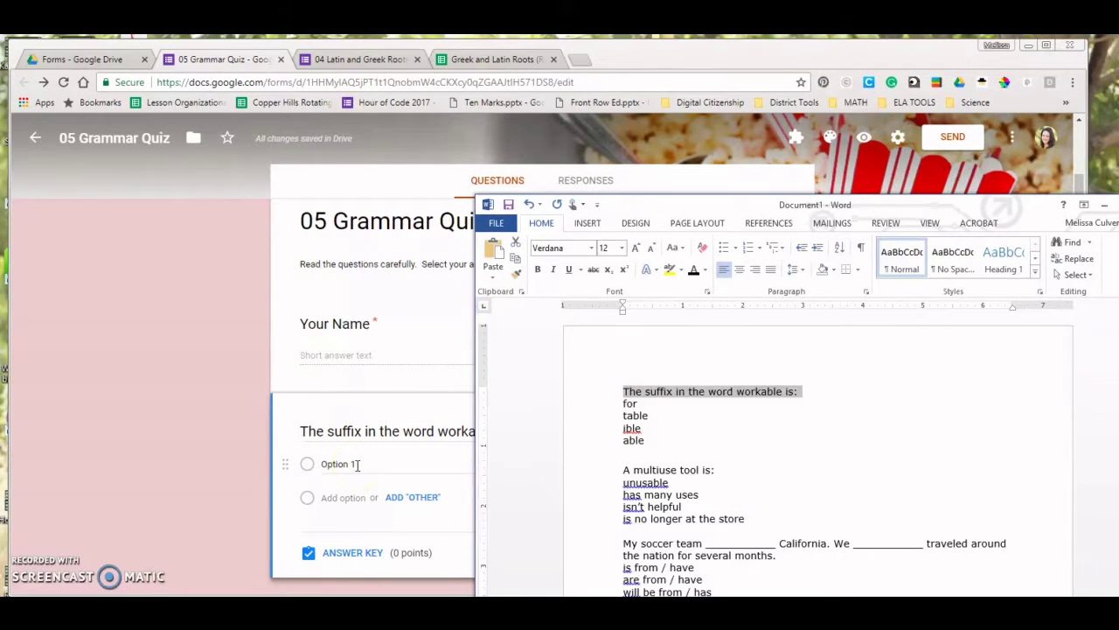
left_click(357, 465)
type("for")
key("Return")
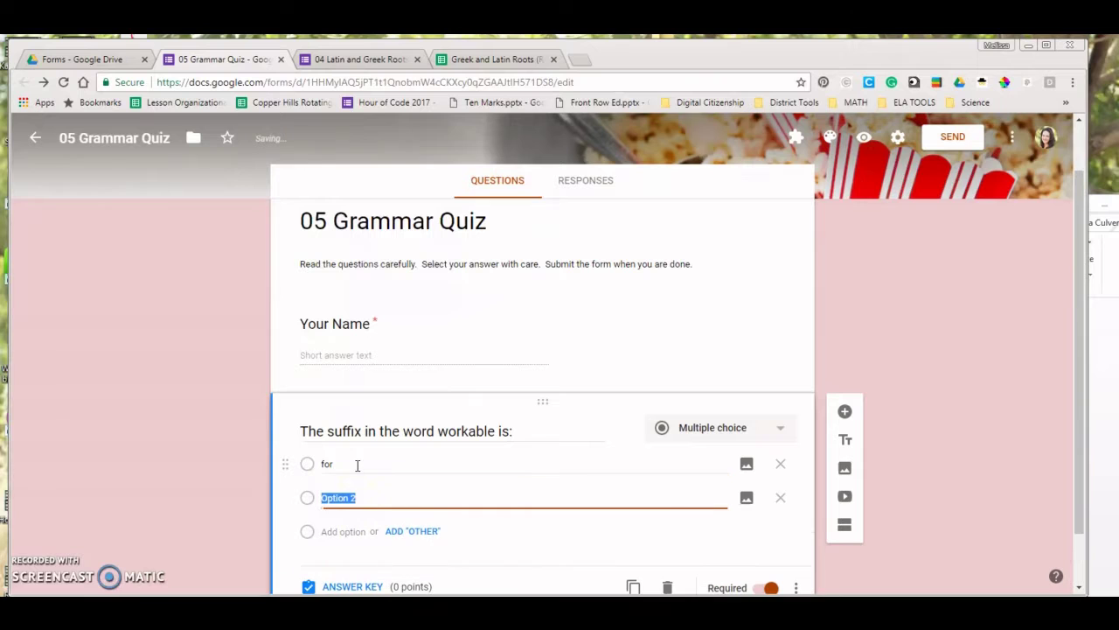
type("table")
key("Return")
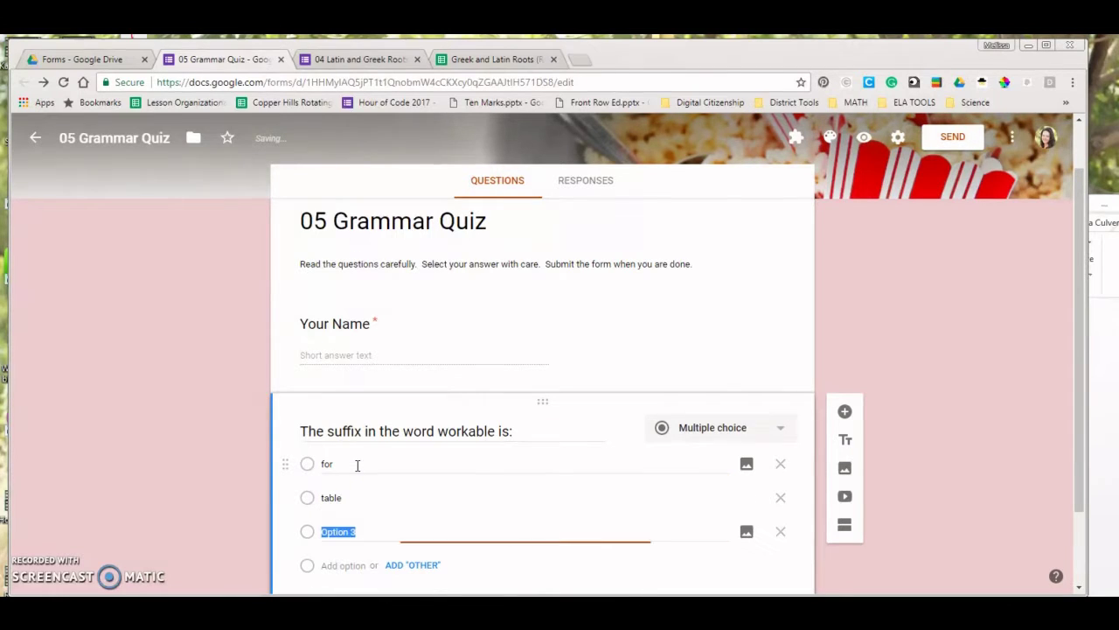
type("ible")
key("Return")
type("able")
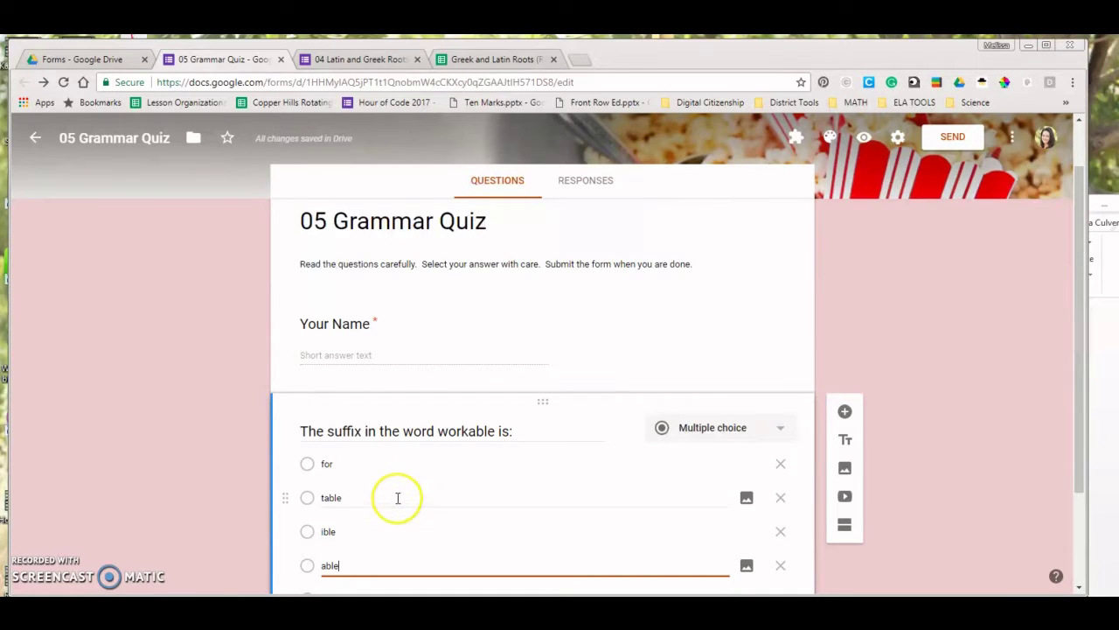
Mark "able" as the correct answer in the suffix question's answer key.
scroll(399, 507, "down", 1)
scroll(402, 512, "down", 1)
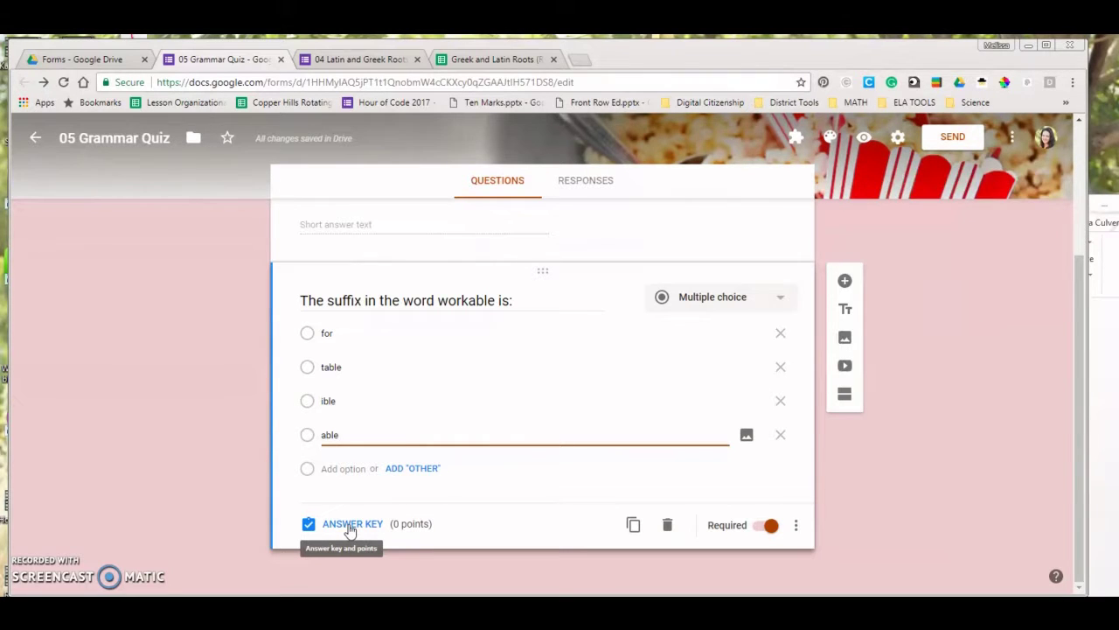
left_click(350, 528)
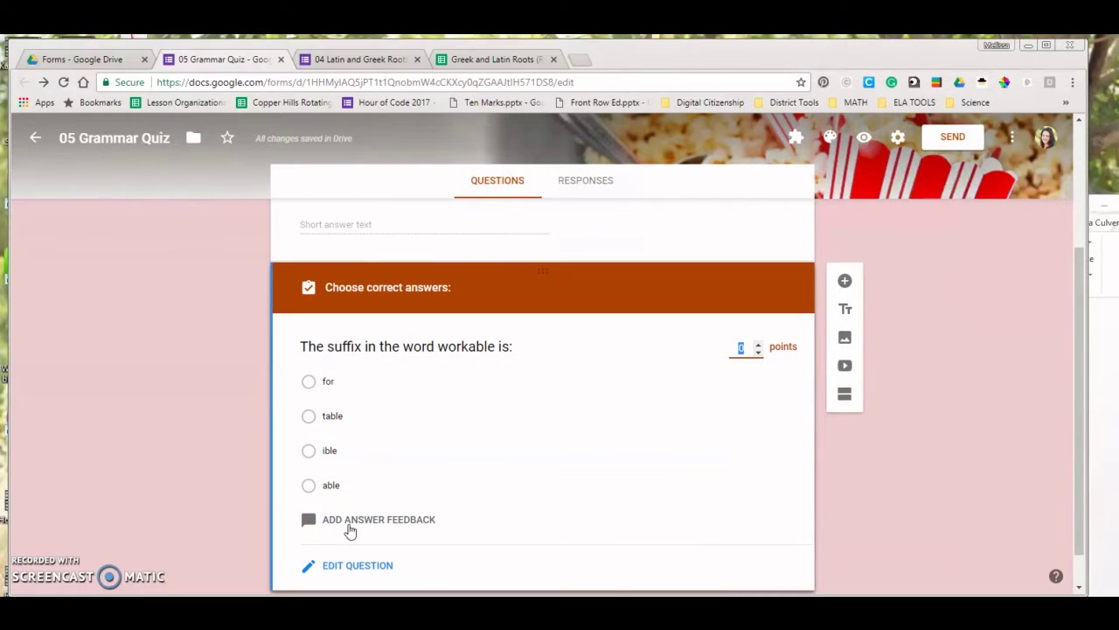
left_click(366, 476)
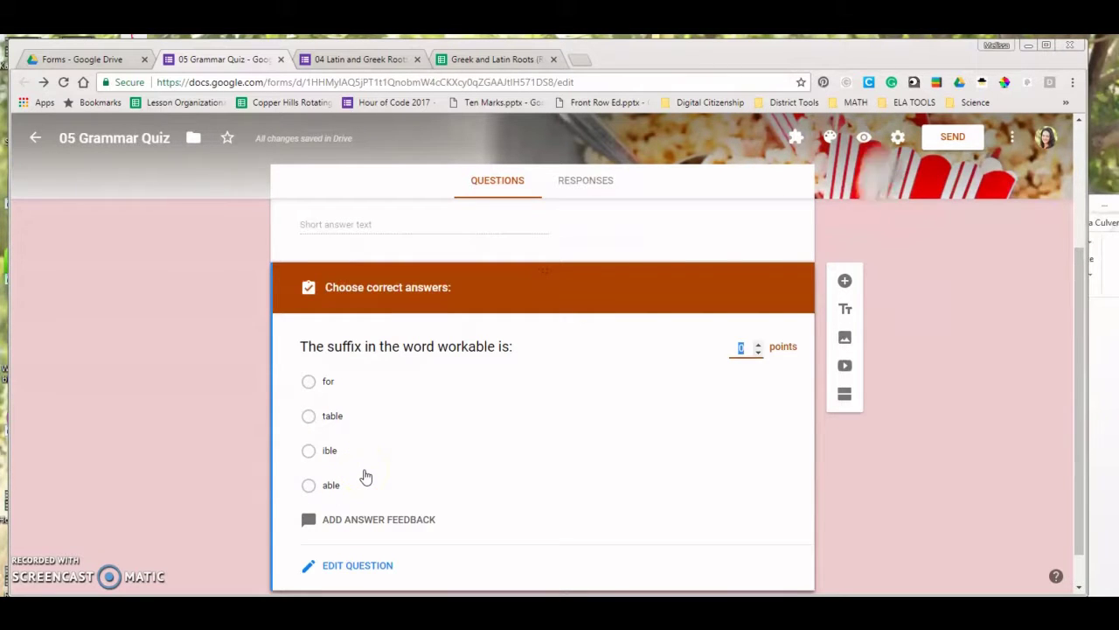
left_click(311, 485)
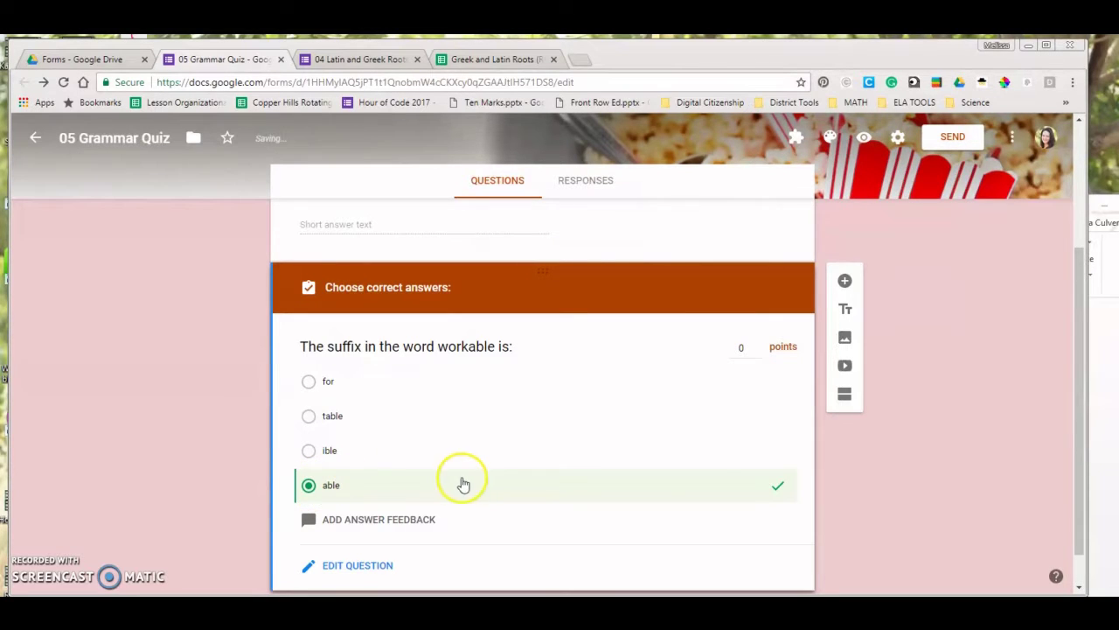
Set the suffix question's value to 5 points.
left_click(742, 348)
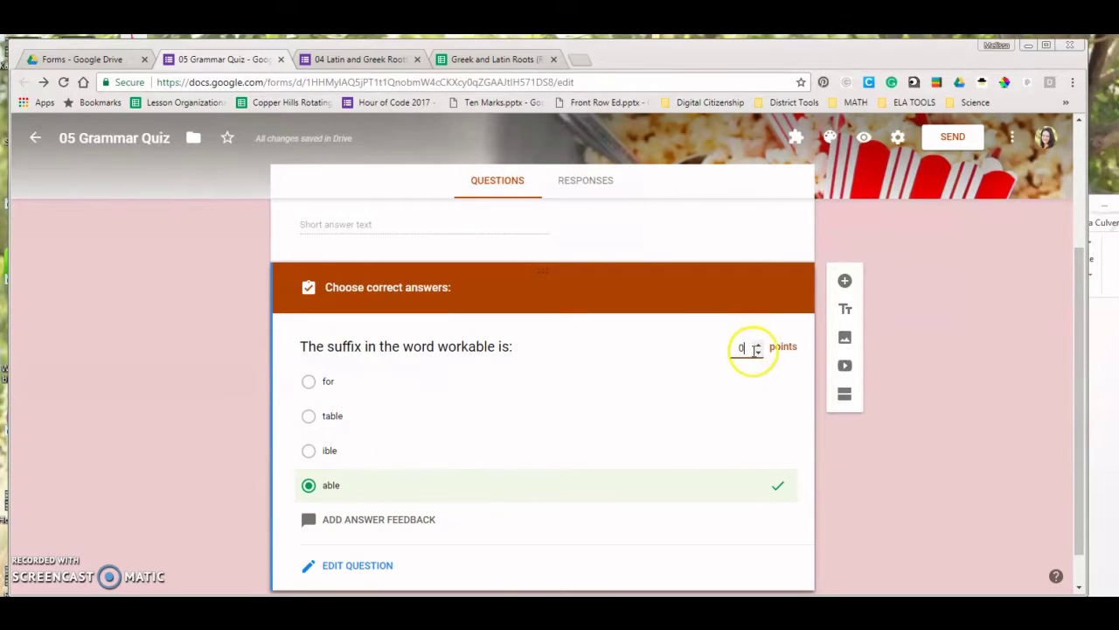
left_click(758, 345)
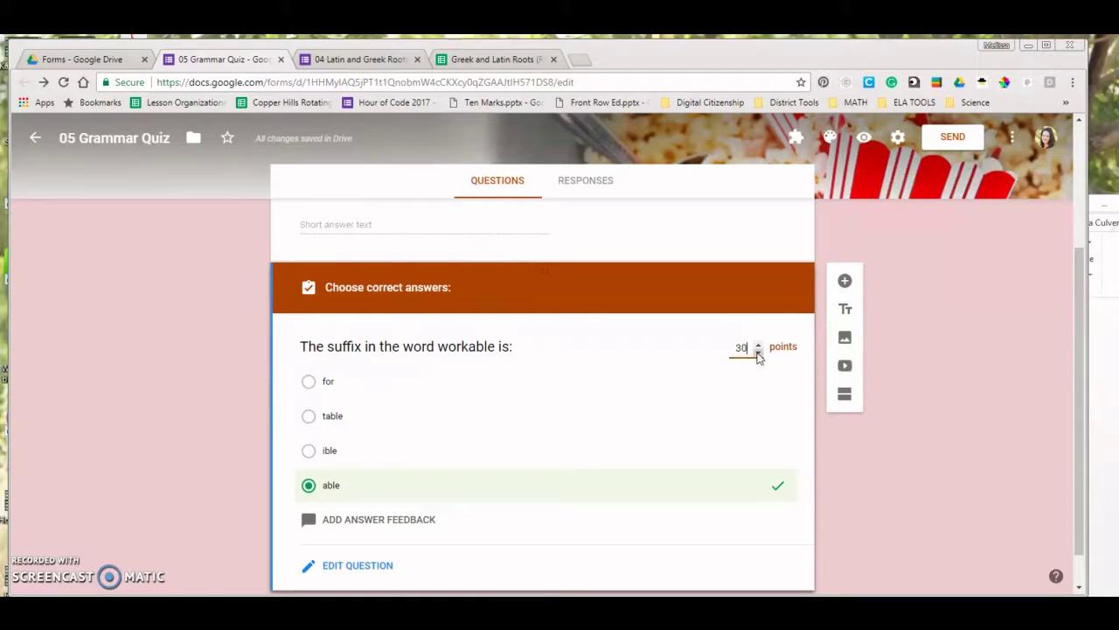
key("BackSpace")
type("5")
left_click(758, 353)
left_click(758, 352)
left_click(758, 352)
Add a new multiple-choice question after the suffix question and title it "A multiuse tool is:", copied from the Word document.
scroll(879, 444, "down", 1)
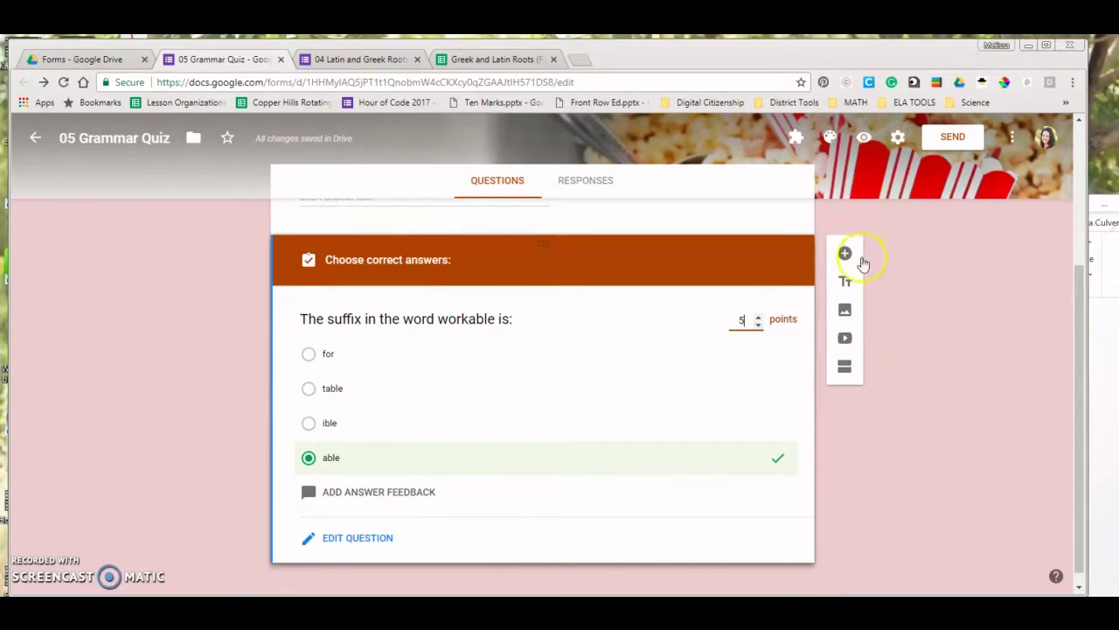
left_click(845, 253)
key("alt+Tab")
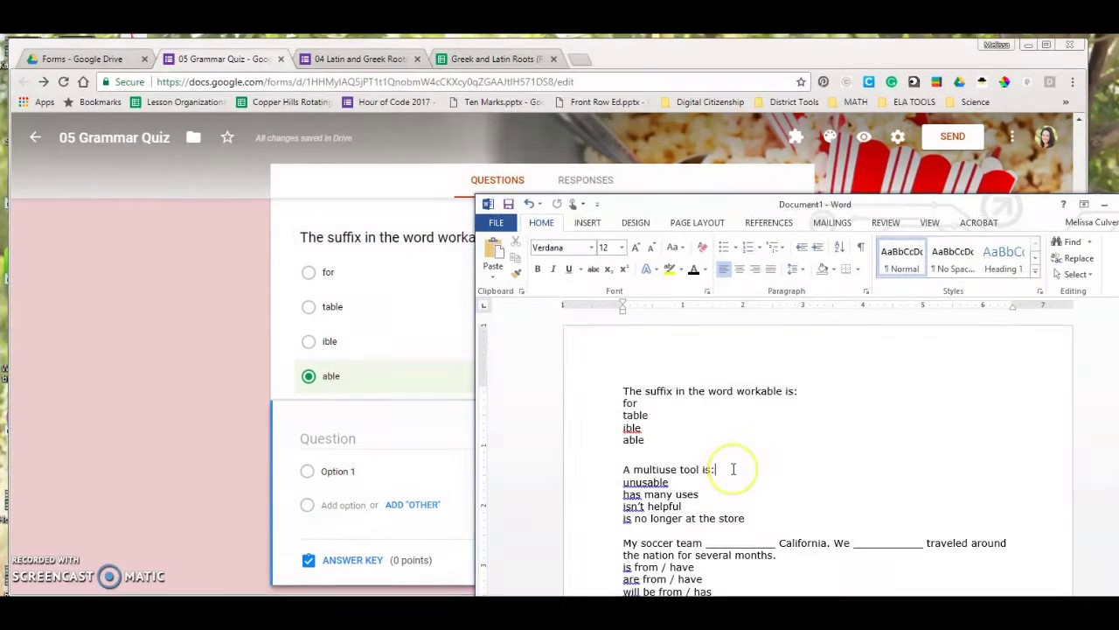
triple_click(733, 470)
key("ctrl+c")
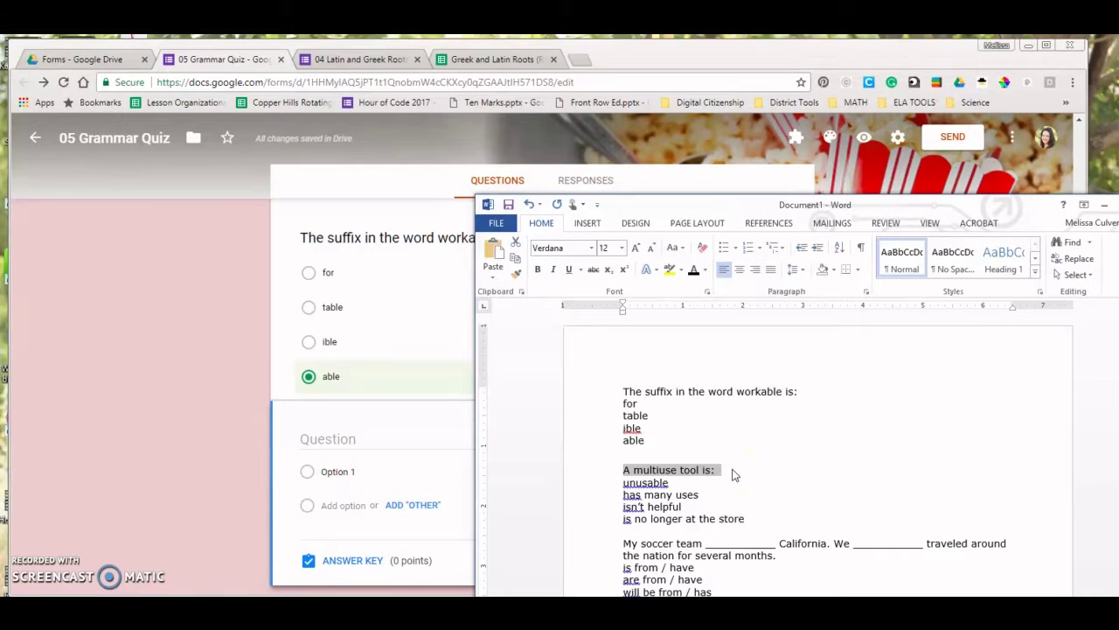
left_click(413, 434)
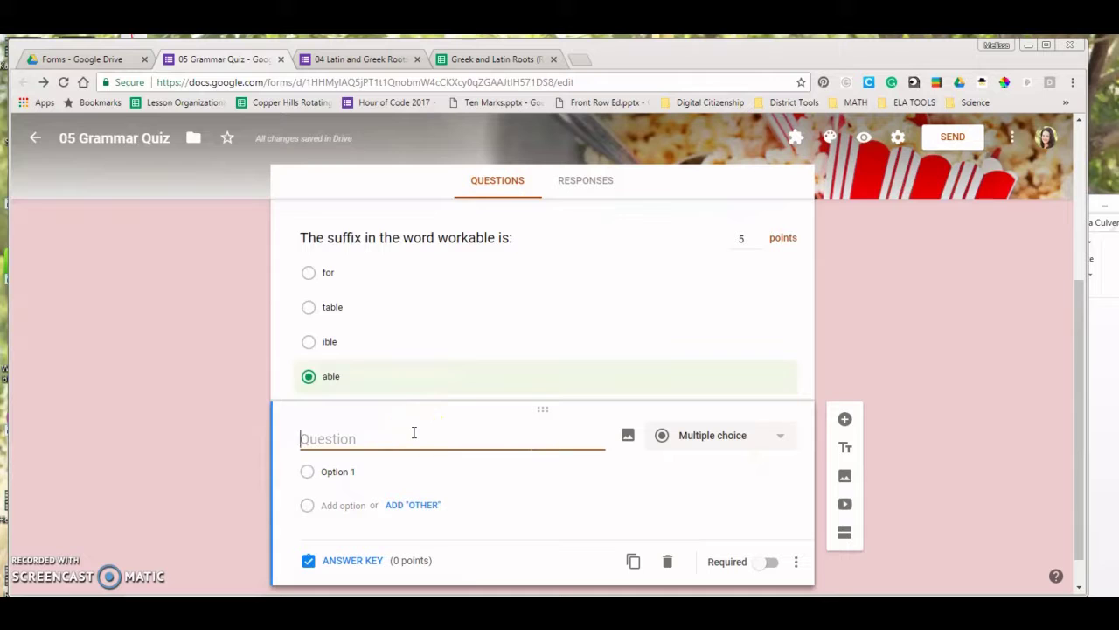
key("ctrl+v")
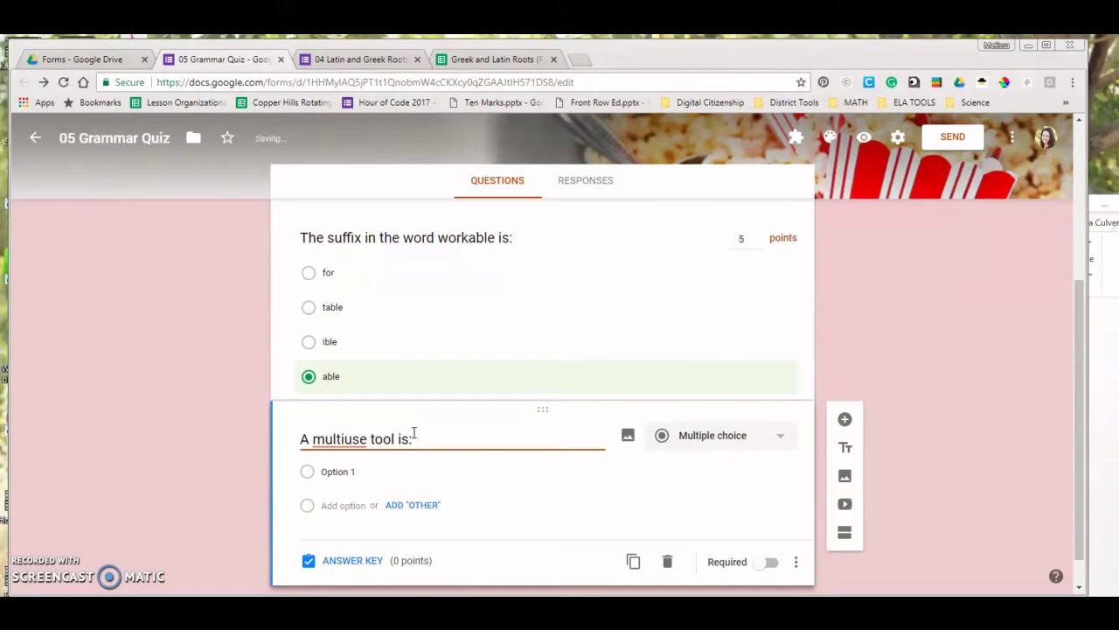
left_click(343, 438)
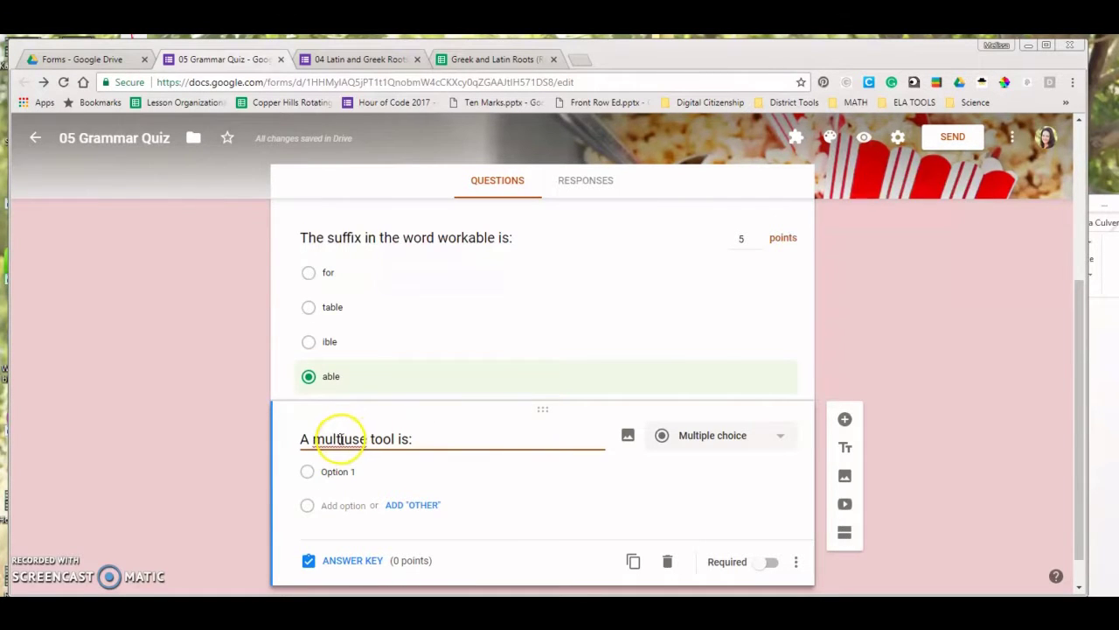
Correct the new question's title to read "A multi-use tool is:" by hyphenating multi-use.
type("-")
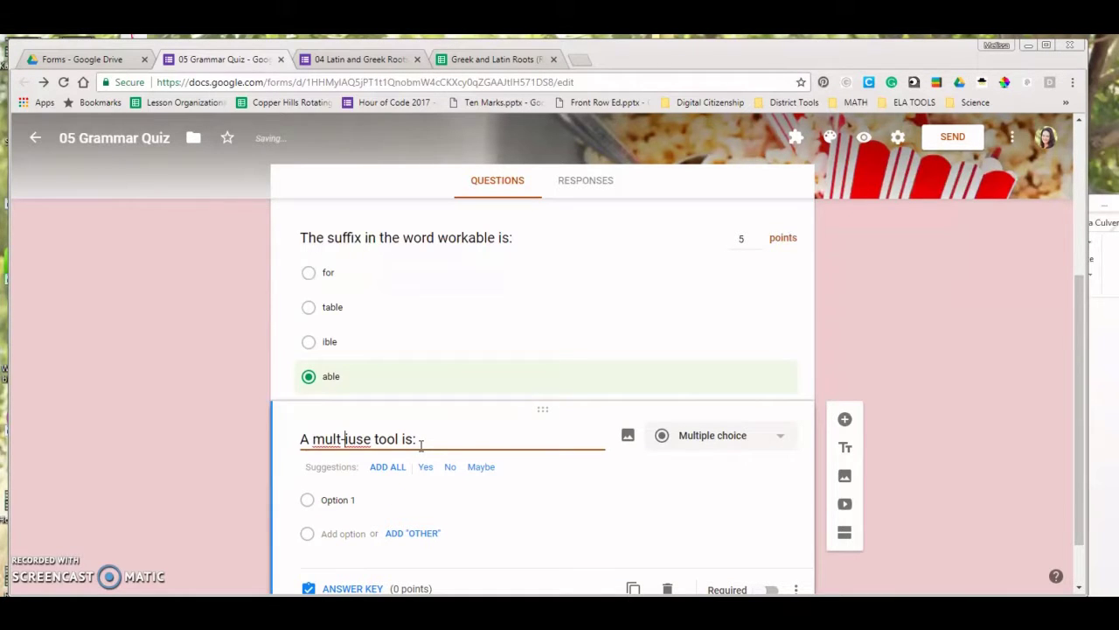
key("BackSpace")
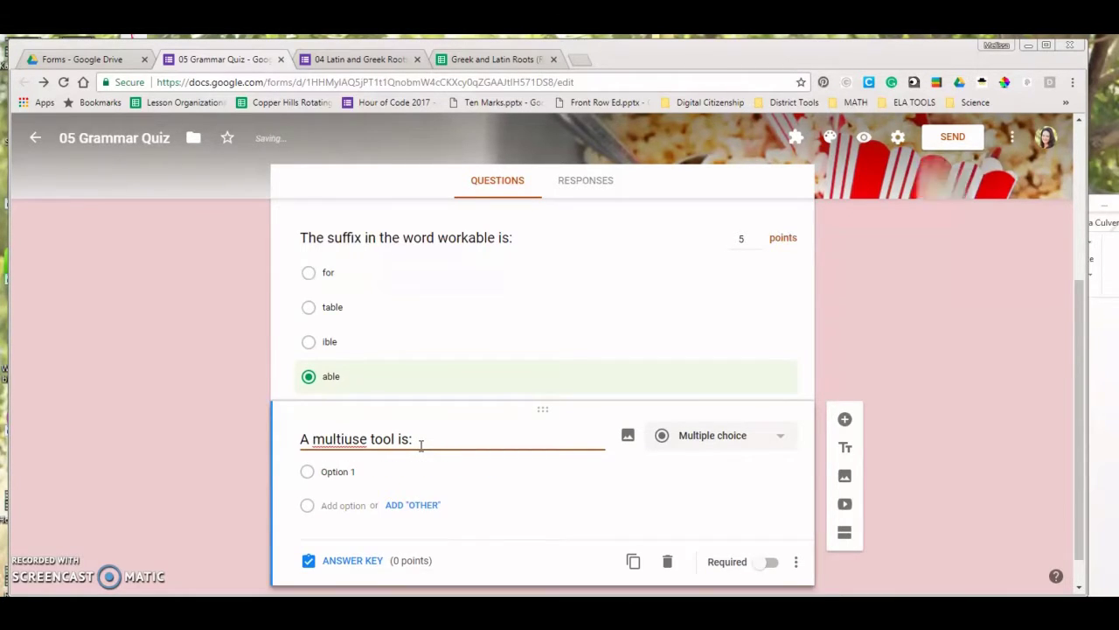
type("-")
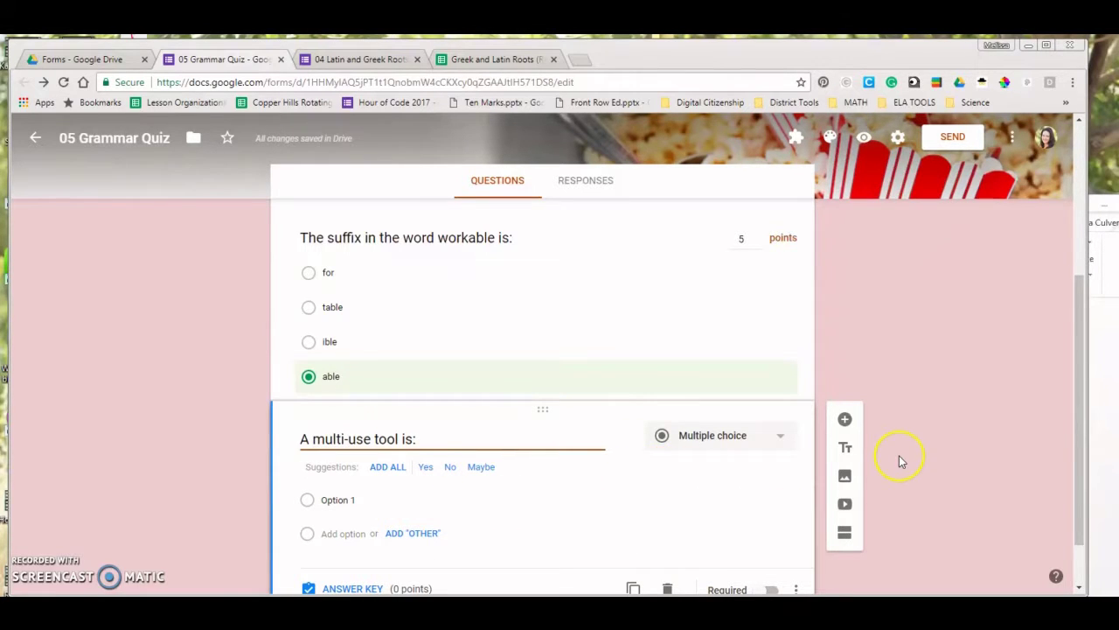
Copy "unusable" from the Word document into the multi-use tool question's first answer option.
left_click(1099, 452)
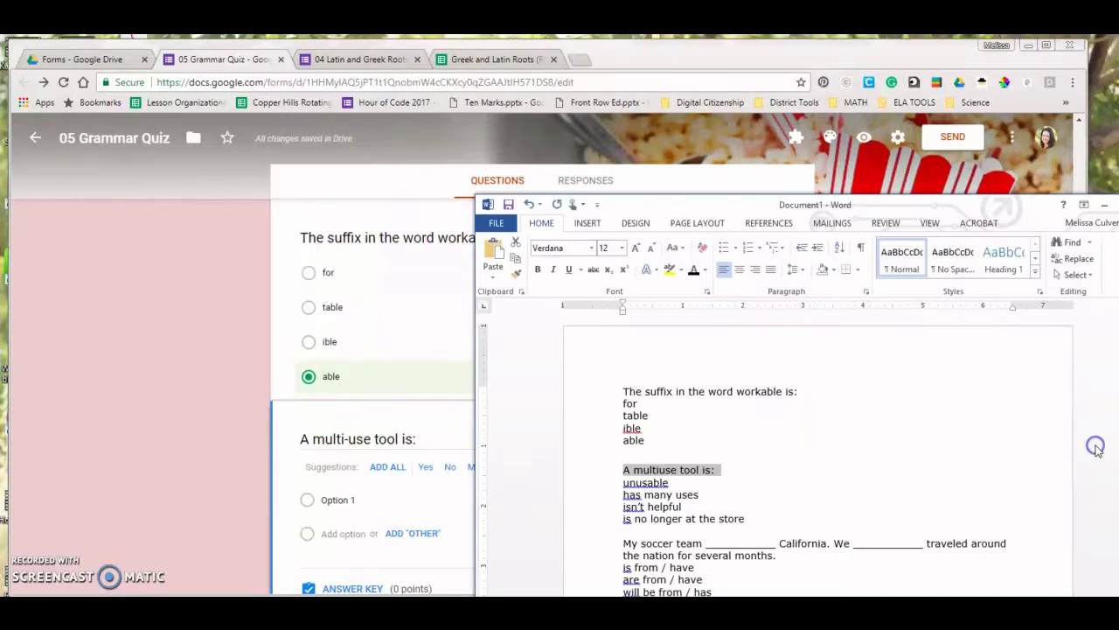
double_click(656, 484)
key("ctrl+c")
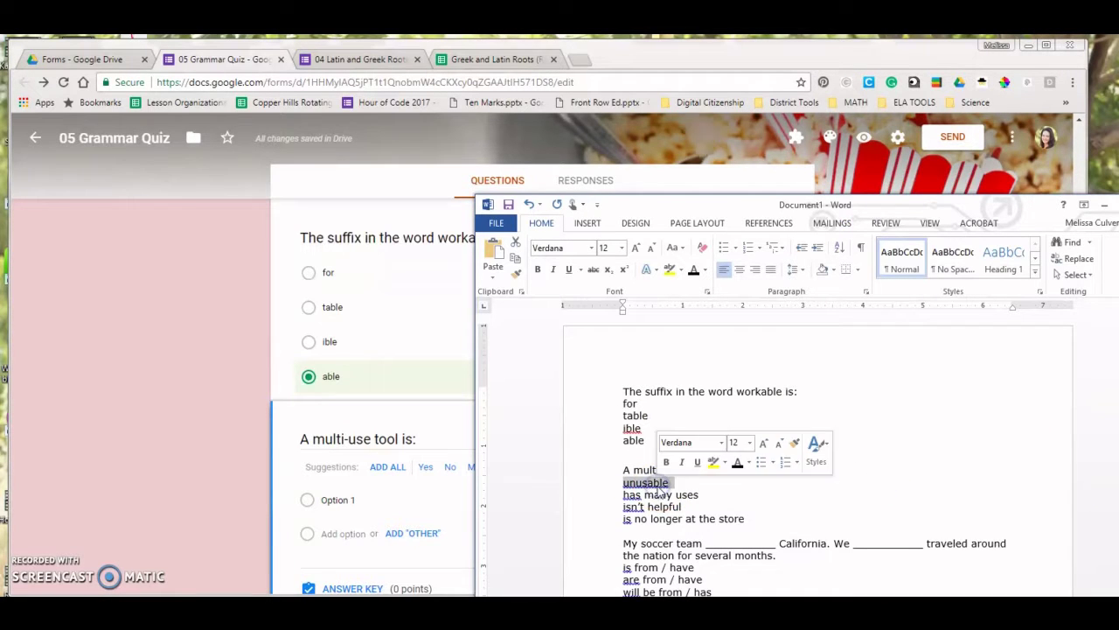
left_click(338, 499)
key("ctrl+v")
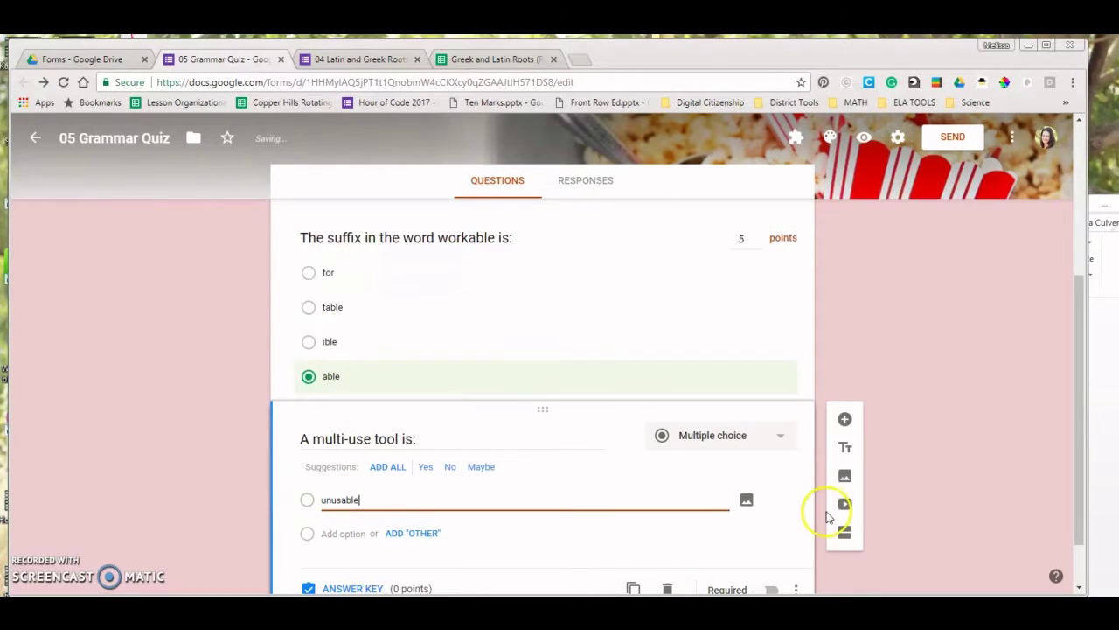
Add "has many uses" as the multi-use tool question's second answer option, copied from the Word document.
left_click(1109, 509)
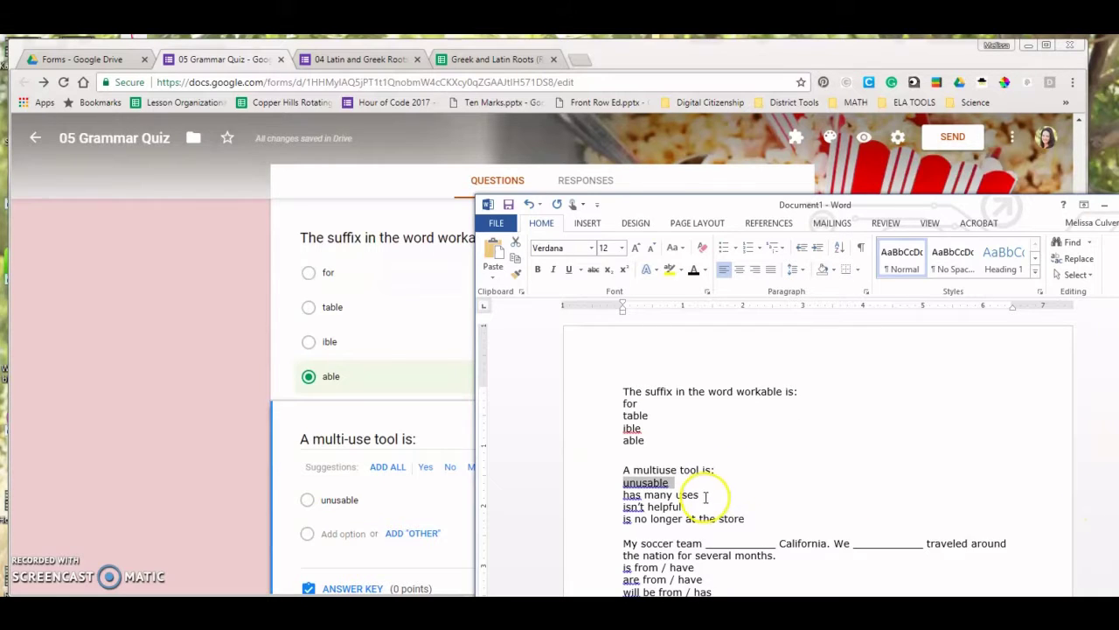
right_click(623, 496)
left_click(612, 497)
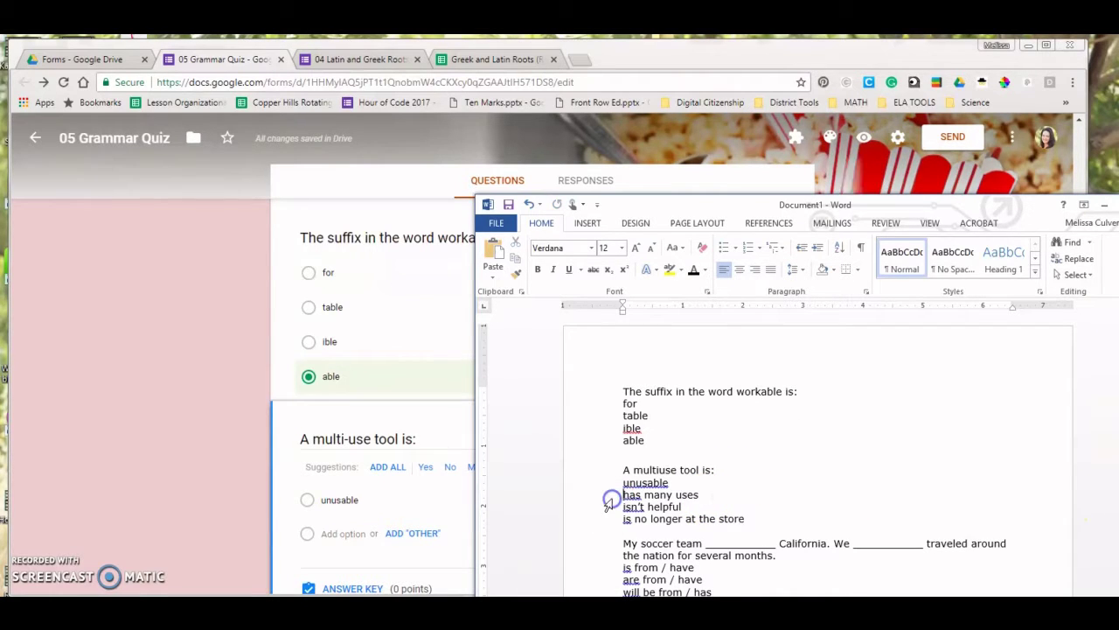
left_click(603, 495)
key("ctrl+c")
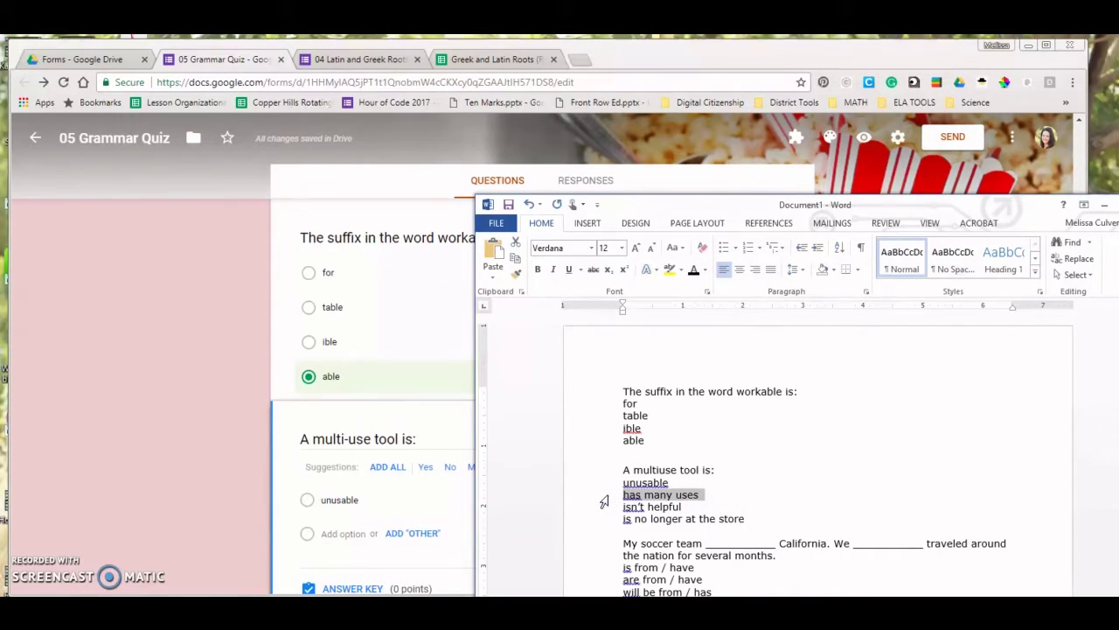
left_click(354, 532)
left_click(346, 533)
key("ctrl+v")
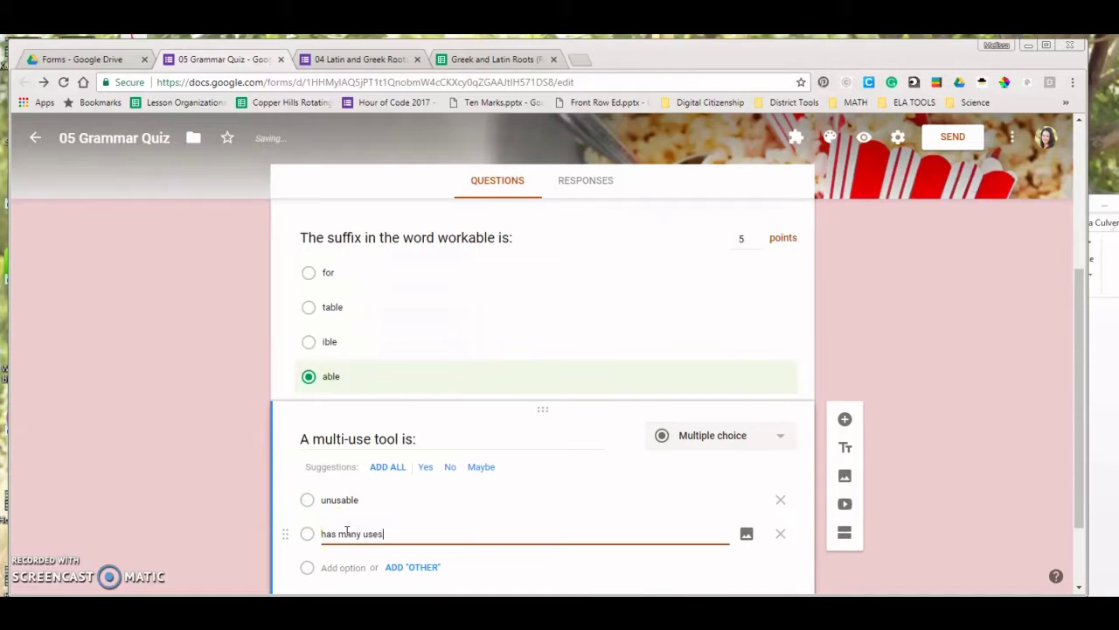
scroll(517, 520, "down", 1)
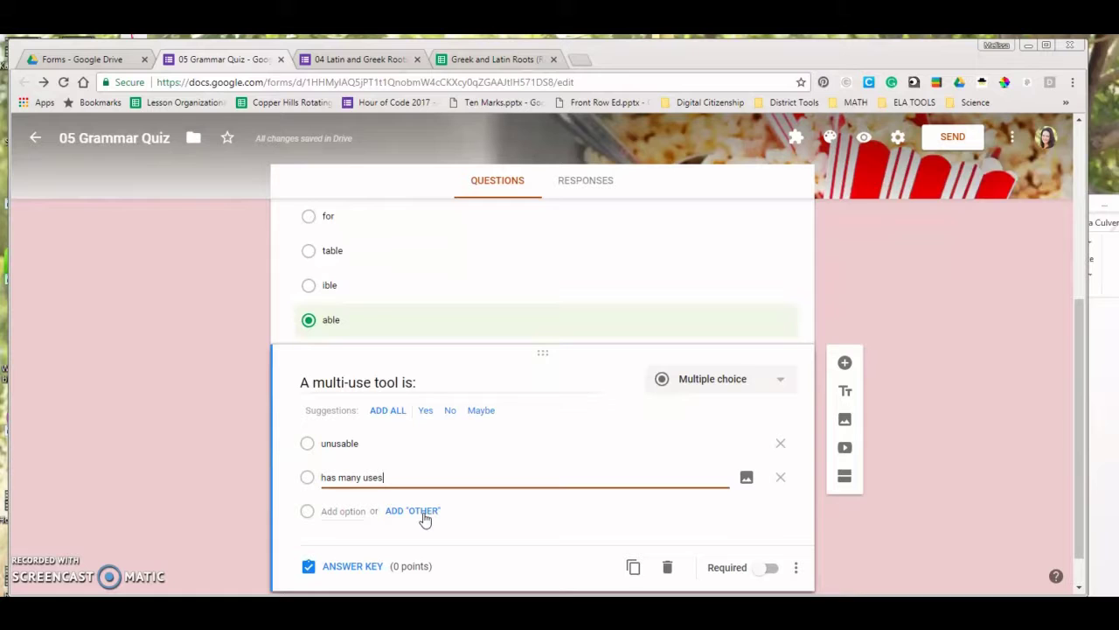
Copy "isn't helpful" from the Word document and add it as the multi-use tool question's third answer option.
left_click(1103, 459)
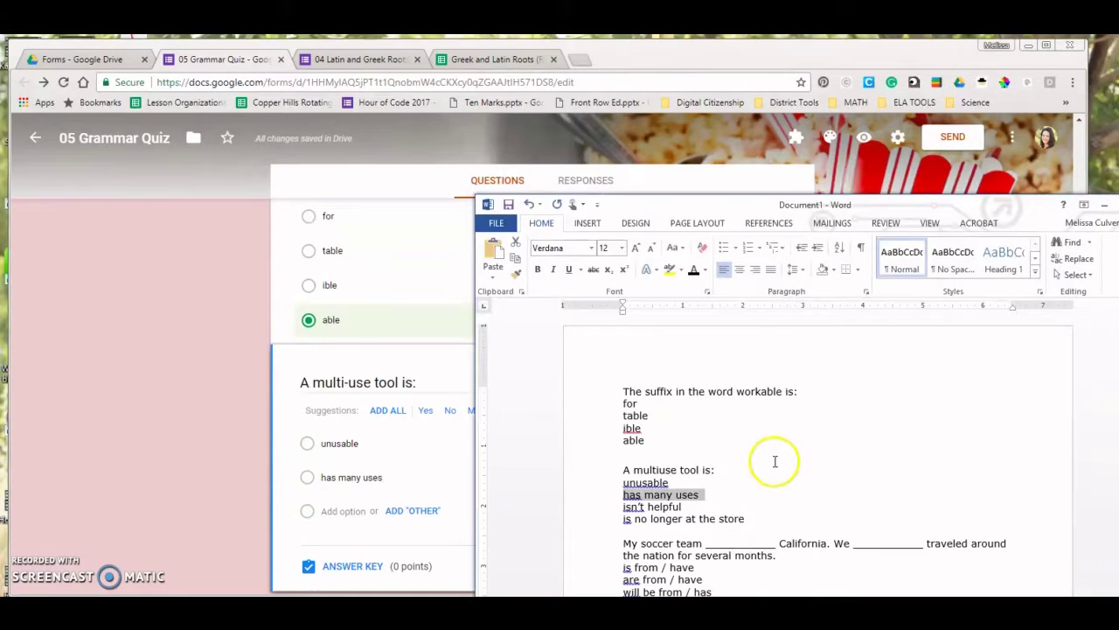
left_click(697, 507)
key("shift+Home")
key("ctrl+c")
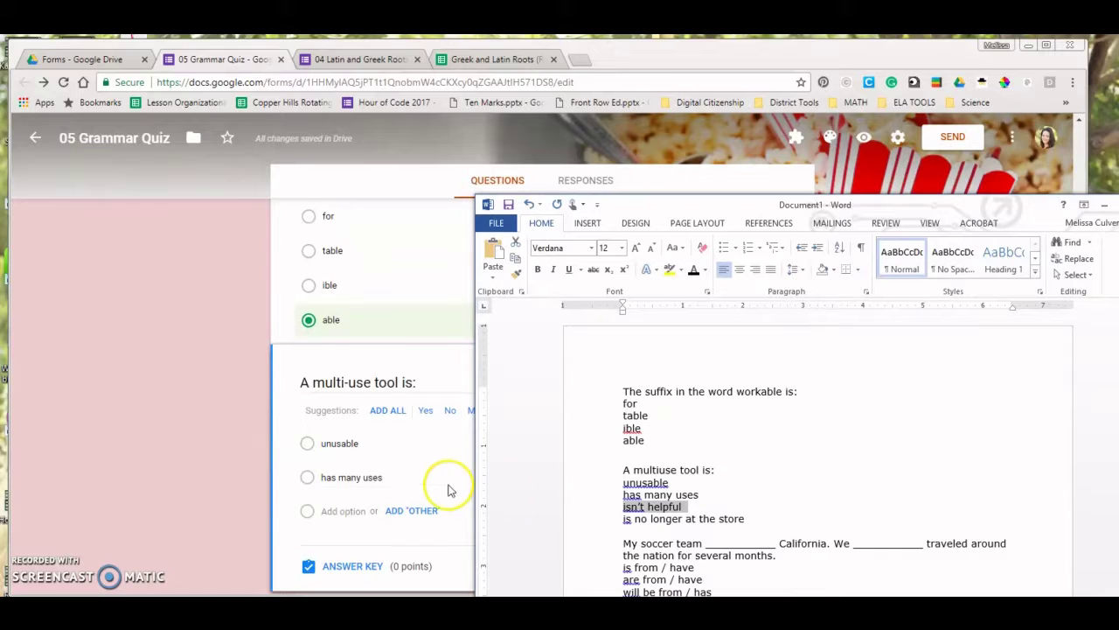
left_click(307, 512)
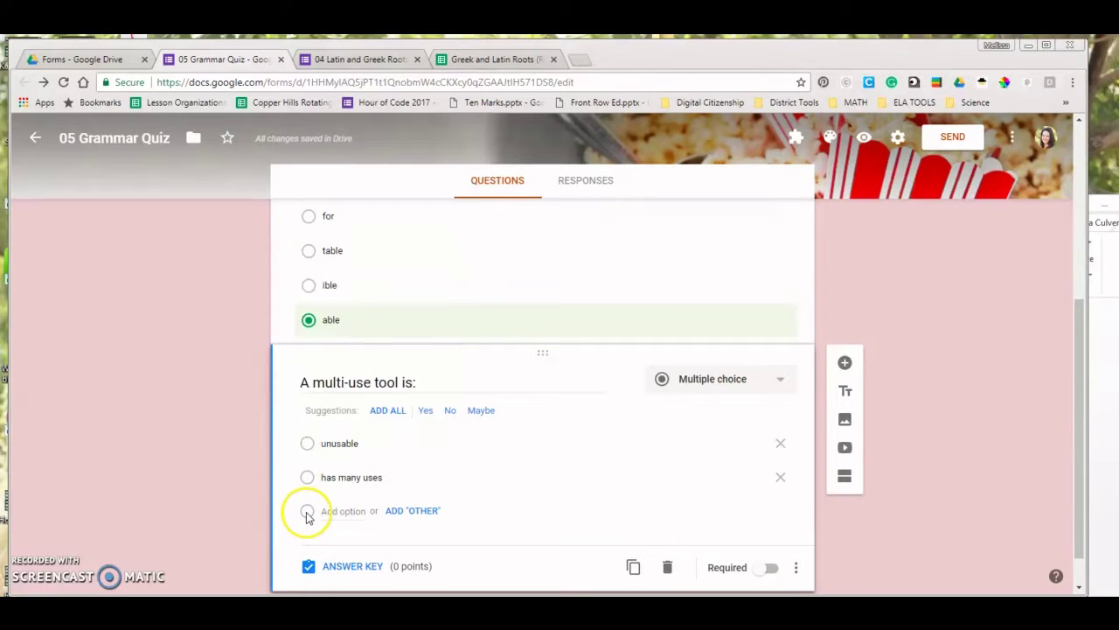
right_click(341, 512)
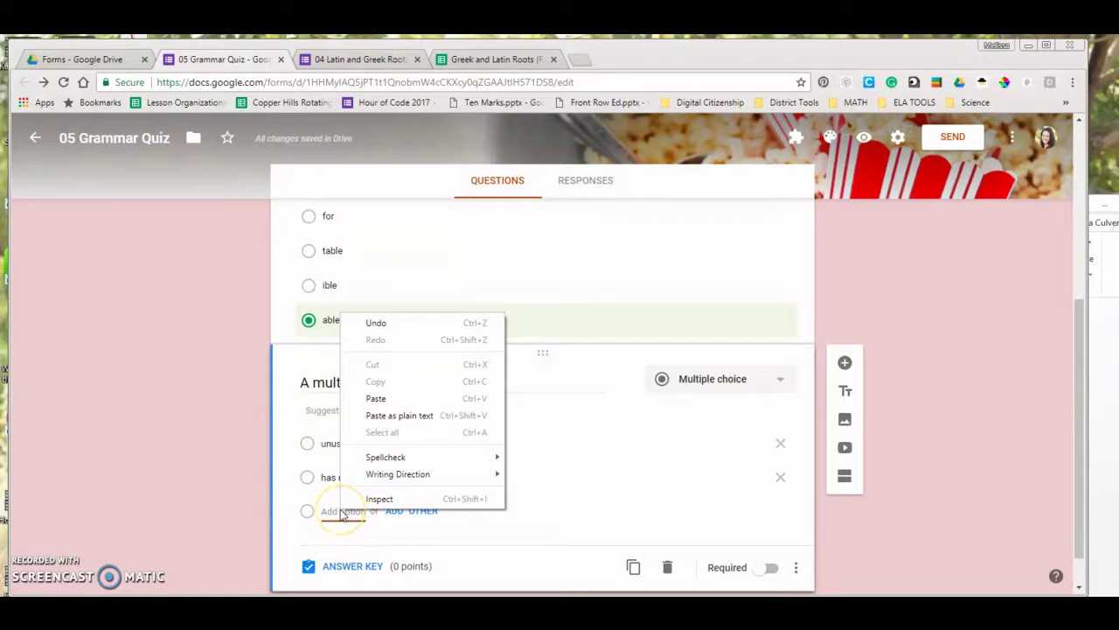
left_click(337, 510)
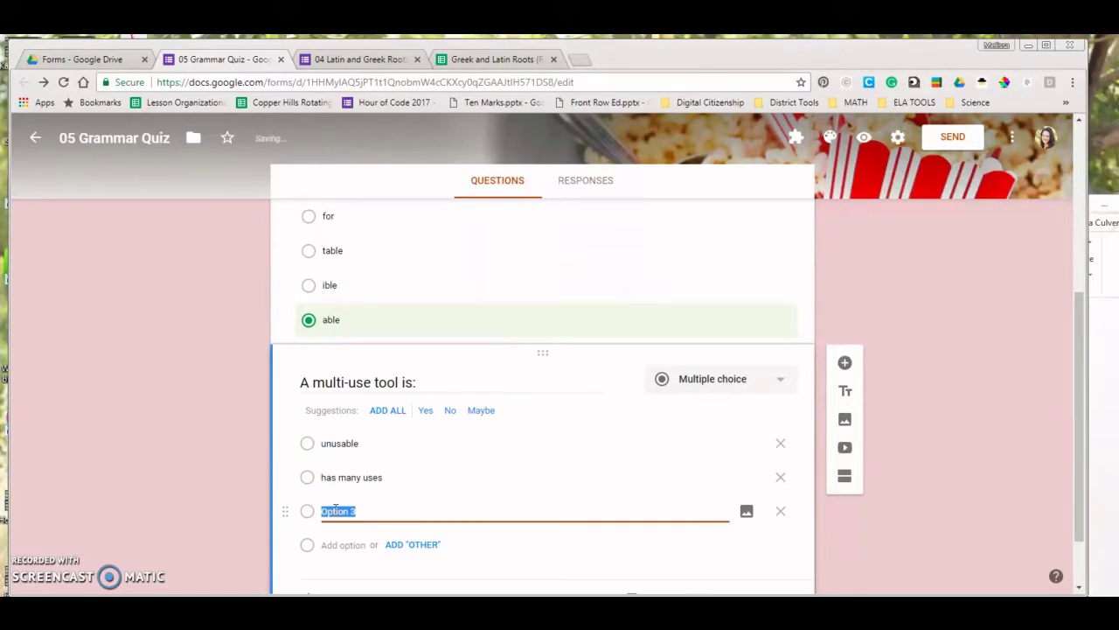
key("ctrl+v")
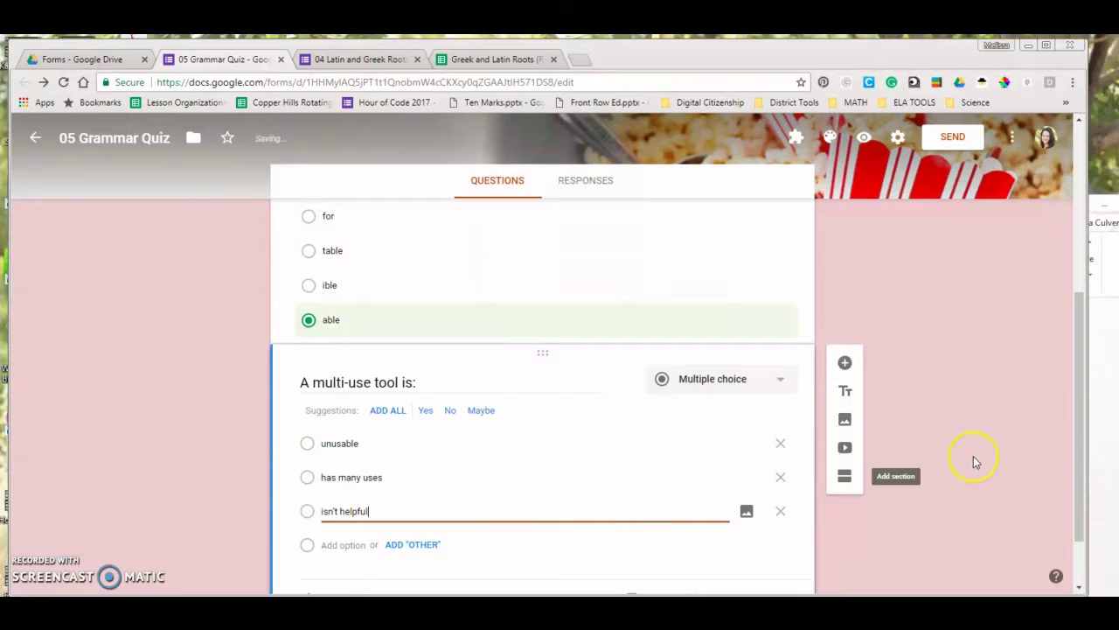
Copy "is no longer at the store" from the Word document into a fourth answer option for the multi-use tool question.
left_click(1099, 457)
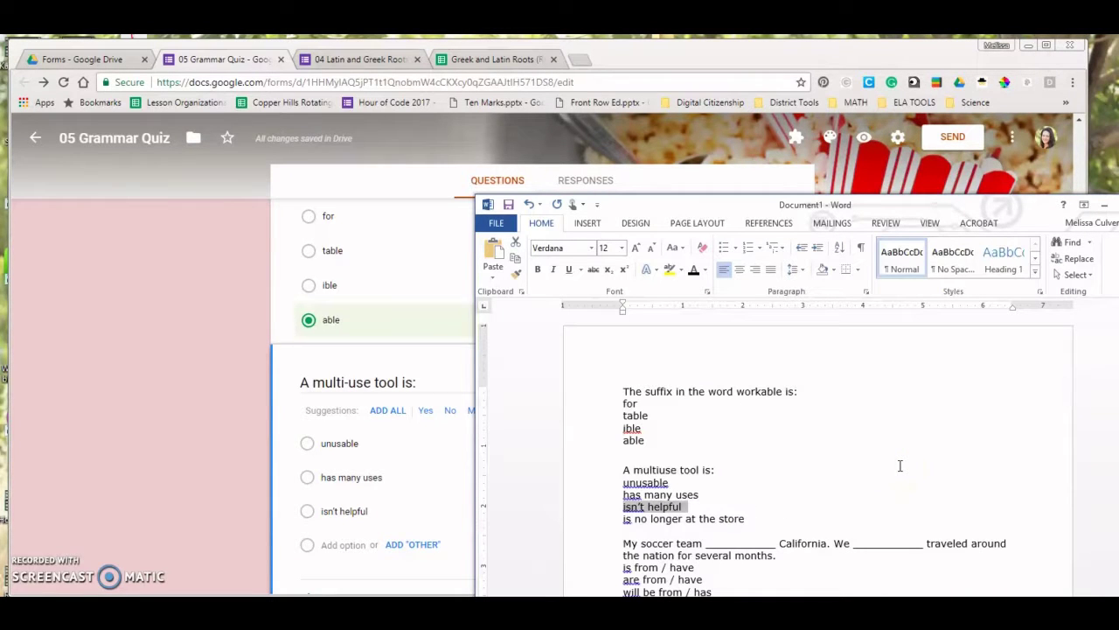
triple_click(758, 518)
key("ctrl+c")
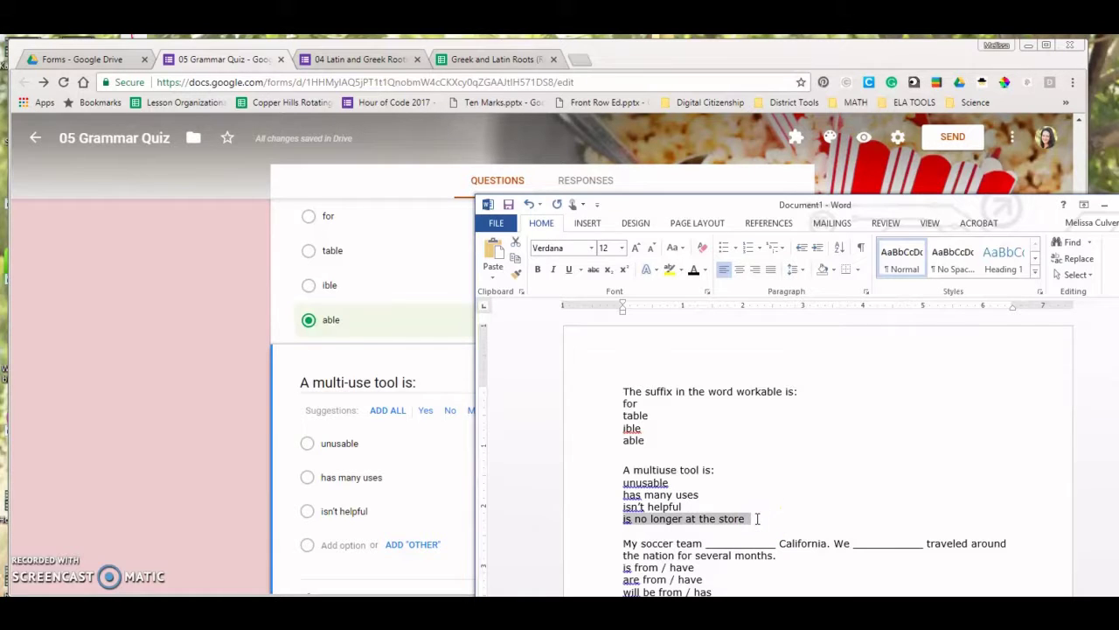
left_click(349, 543)
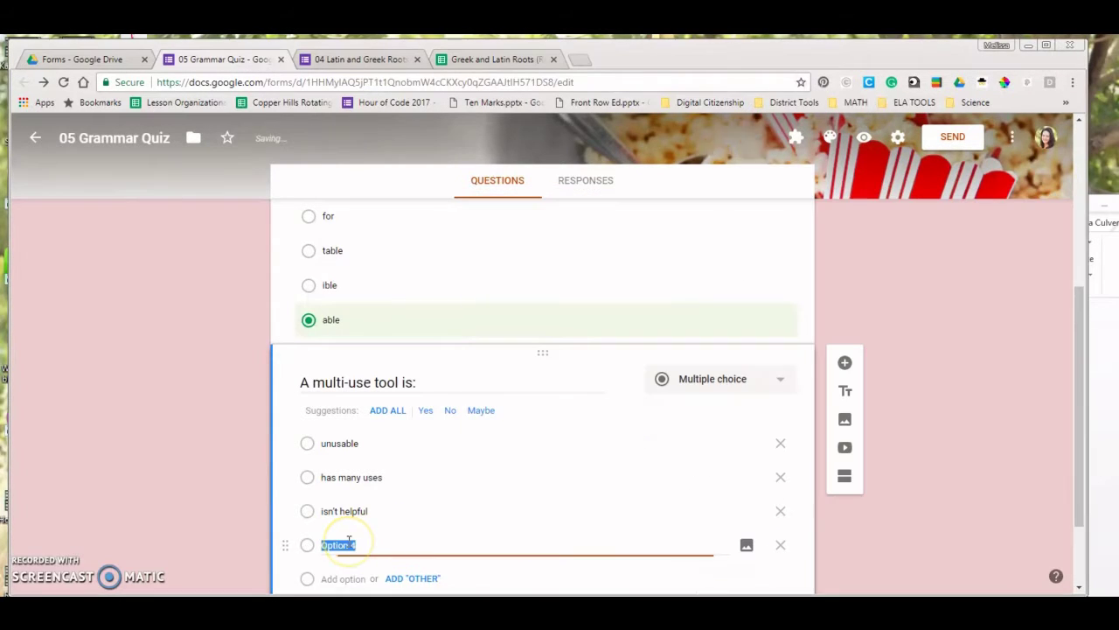
key("ctrl+v")
scroll(782, 449, "down", 1)
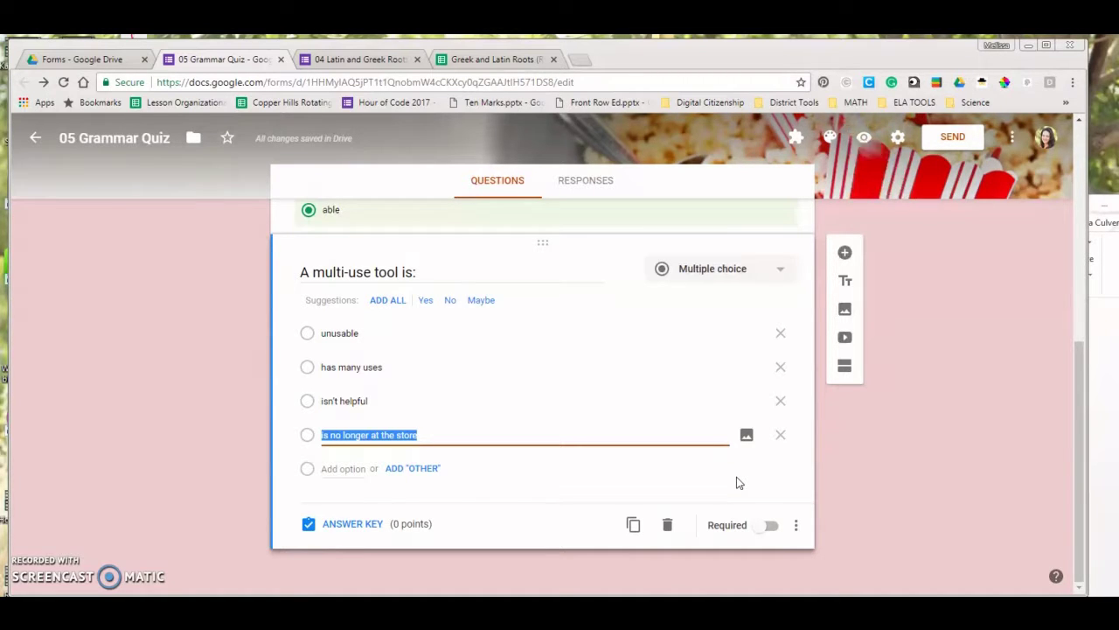
Check the multi-use tool question's additional display options, then make the question required.
left_click(795, 525)
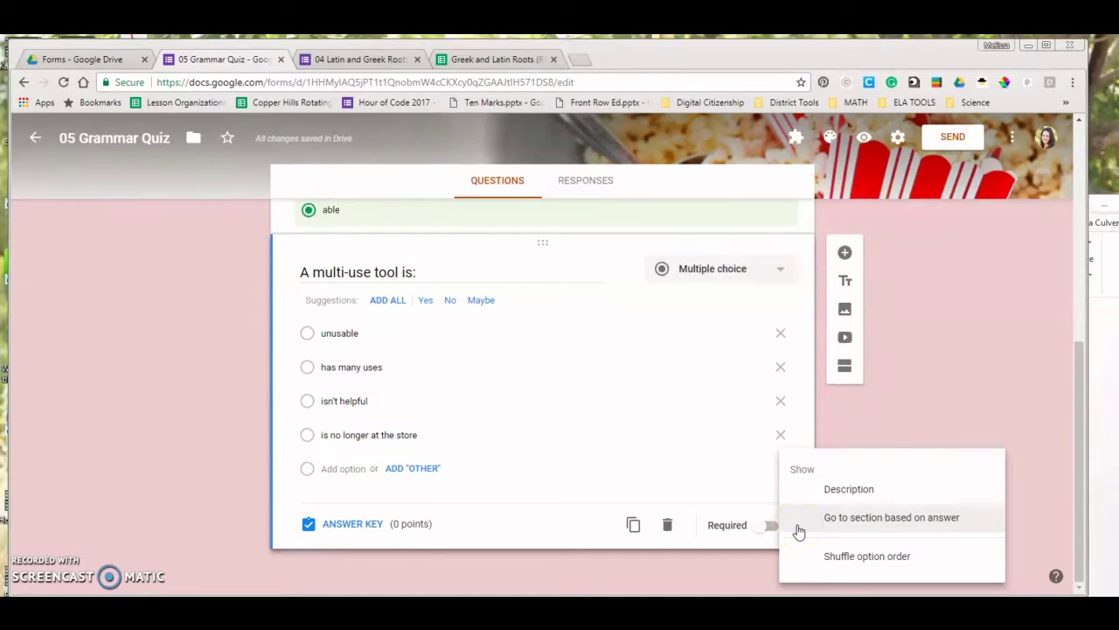
left_click(898, 566)
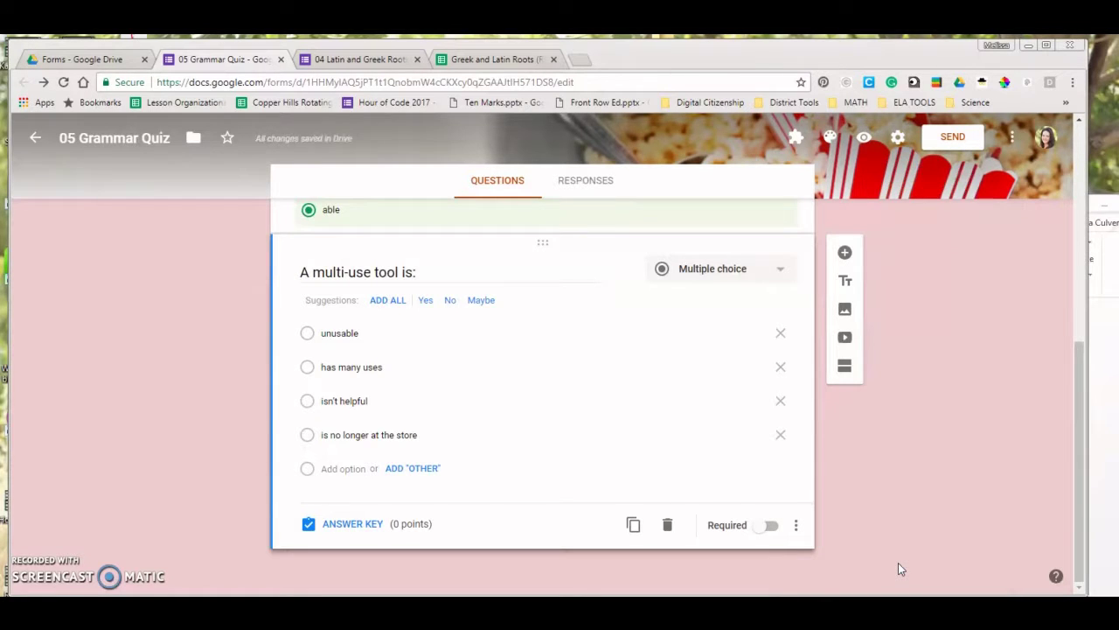
left_click(767, 527)
left_click(770, 529)
left_click(771, 528)
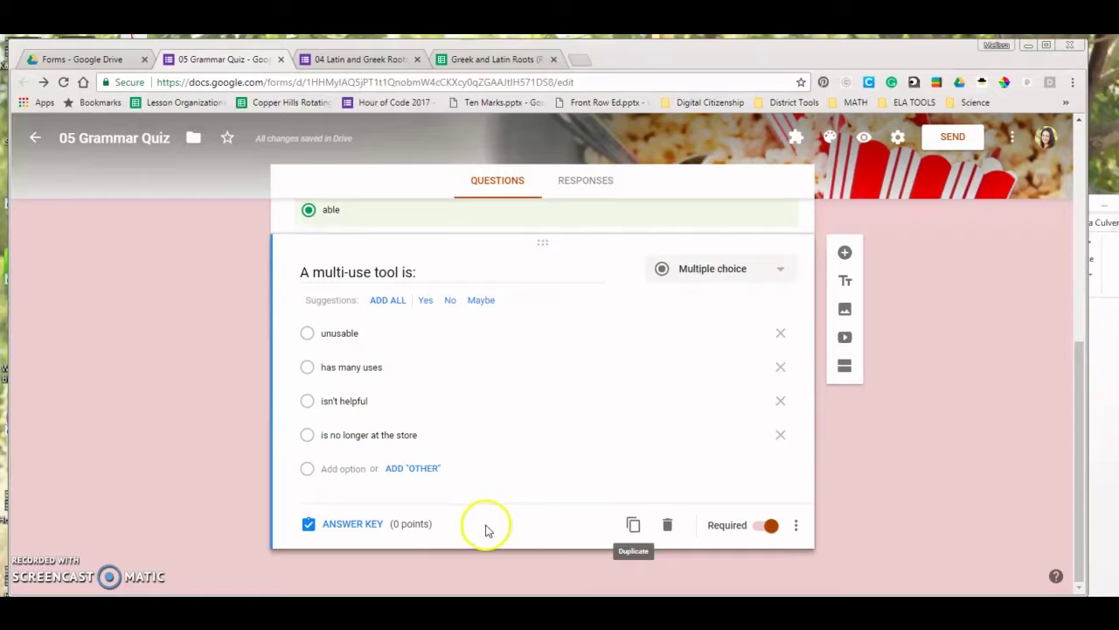
Set the multi-use tool question's value to 5 points in its answer key.
left_click(354, 524)
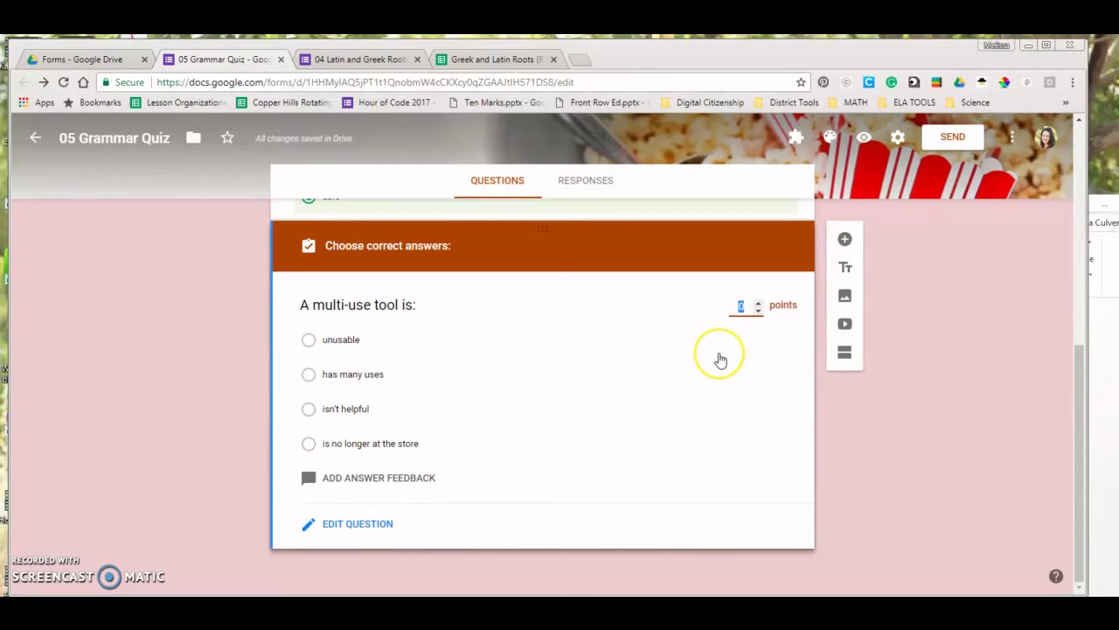
type("5")
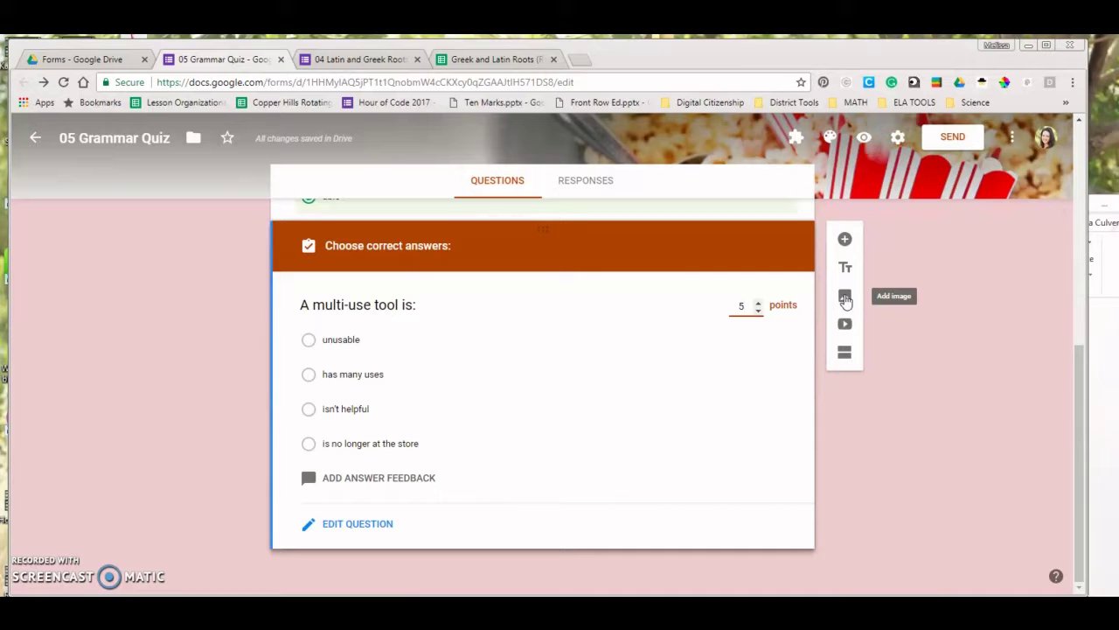
Search Google for "cake" in a new browser tab and show the image results.
left_click(581, 60)
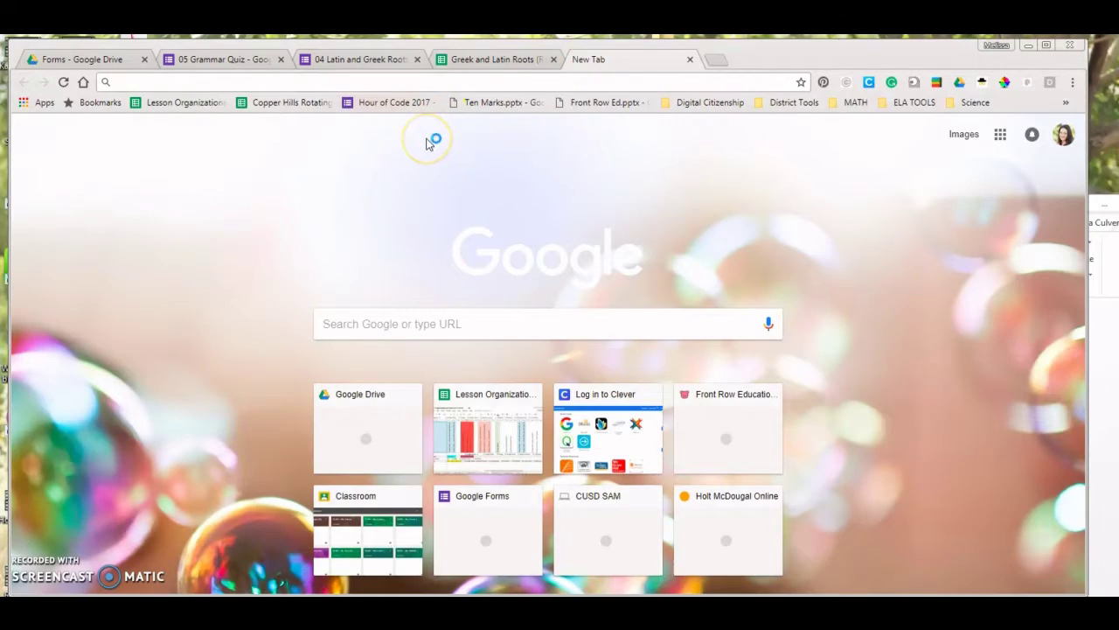
type("cake")
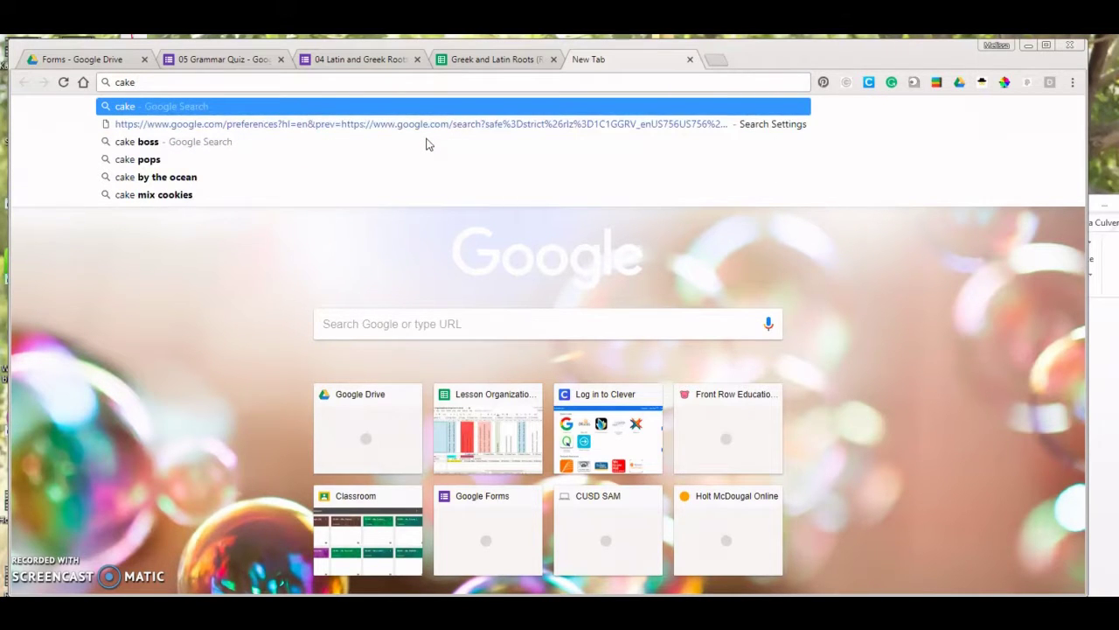
key("Return")
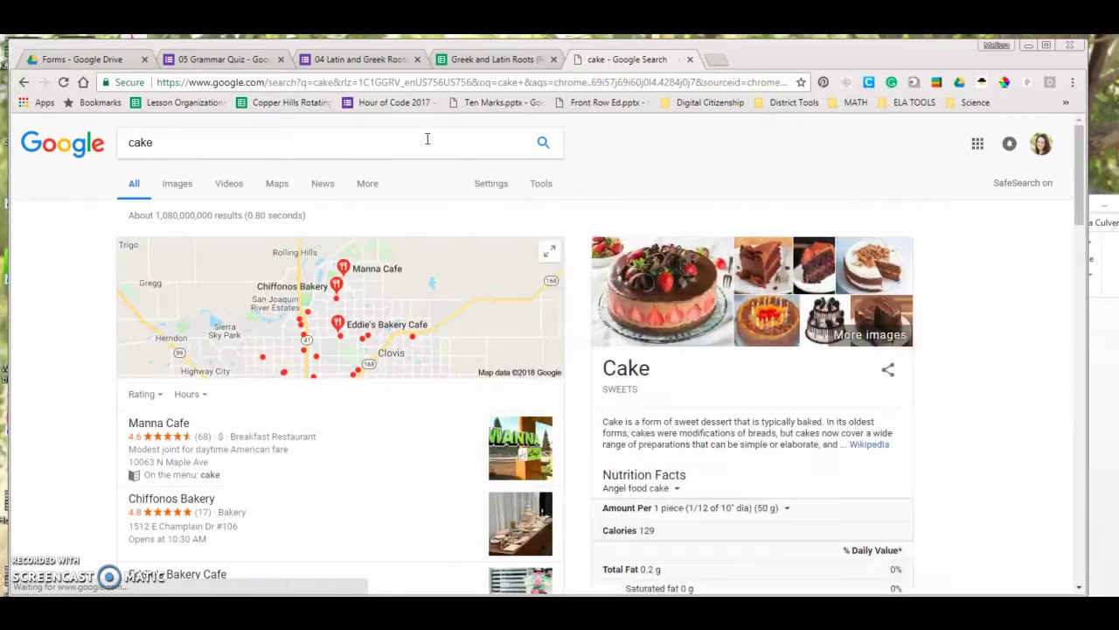
left_click(542, 194)
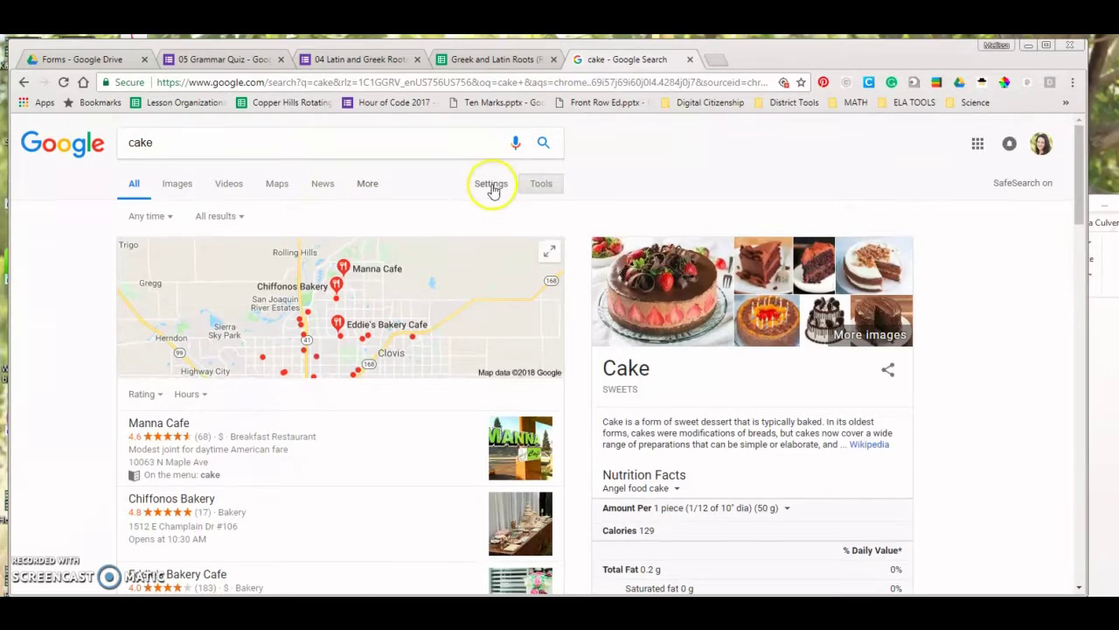
left_click(178, 188)
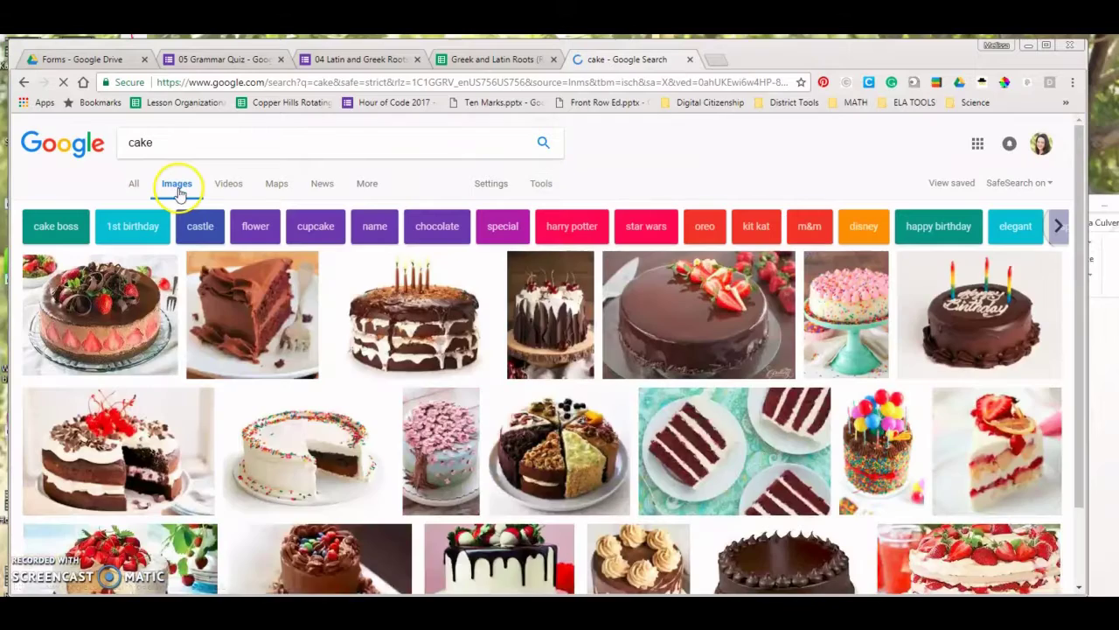
Filter the cake images by usage rights to "Labeled for reuse" and browse them.
left_click(543, 187)
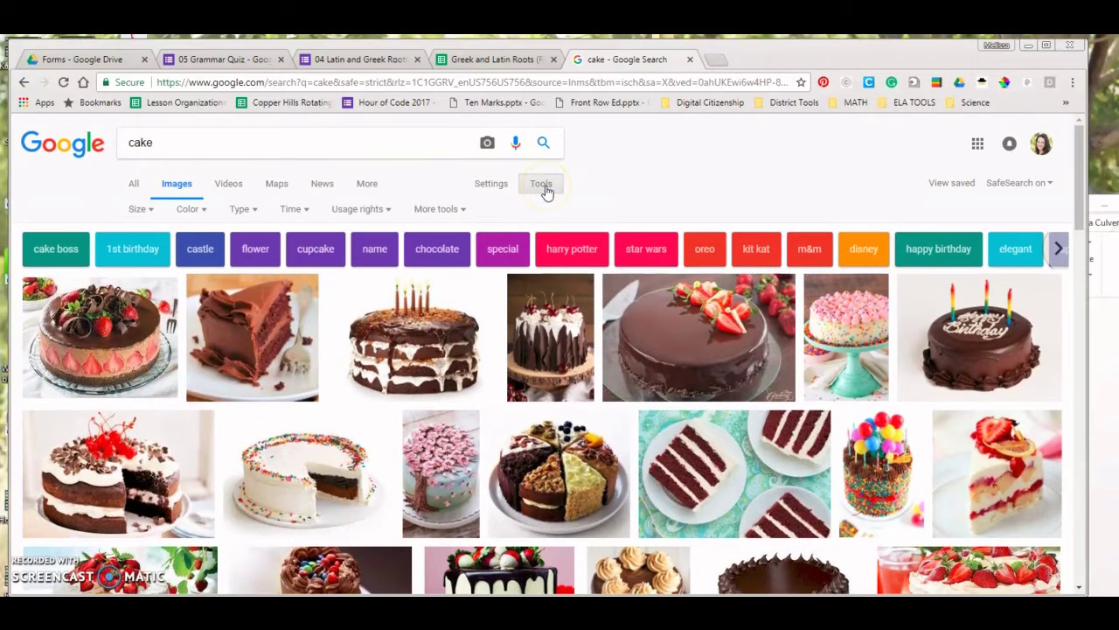
left_click(390, 215)
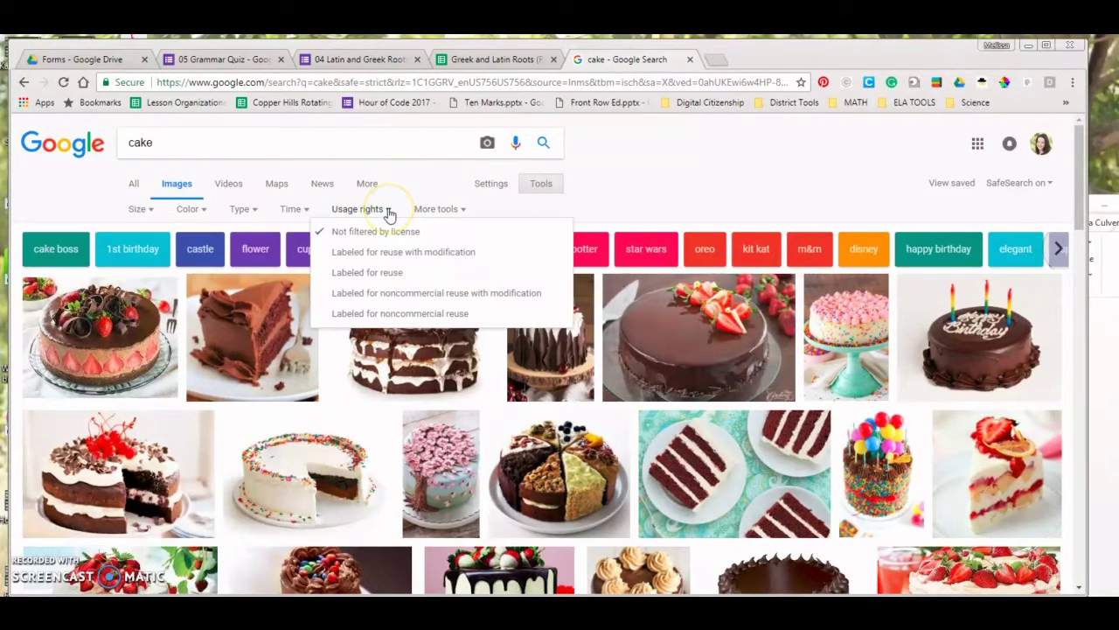
left_click(393, 273)
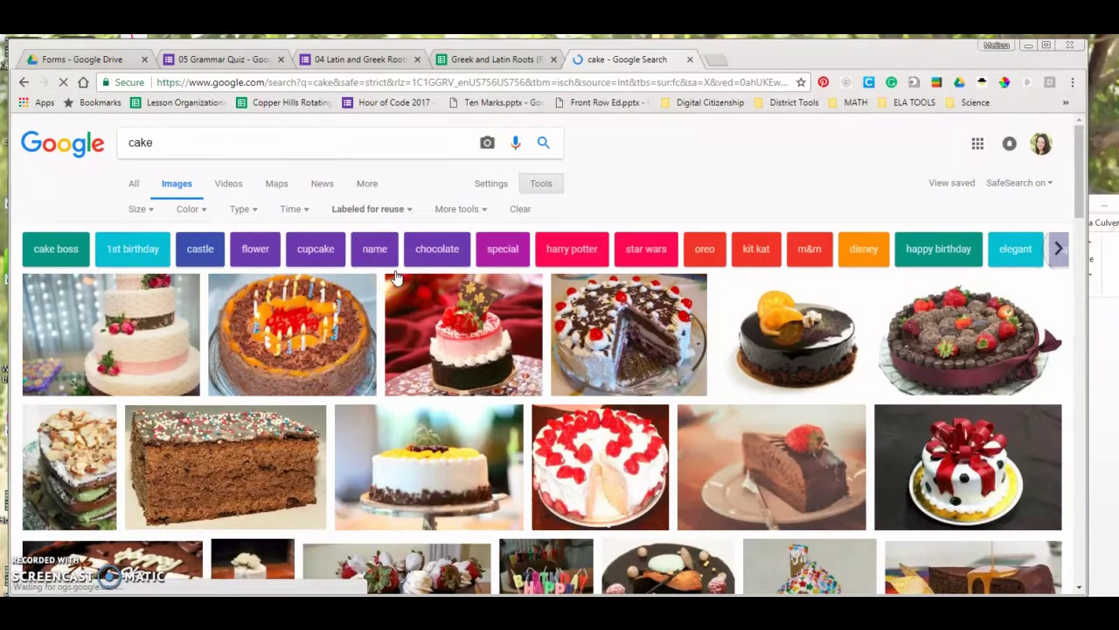
scroll(626, 350, "down", 1)
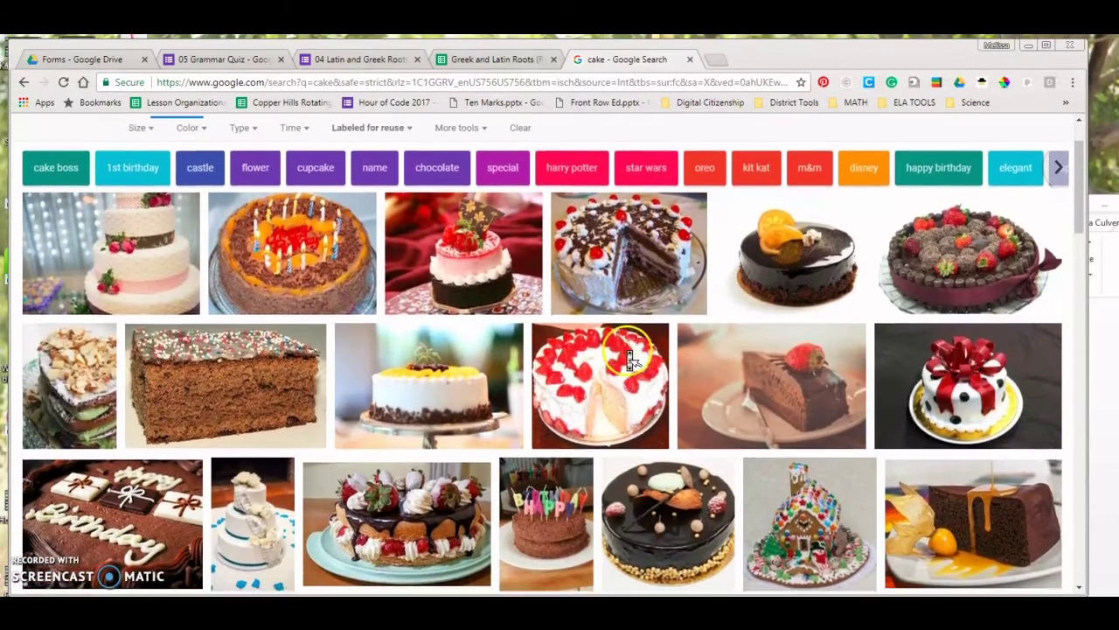
Save the chocolate and strawberry cake picture on the light blue plate as "cake 2" in the Website Images folder.
scroll(626, 355, "down", 1)
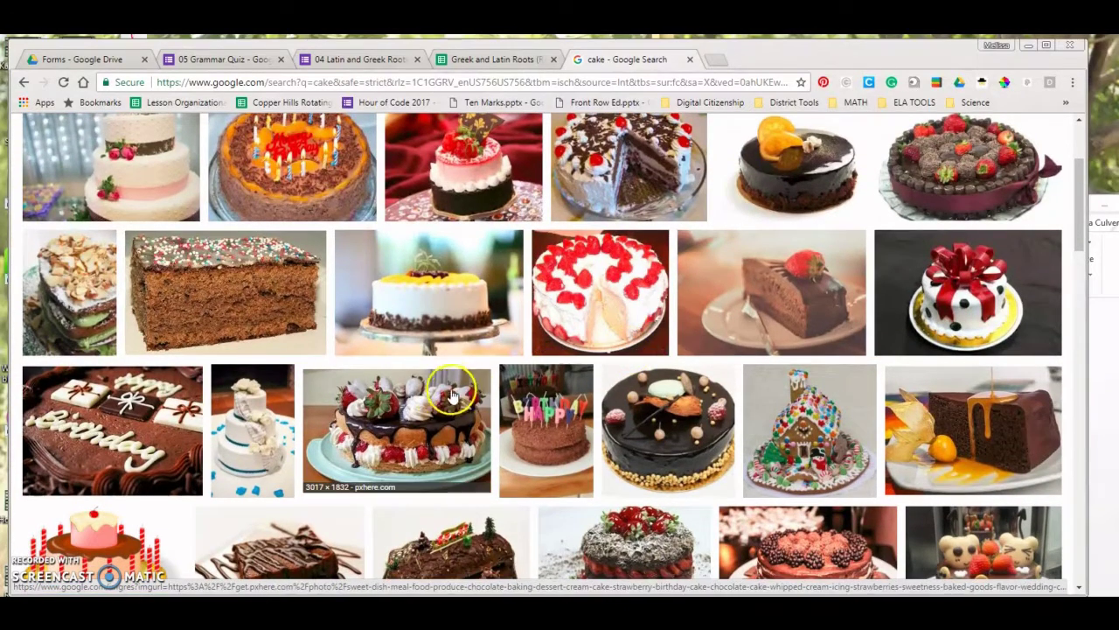
left_click(424, 409)
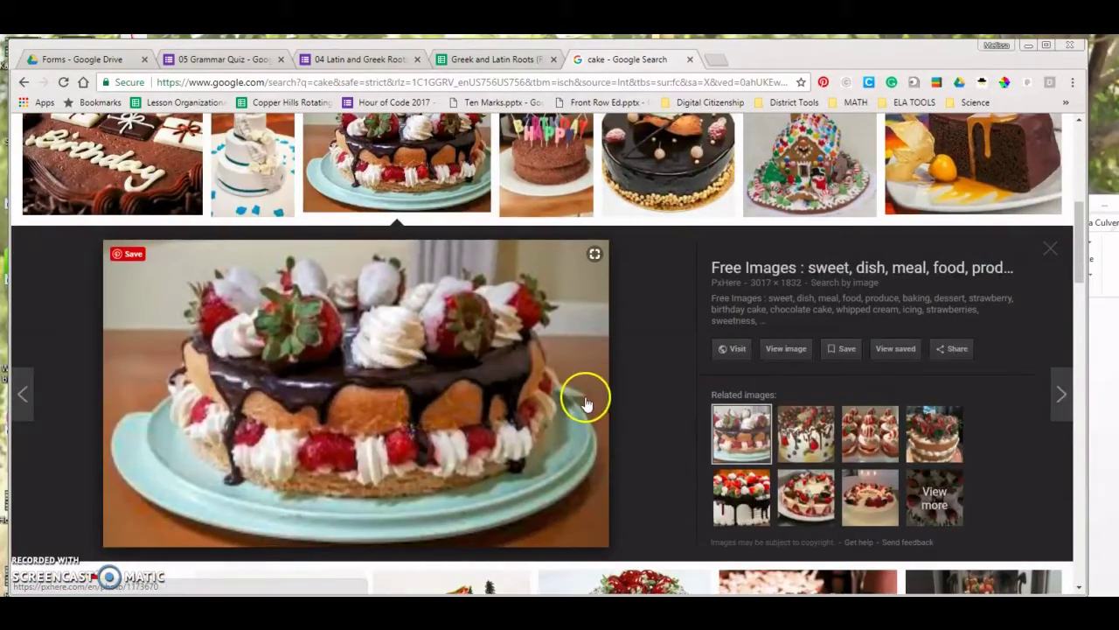
right_click(451, 375)
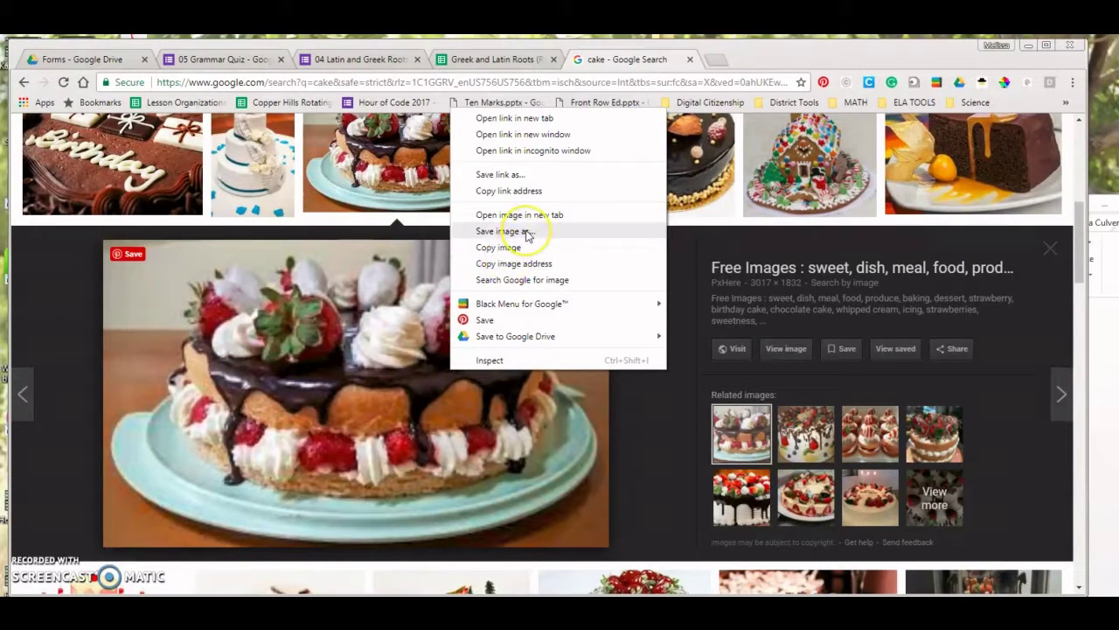
left_click(498, 231)
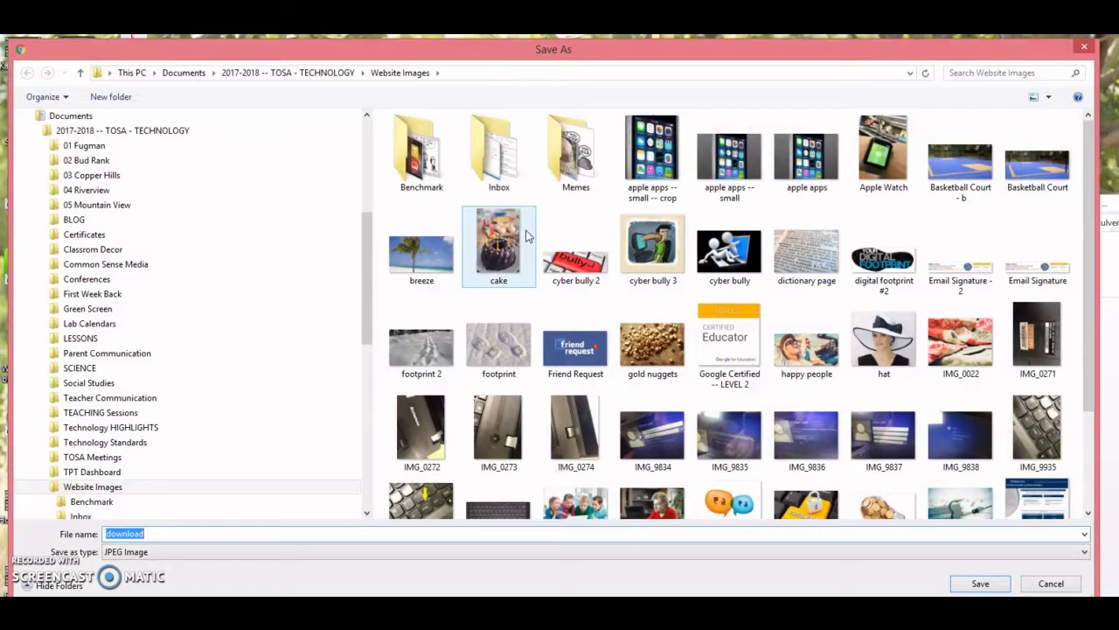
type("cake 2")
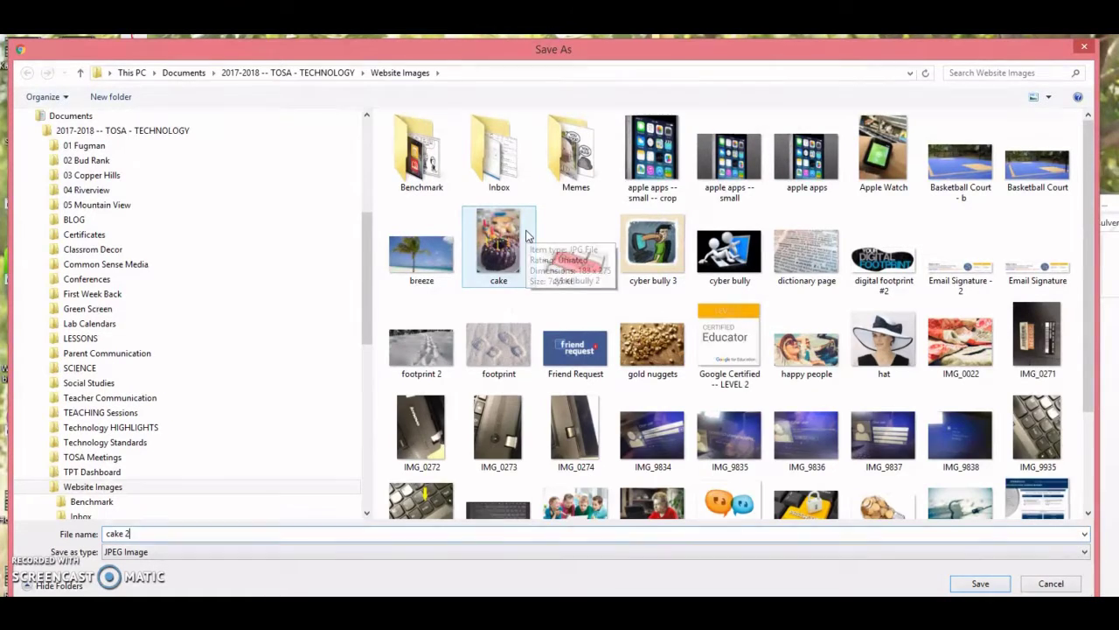
key("Return")
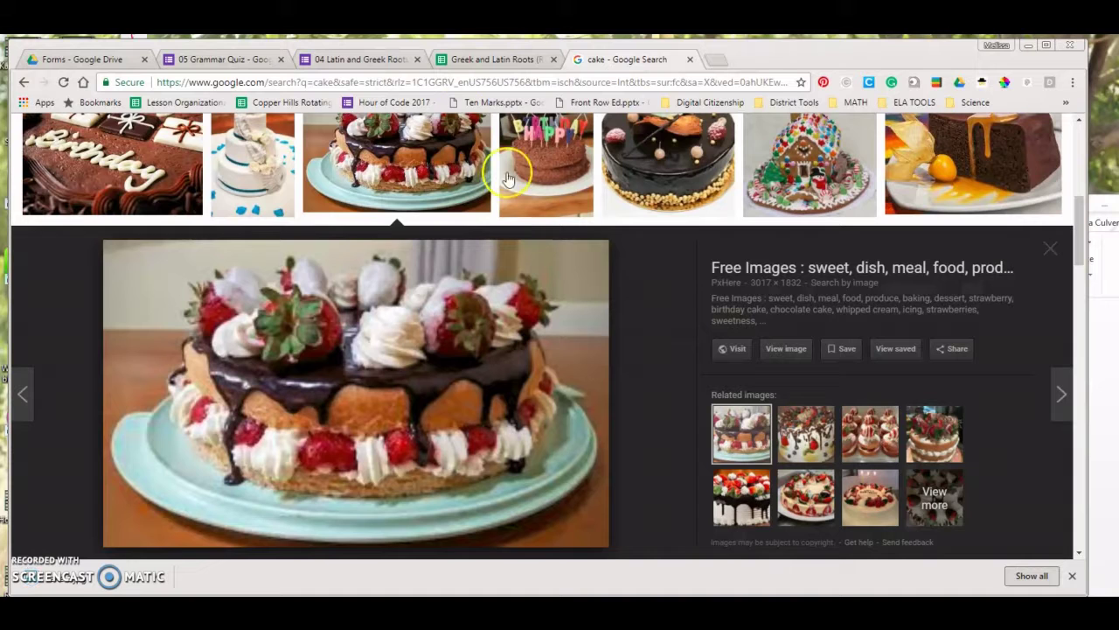
Upload the cake 2 picture to the 05 Grammar Quiz form below the multi-use tool question, and delete the image item.
left_click(254, 59)
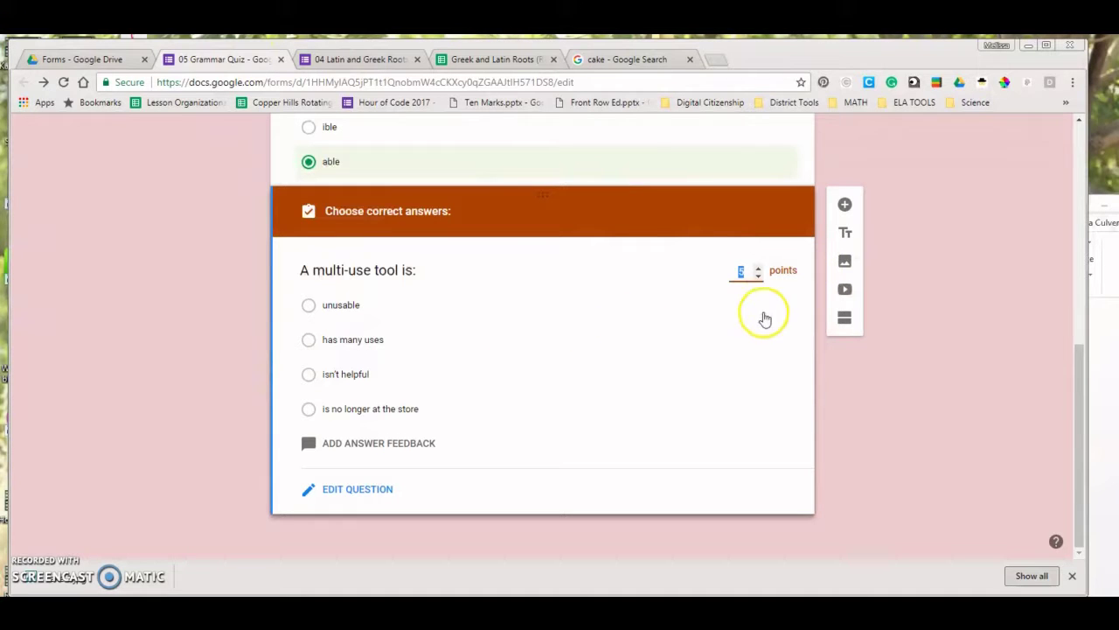
left_click(844, 261)
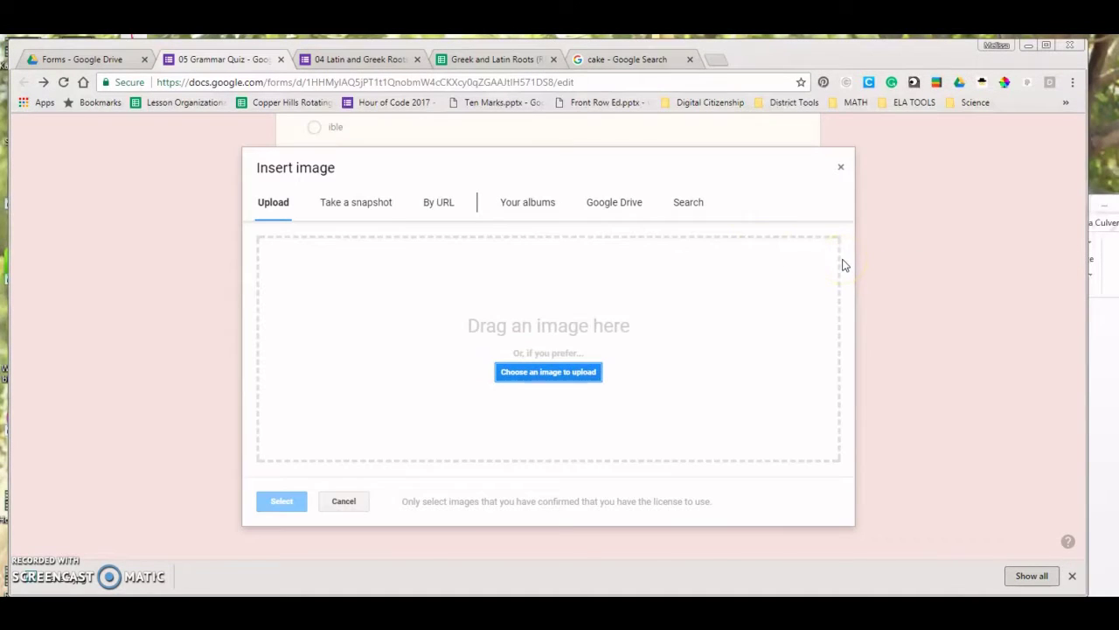
left_click(538, 374)
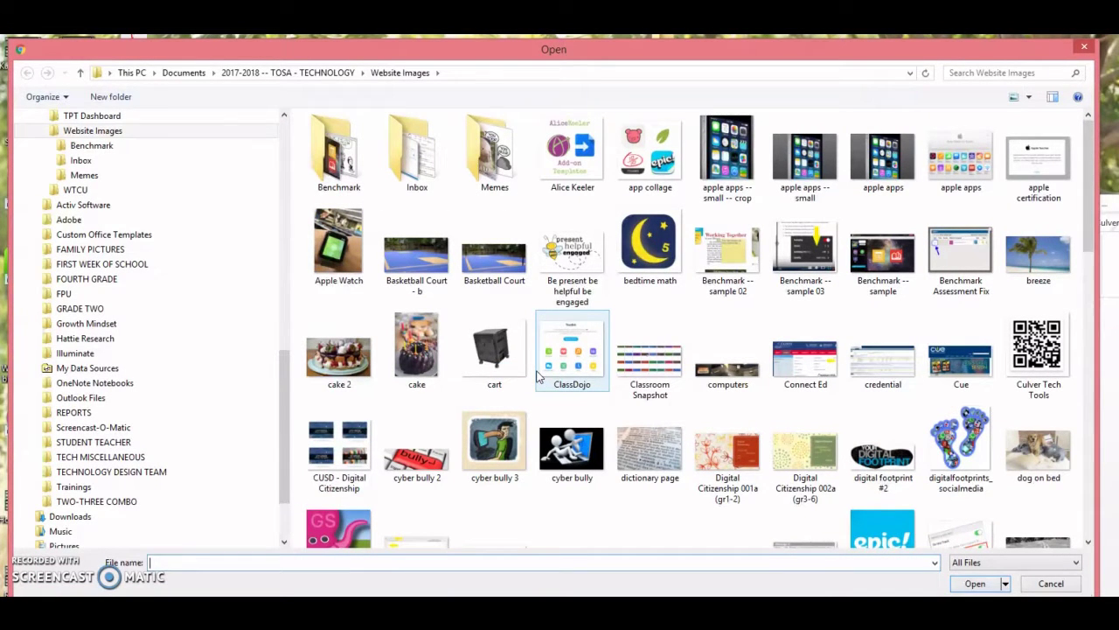
double_click(354, 358)
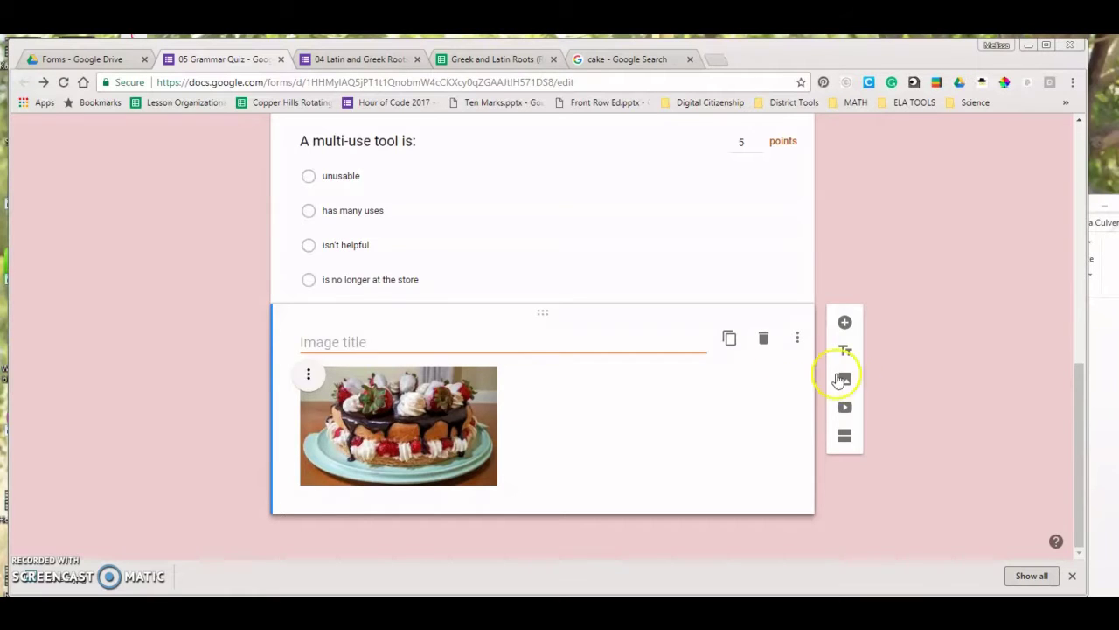
left_click(764, 340)
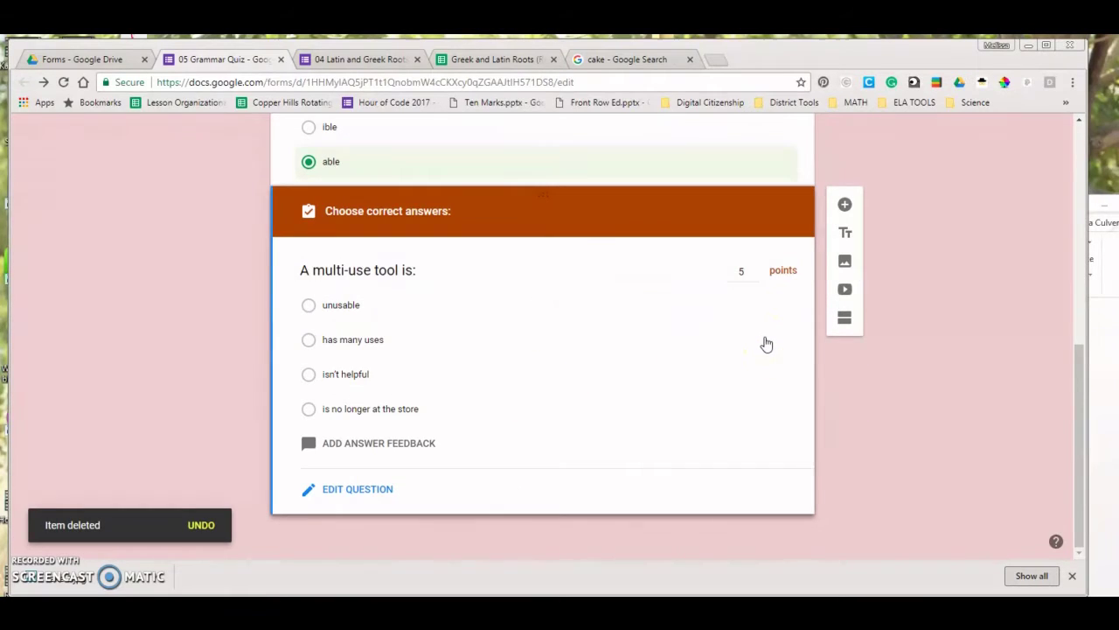
Search YouTube for "kid president martin luther king junior" and insert the video The Story of Martin Luther King Jr. by Kid President.
left_click(845, 289)
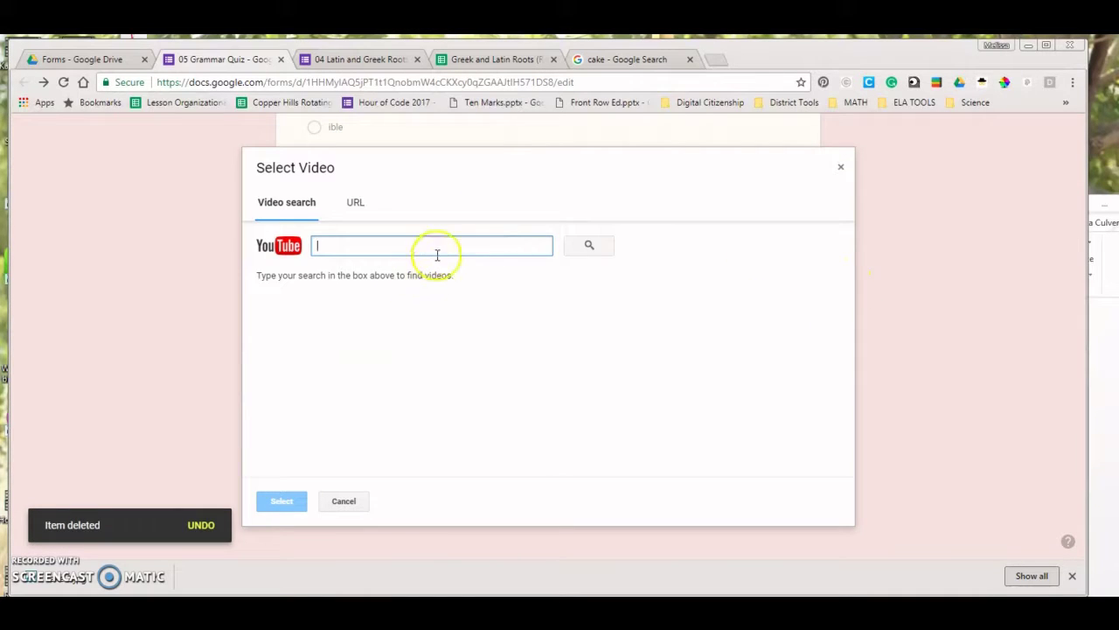
type("kid pres")
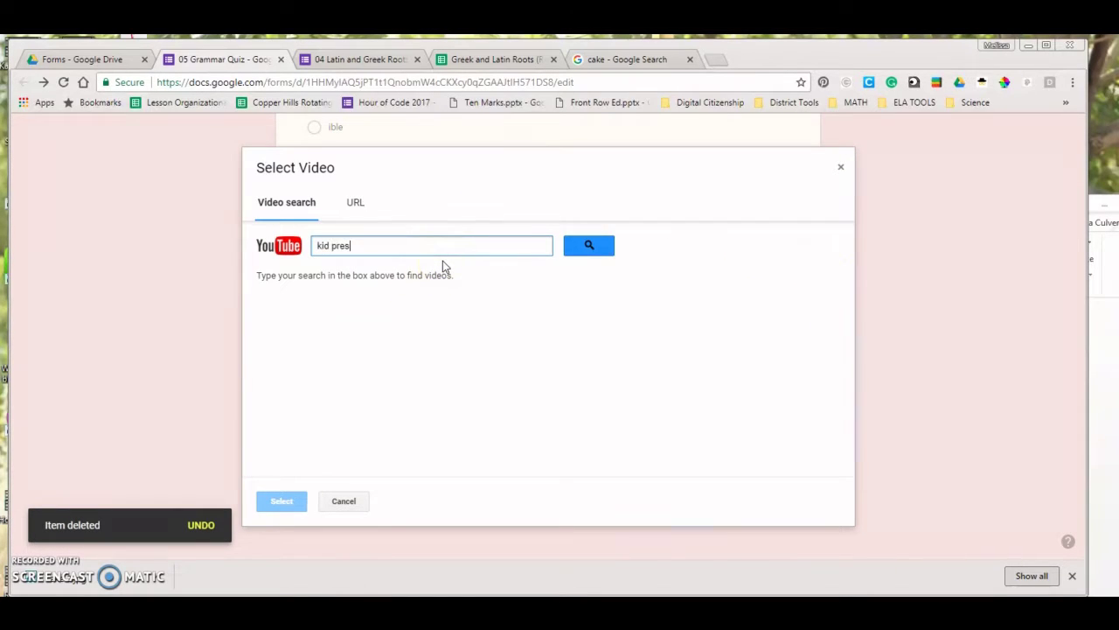
type("ident martin luther king junior")
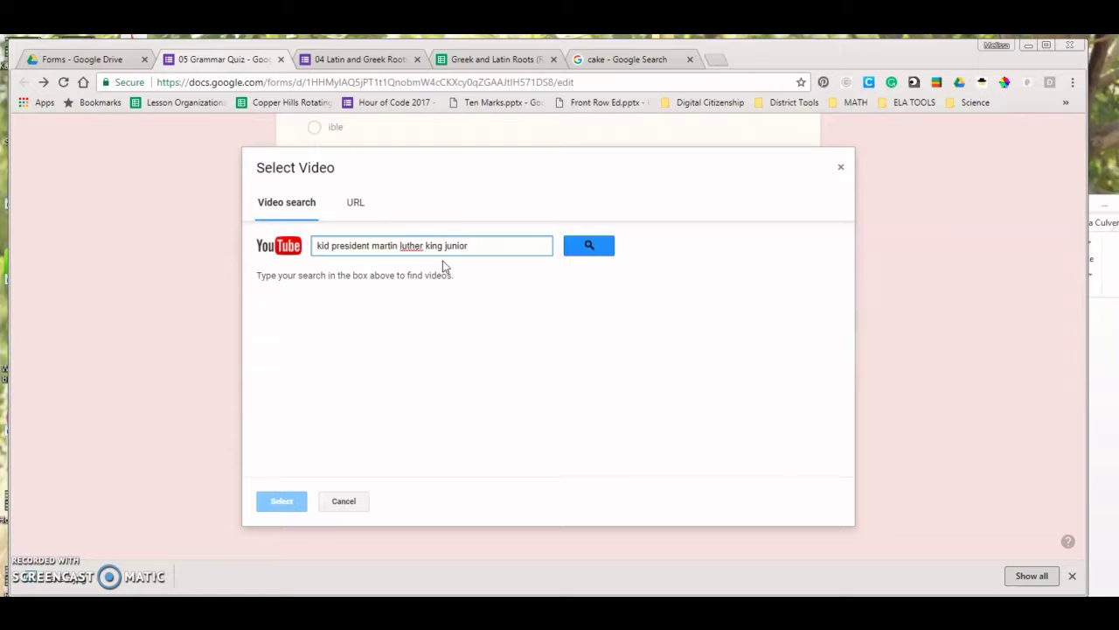
key("Return")
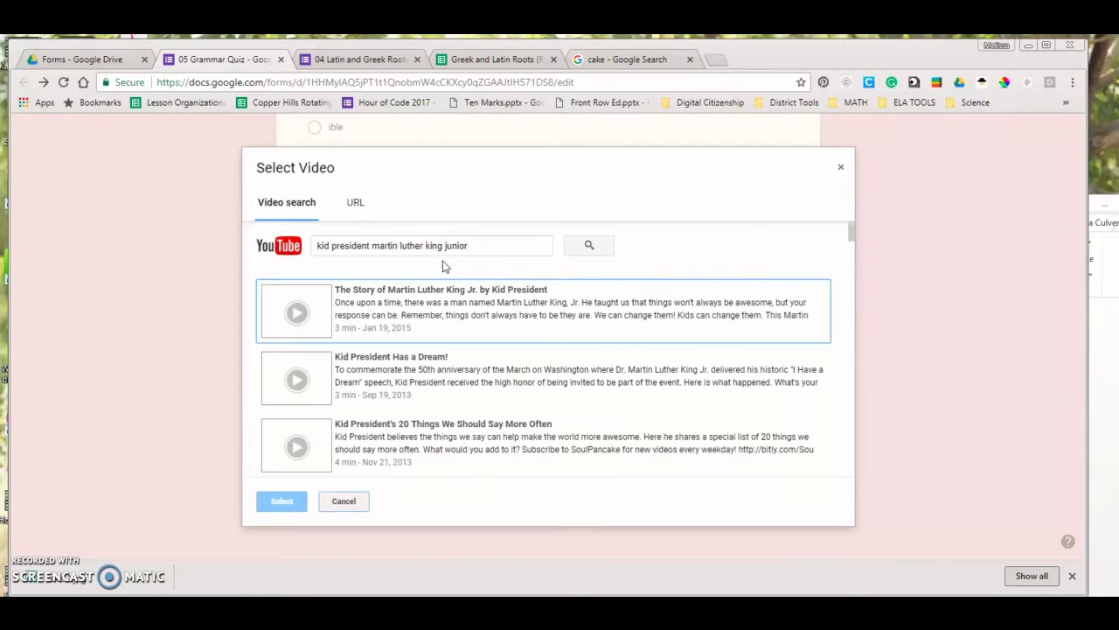
left_click(420, 310)
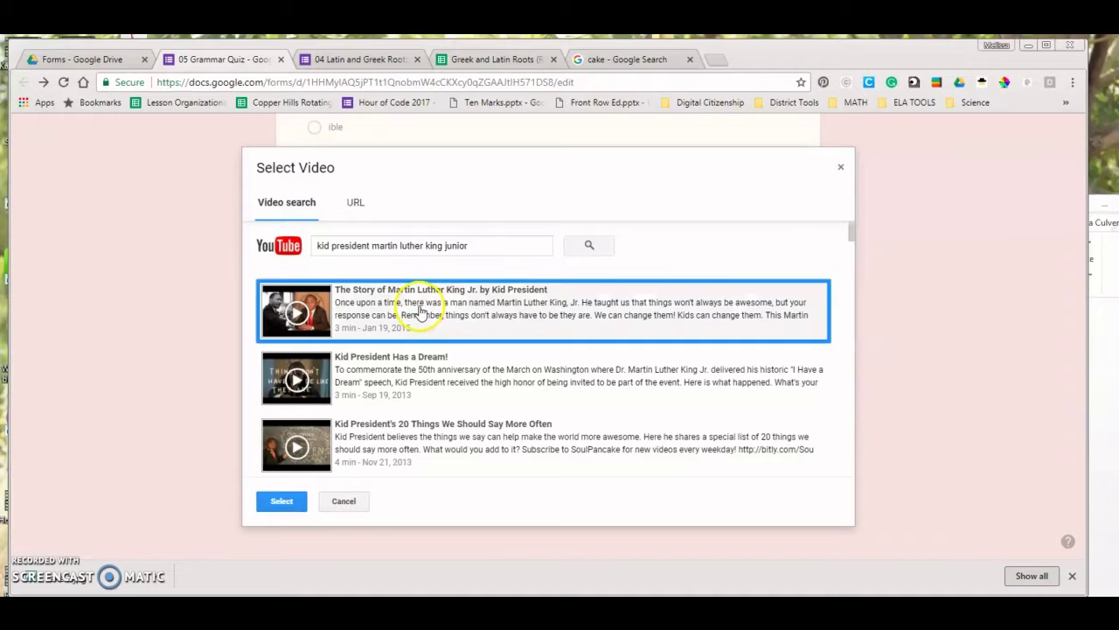
left_click(420, 311)
scroll(600, 359, "down", 2)
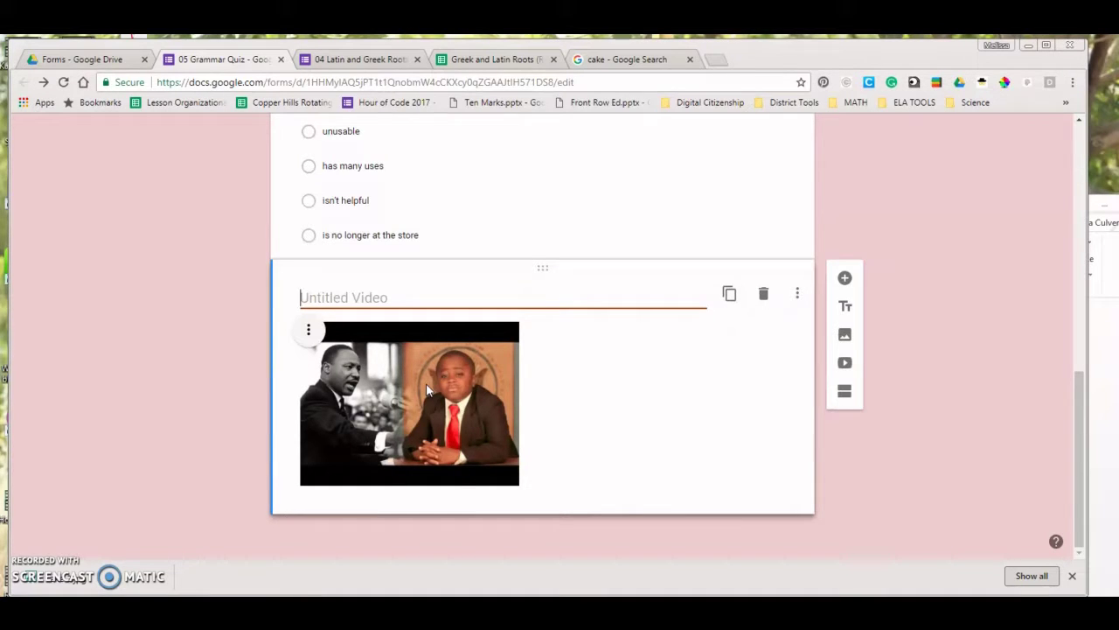
Add a blank multiple-choice question below the video and delete the untitled video item from the form.
left_click(845, 277)
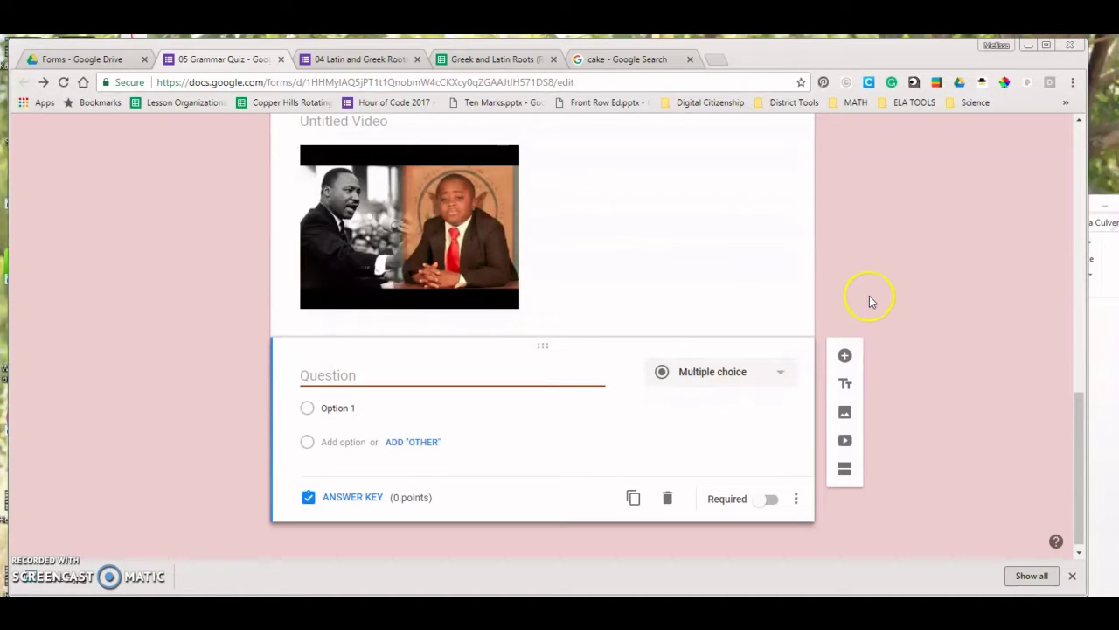
scroll(867, 294, "up", 1)
scroll(735, 303, "up", 2)
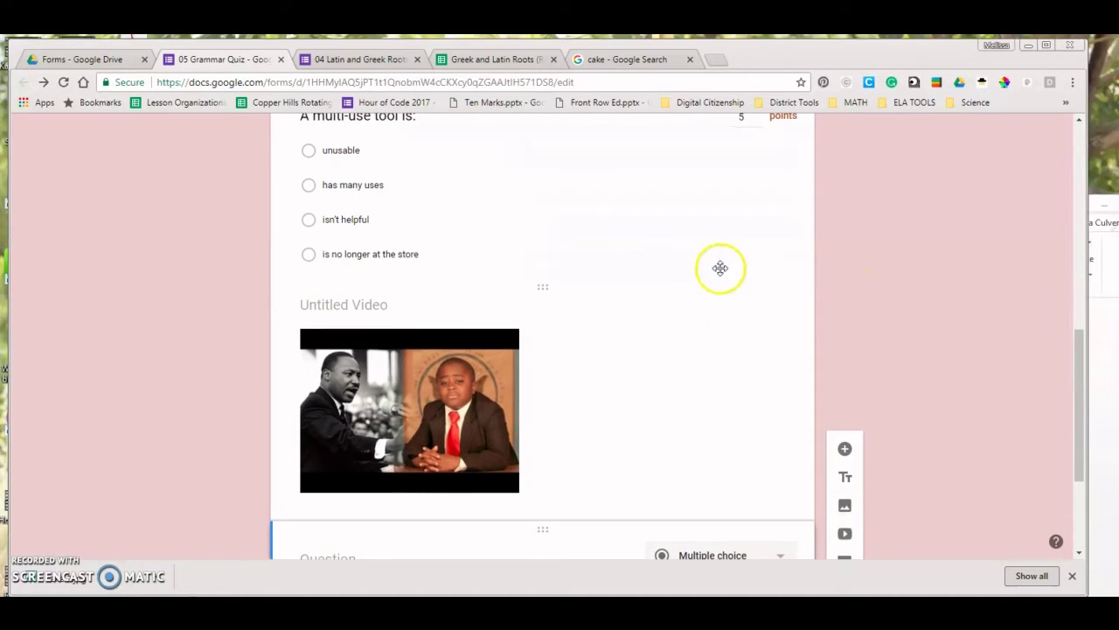
left_click(609, 288)
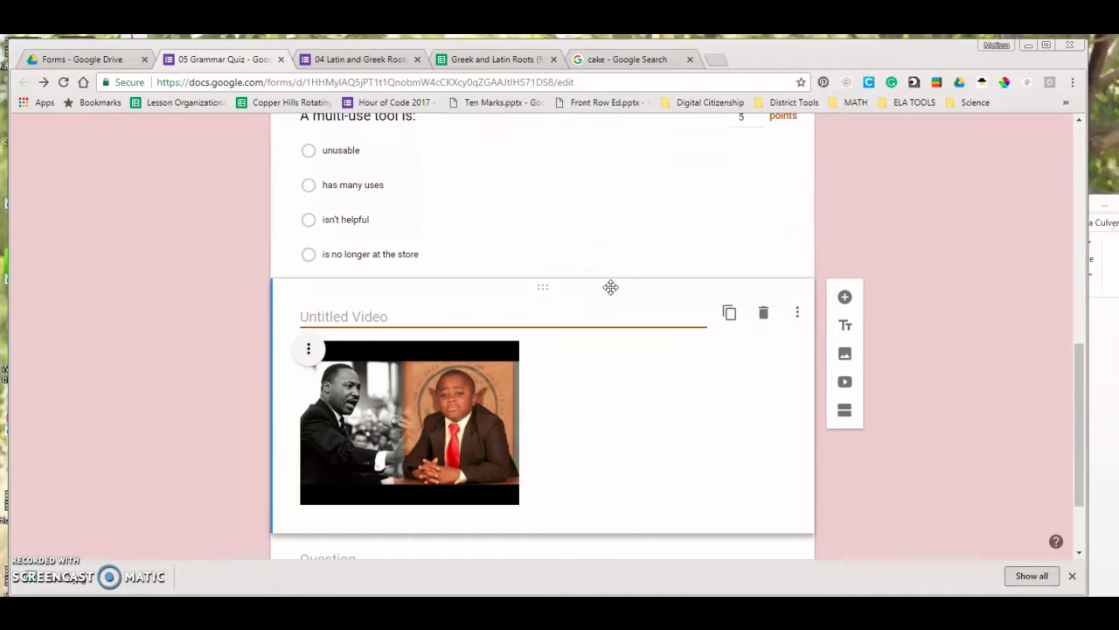
left_click(764, 316)
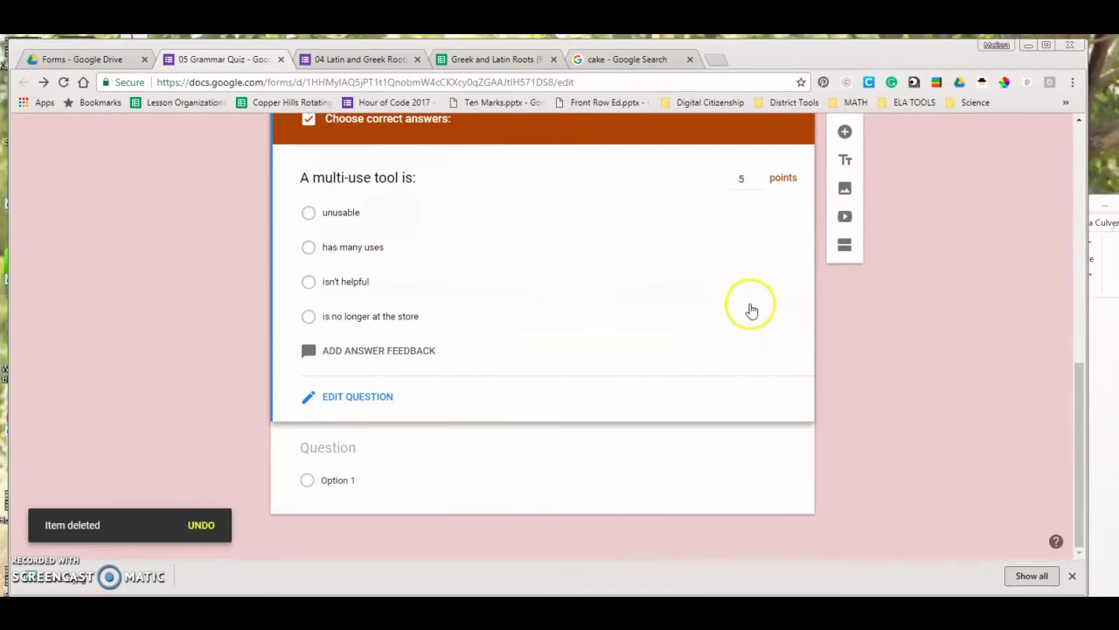
left_click(635, 462)
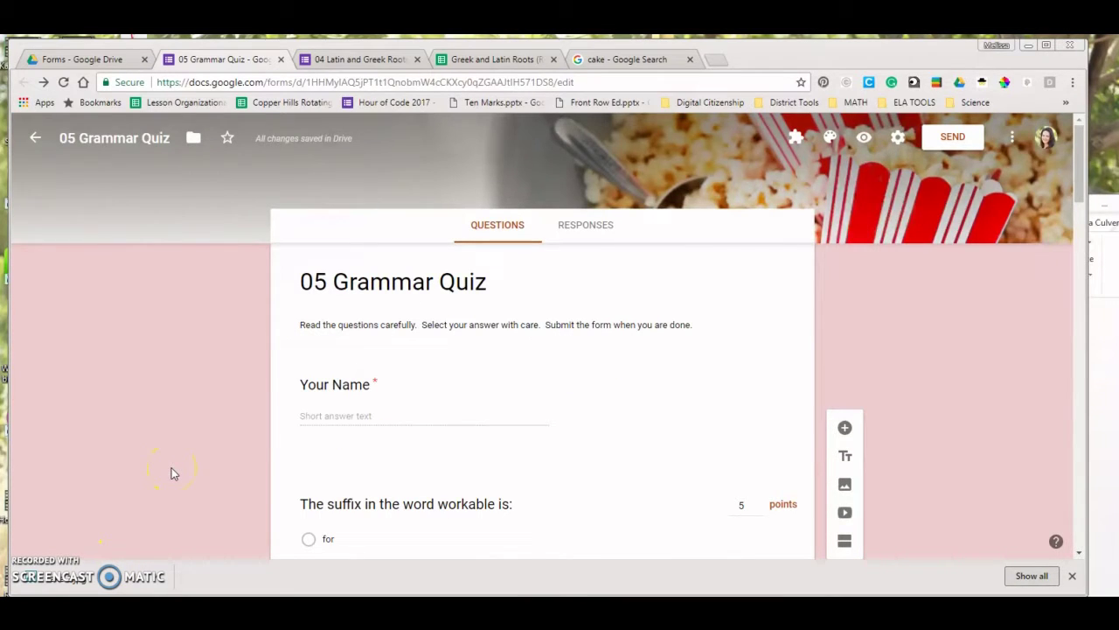
Review the quiz questions, their marked answers and points, from the suffix question down to the correctly written sentence question.
scroll(874, 349, "down", 5)
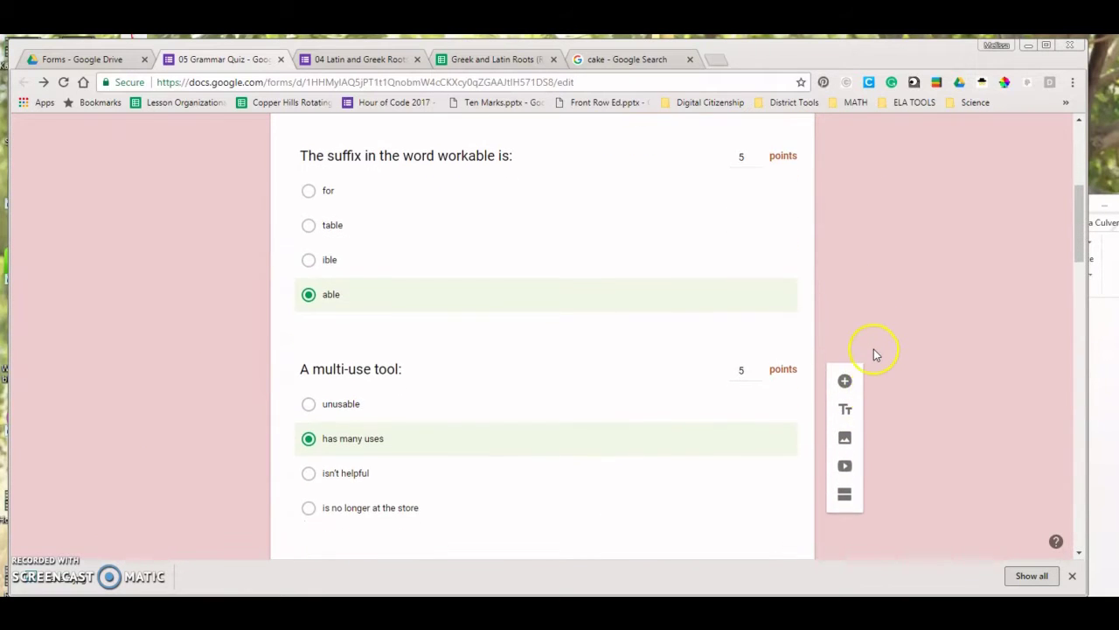
scroll(877, 354, "down", 2)
scroll(877, 354, "down", 2)
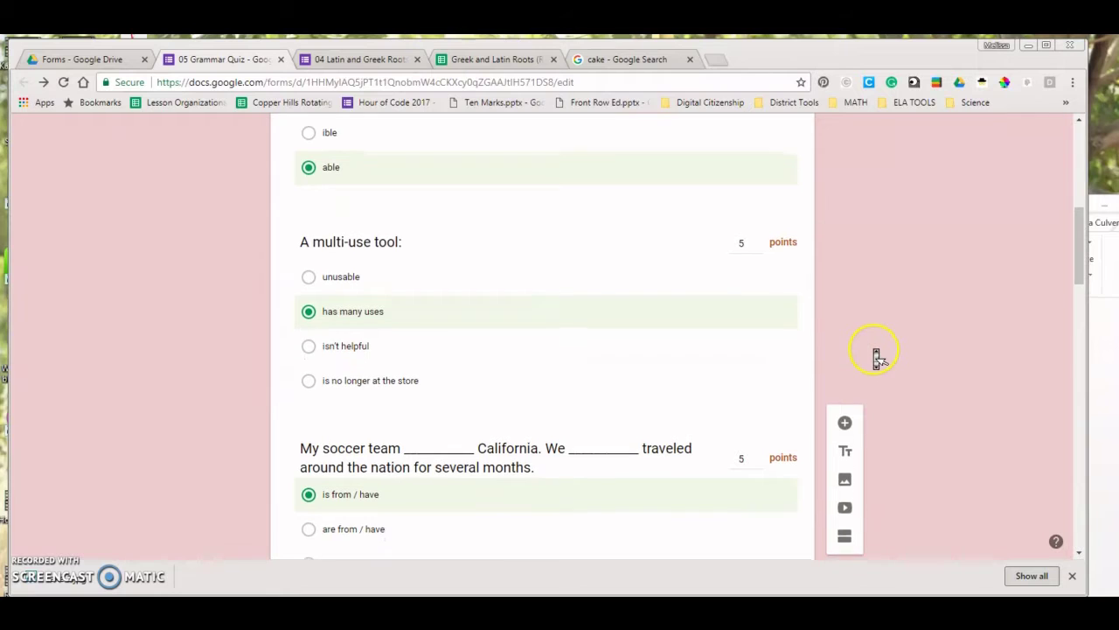
scroll(877, 354, "down", 2)
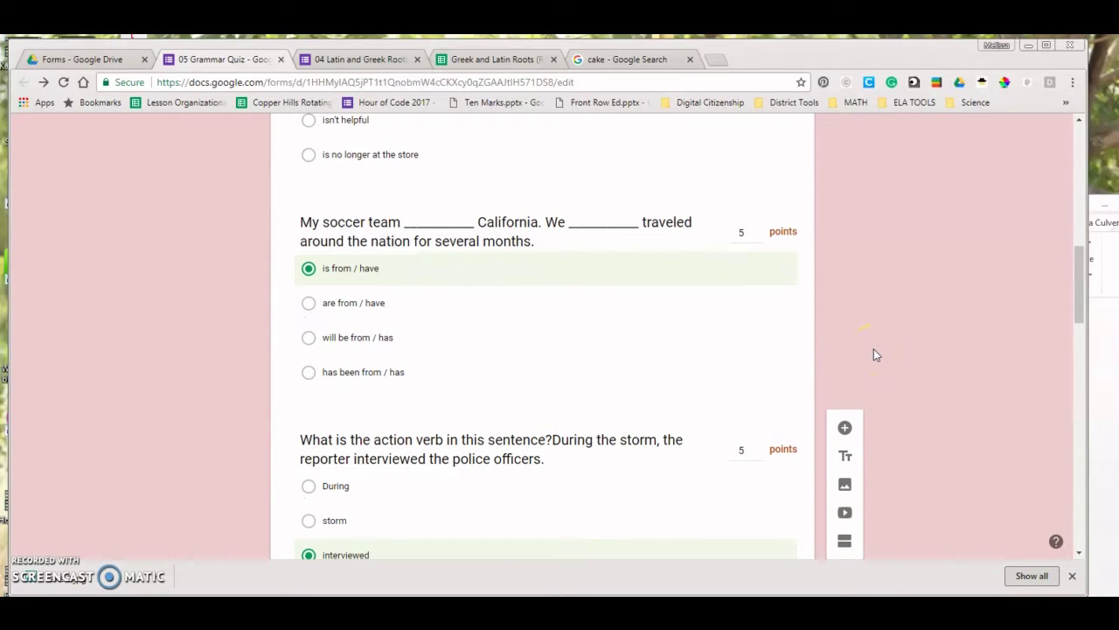
scroll(875, 354, "down", 1)
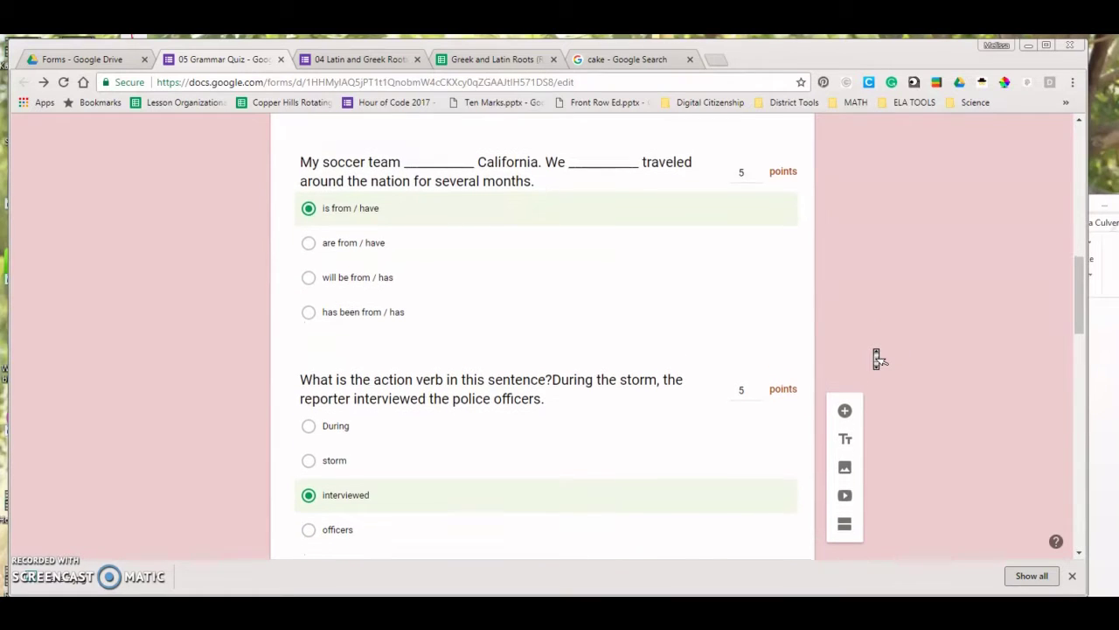
scroll(877, 358, "down", 2)
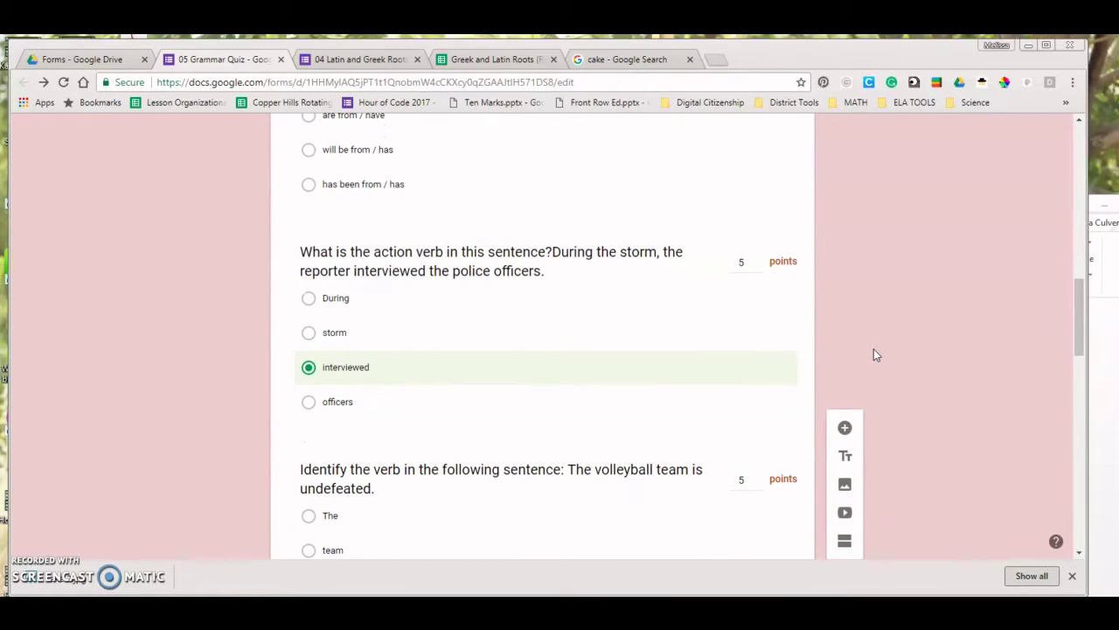
scroll(876, 354, "down", 2)
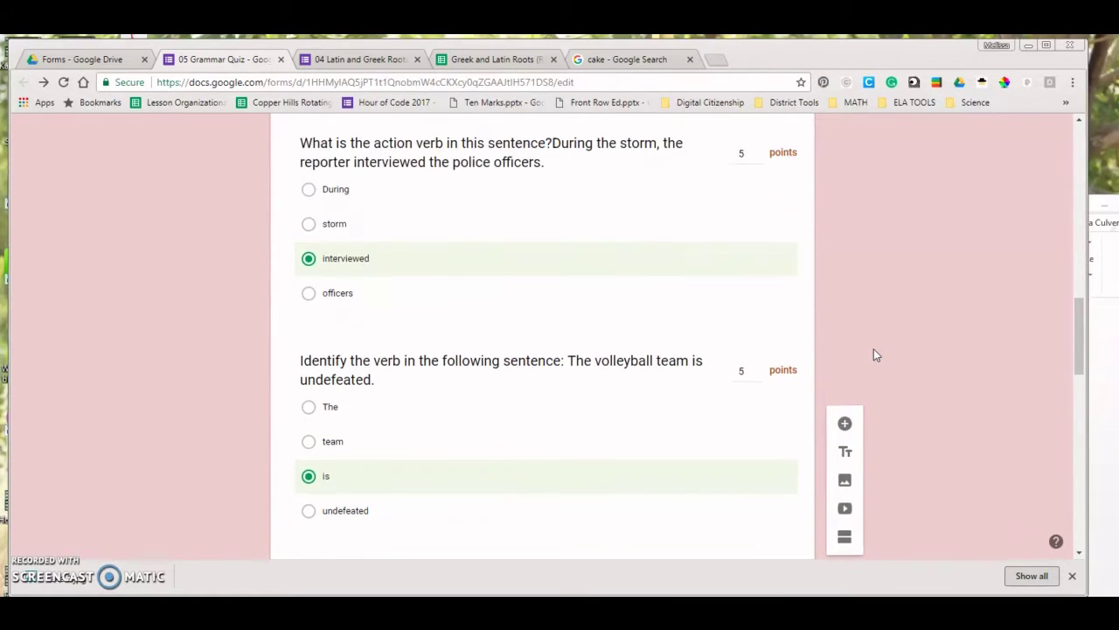
scroll(876, 354, "down", 2)
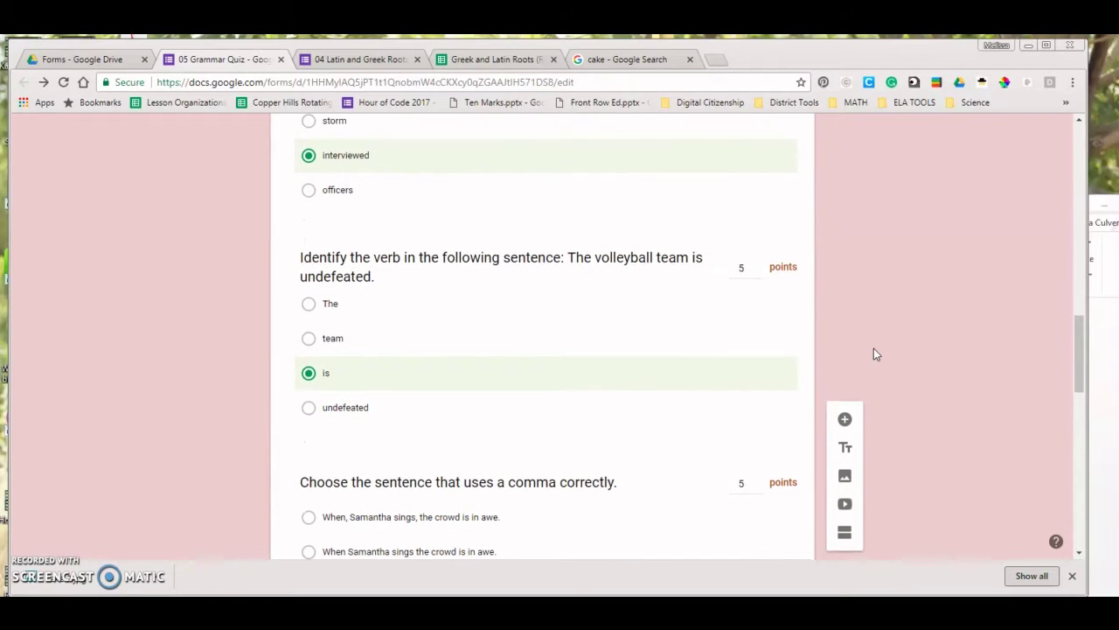
scroll(875, 354, "down", 3)
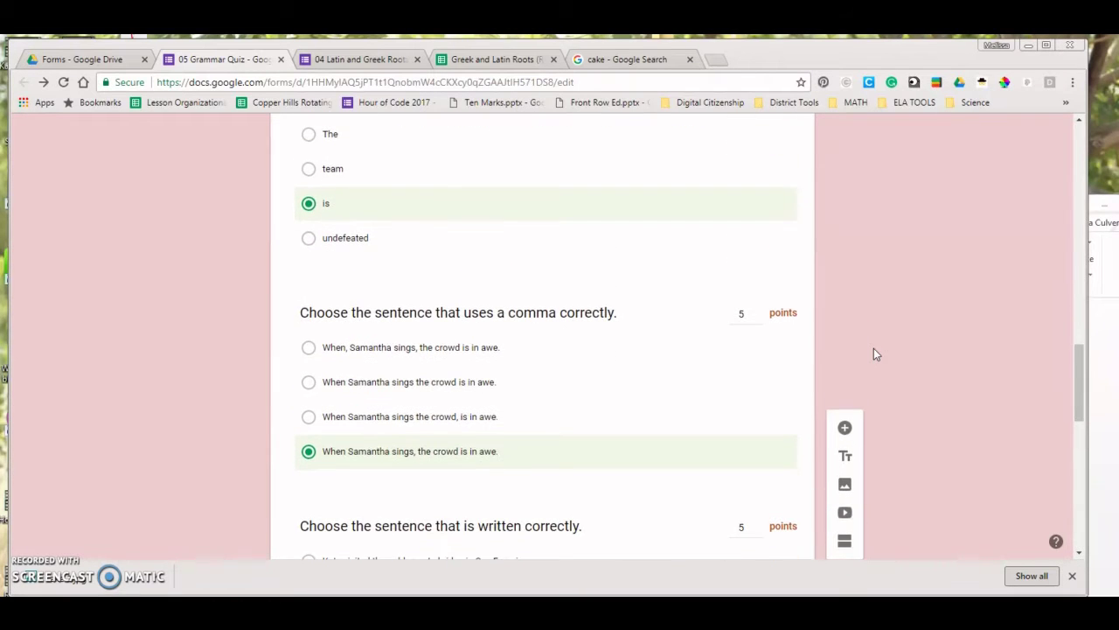
scroll(876, 353, "down", 1)
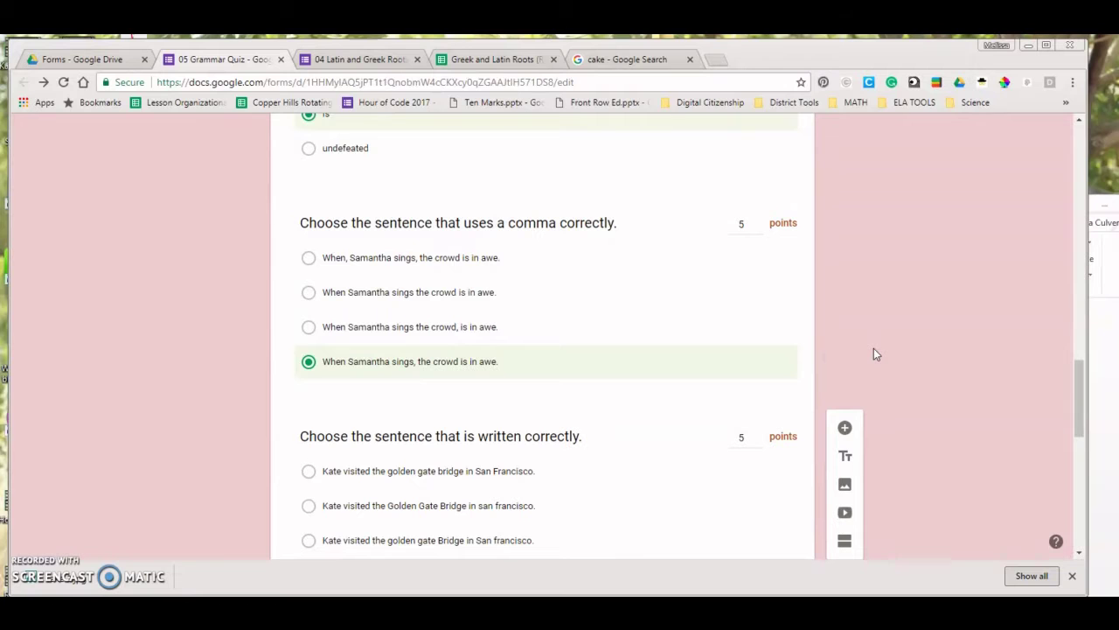
scroll(874, 354, "down", 1)
scroll(875, 354, "down", 1)
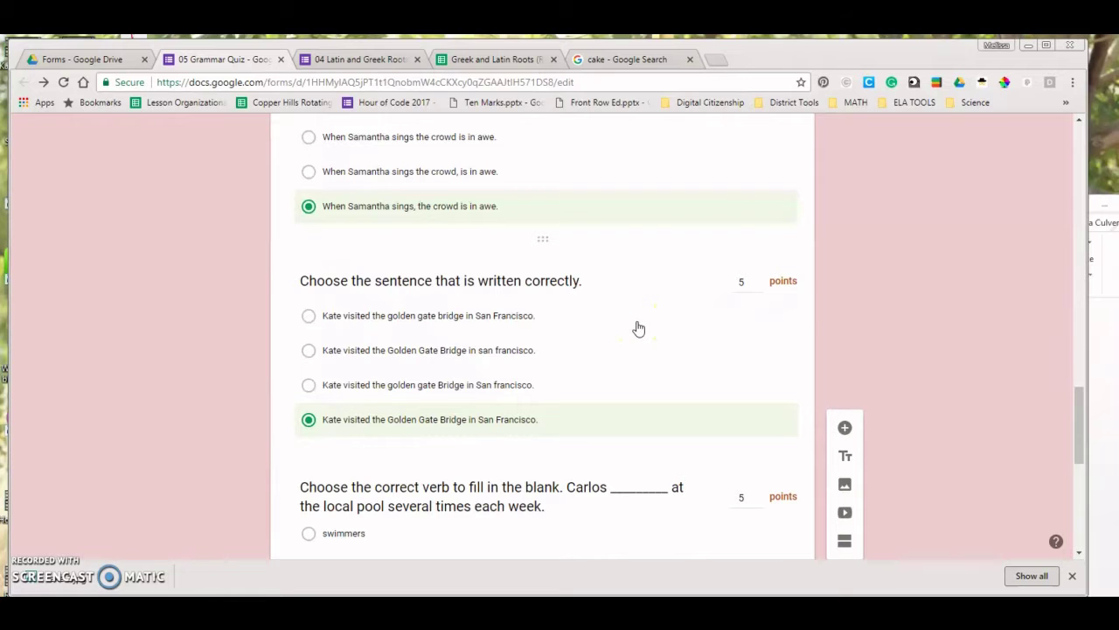
Open the answer key of "Choose the sentence that is written correctly." and leave only the fully capitalized "Golden Gate Bridge in San Francisco" option marked.
right_click(638, 327)
left_click(615, 341)
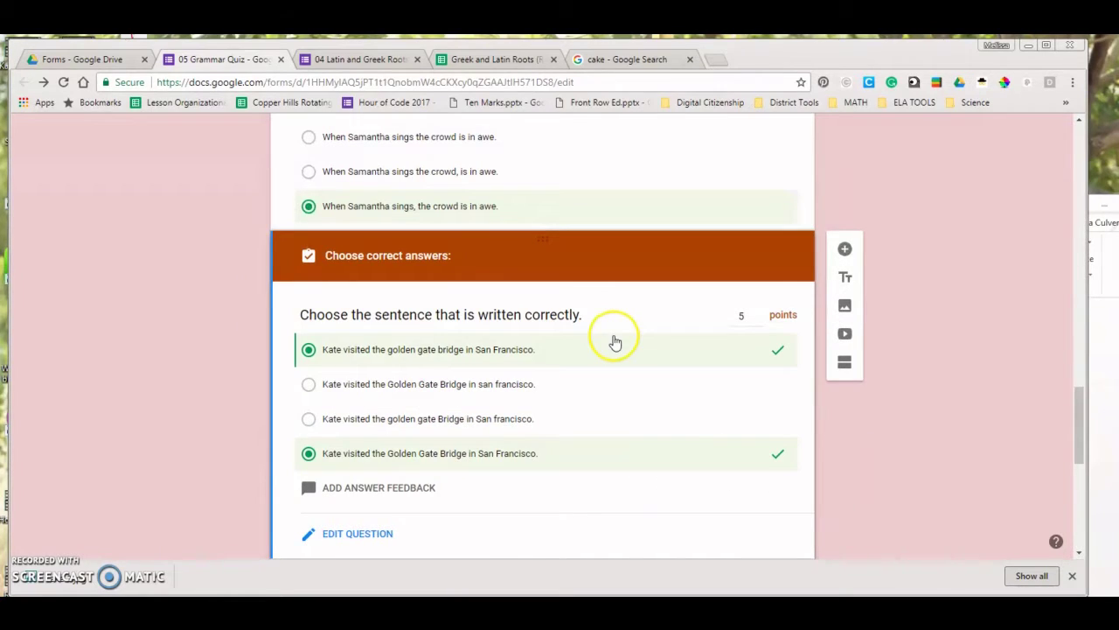
left_click(627, 355)
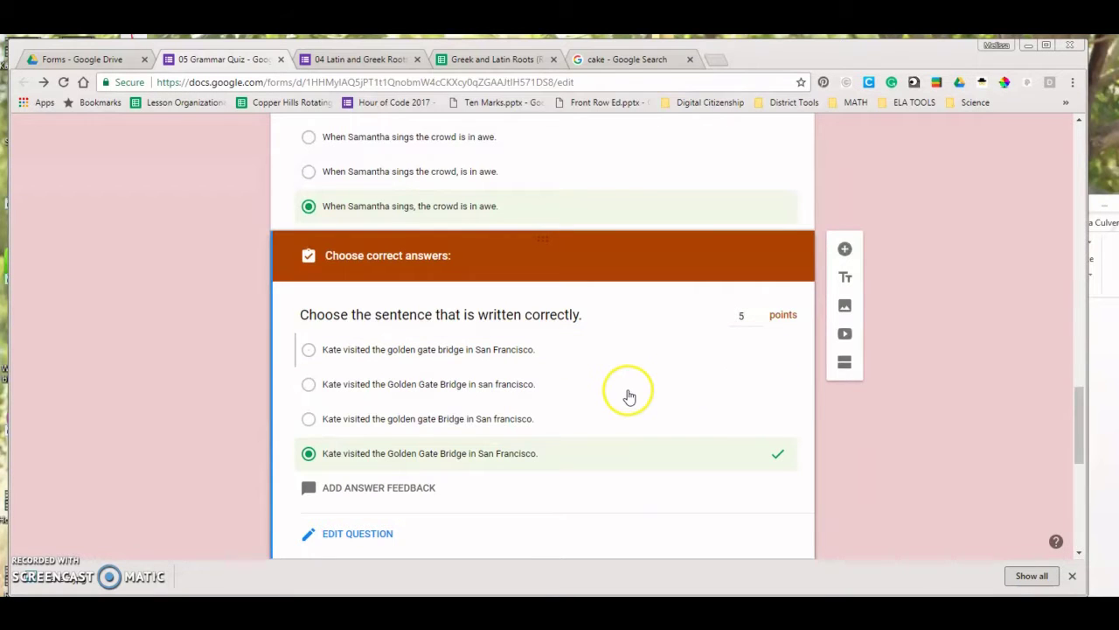
scroll(629, 396, "down", 1)
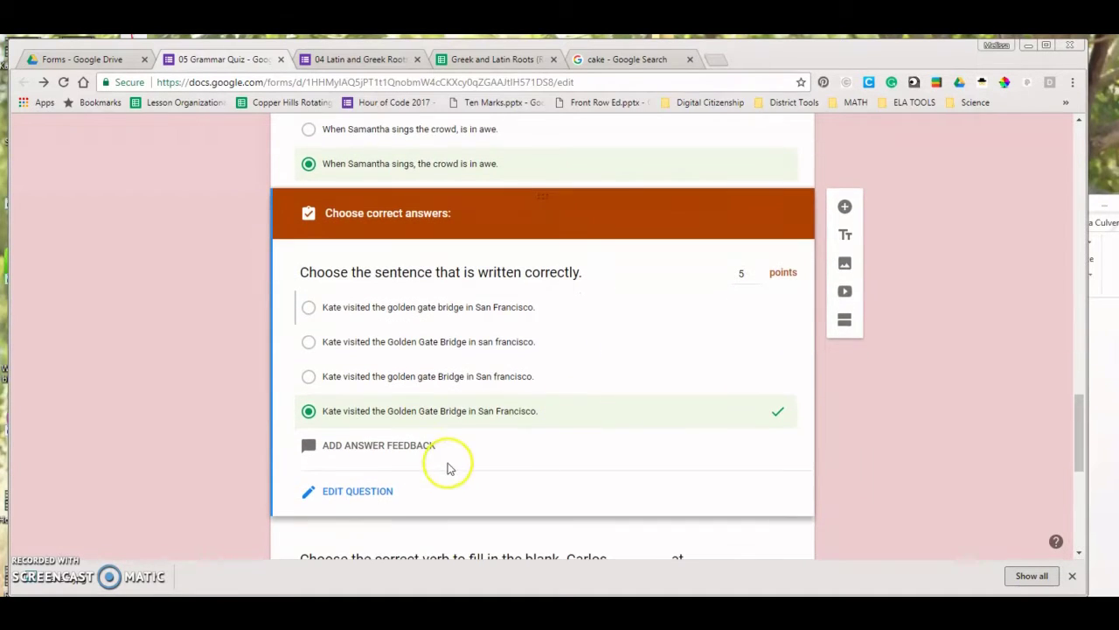
Return to editing "Choose the sentence that is written correctly.", switch its Required setting off and on again, and reopen its answer key.
left_click(372, 491)
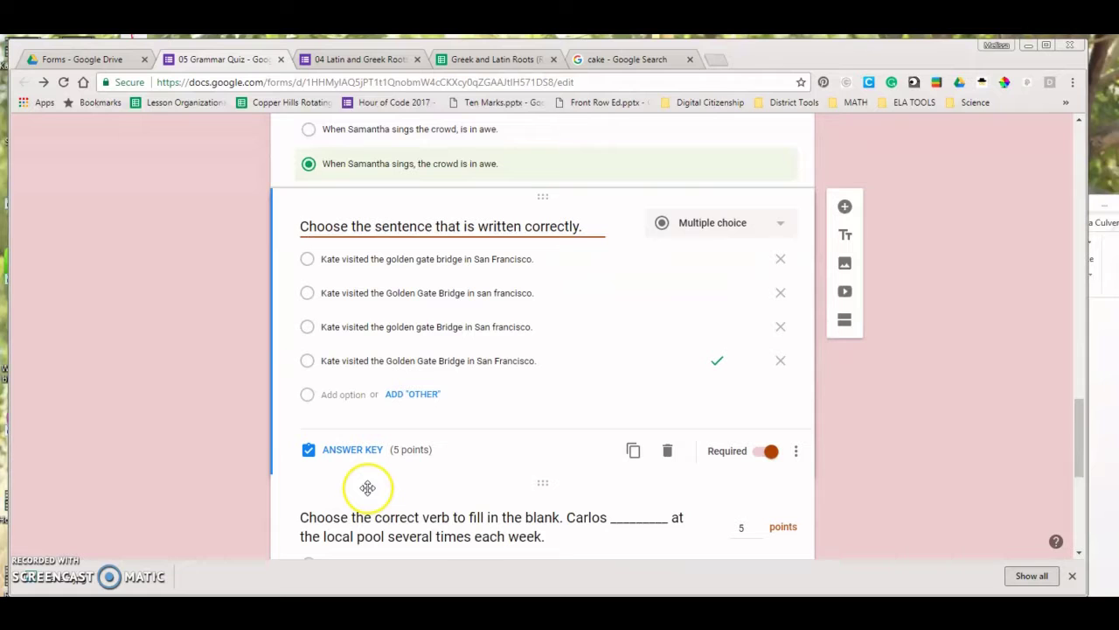
left_click(770, 452)
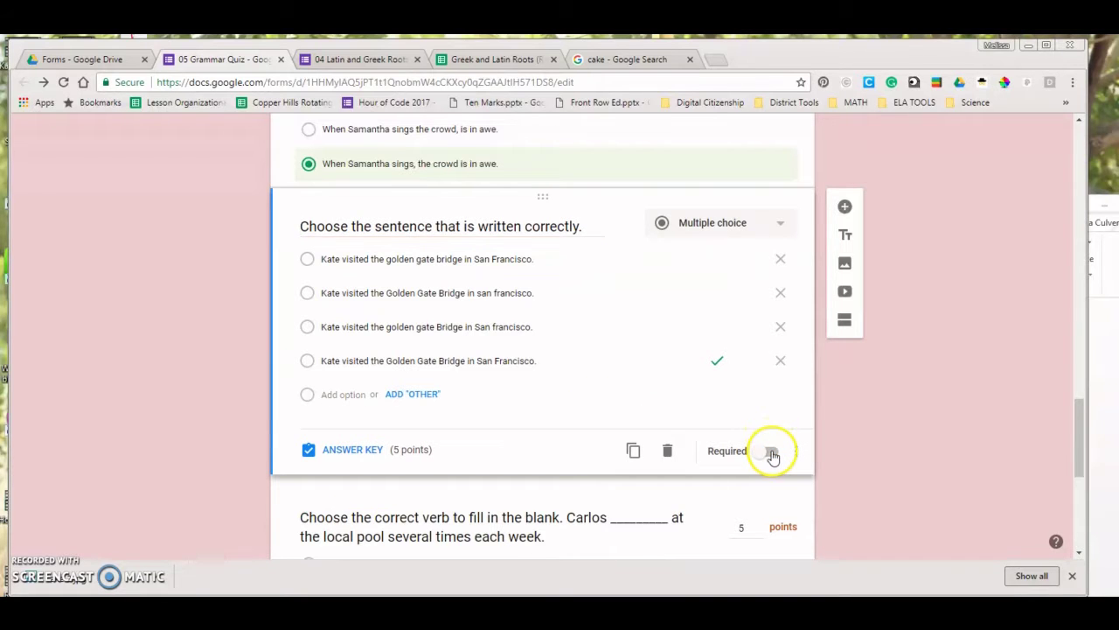
left_click(769, 453)
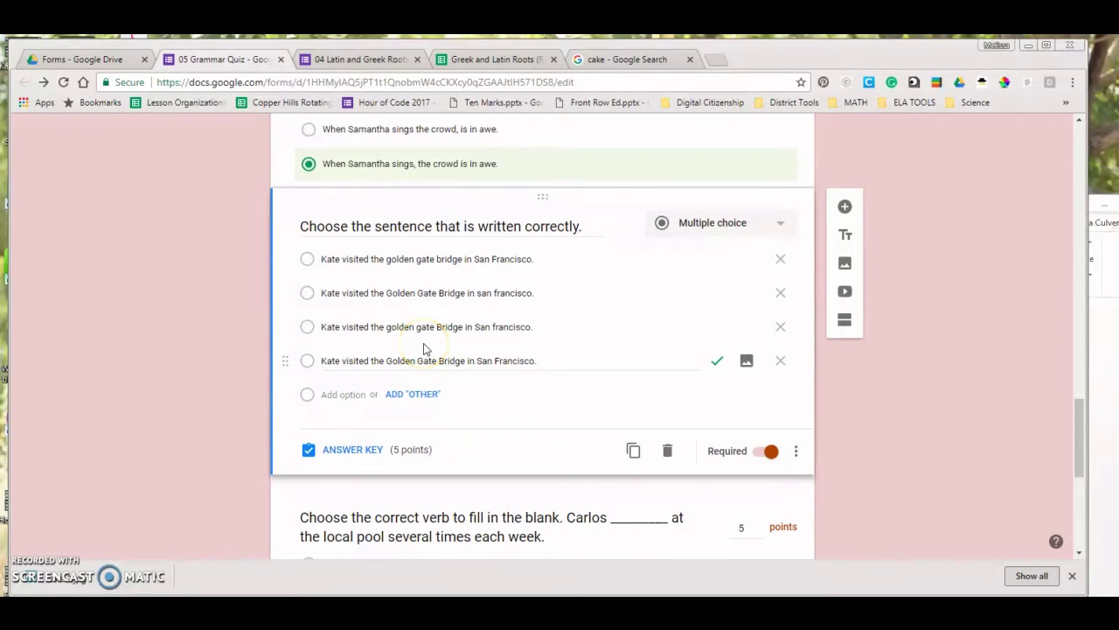
left_click(359, 450)
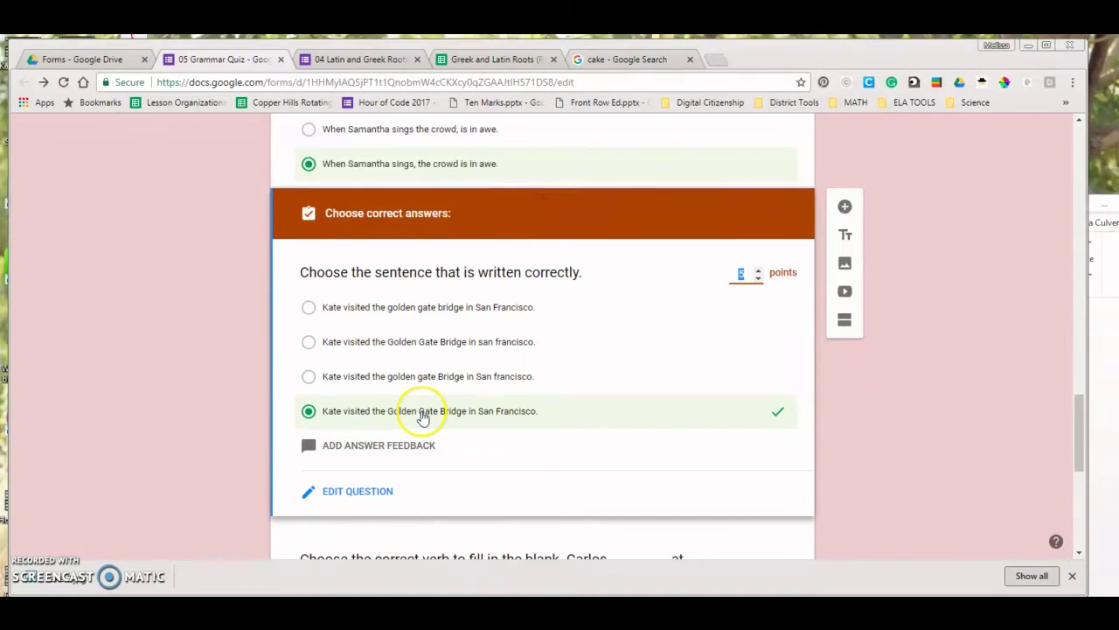
Add a new section directly after the "Choose the correct verb to fill in the blank" question.
scroll(868, 415, "down", 1)
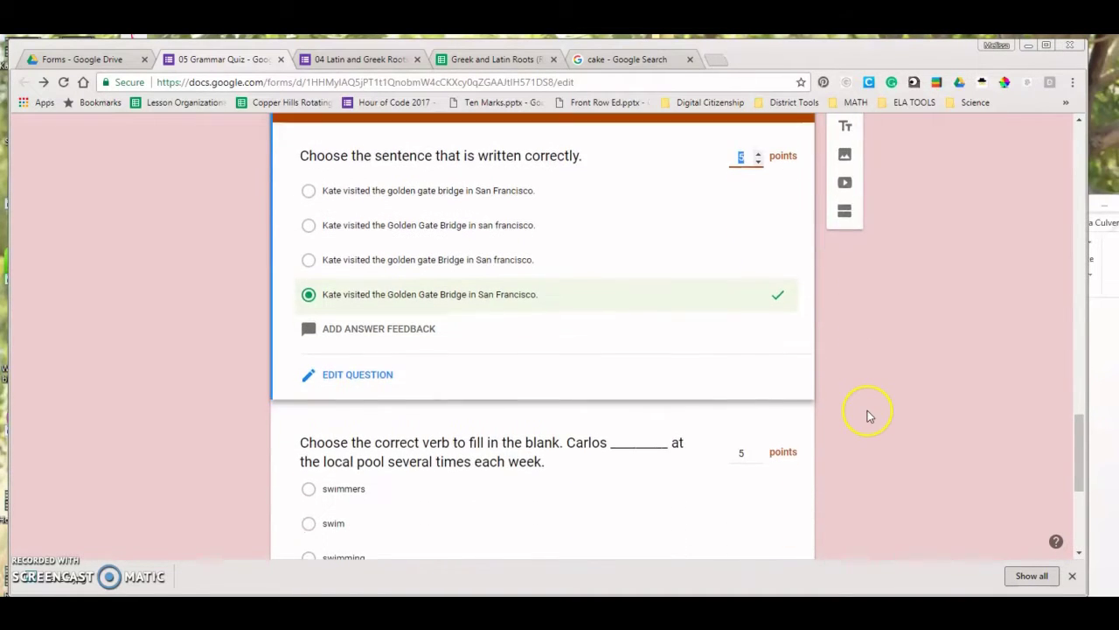
scroll(869, 416, "down", 2)
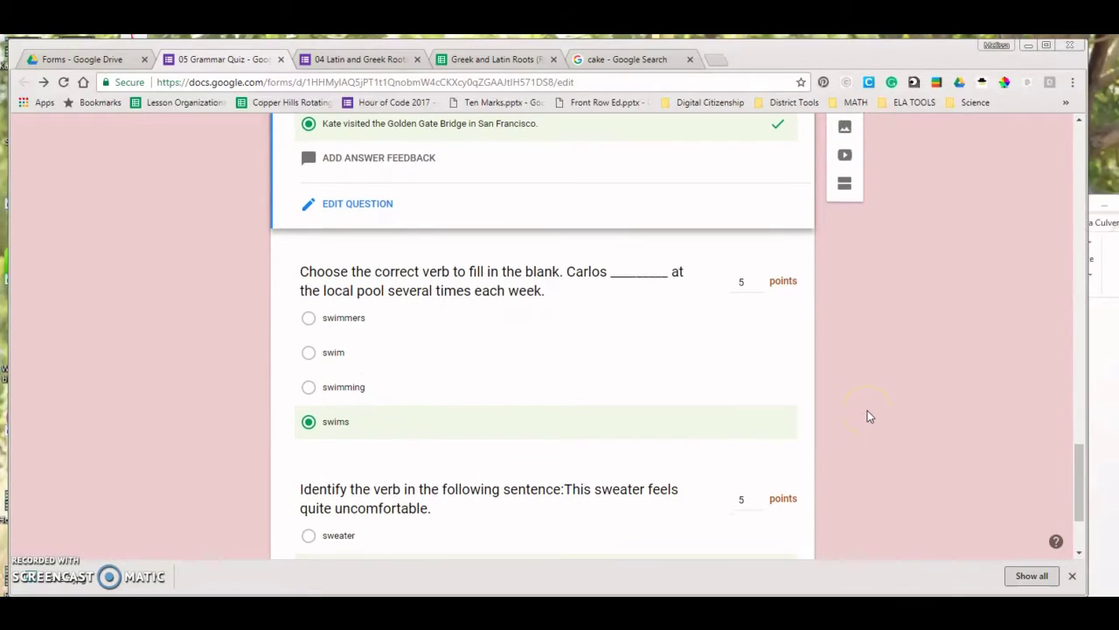
scroll(867, 416, "down", 2)
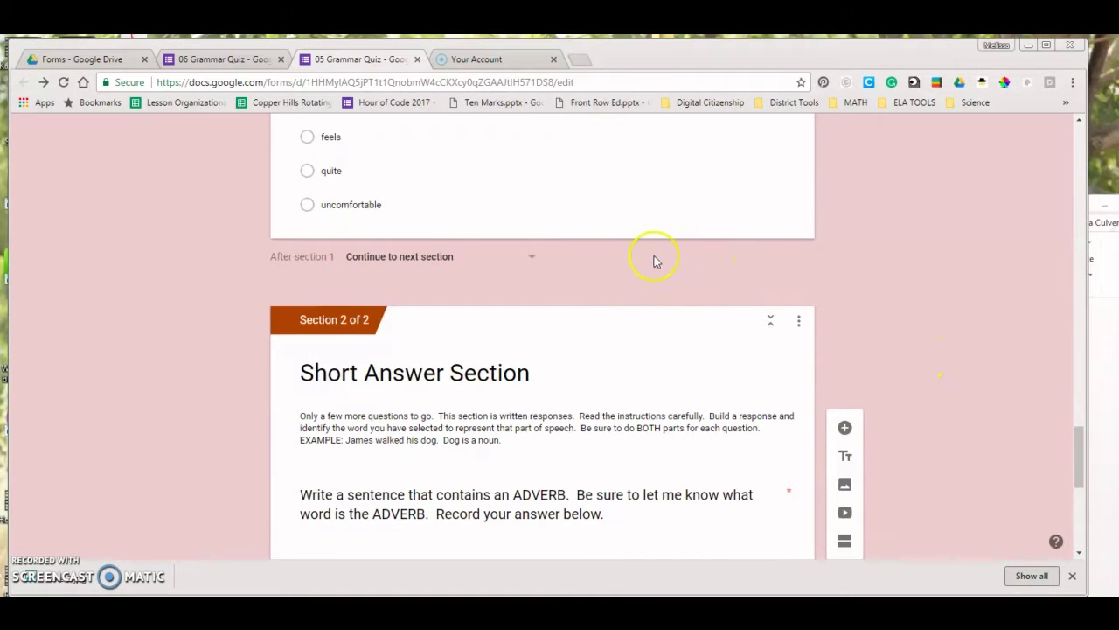
scroll(647, 267, "up", 3)
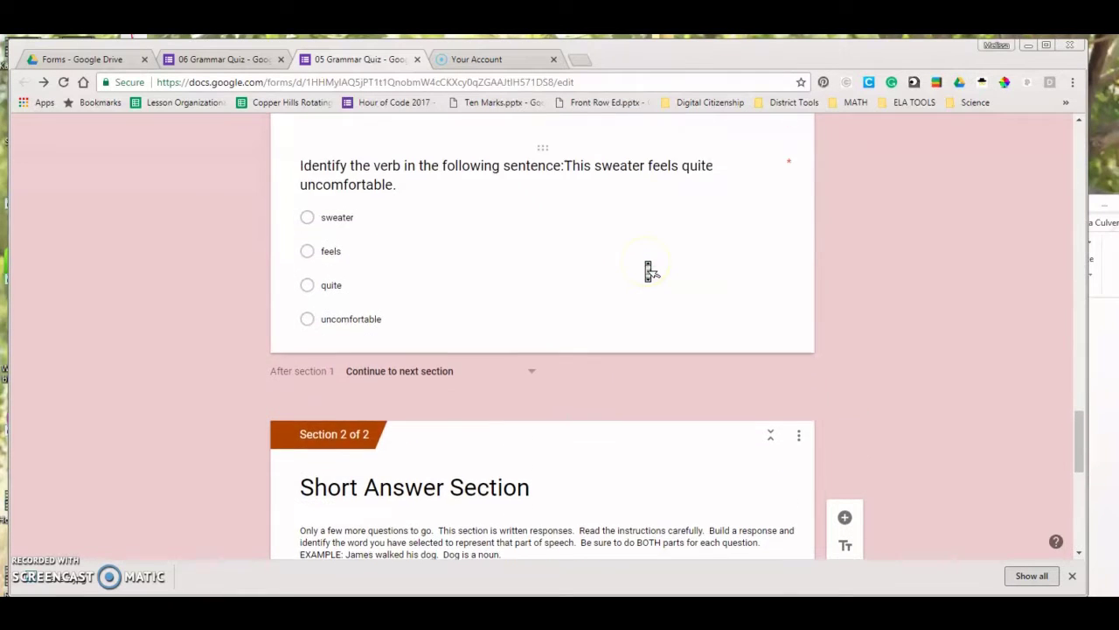
left_click(645, 263)
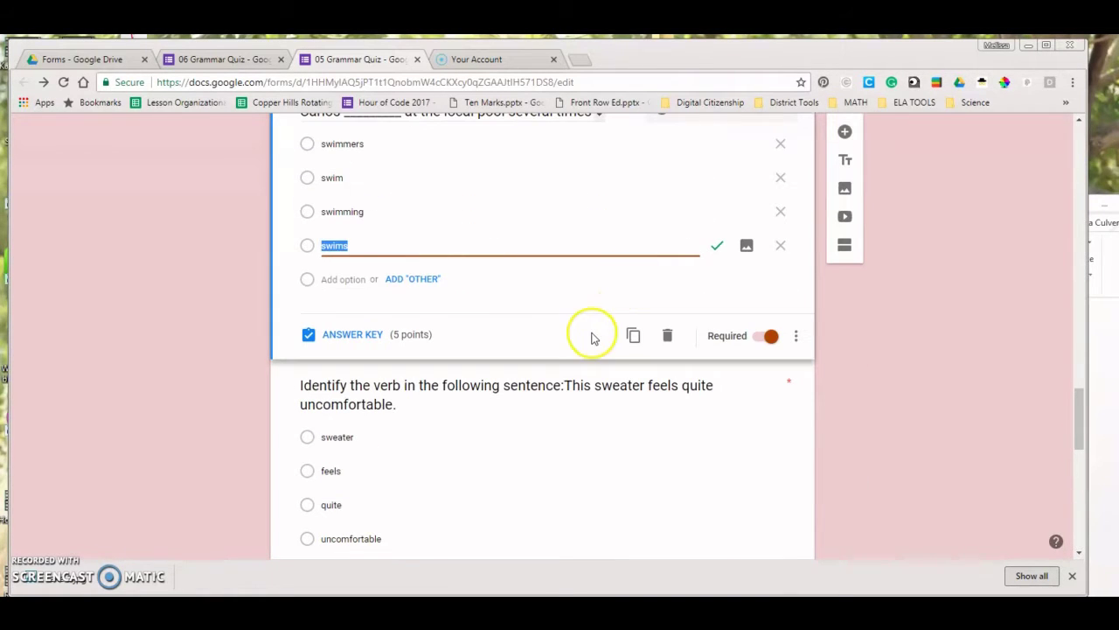
left_click(590, 411)
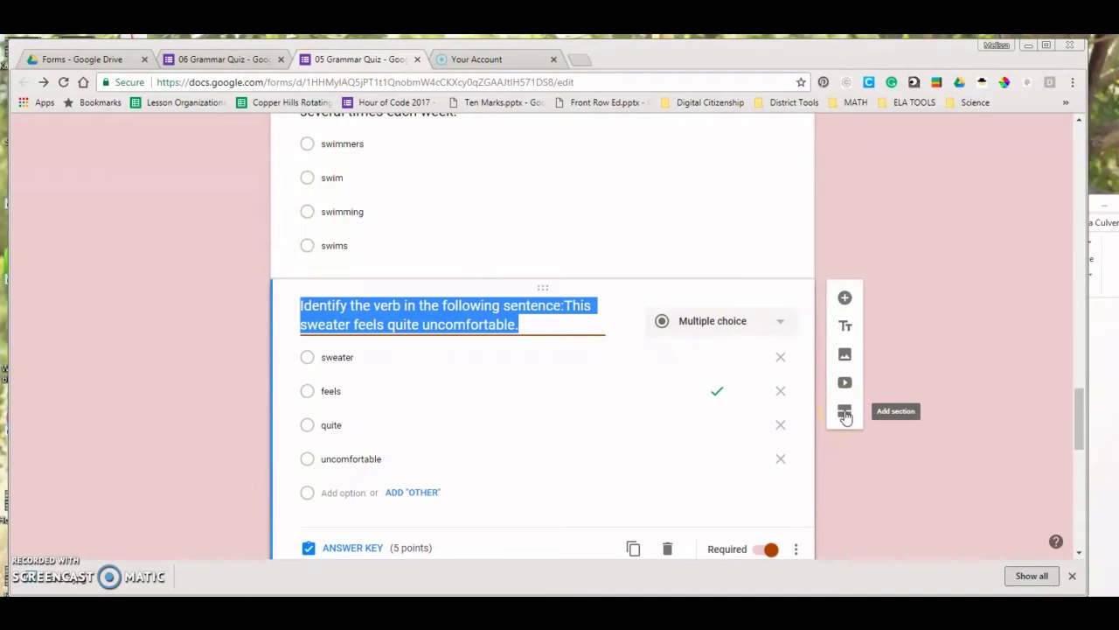
scroll(794, 257, "up", 1)
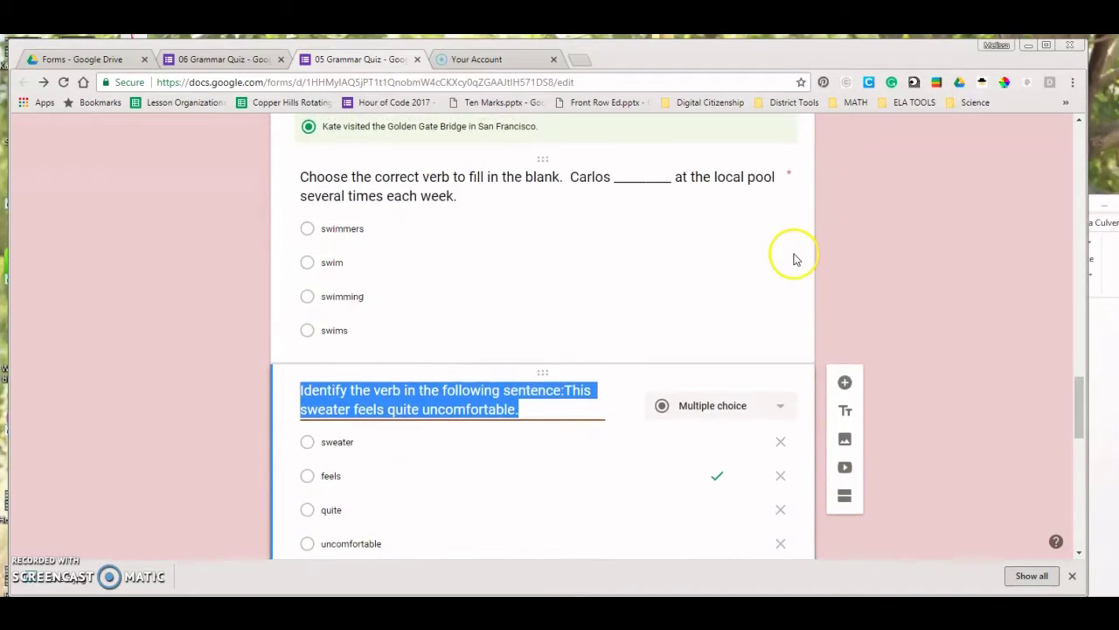
left_click(753, 256)
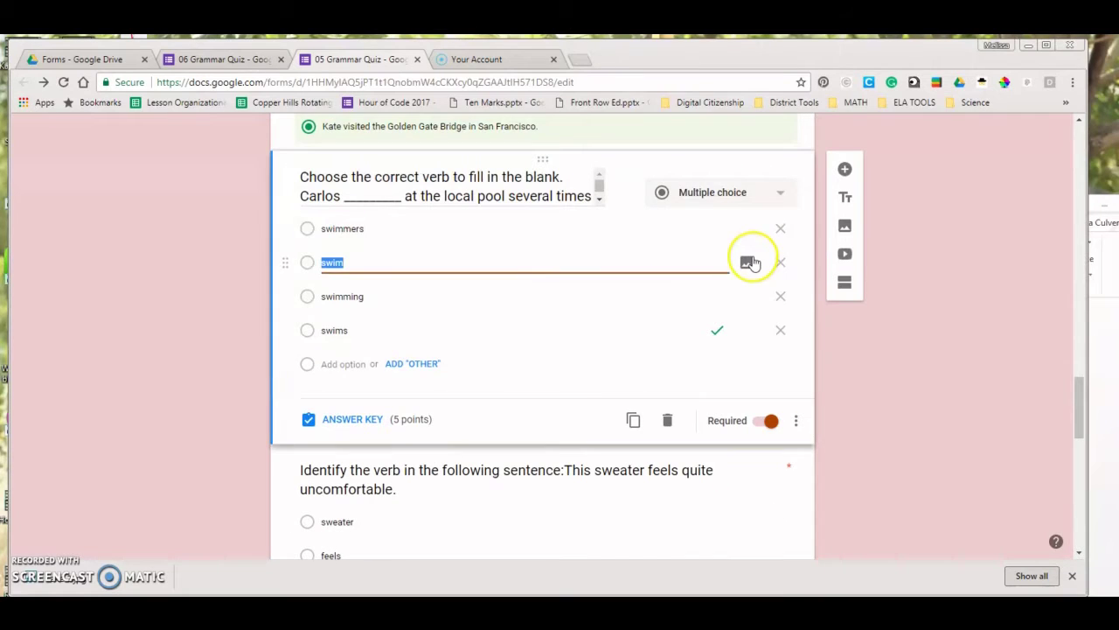
left_click(844, 283)
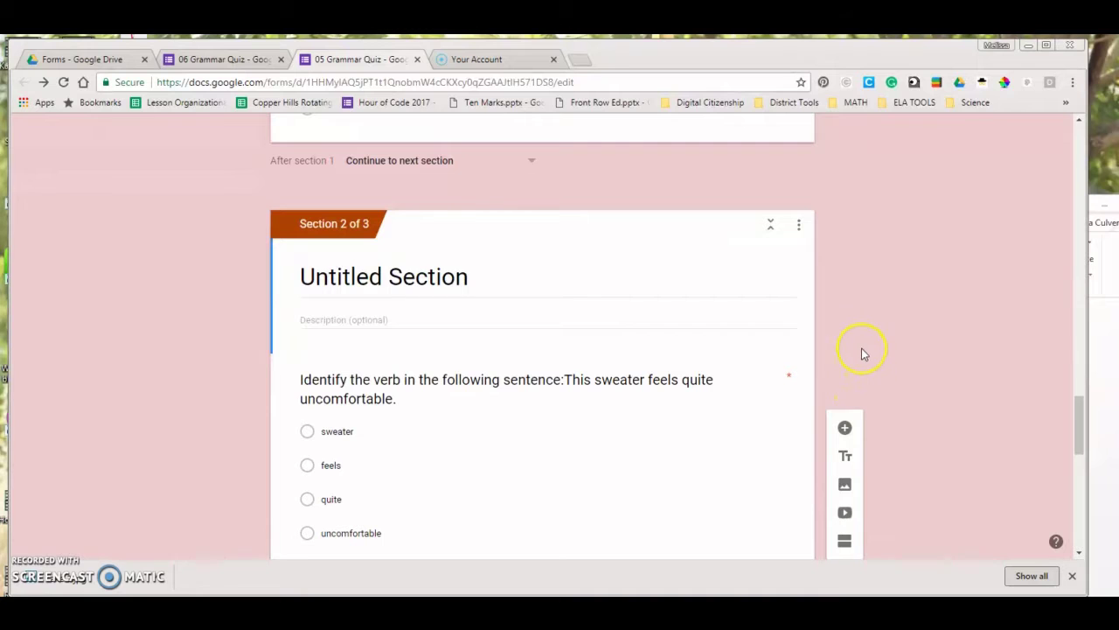
Check where the untitled section splits the quiz and merge it with the section above.
scroll(862, 353, "up", 5)
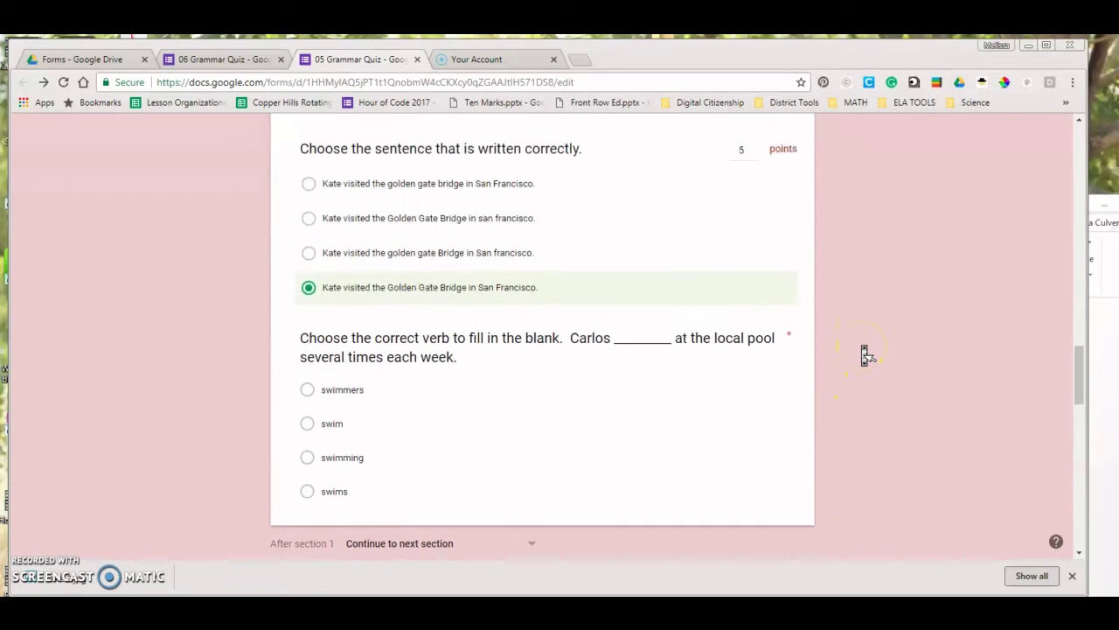
scroll(866, 354, "down", 6)
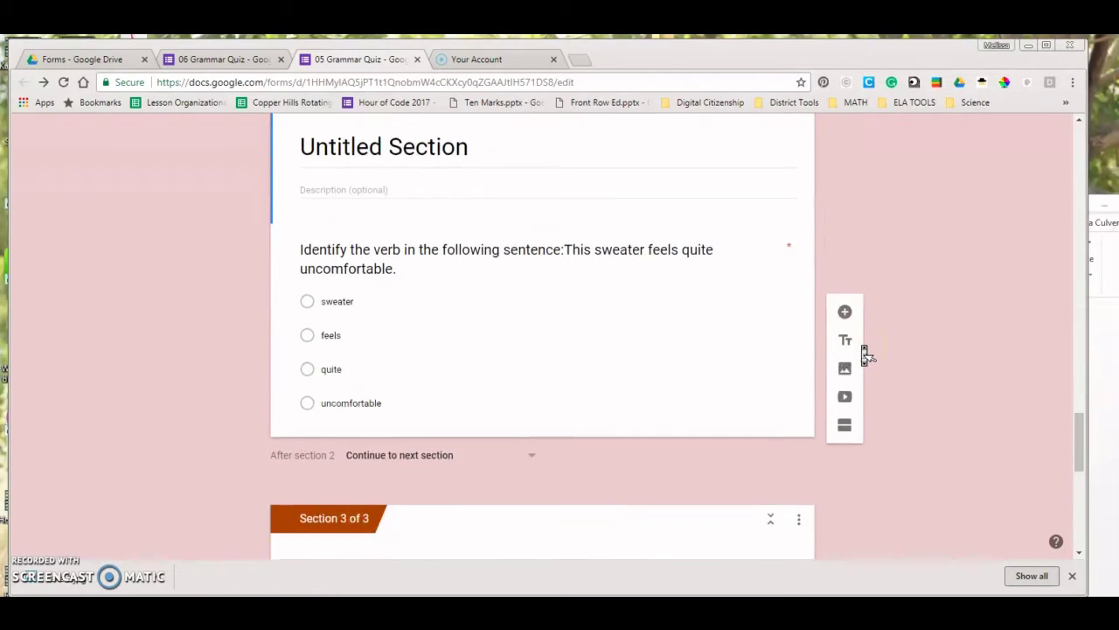
scroll(864, 353, "up", 3)
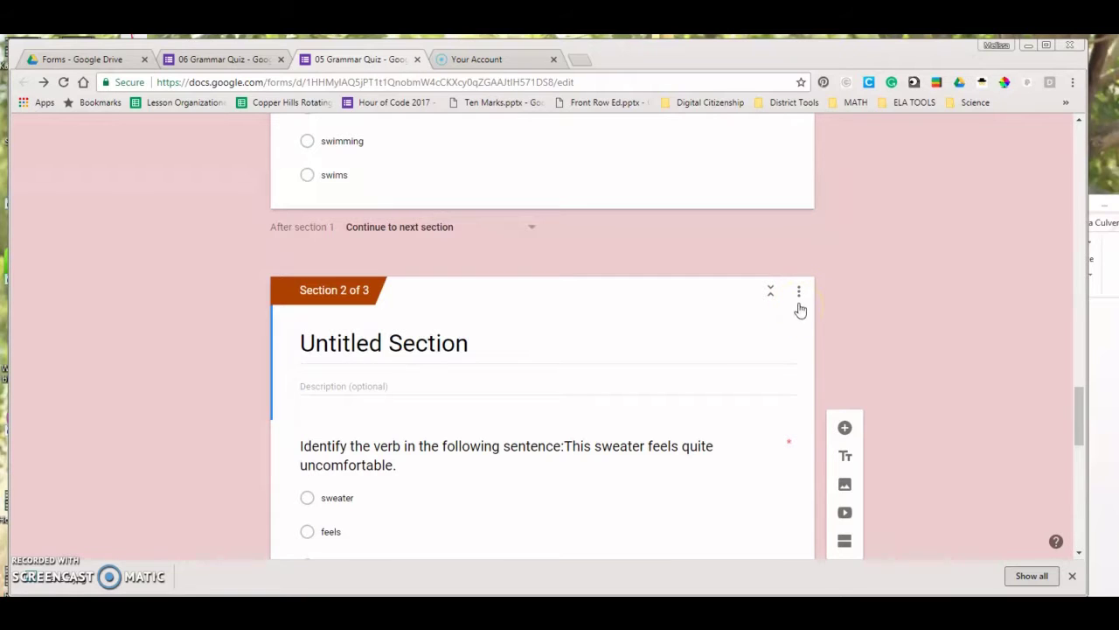
left_click(798, 294)
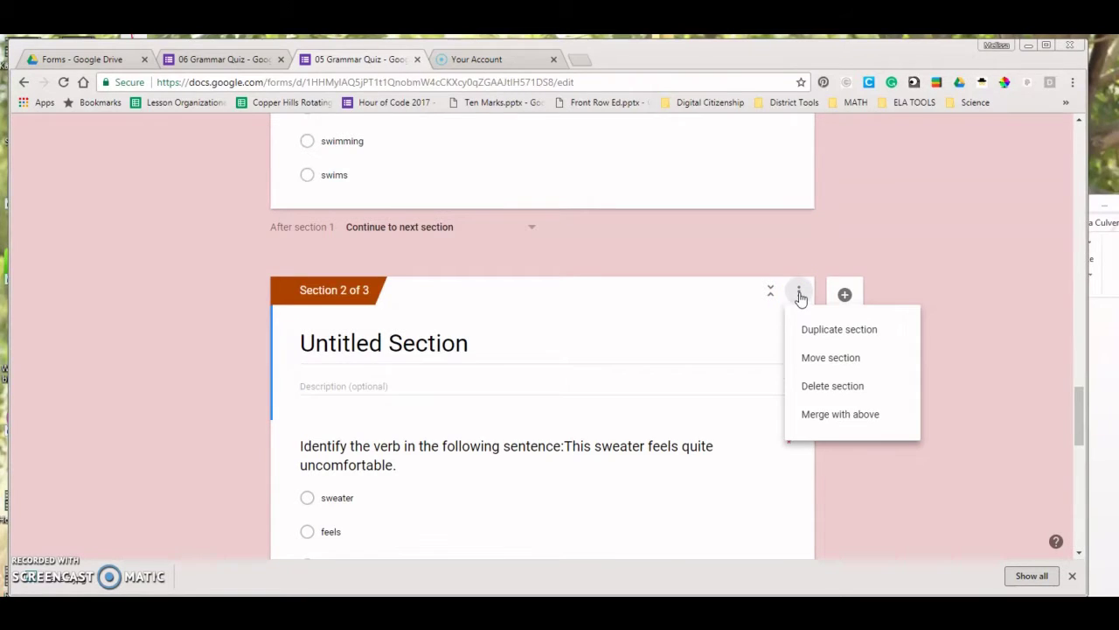
left_click(876, 414)
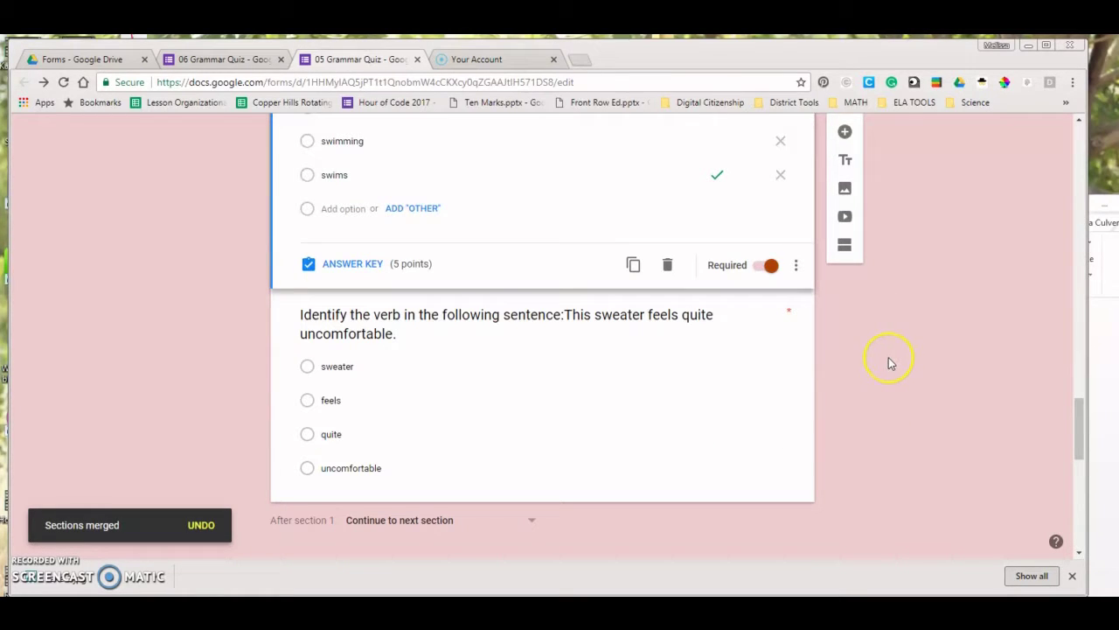
Review the Short Answer Section's description and its ADVERB, VERB and PREPOSITION sentence-writing questions.
left_click(647, 394)
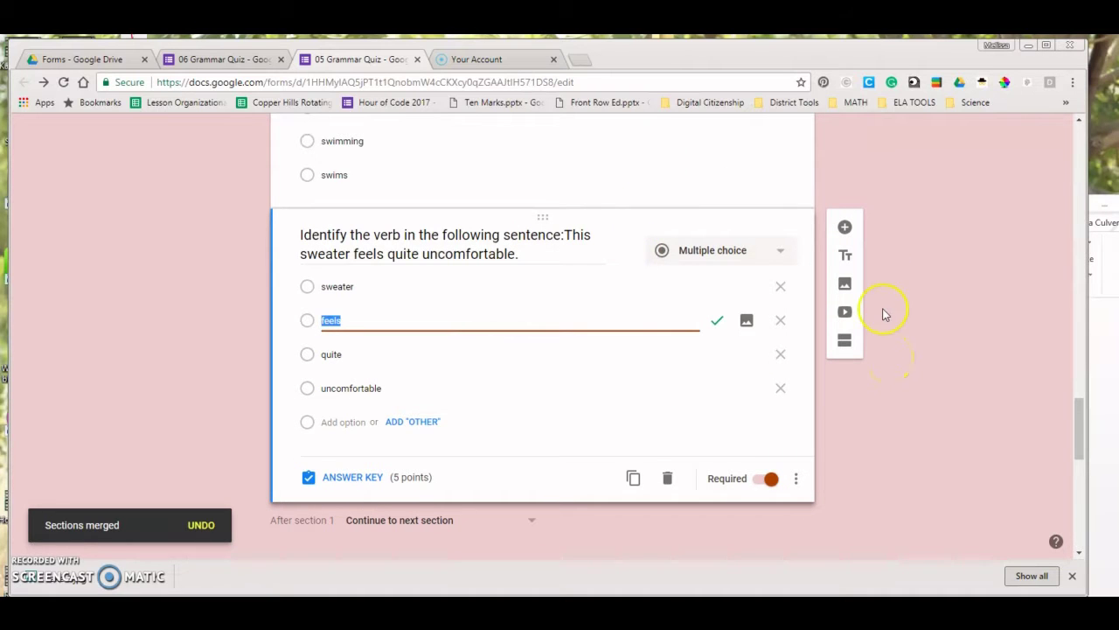
scroll(866, 409, "down", 4)
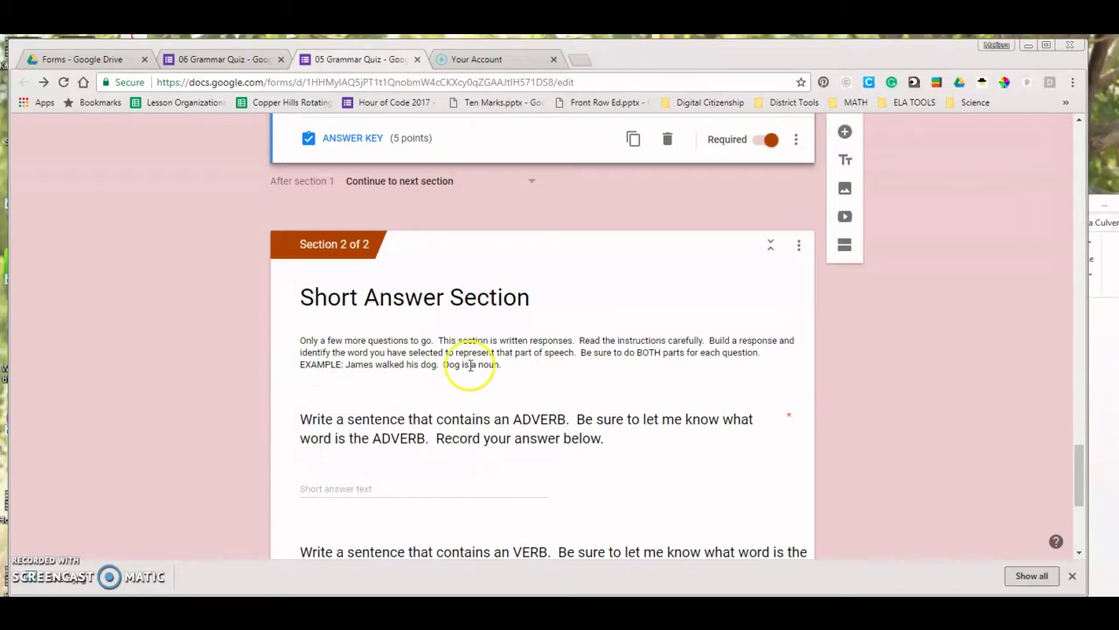
scroll(853, 431, "down", 2)
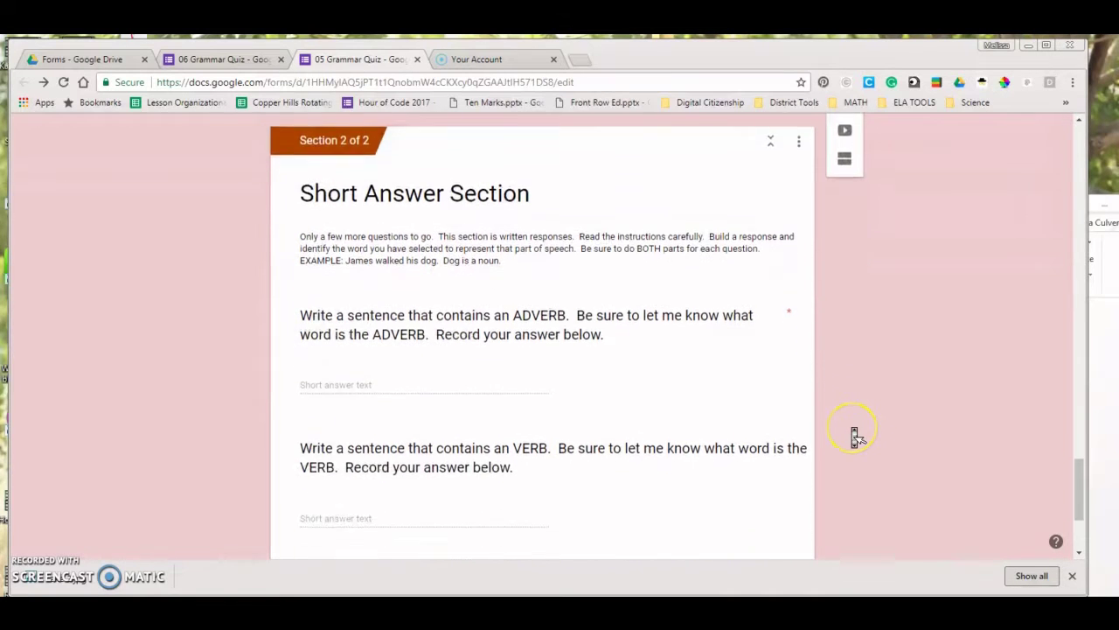
scroll(853, 431, "down", 2)
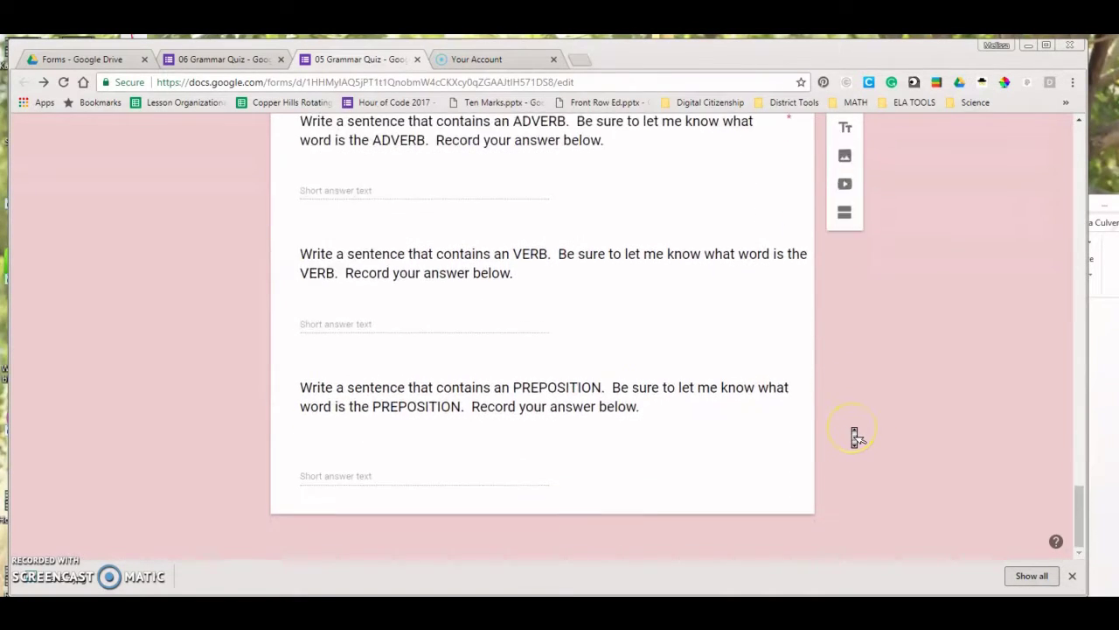
scroll(853, 436, "up", 2)
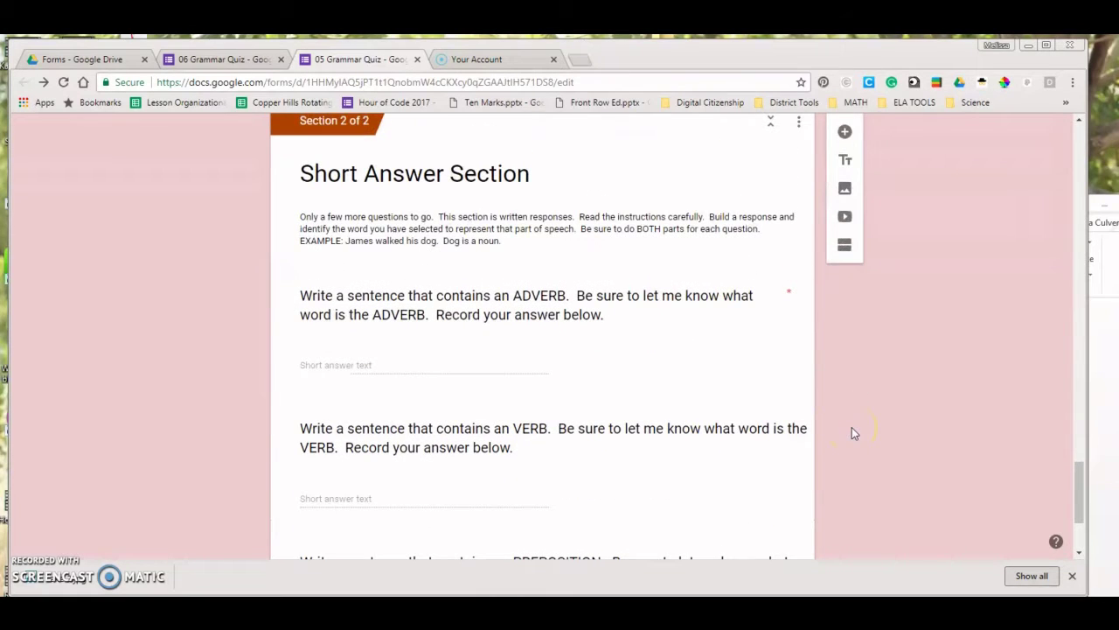
Upload the "cake 2" image as a separate item below the ADVERB question and delete that image item.
right_click(661, 354)
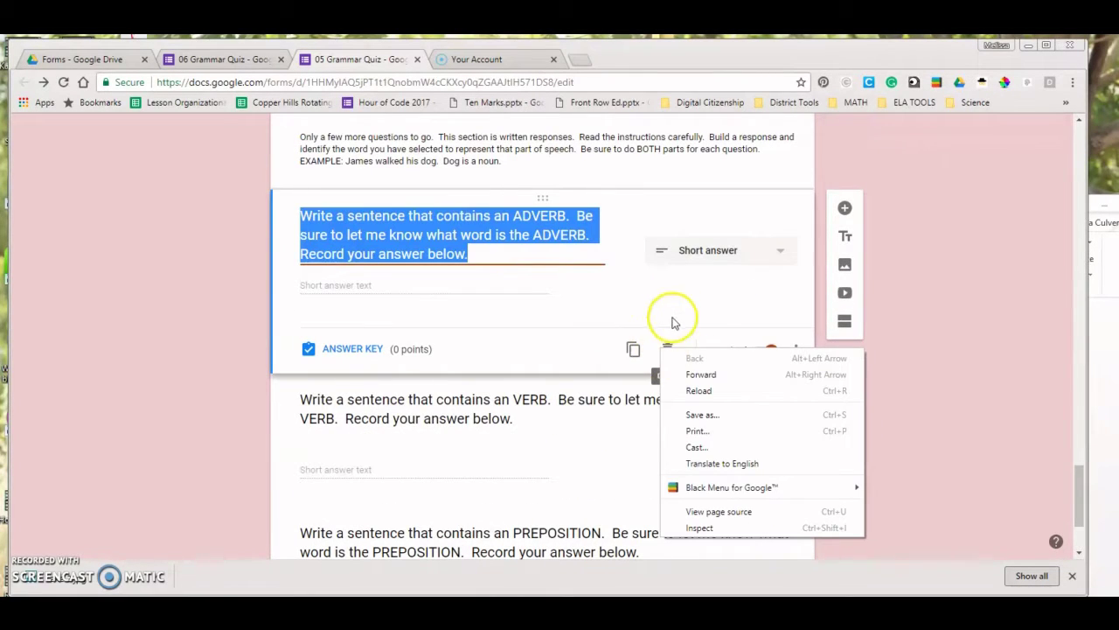
left_click(844, 264)
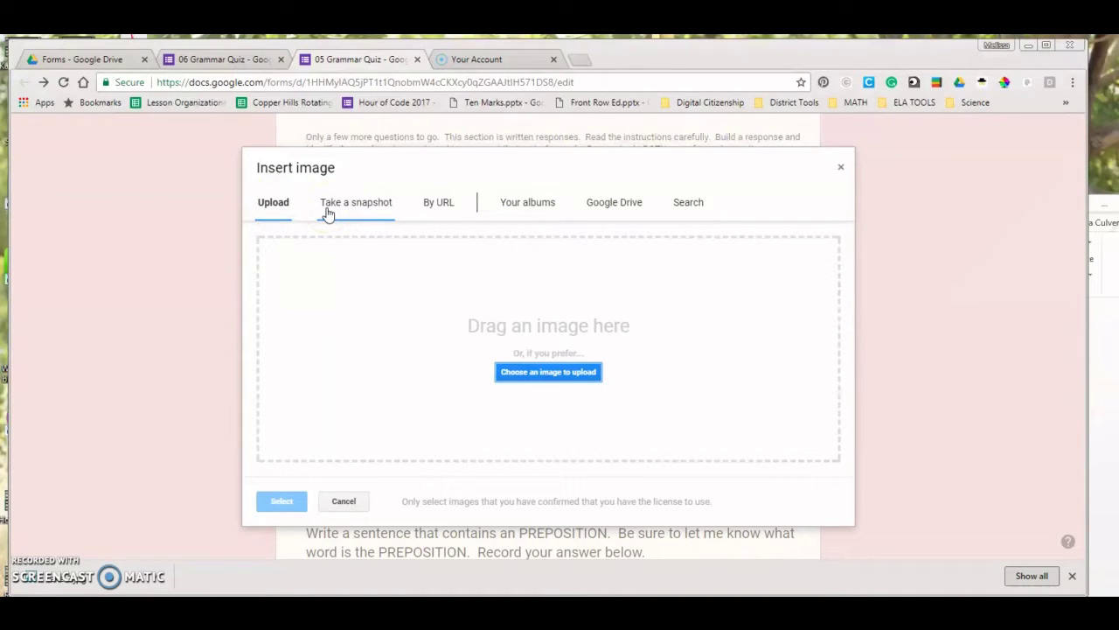
left_click(550, 371)
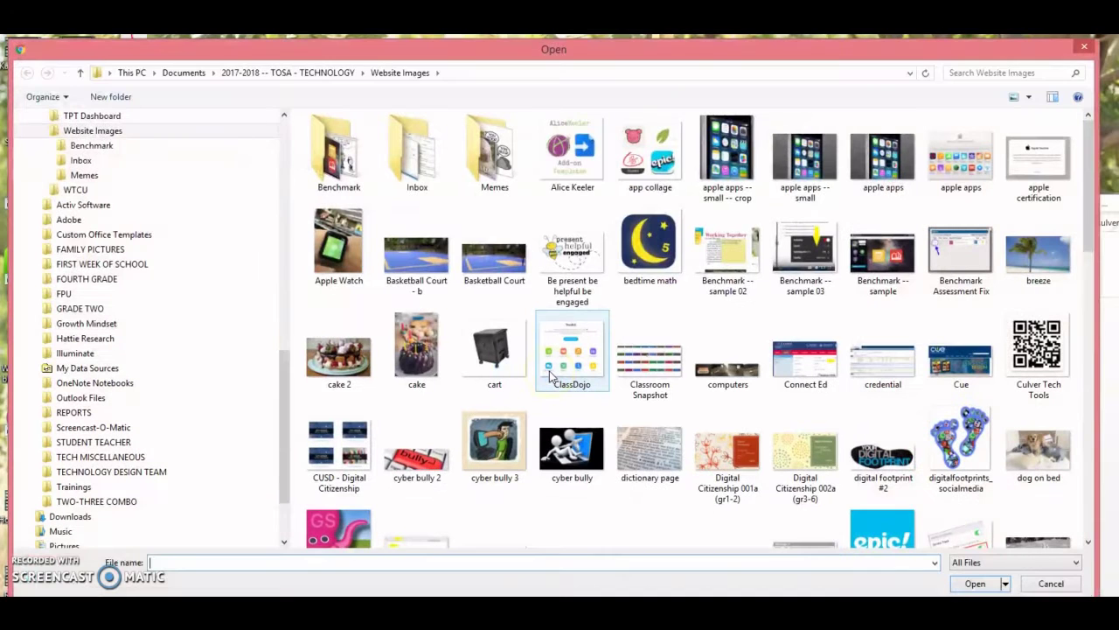
left_click(341, 359)
double_click(343, 361)
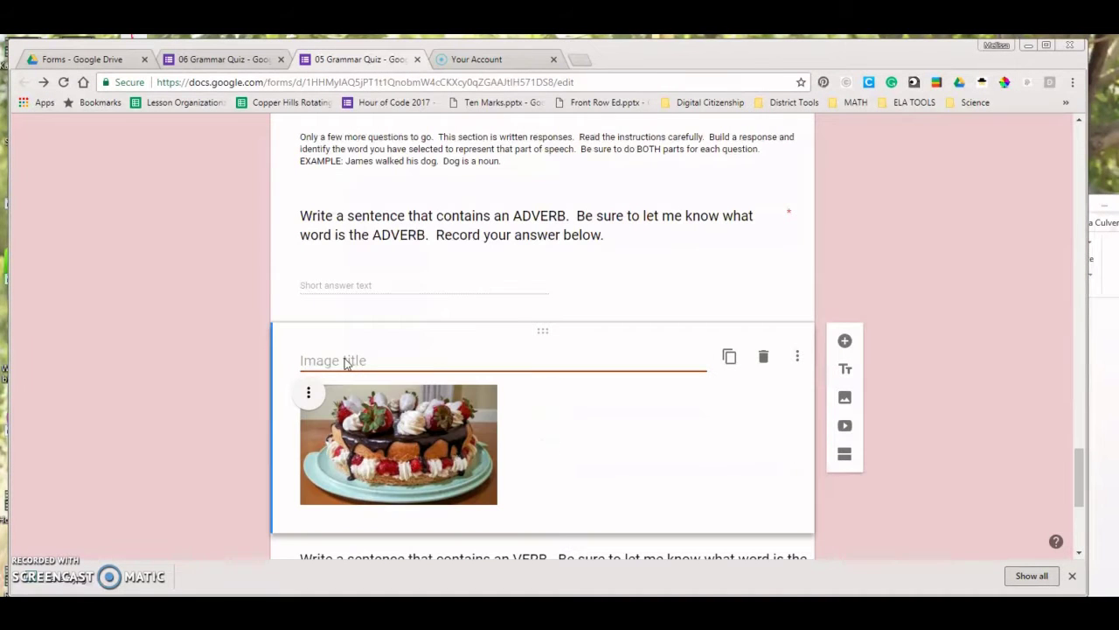
left_click(763, 356)
Upload the "cake 2" image directly into the ADVERB short-answer question.
mouse_move(602, 246)
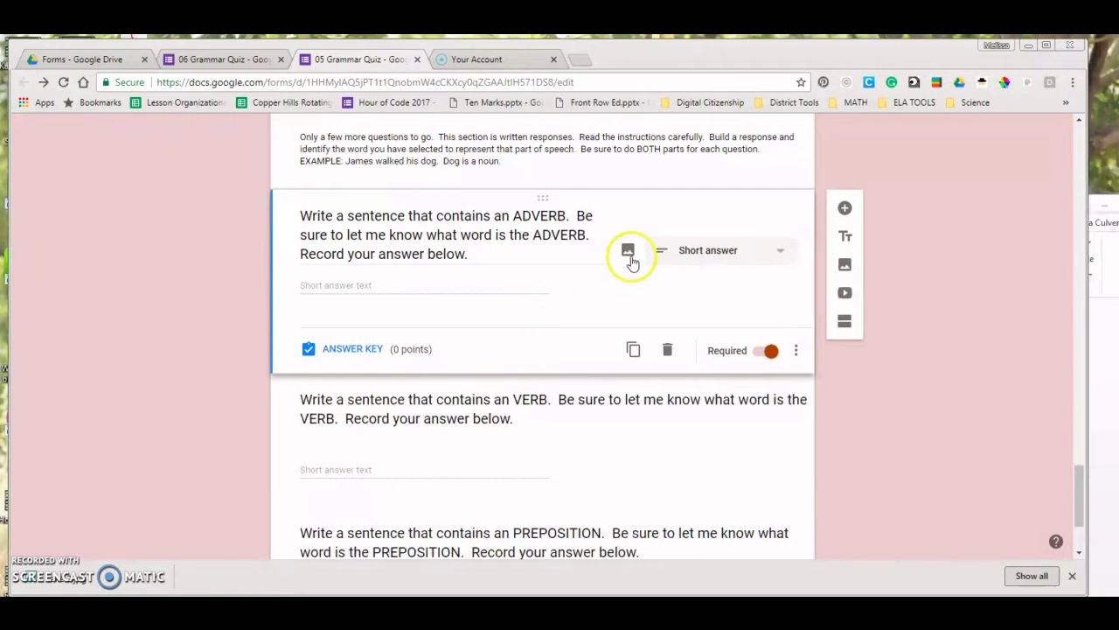
left_click(628, 253)
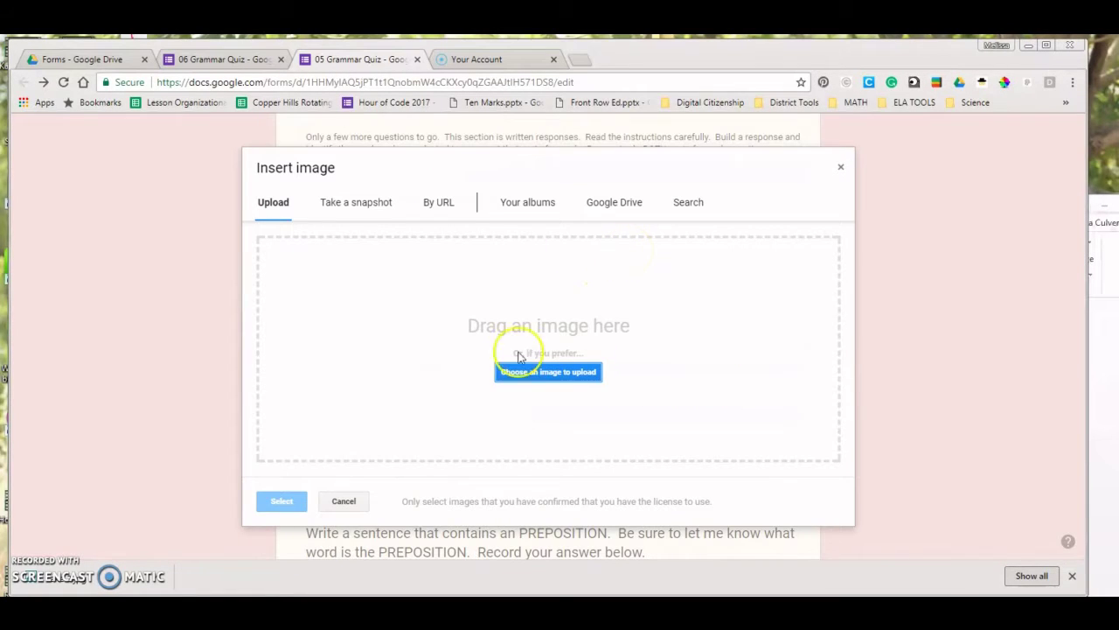
left_click(535, 374)
double_click(332, 374)
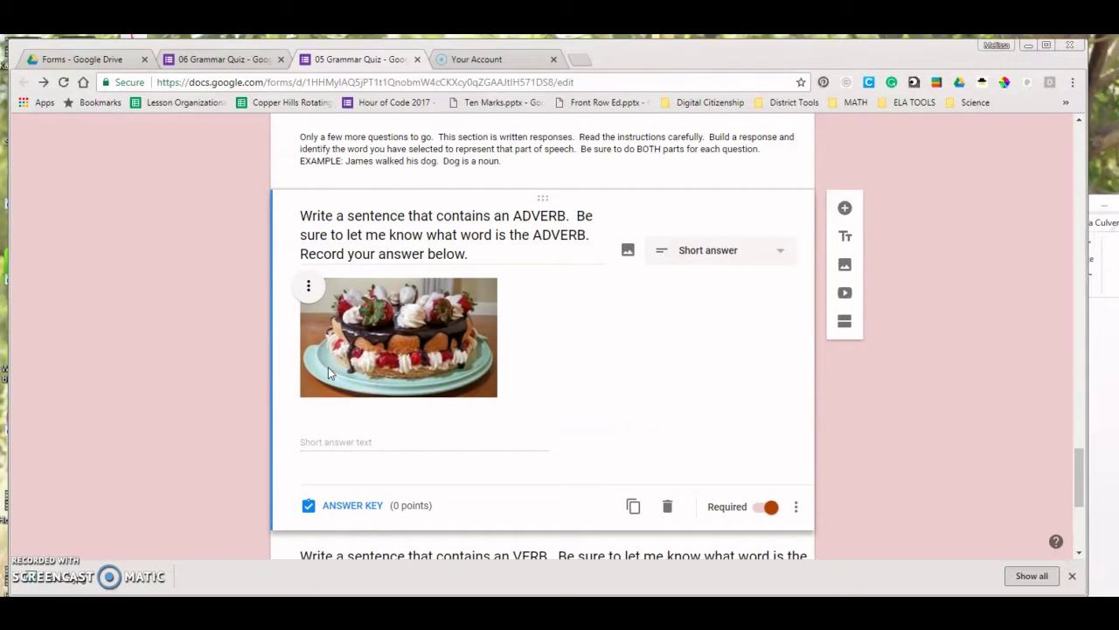
Add the caption "OPTIONAL: Use this image if it is helpful for you." to the cake image in the ADVERB question.
left_click(419, 357)
left_click(310, 287)
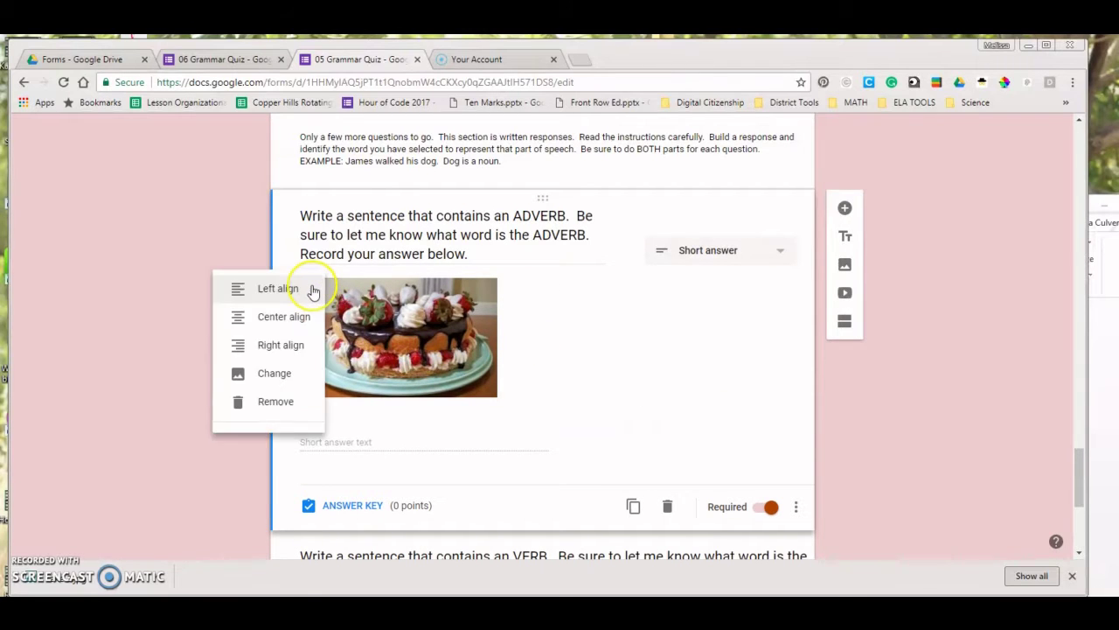
left_click(282, 447)
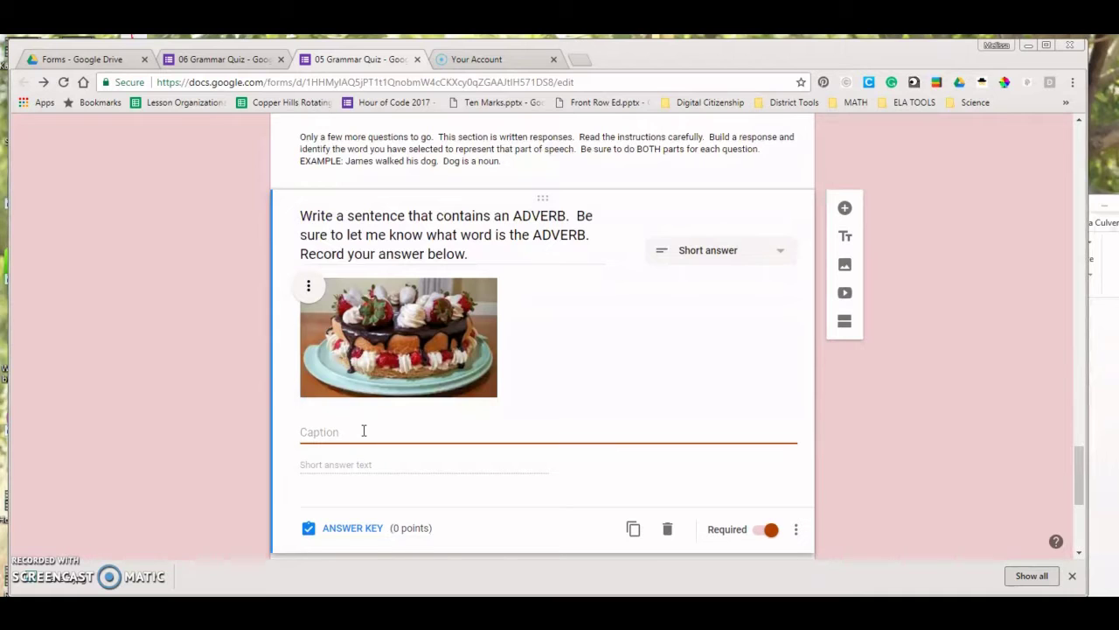
type("OPTIONAL: Use this image if it is helpful for you.")
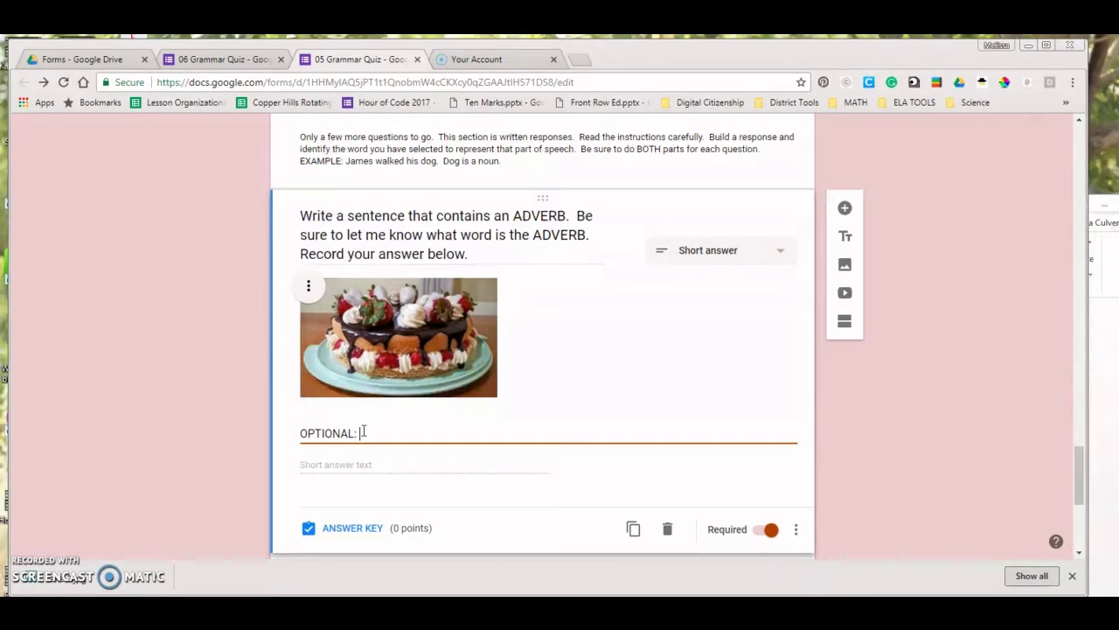
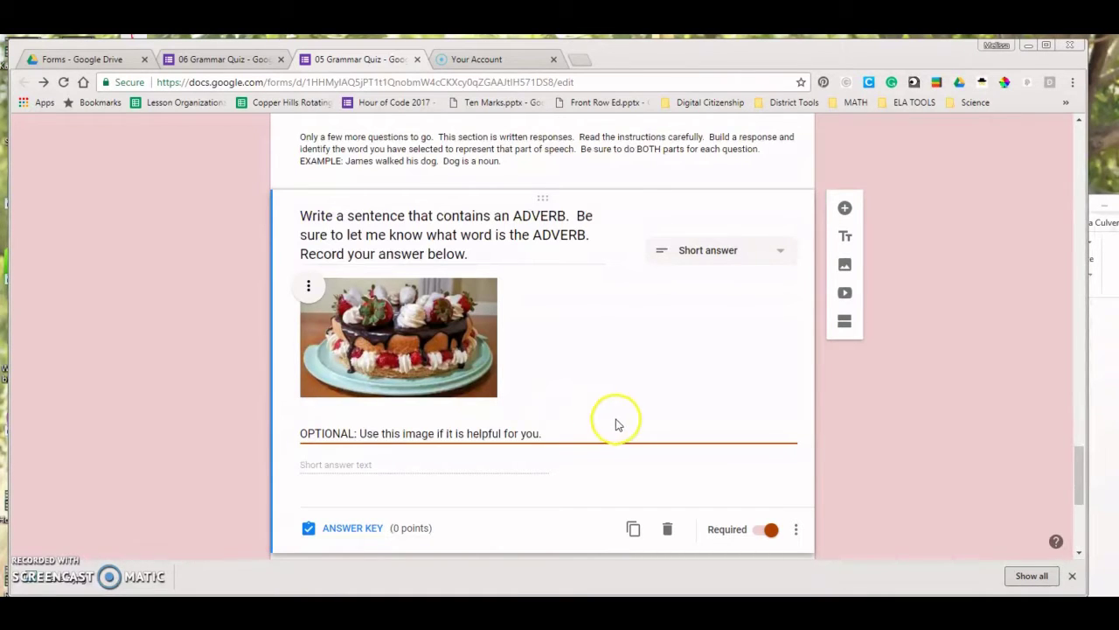
scroll(631, 382, "down", 1)
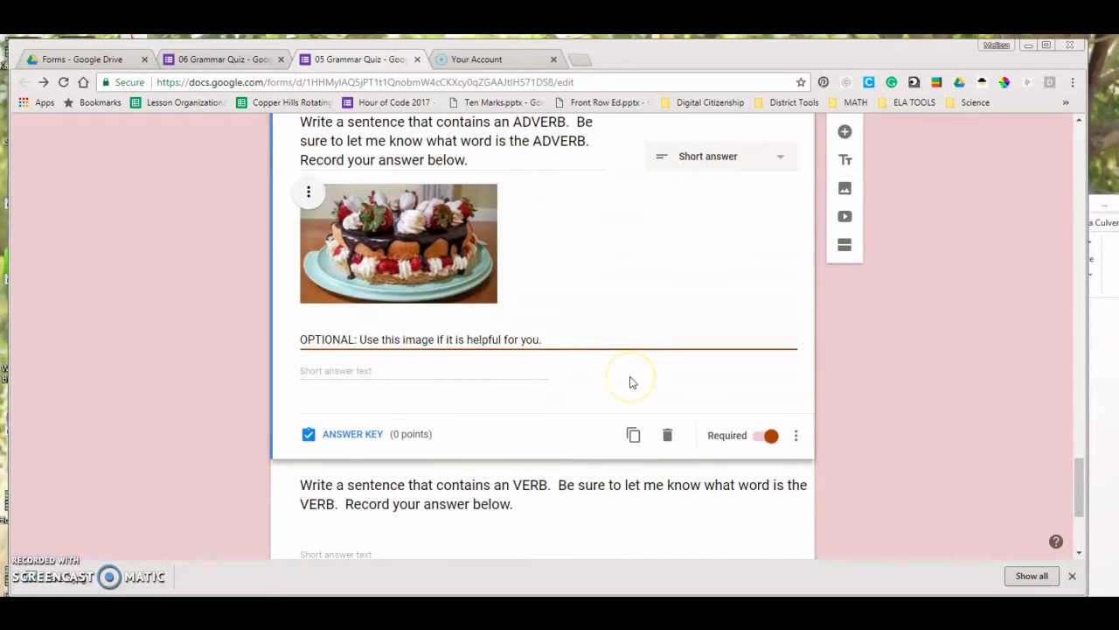
Upload the "volleyball" image directly into the VERB short-answer question.
scroll(630, 378, "down", 2)
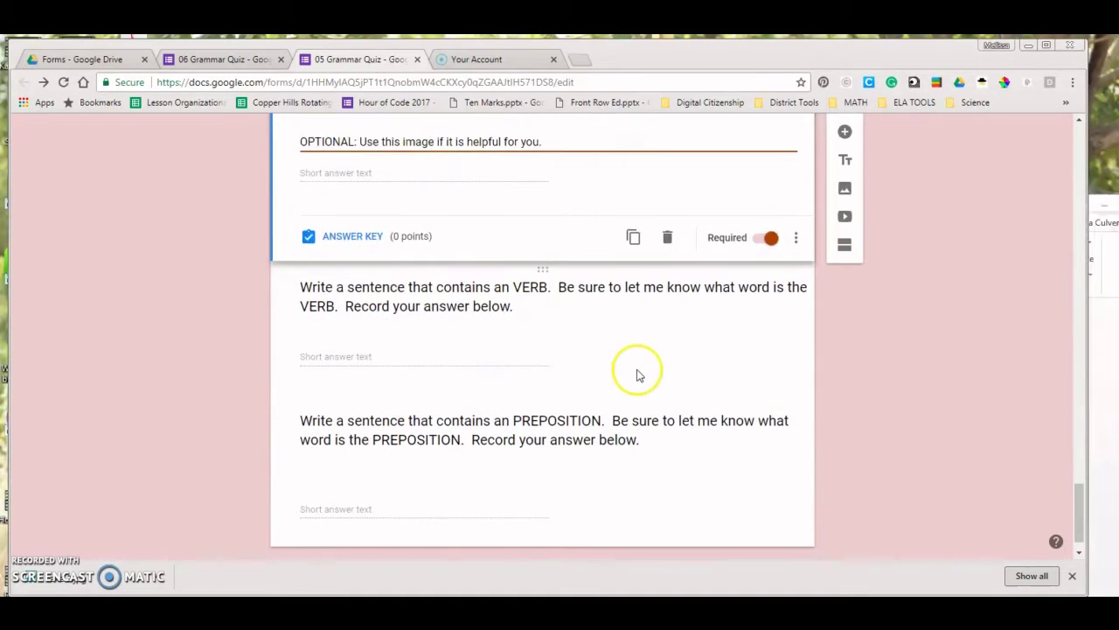
left_click(650, 342)
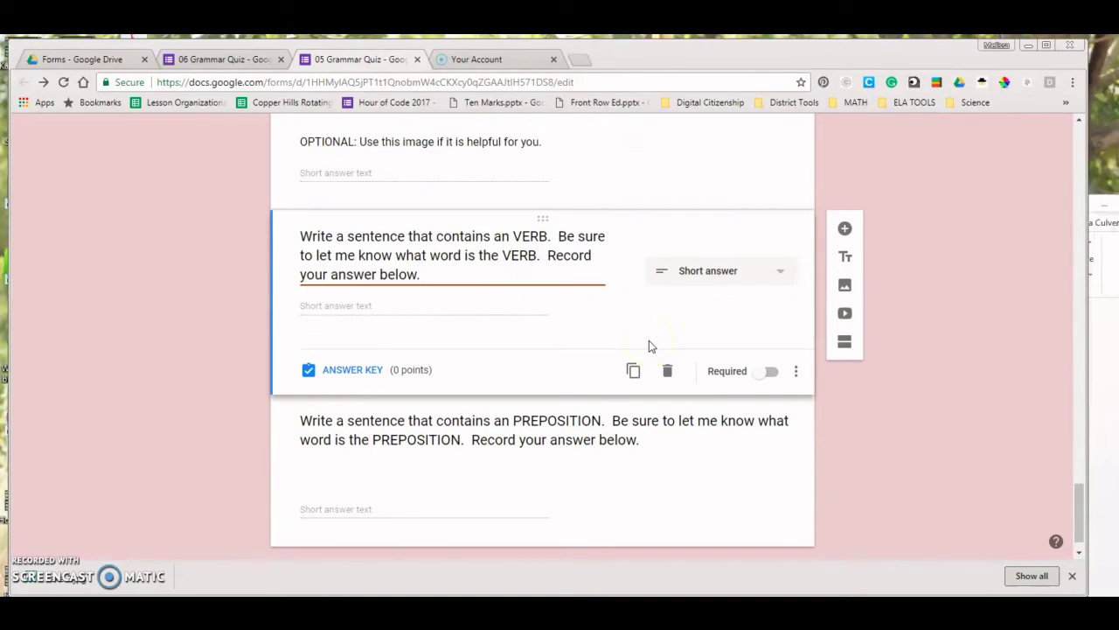
left_click(627, 273)
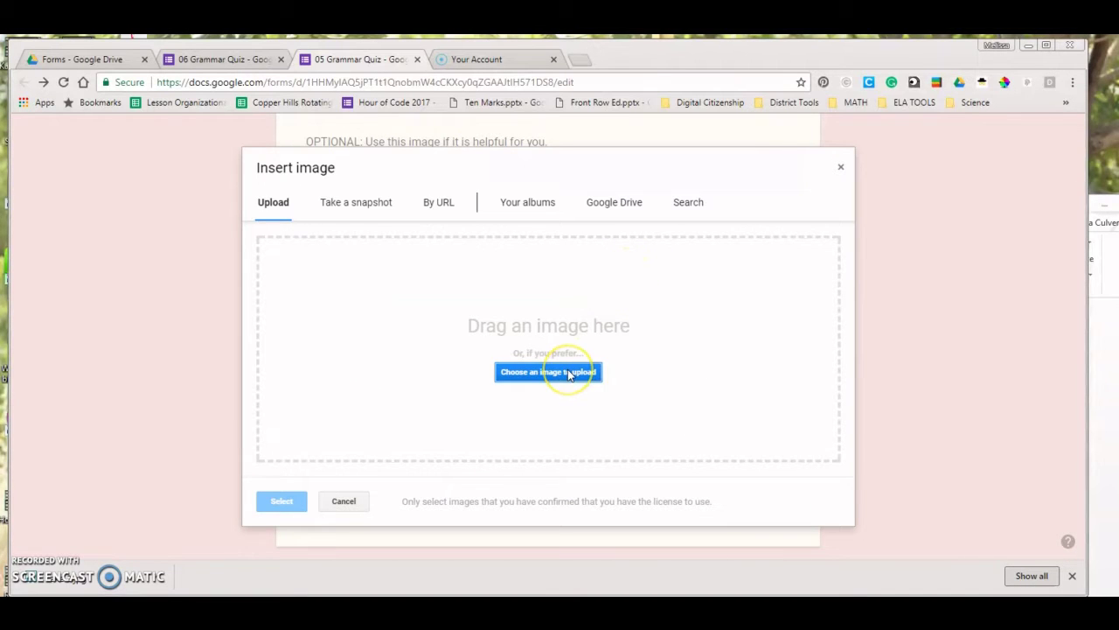
left_click(569, 372)
scroll(577, 376, "down", 8)
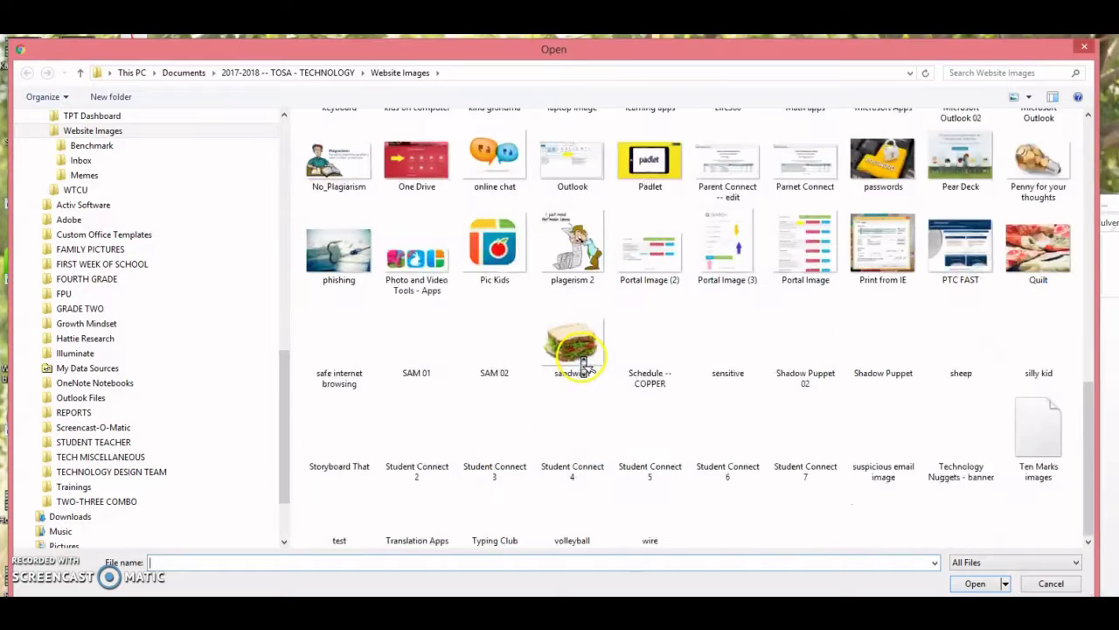
double_click(582, 500)
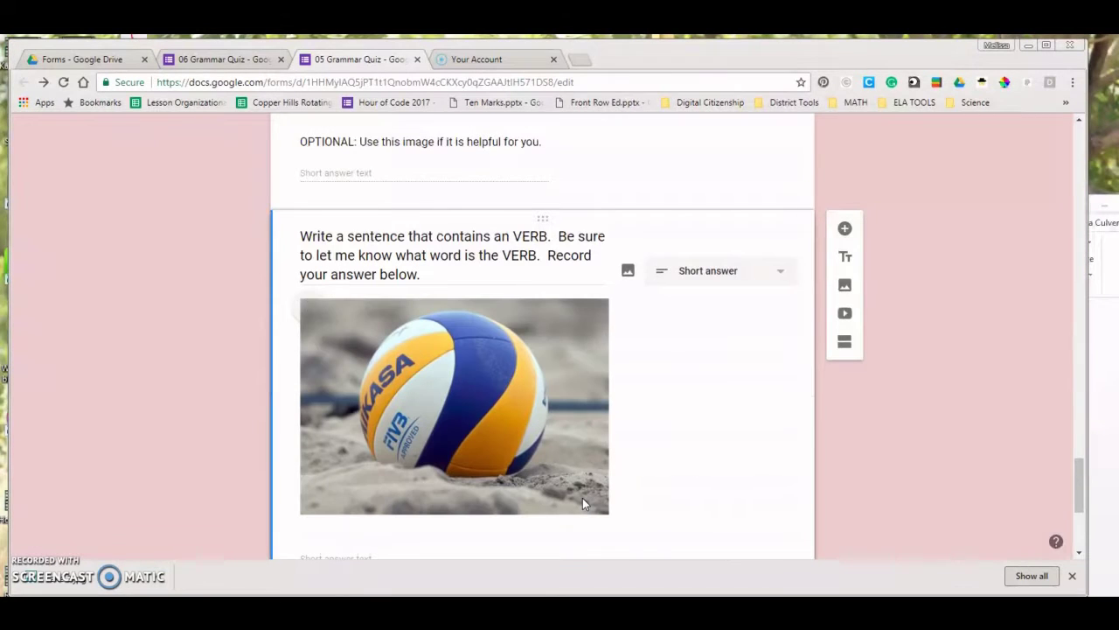
Add the volleyball image's caption by copying "OPTIONAL: Use this image if it is helpful for you." from the ADVERB question.
scroll(636, 446, "down", 2)
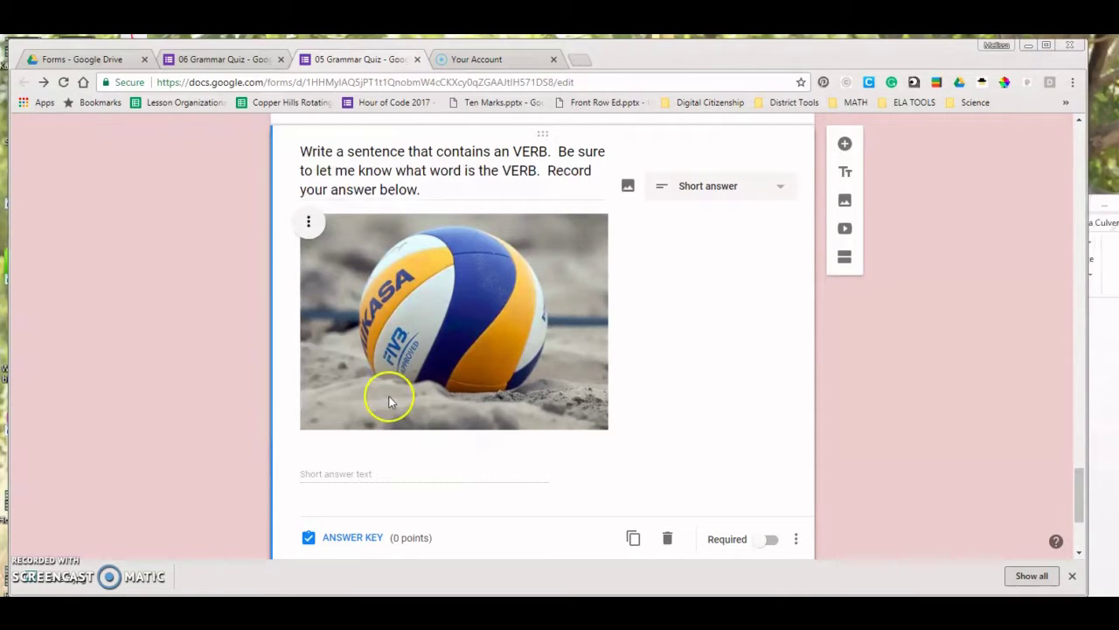
left_click(308, 222)
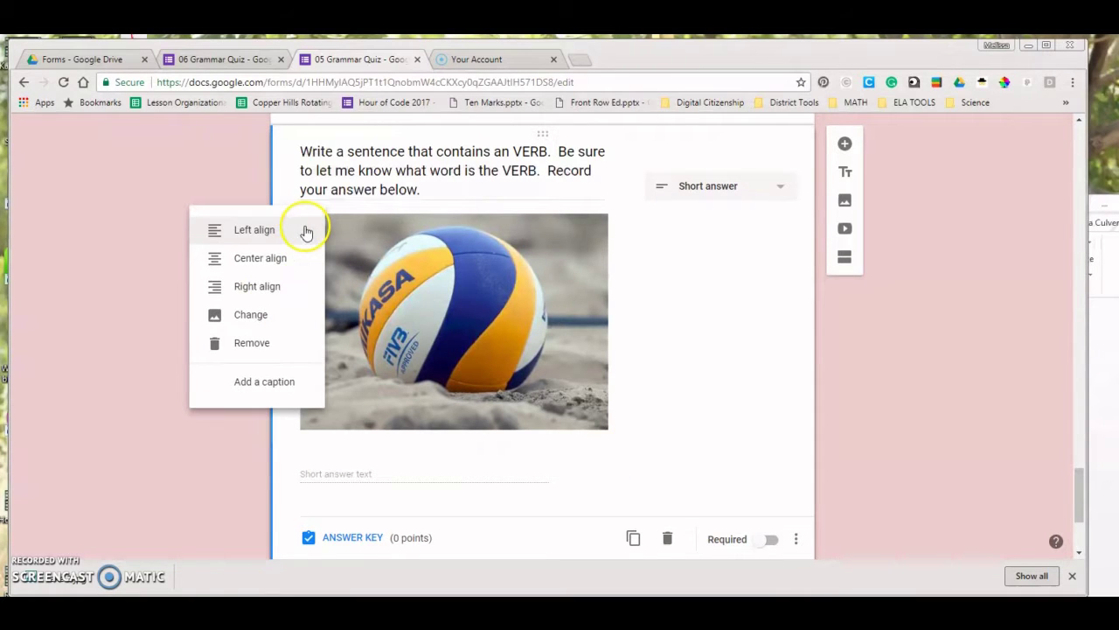
left_click(267, 382)
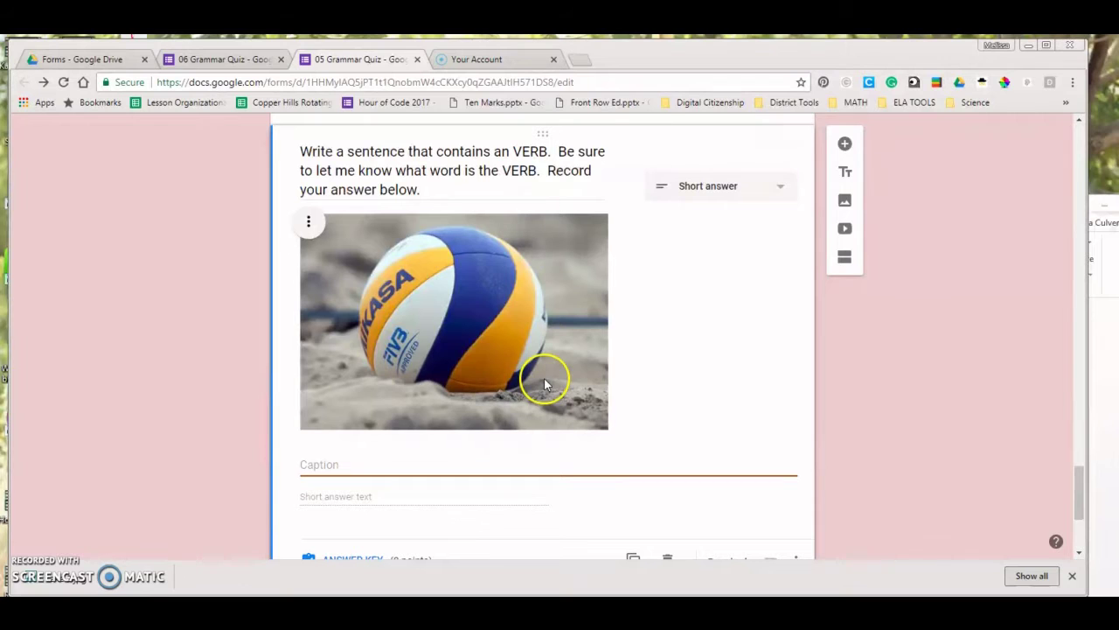
scroll(655, 397, "up", 4)
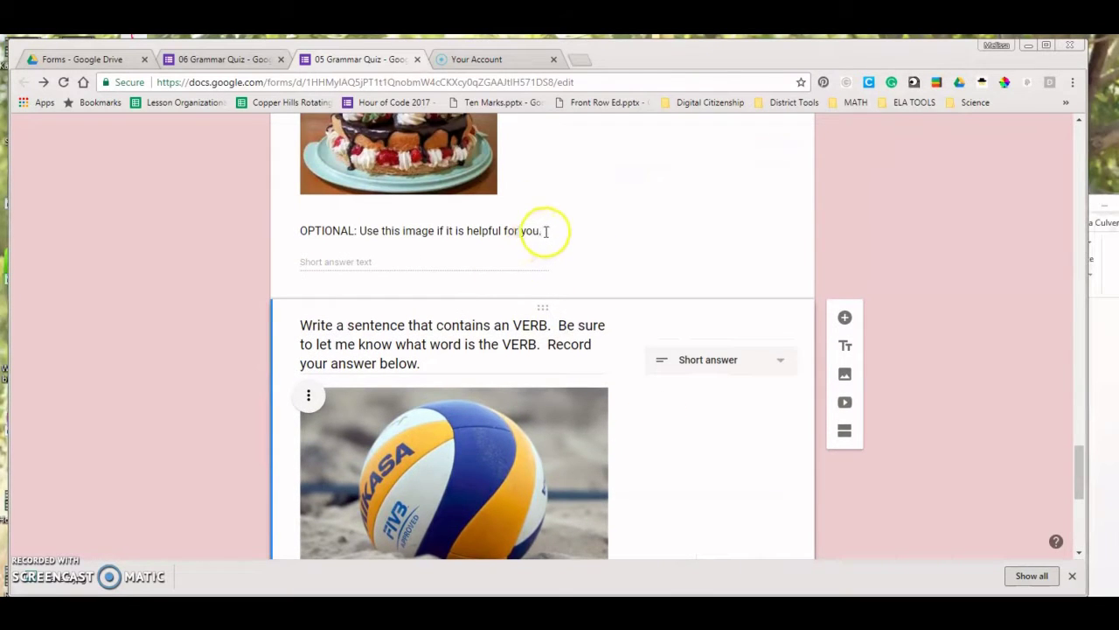
left_click_drag(535, 231, 321, 238)
key("ctrl+c")
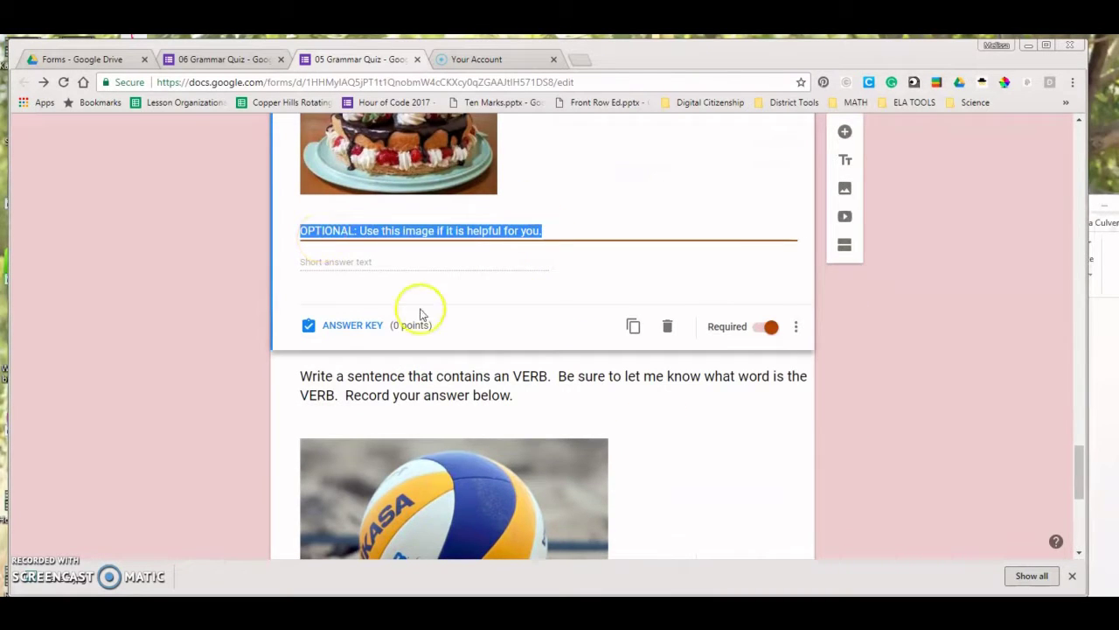
scroll(464, 378, "down", 3)
left_click(373, 419)
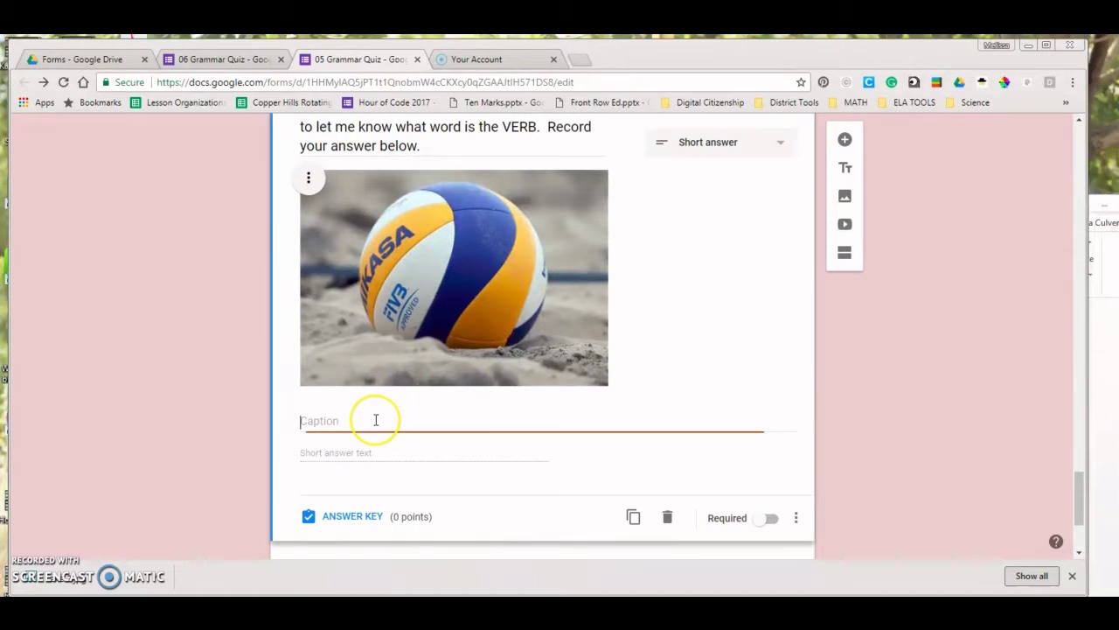
key("ctrl+v")
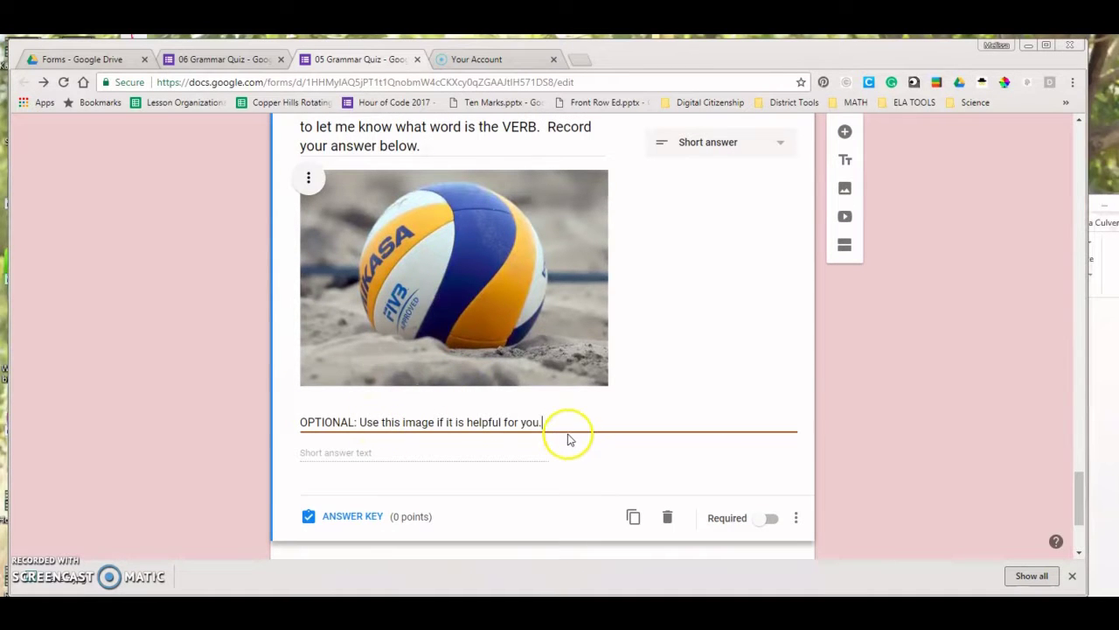
Try right alignment on the volleyball image in the VERB question and return it to left alignment.
left_click(308, 178)
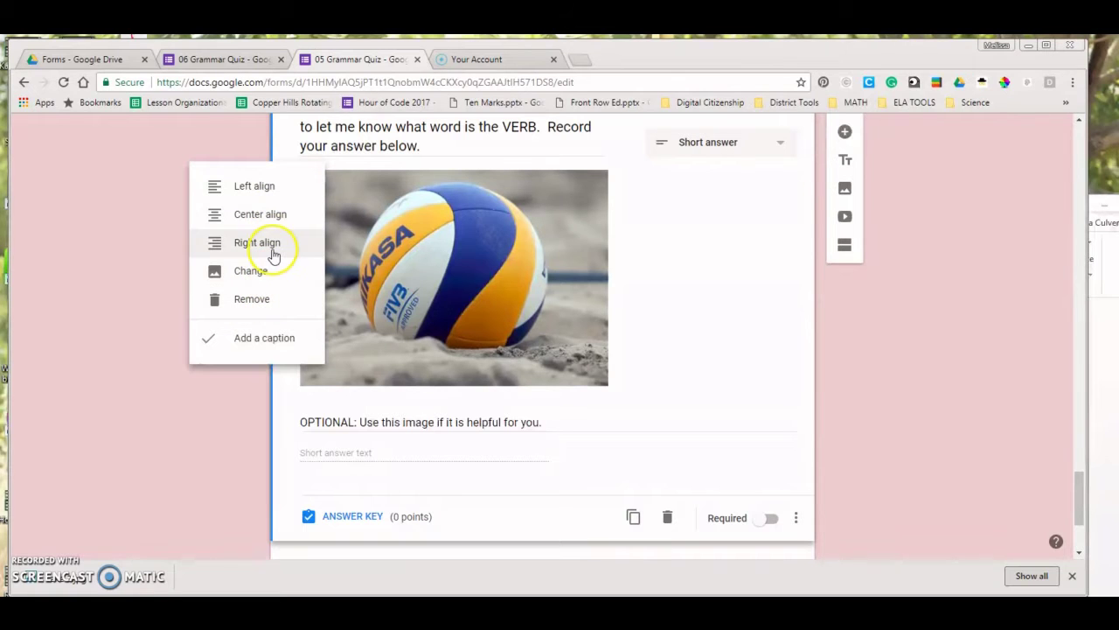
left_click(273, 247)
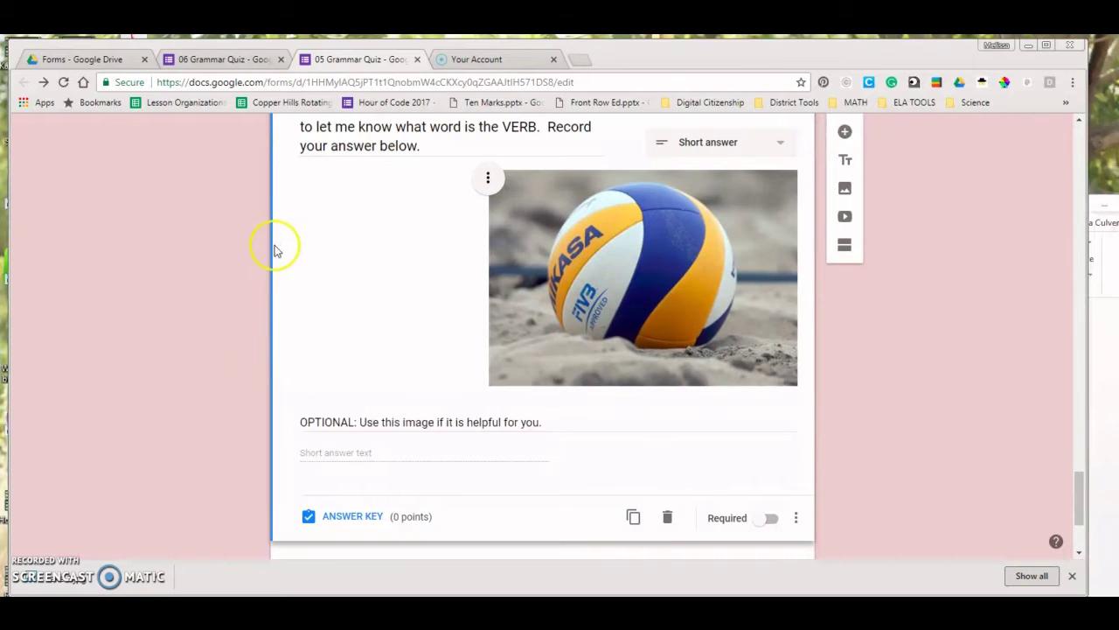
left_click(490, 178)
left_click(435, 186)
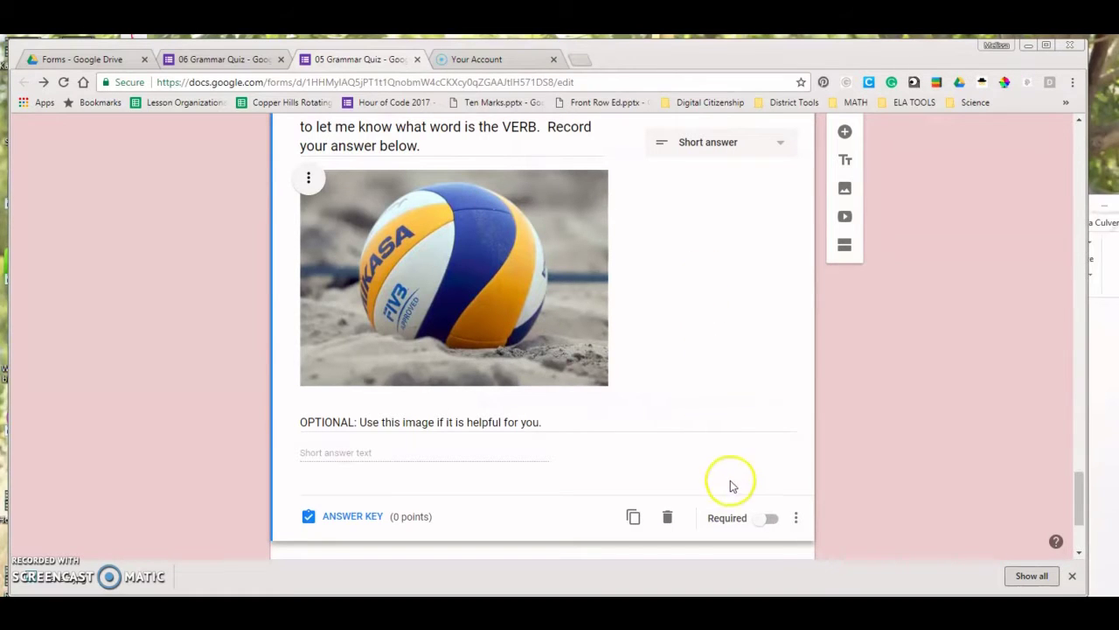
Make the VERB and PREPOSITION sentence-writing questions required, checking that the ADVERB question is also required.
left_click(770, 517)
scroll(774, 443, "up", 2)
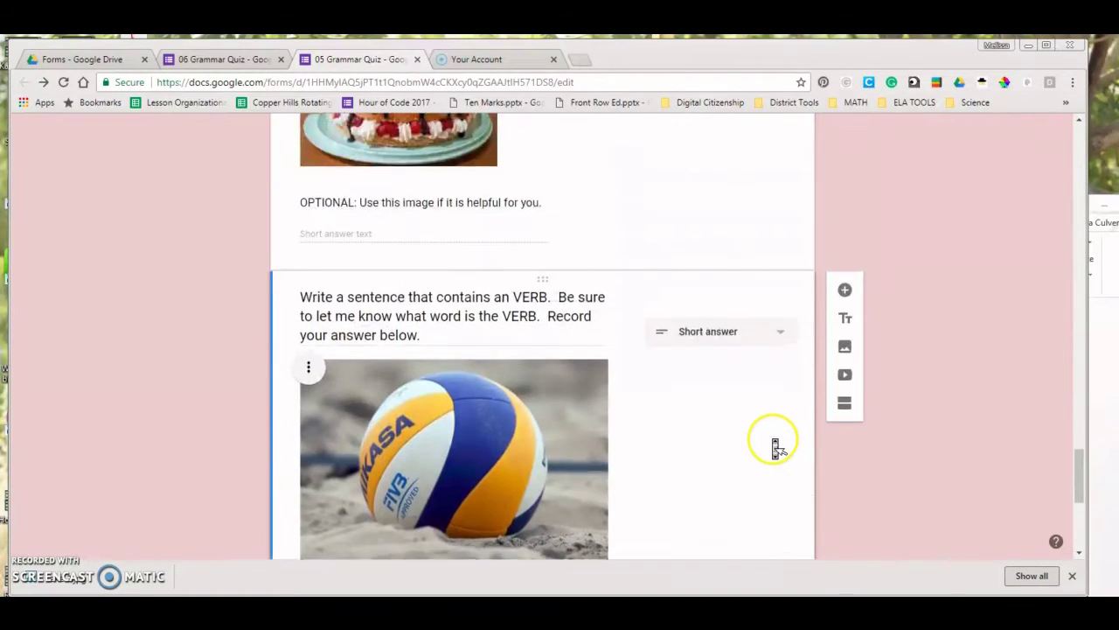
scroll(711, 280, "up", 4)
left_click(707, 289)
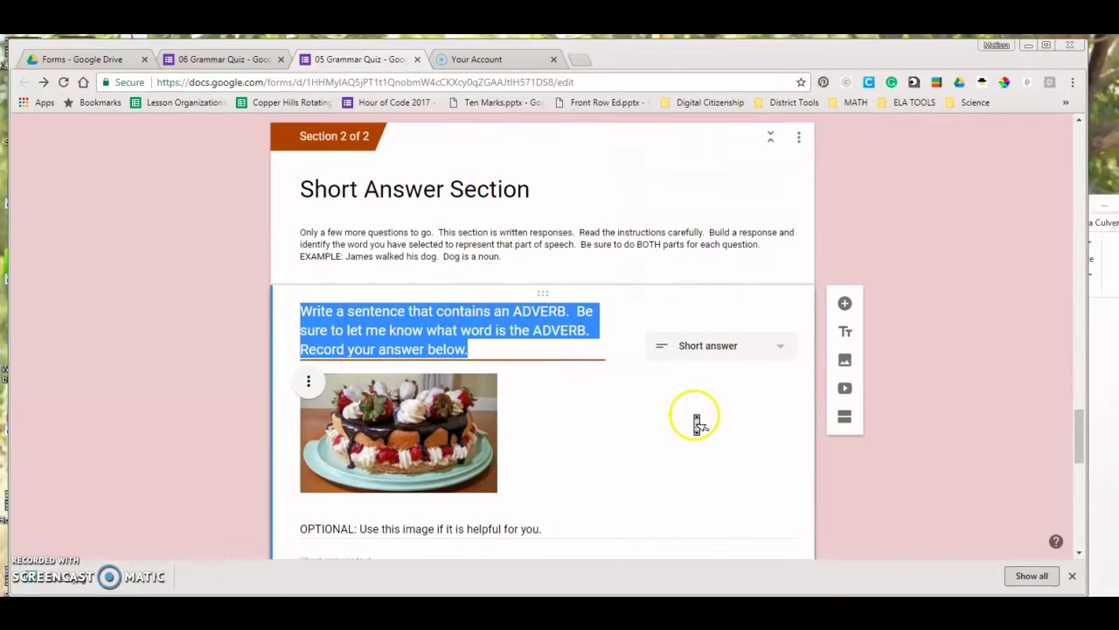
scroll(695, 418, "down", 2)
scroll(702, 438, "down", 3)
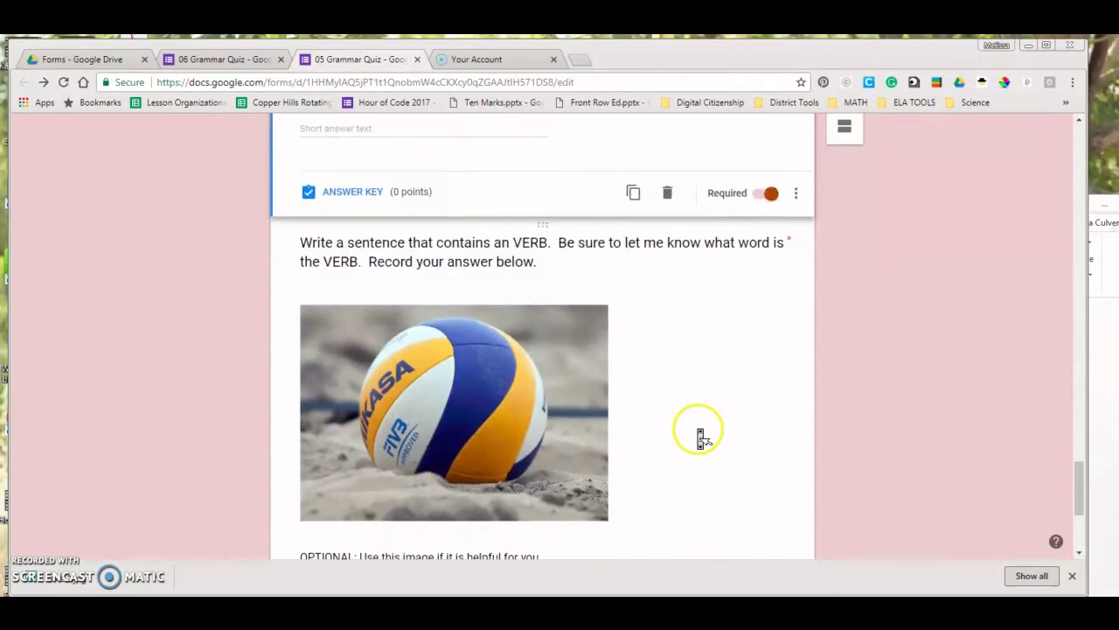
scroll(700, 438, "down", 3)
left_click(697, 428)
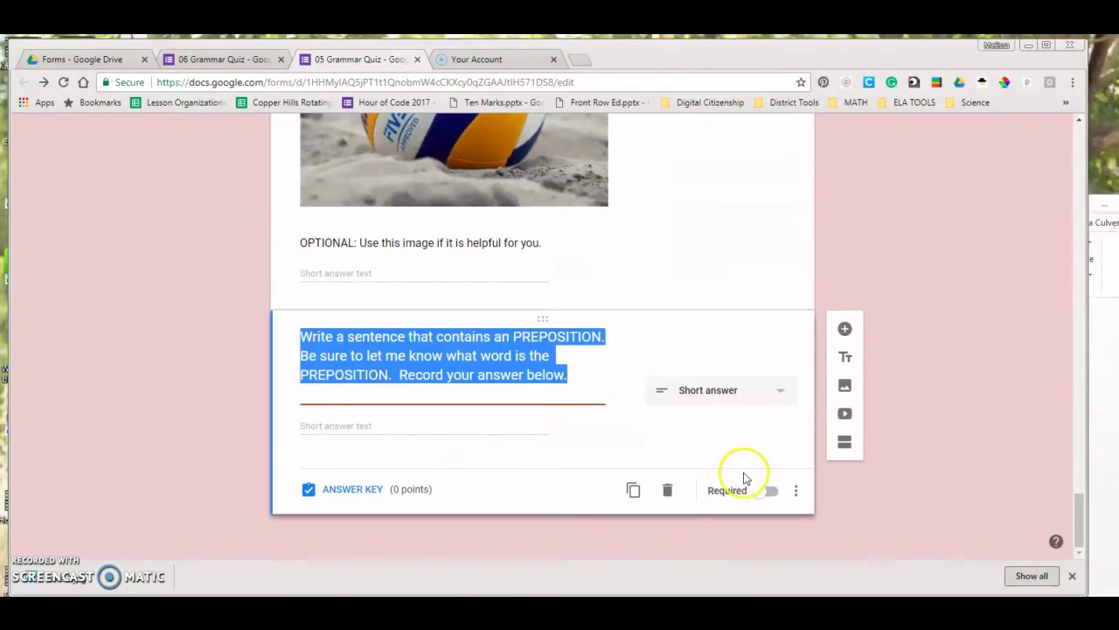
left_click(765, 490)
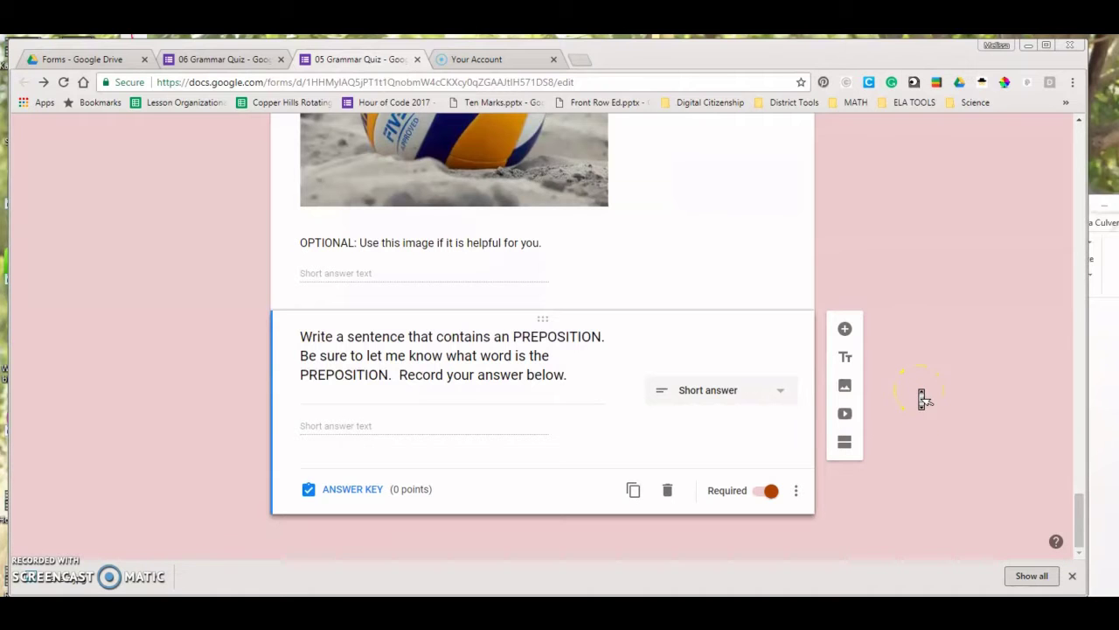
Open the preview of the 05 Grammar Quiz and review its description, name field and multiple-choice questions as respondents see them.
scroll(919, 394, "up", 5)
scroll(923, 398, "up", 8)
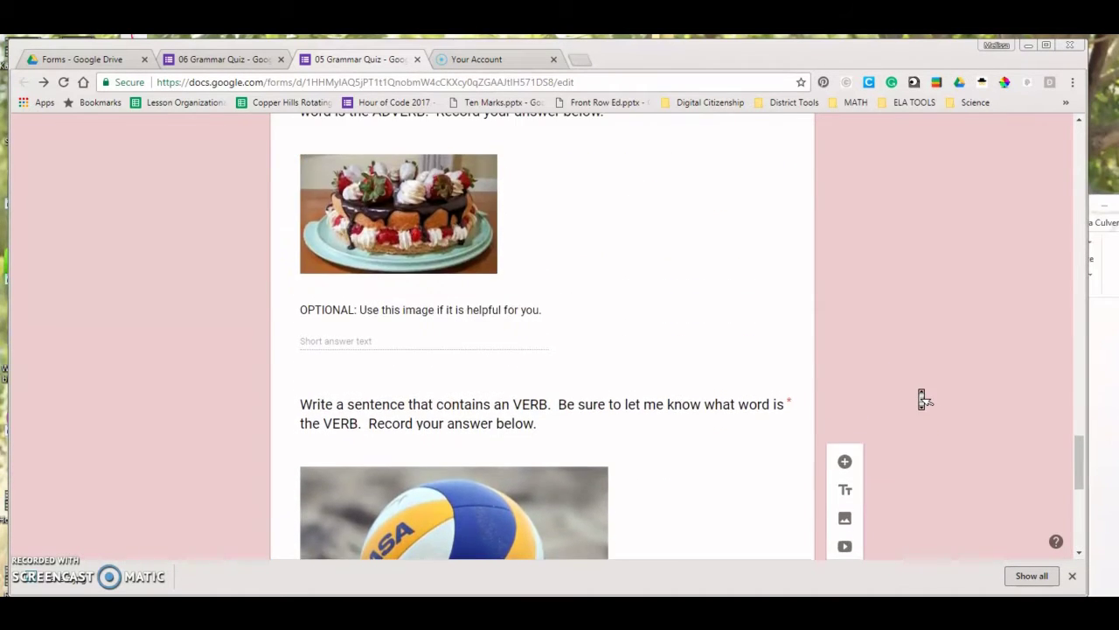
scroll(923, 398, "up", 1)
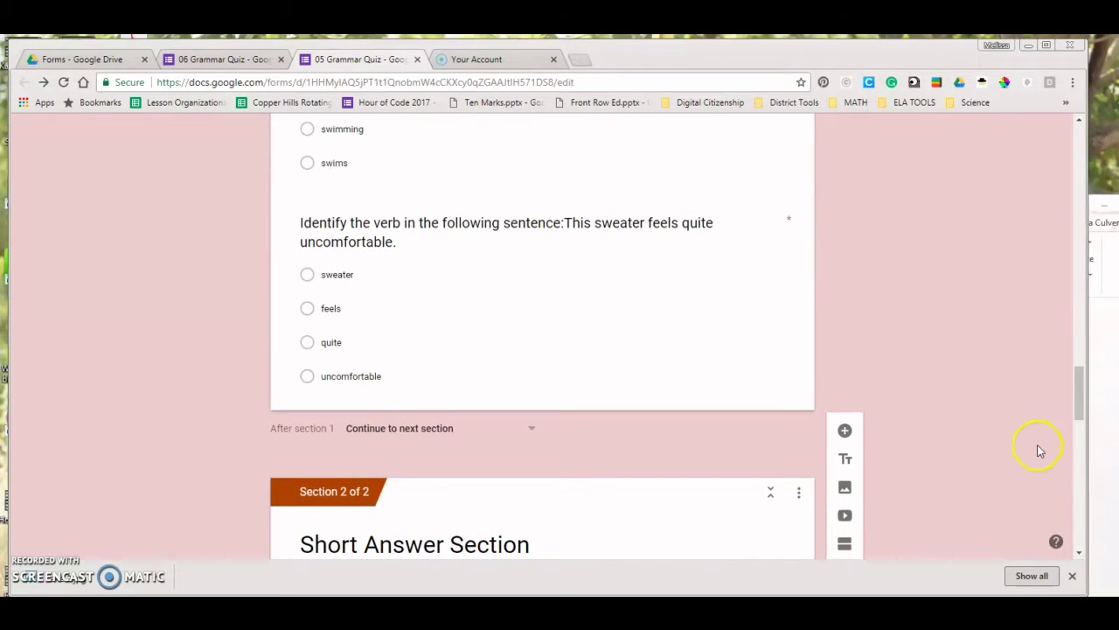
left_click_drag(1082, 392, 1076, 131)
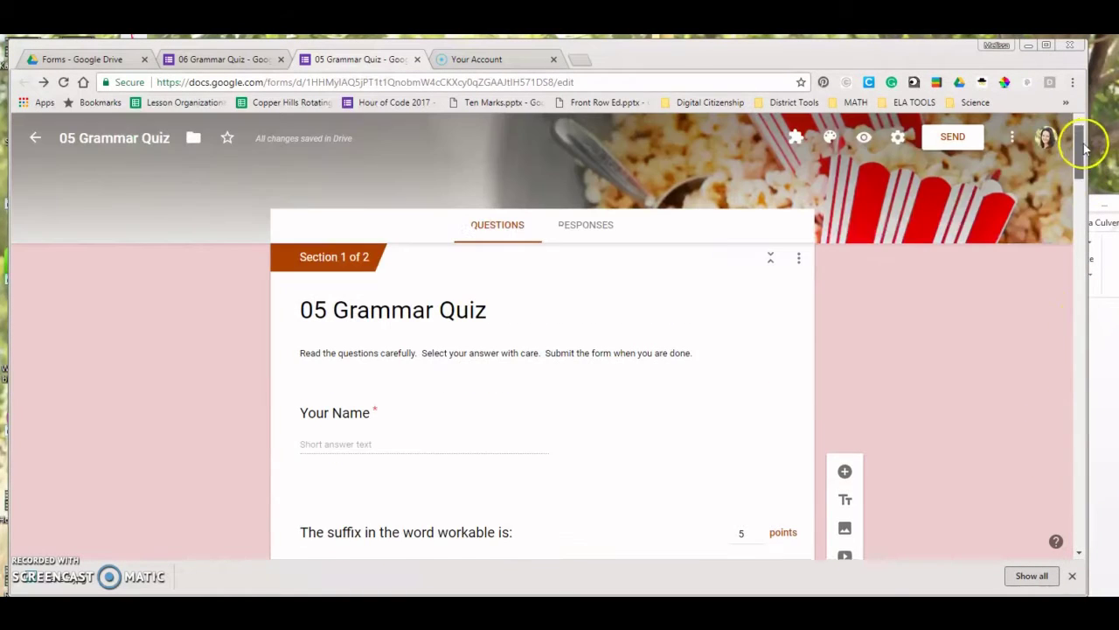
left_click(863, 136)
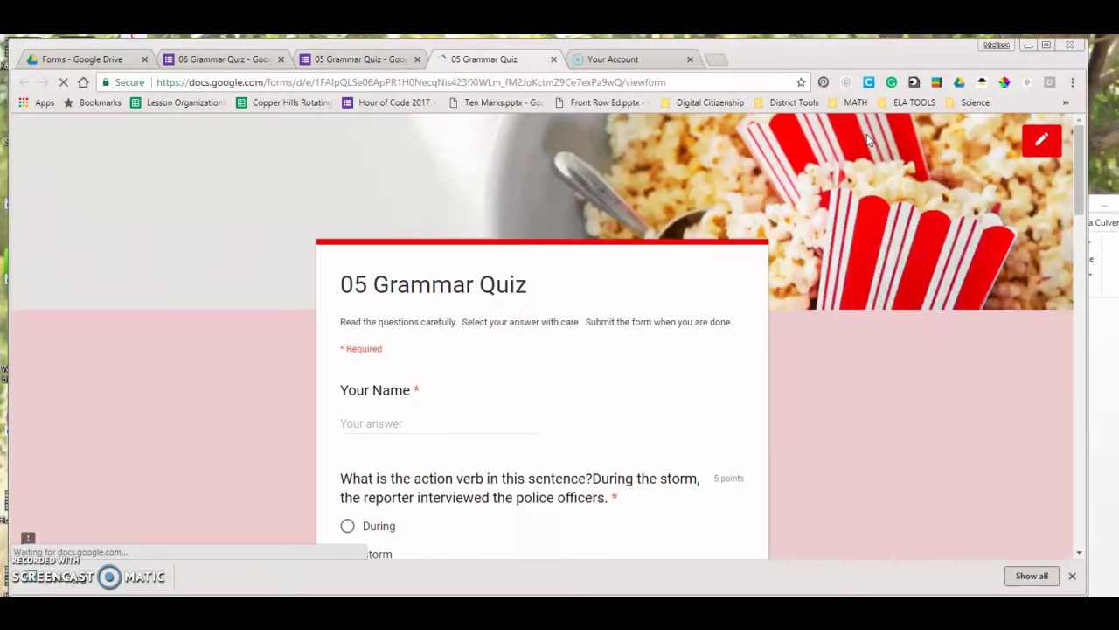
scroll(809, 332, "down", 5)
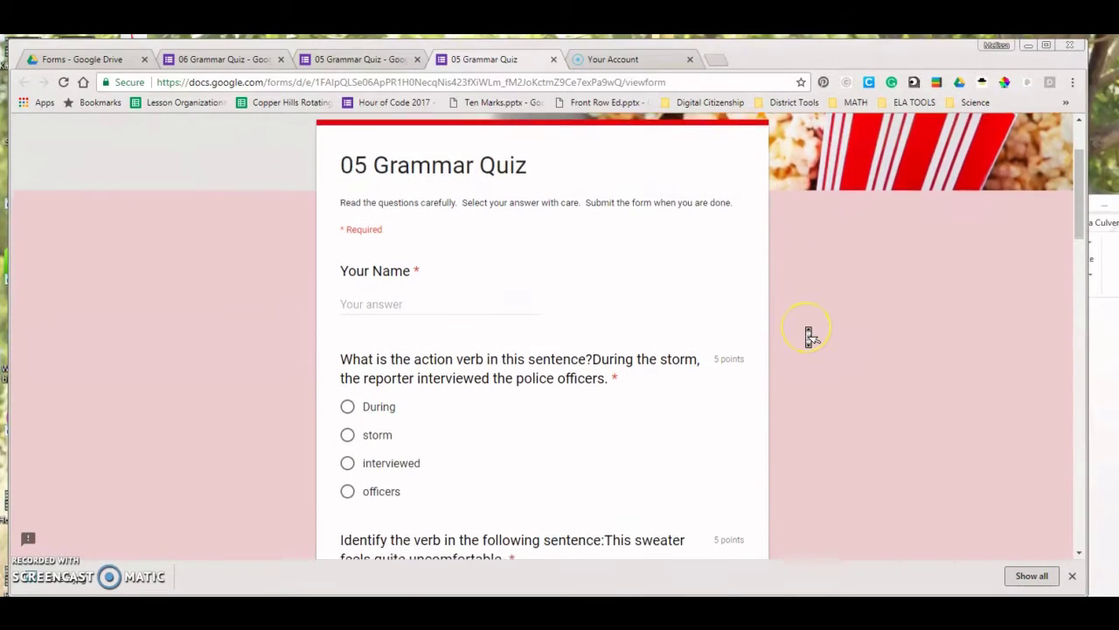
scroll(809, 332, "down", 4)
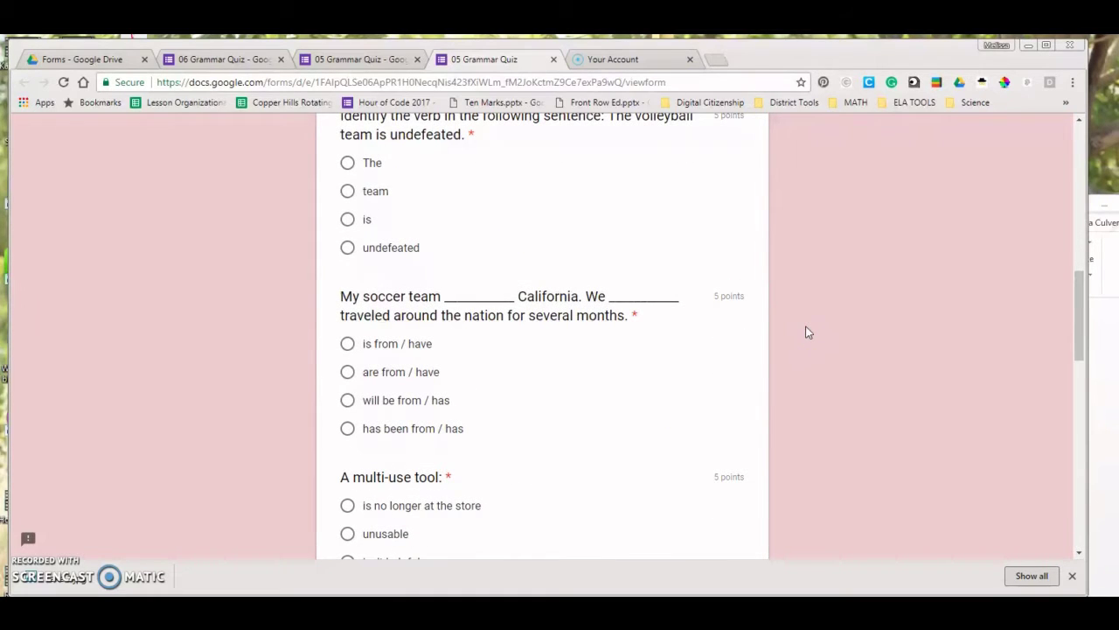
scroll(809, 337, "down", 3)
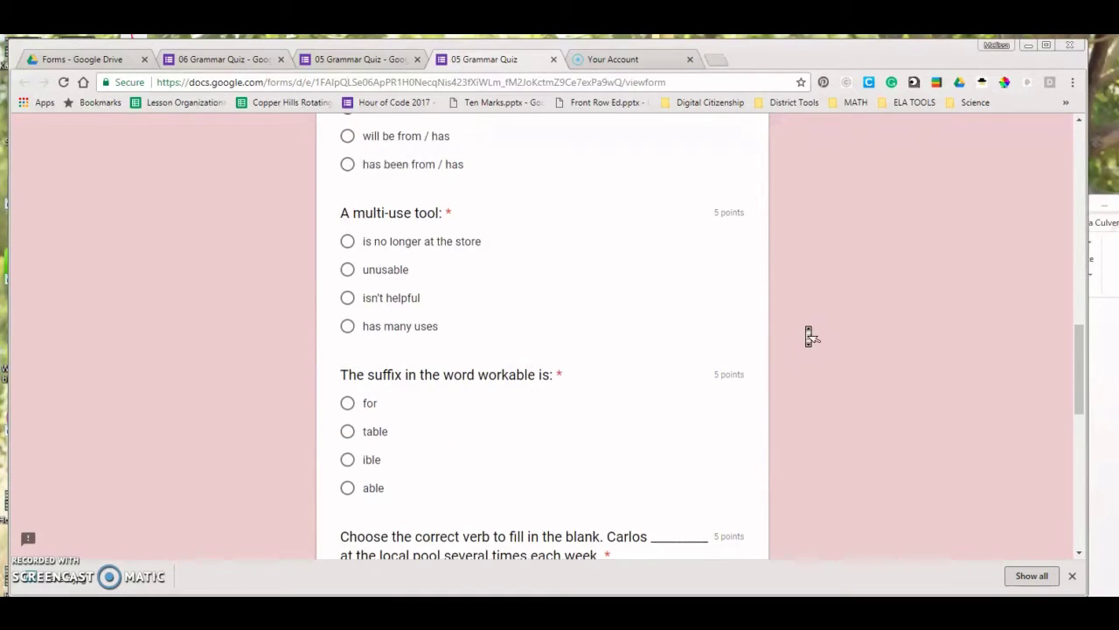
scroll(809, 337, "down", 4)
scroll(809, 337, "down", 4)
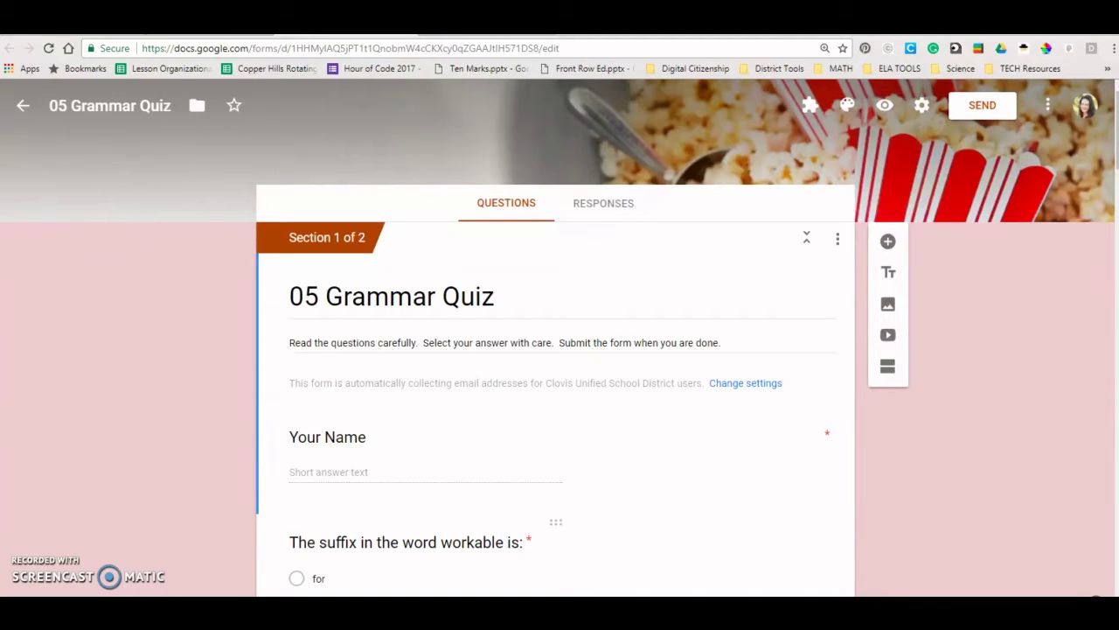
scroll(961, 485, "down", 1)
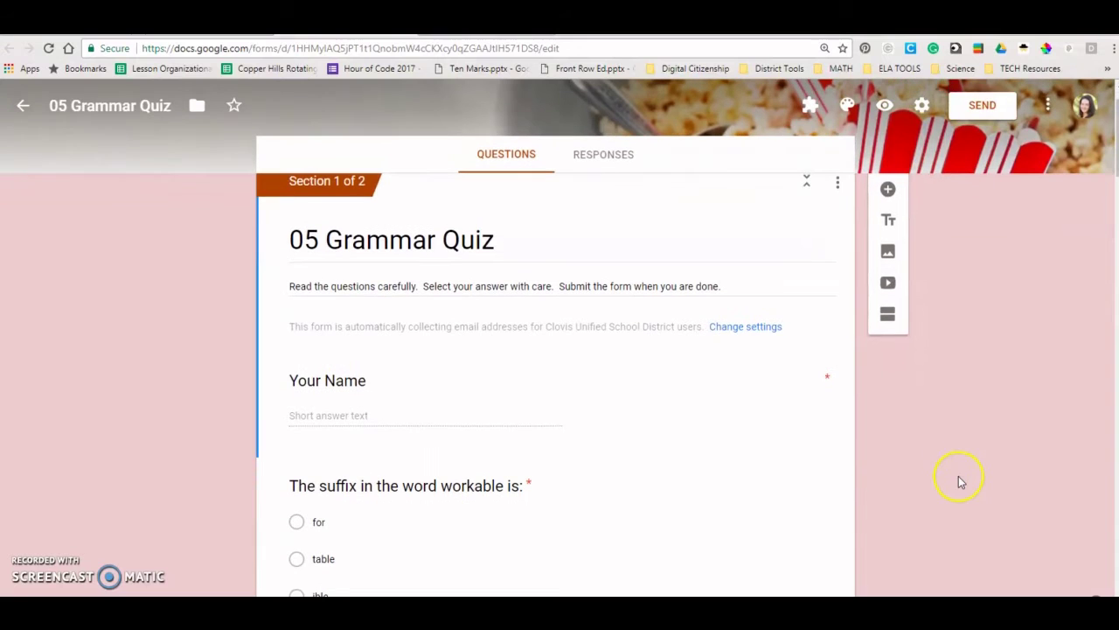
scroll(962, 486, "up", 1)
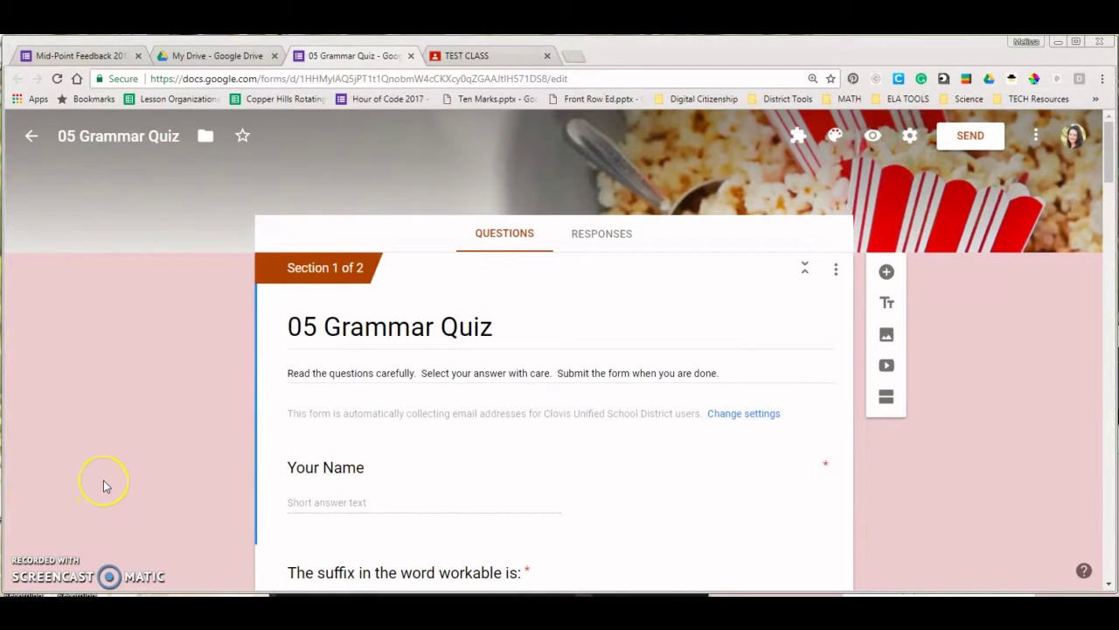
left_click(486, 55)
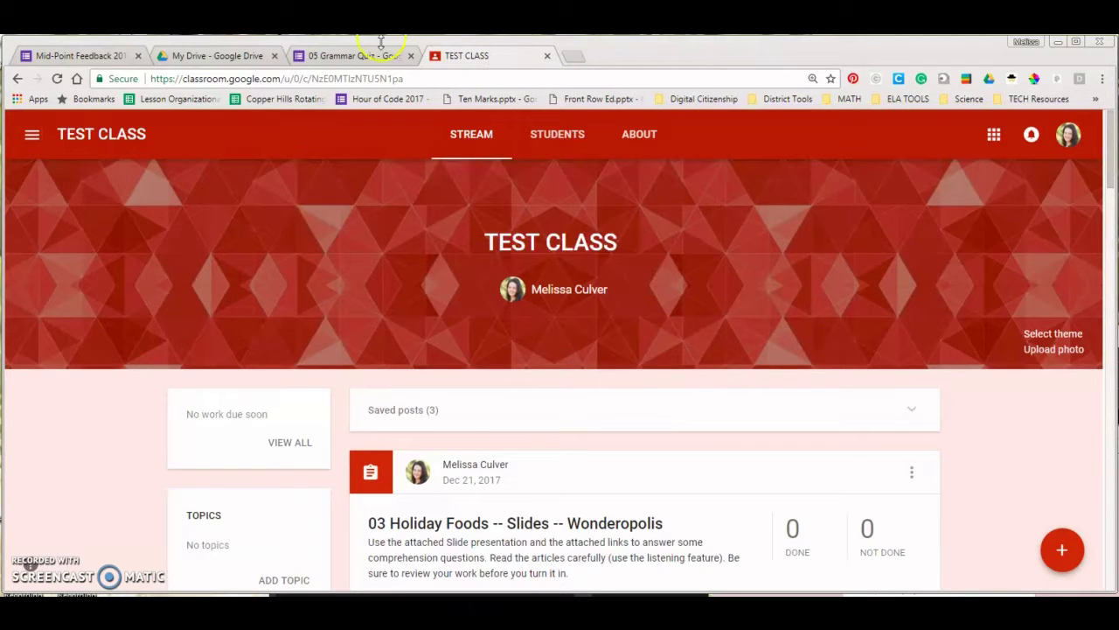
left_click(355, 55)
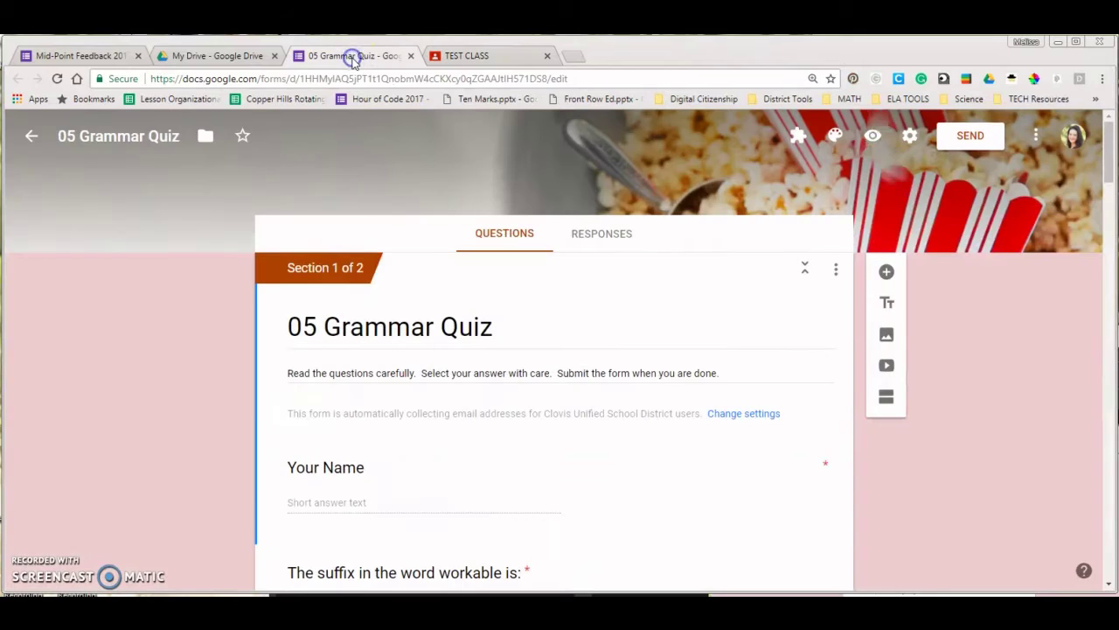
Switch to the TEST CLASS page in Google Classroom and start a new assignment.
left_click(466, 56)
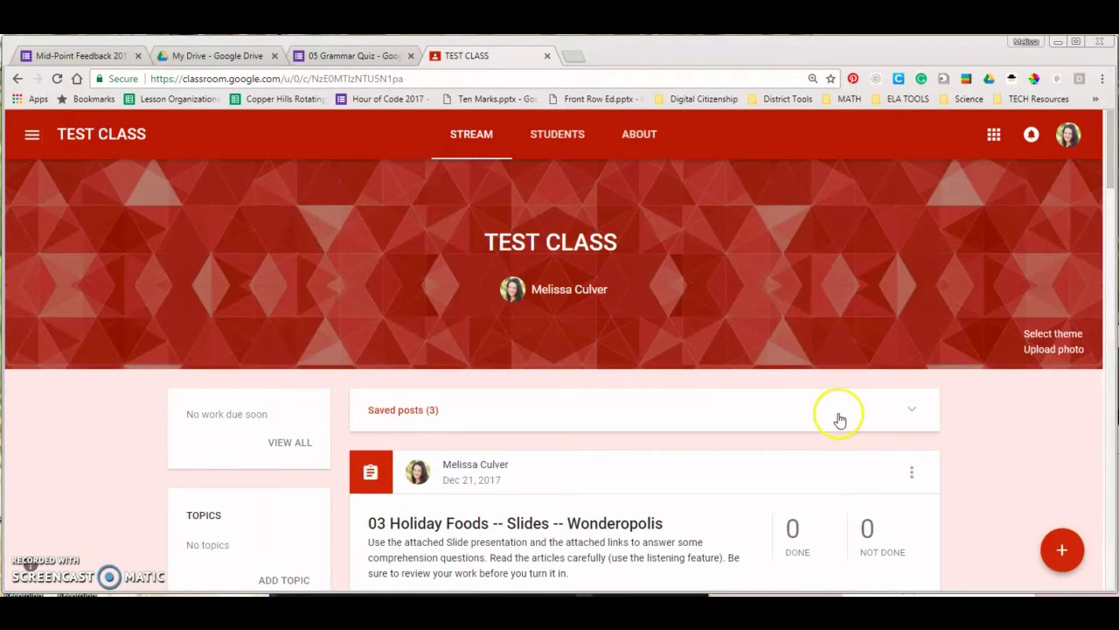
left_click(1061, 549)
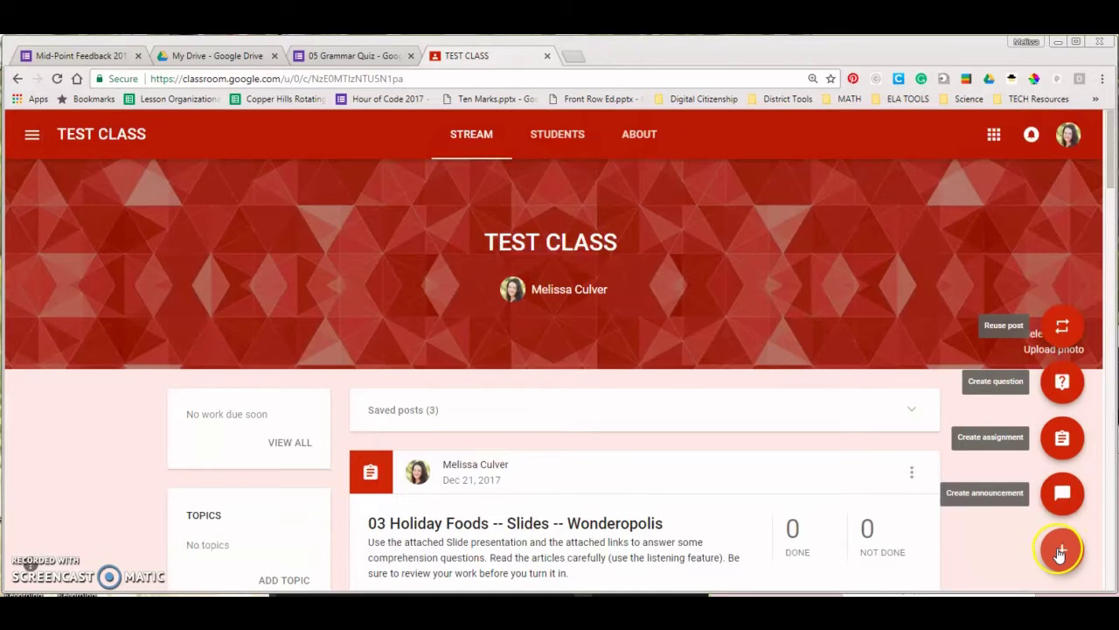
left_click(1060, 438)
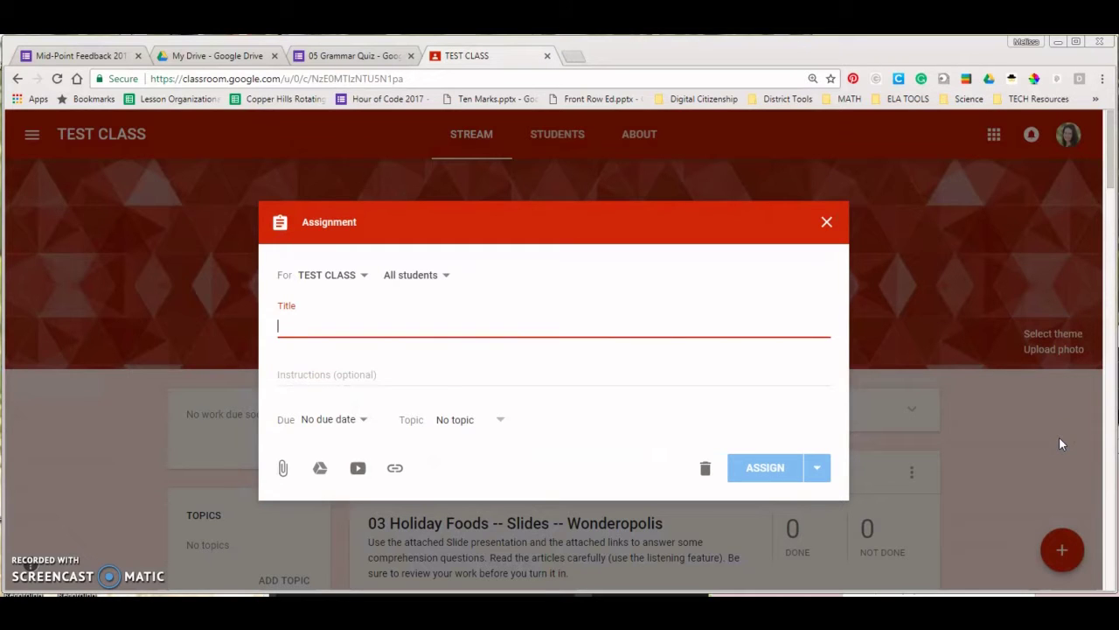
Title the assignment "05 Grammar Quiz" and enter the instructions "See attached Google Form.".
type("05")
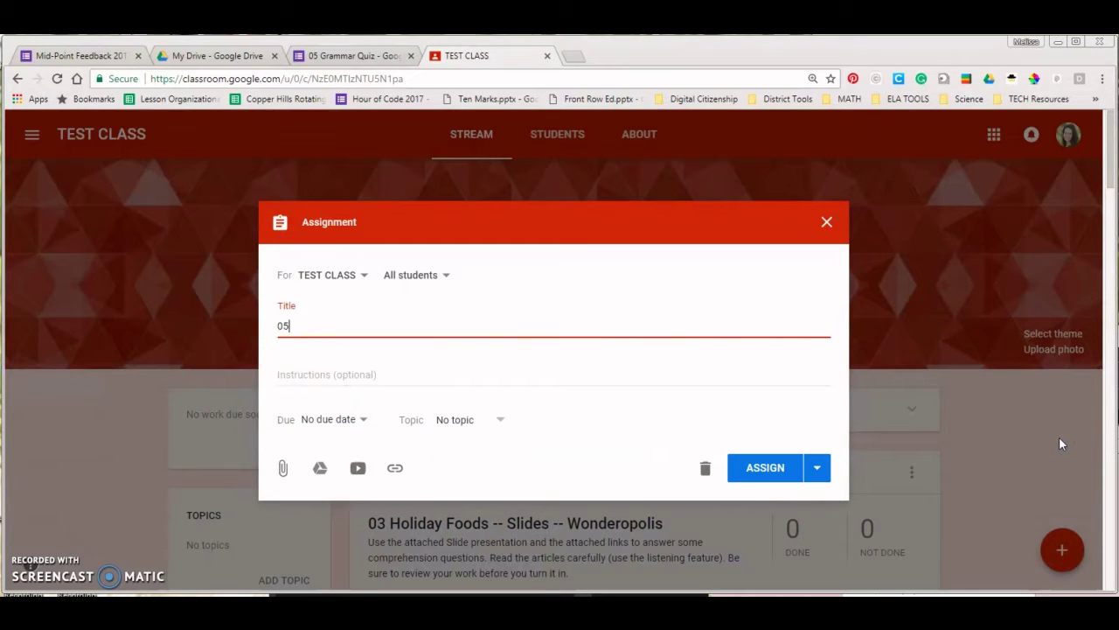
type(" Grammar Quiz")
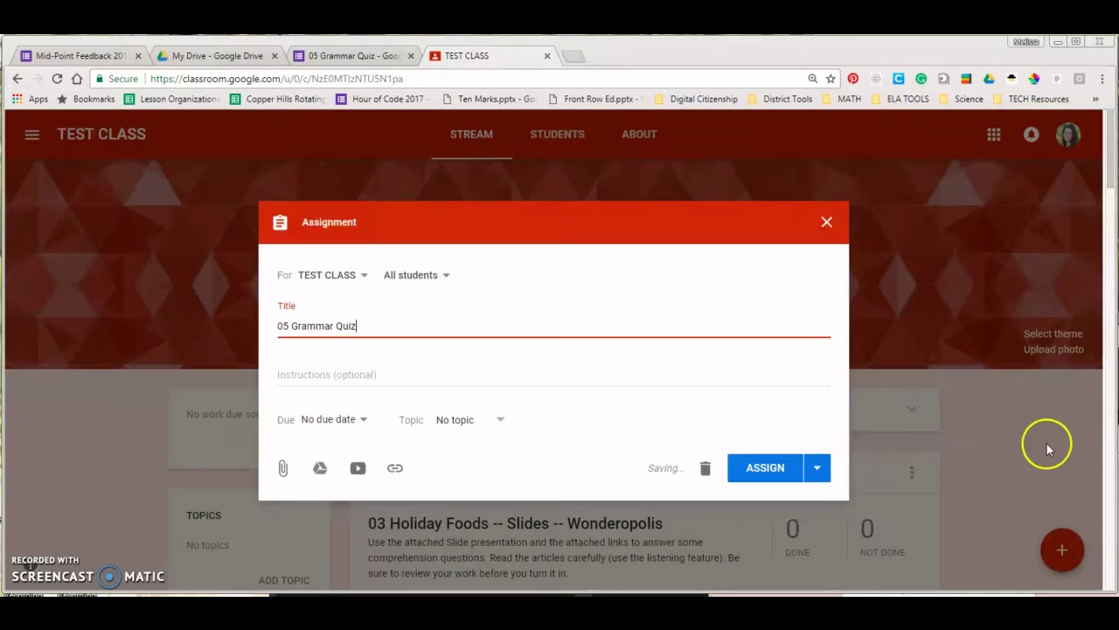
left_click(437, 379)
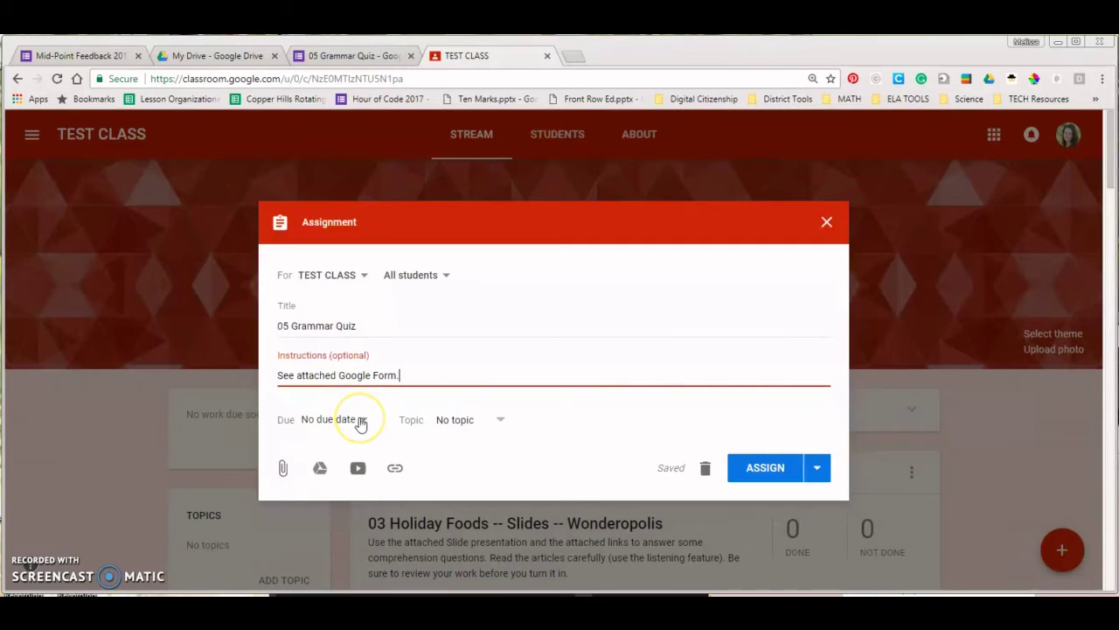
Review which students and which other classes the assignment can be given to, keeping TEST CLASS and All students.
left_click(446, 276)
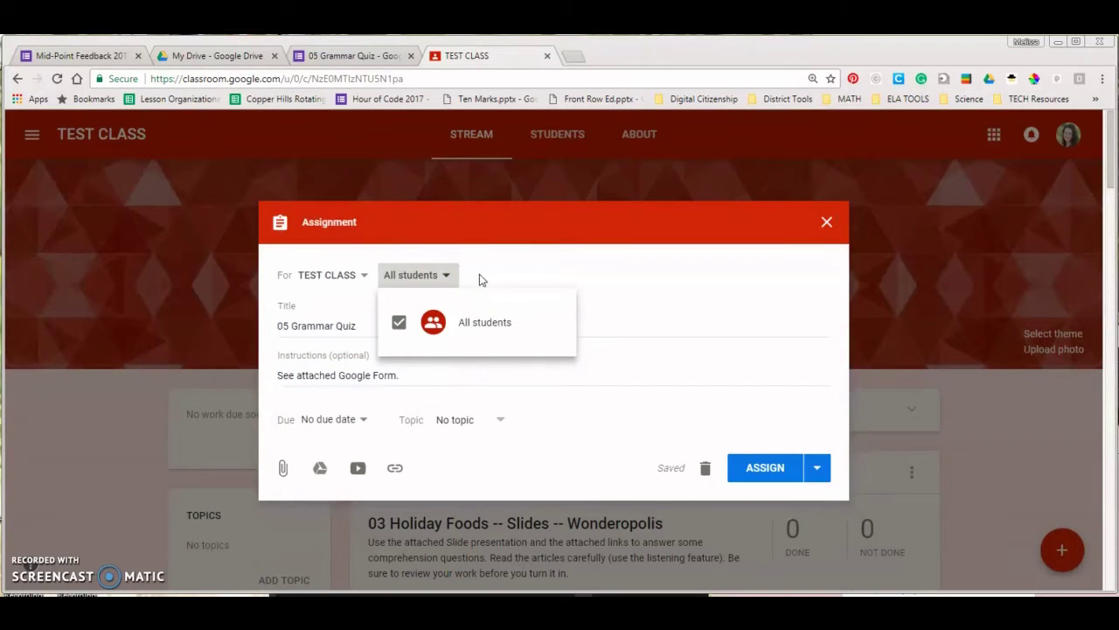
left_click(479, 276)
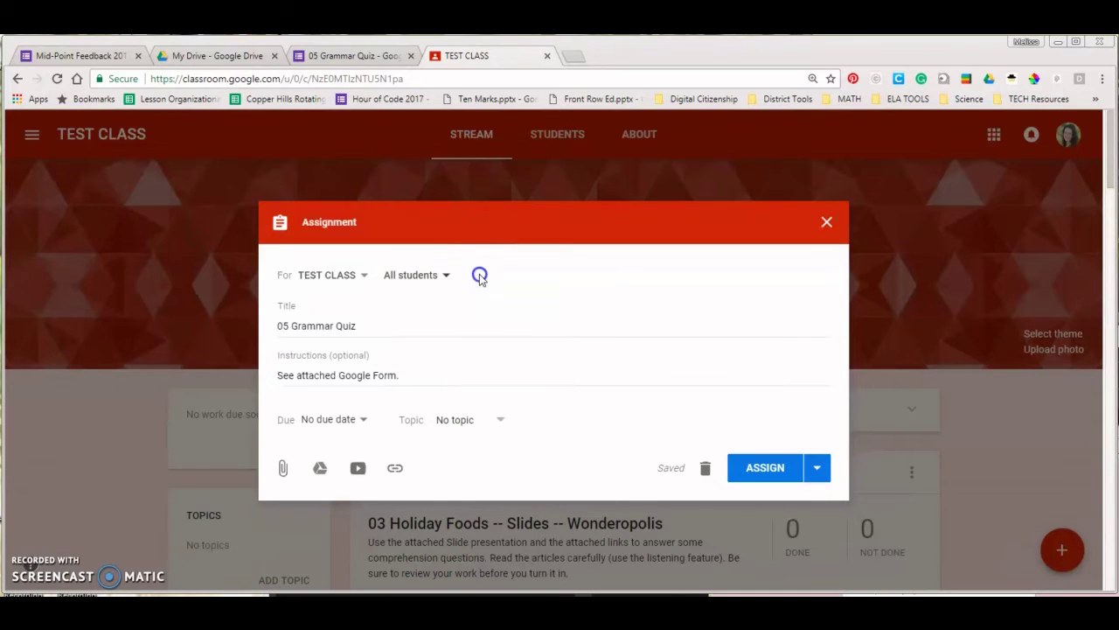
left_click(365, 275)
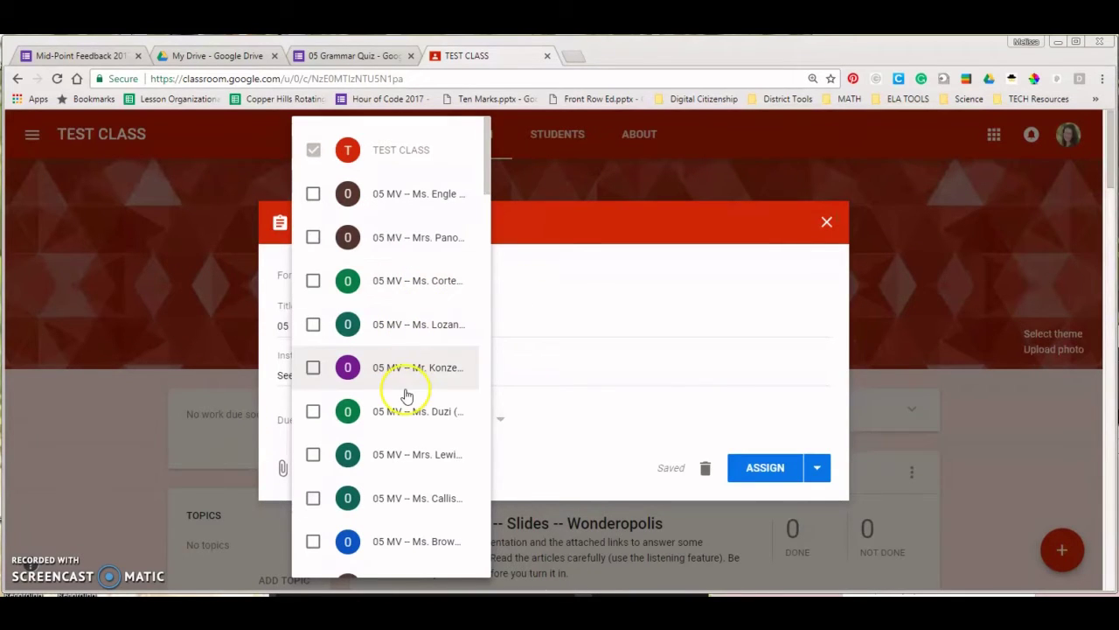
left_click(530, 298)
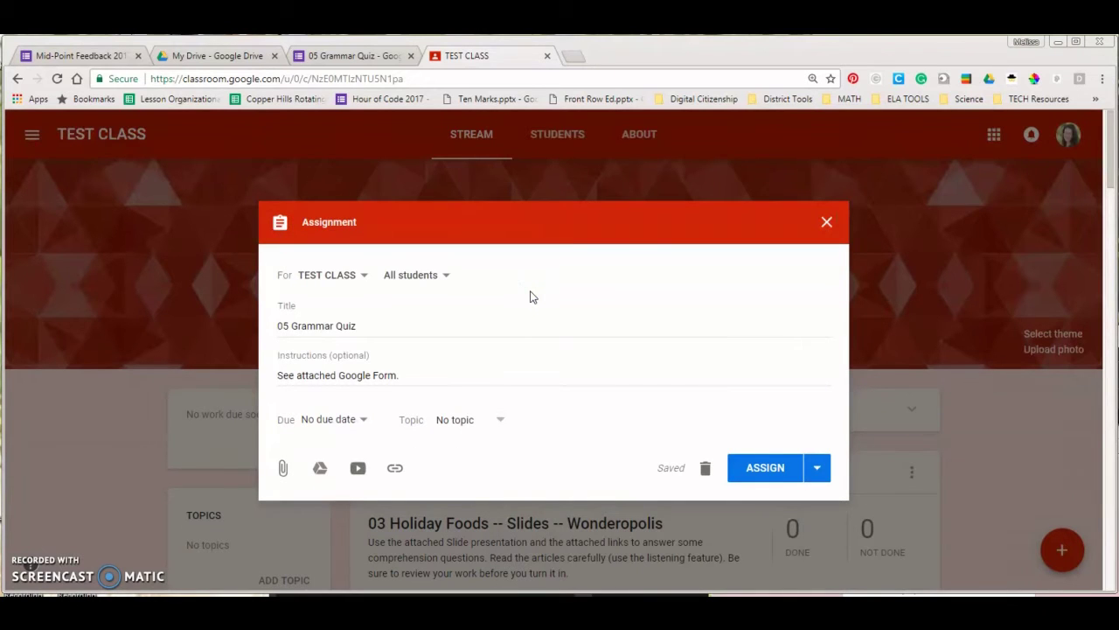
Look over the beginning of the 05 Grammar Quiz form in Google Forms and return to the assignment in Google Classroom.
left_click(371, 55)
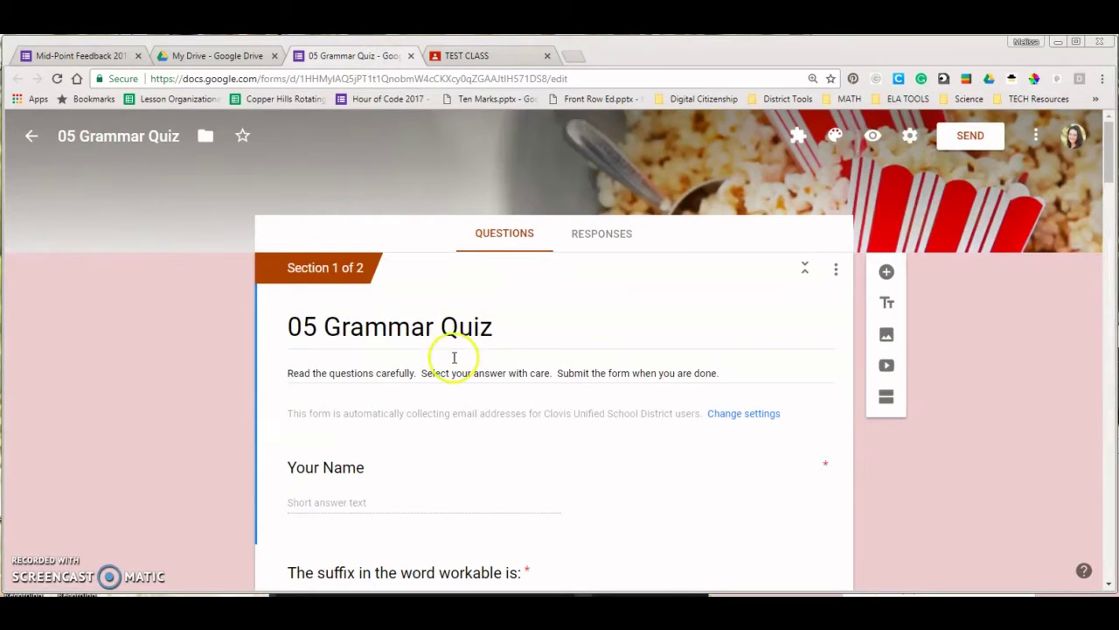
scroll(409, 460, "down", 1)
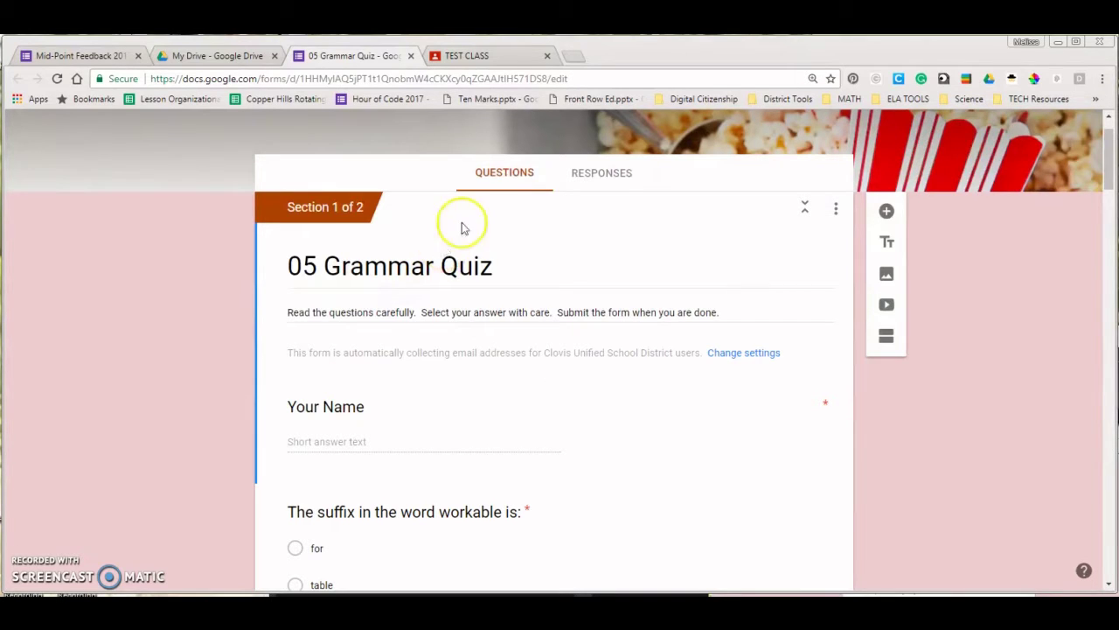
left_click(496, 58)
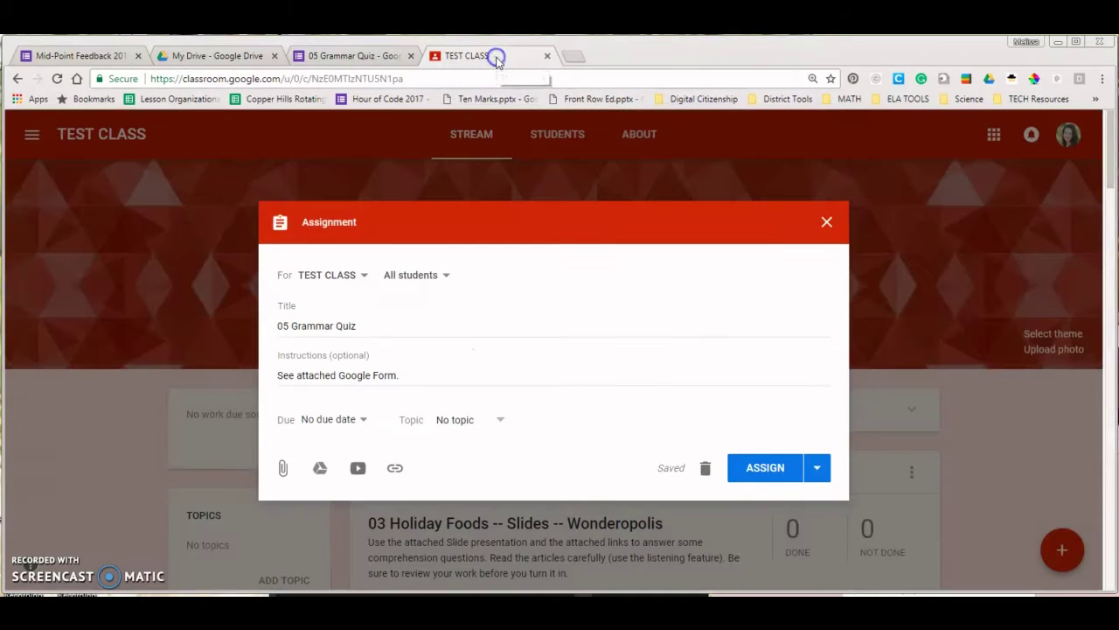
left_click(320, 469)
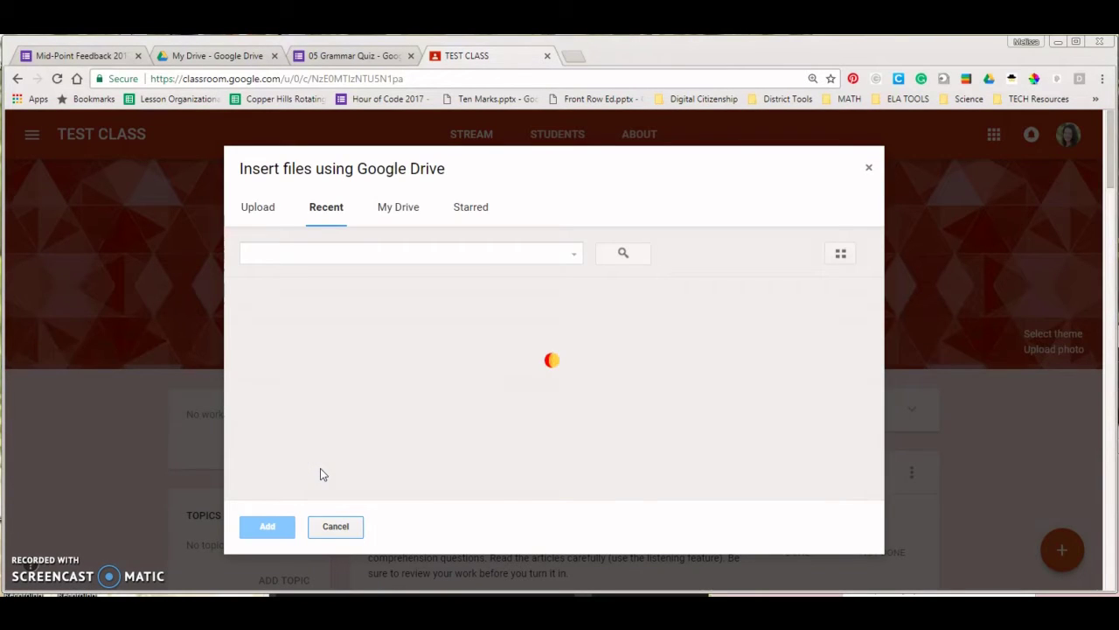
left_click(353, 439)
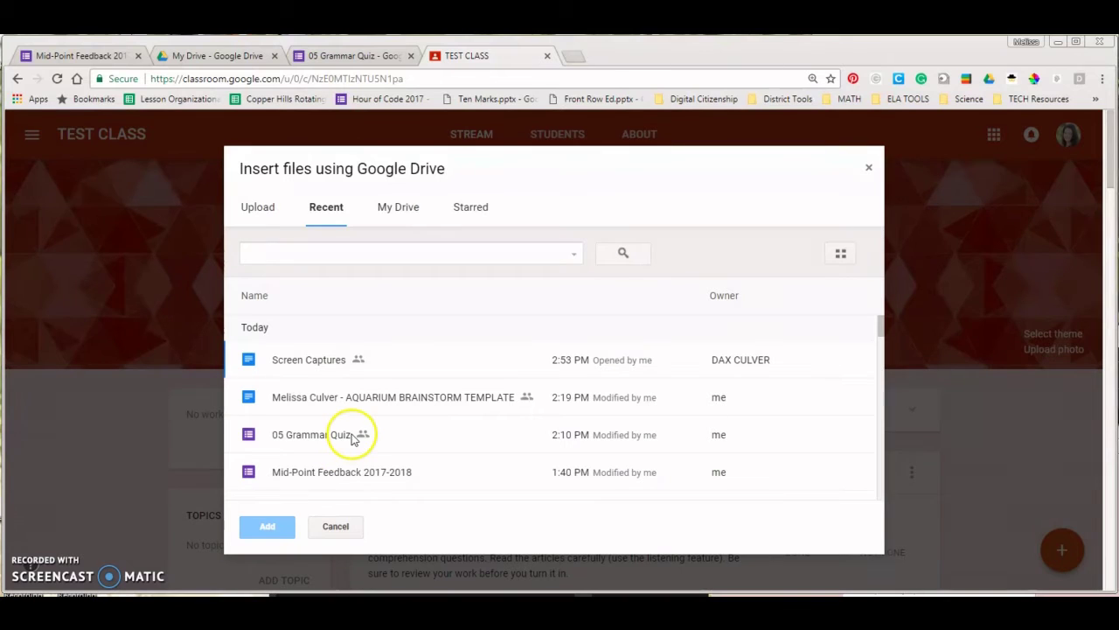
left_click(333, 525)
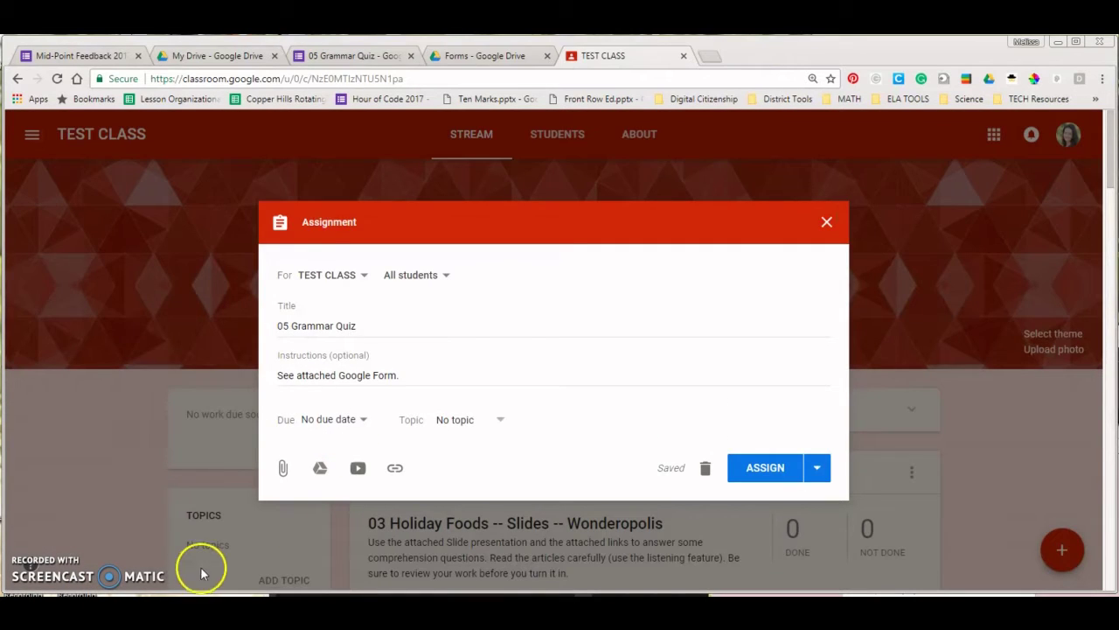
Attach the 05 Grammar Quiz form from Google Drive to the assignment and assign it to TEST CLASS.
left_click(321, 470)
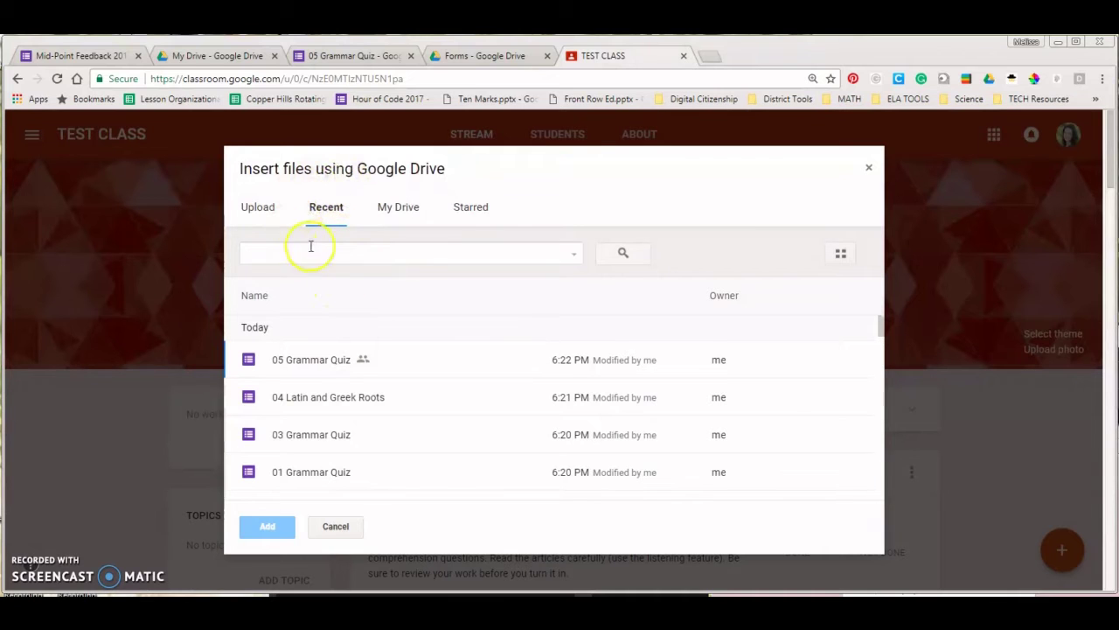
double_click(322, 361)
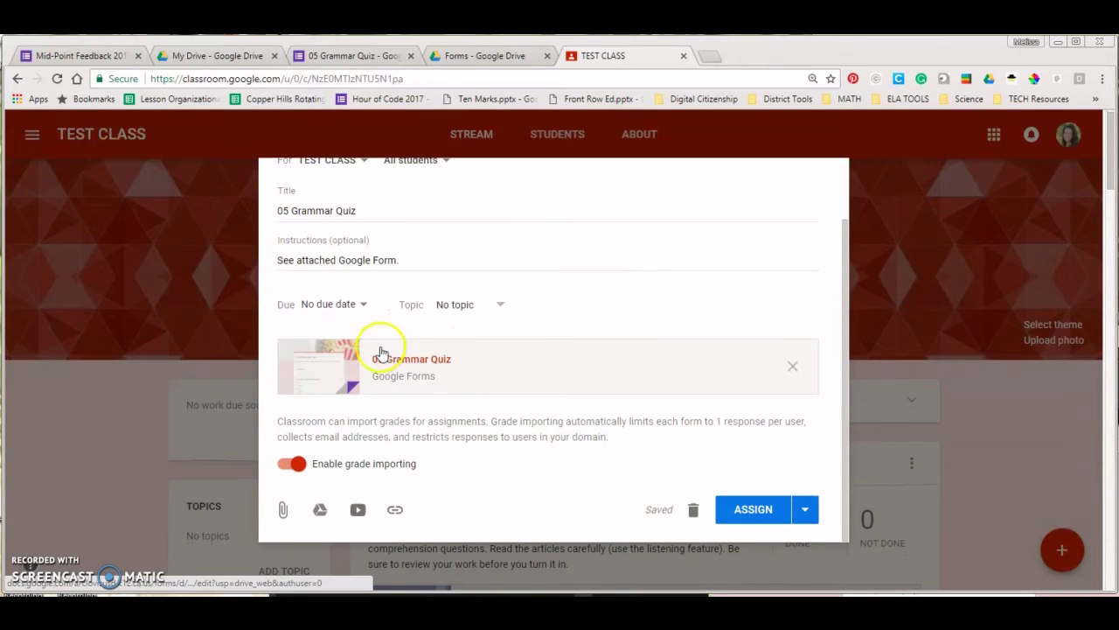
left_click(805, 510)
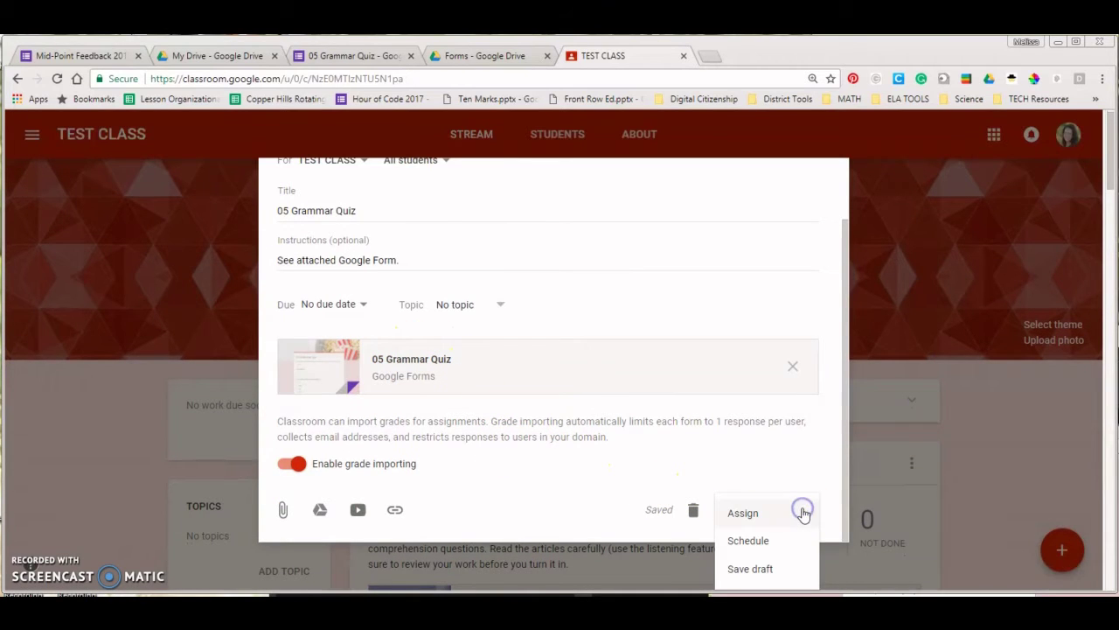
left_click(768, 571)
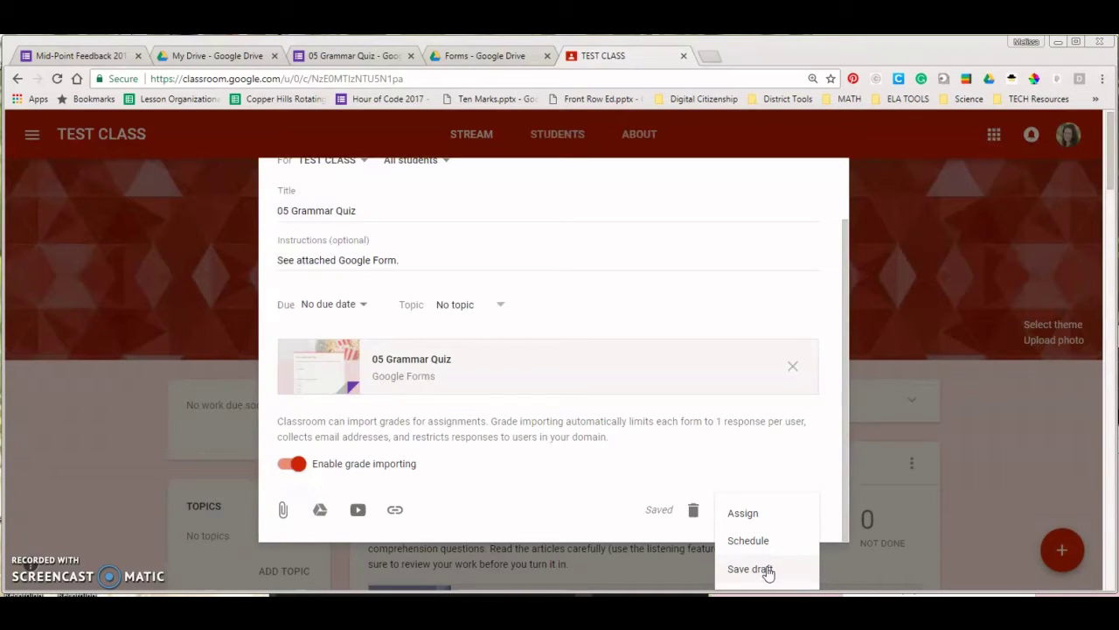
left_click(744, 511)
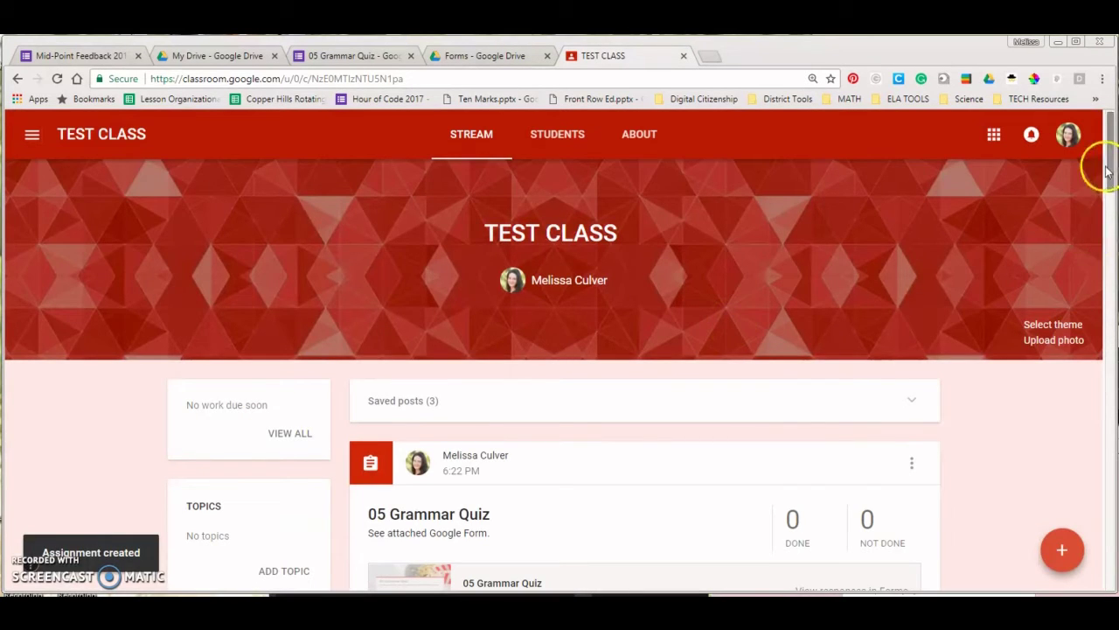
Open the 05 Grammar Quiz form from its post in the class stream and view it as a respondent.
left_click_drag(1109, 170, 1109, 197)
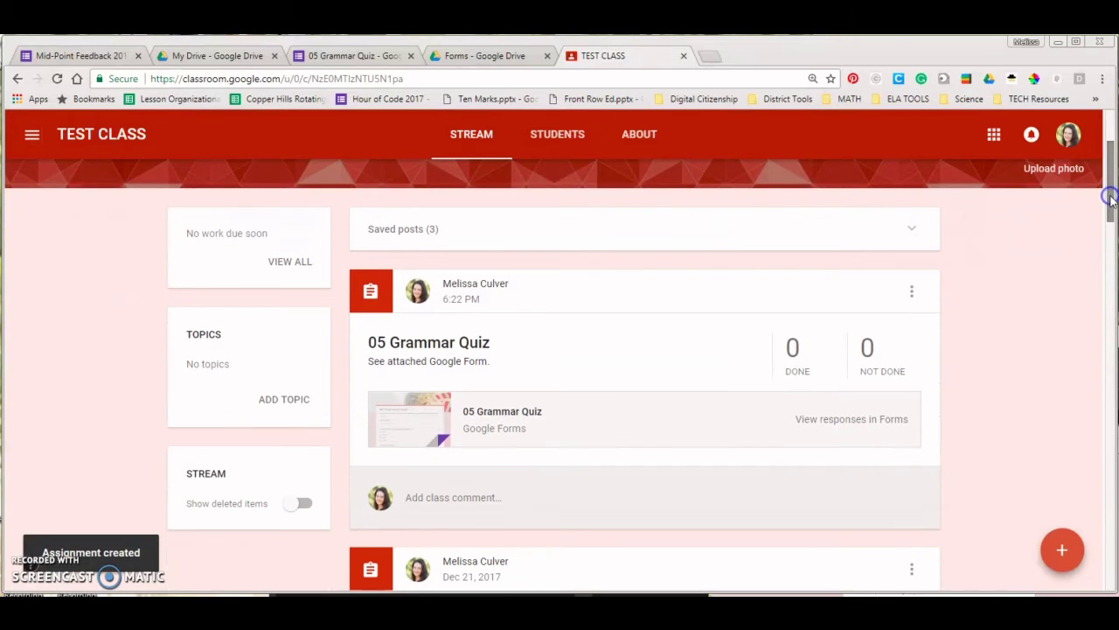
left_click(500, 416)
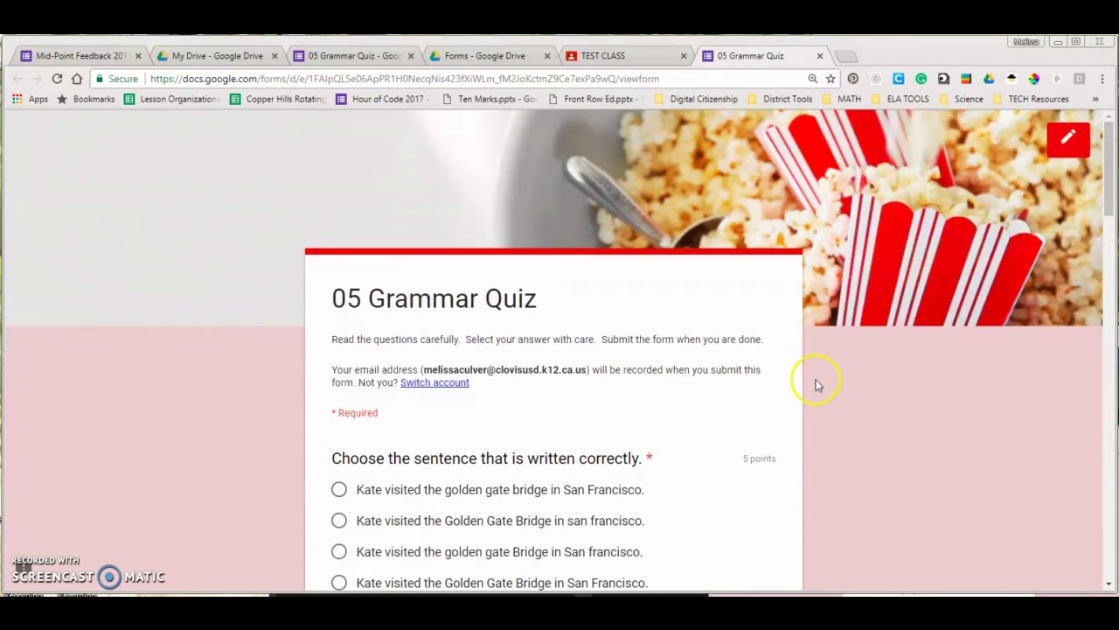
scroll(818, 385, "down", 1)
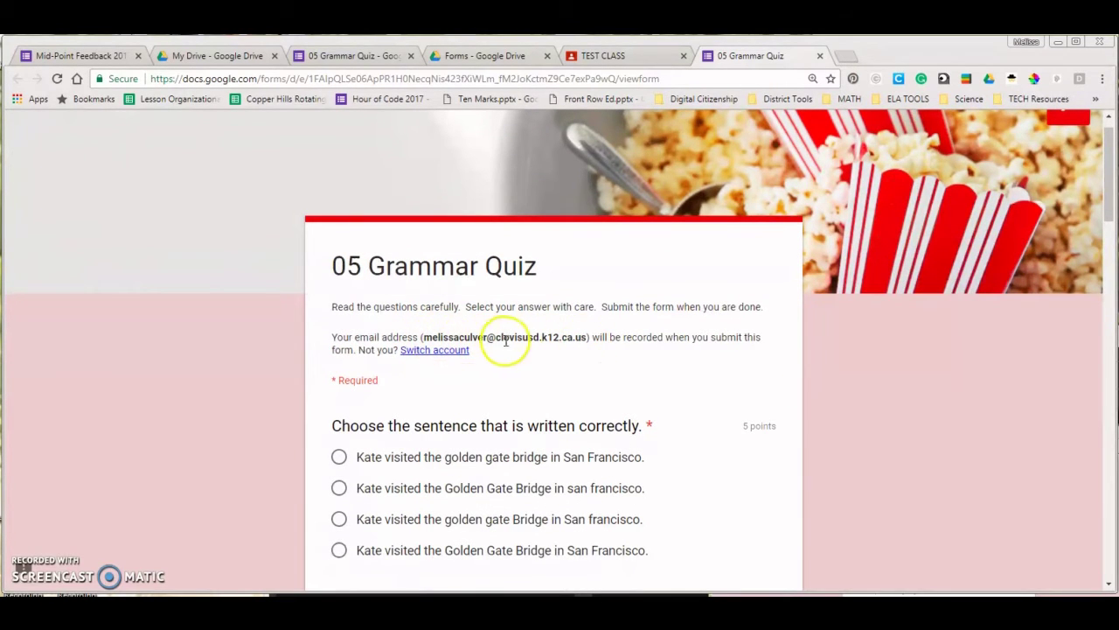
Switch to the 05 Grammar Quiz form editor and open its responses in Google Sheets.
left_click(362, 55)
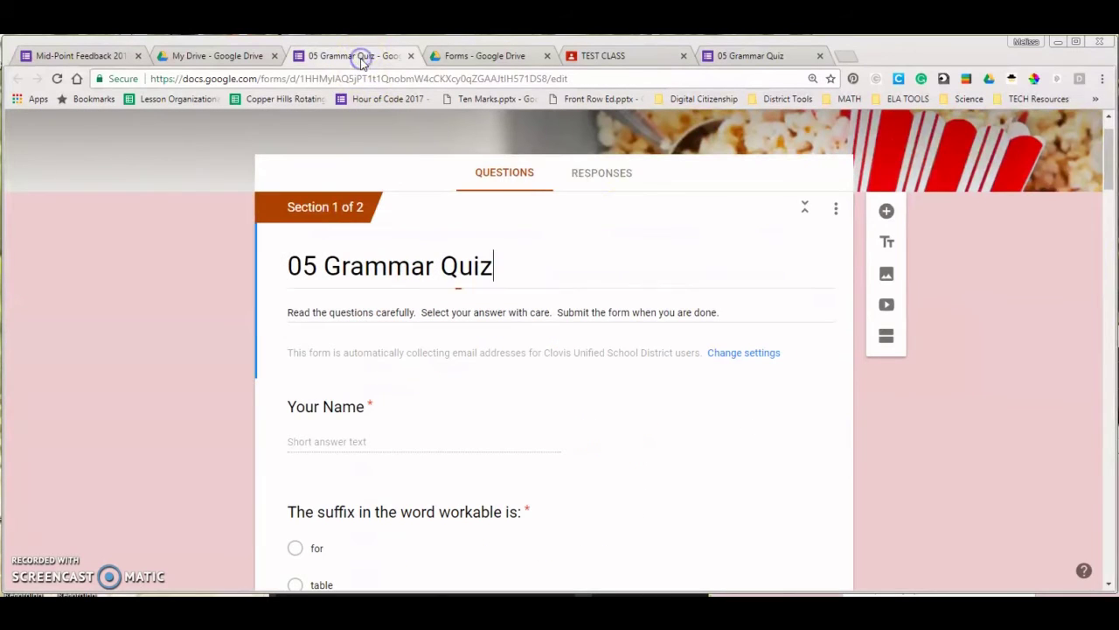
left_click(599, 173)
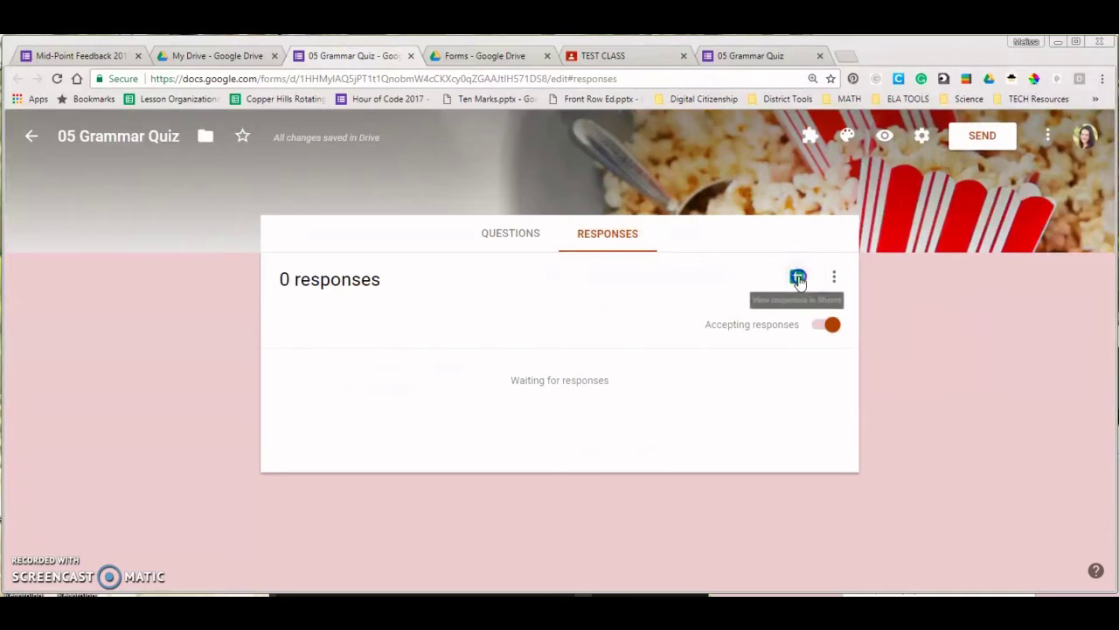
left_click(798, 278)
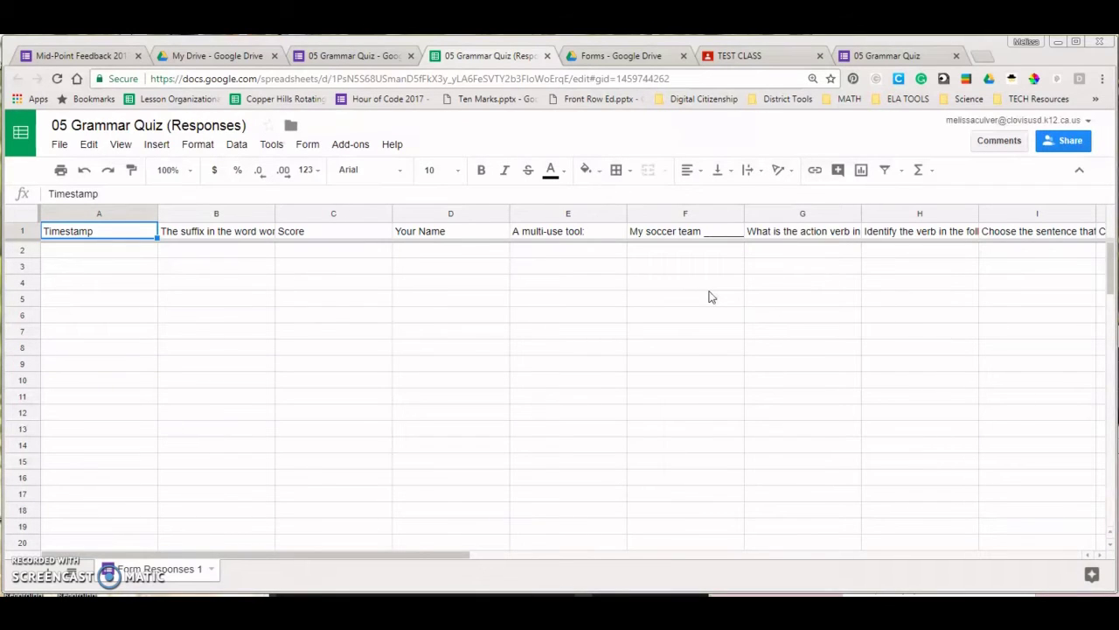
Go back to the form's responses and reopen the 05 Grammar Quiz (Responses) spreadsheet.
left_click(866, 55)
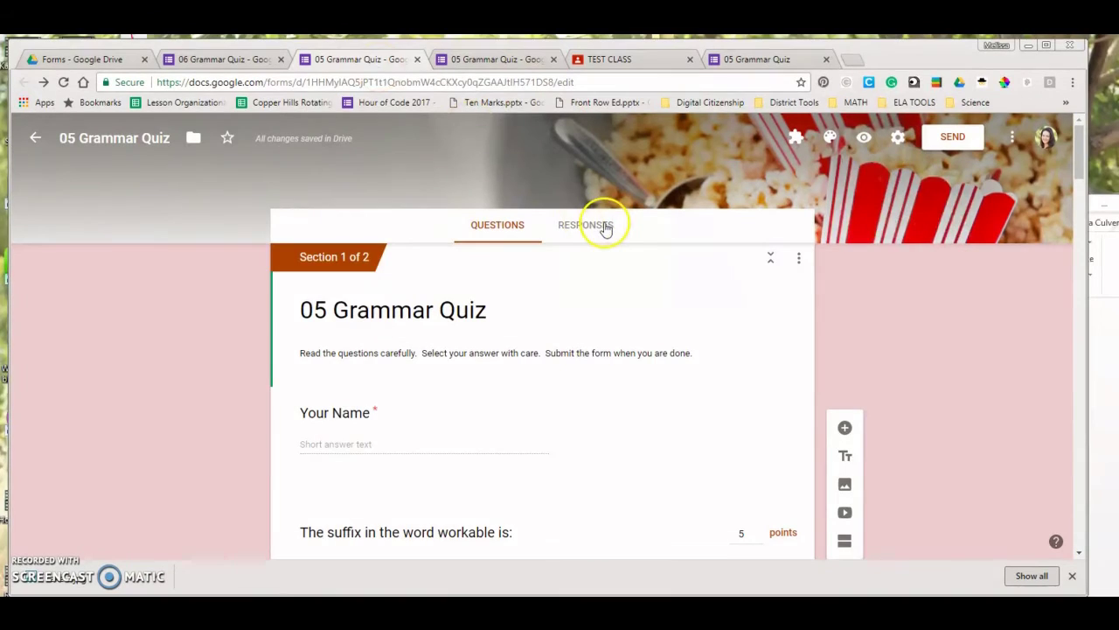
left_click(595, 225)
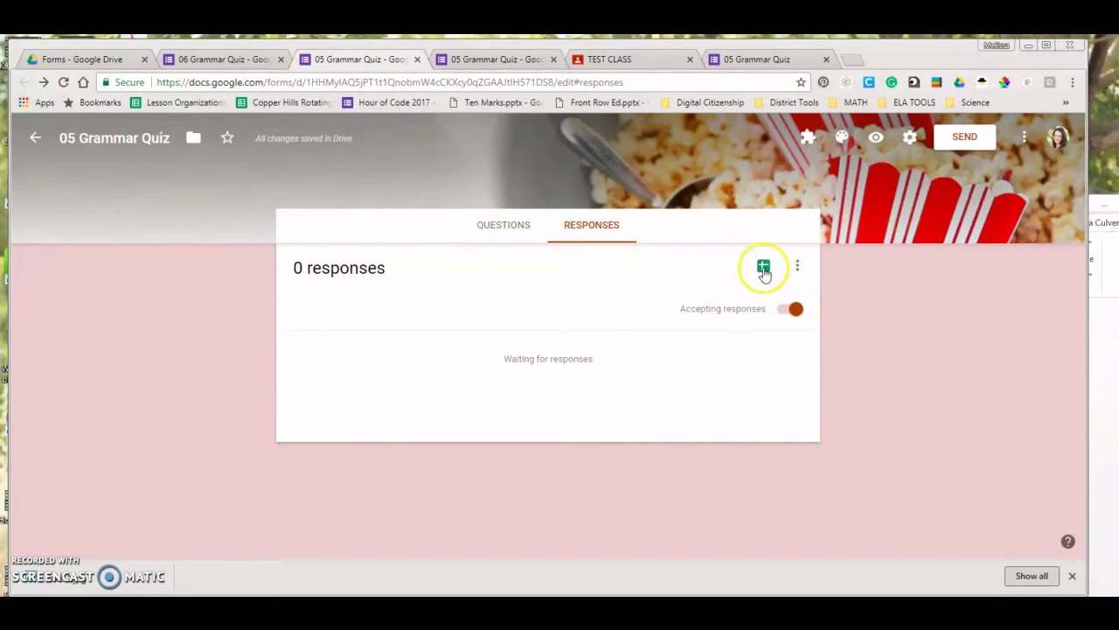
left_click(763, 269)
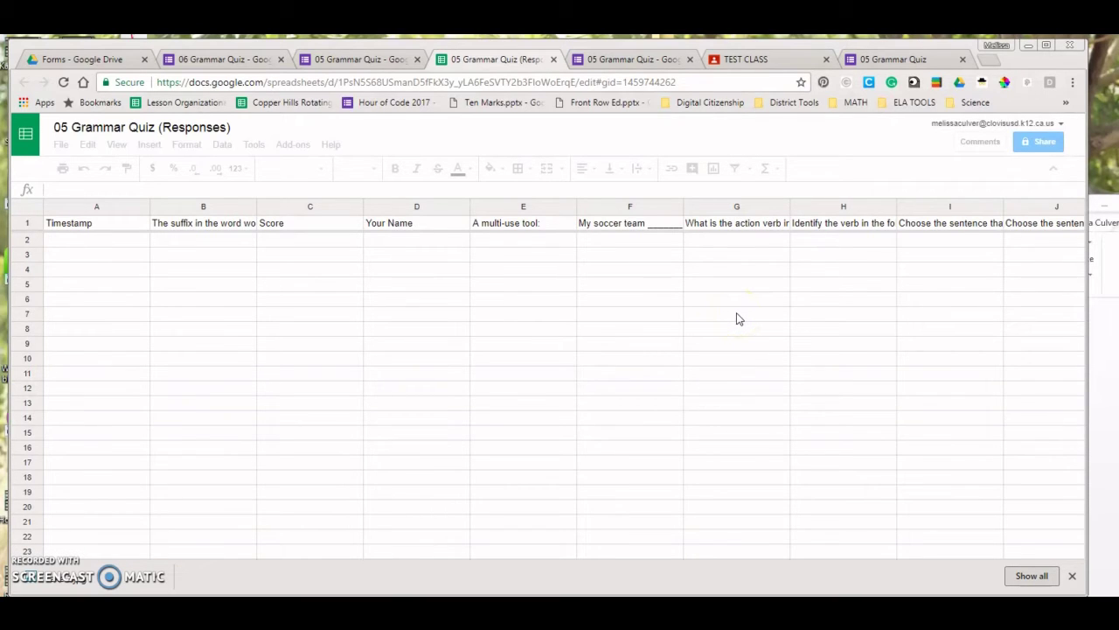
Examine the question headings across row 1 of the responses spreadsheet, moving to the last question and back to the first columns.
left_click(244, 228)
key("Right")
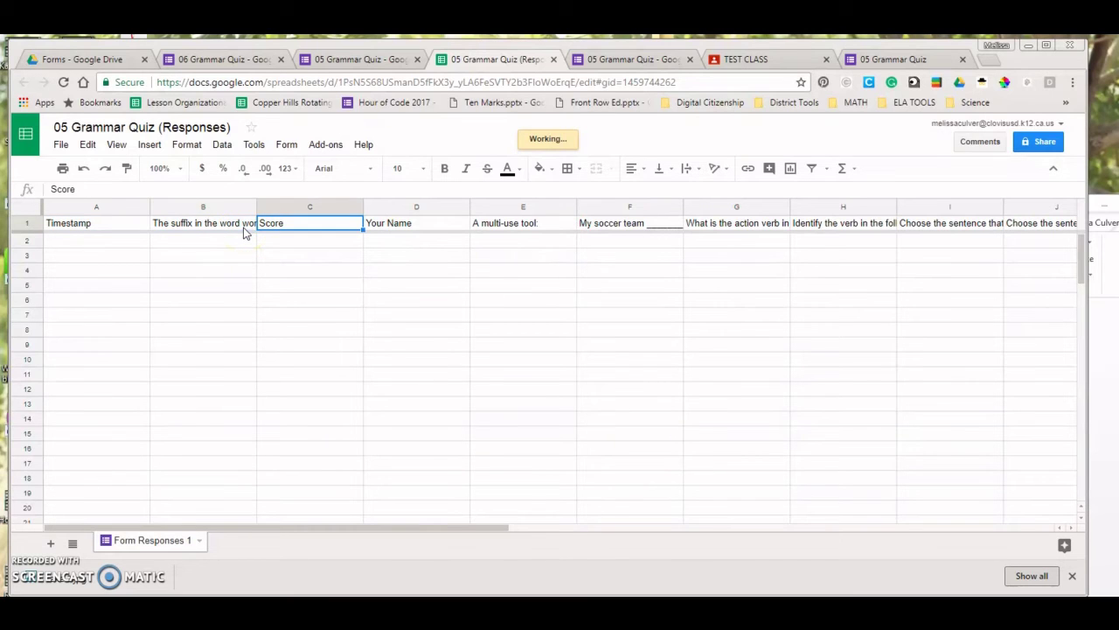
key("Right")
key("Right")
key("Right")
key("Right")
key("Right")
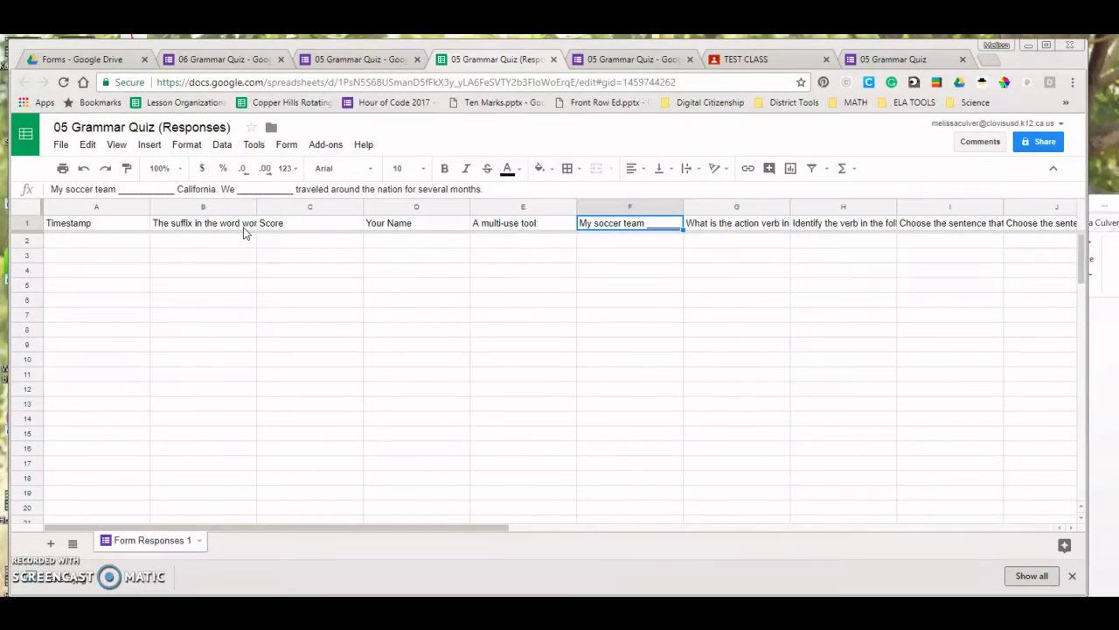
key("Right")
key("Right")
key("Right")
key("Right")
key("Right")
key("Right")
key("Right")
key("Right")
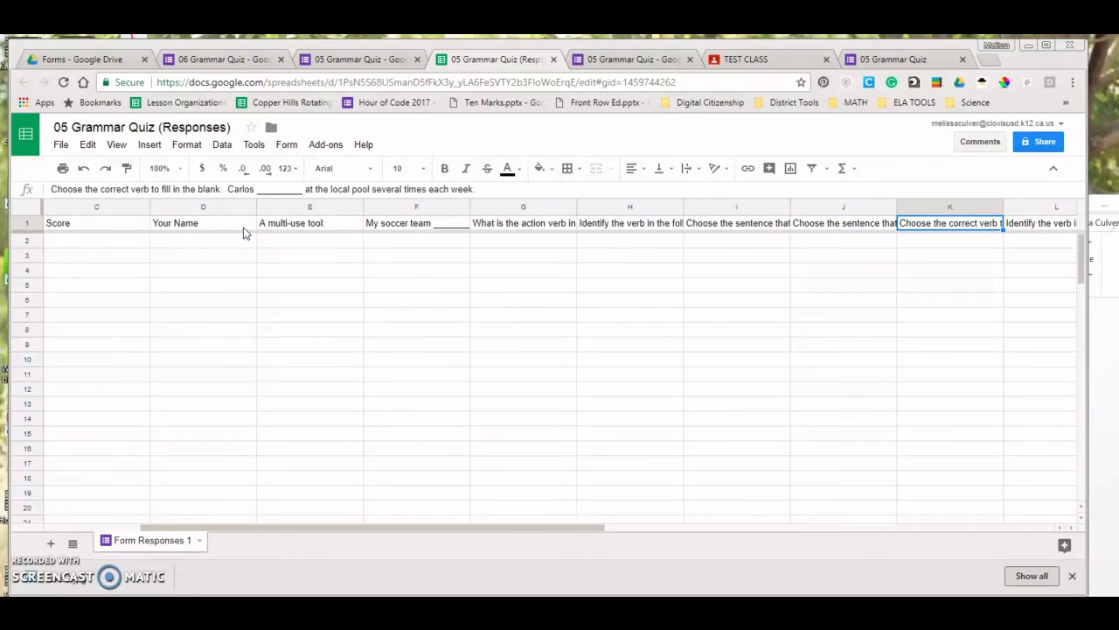
key("Right")
key("Right")
key("Right")
key("Right")
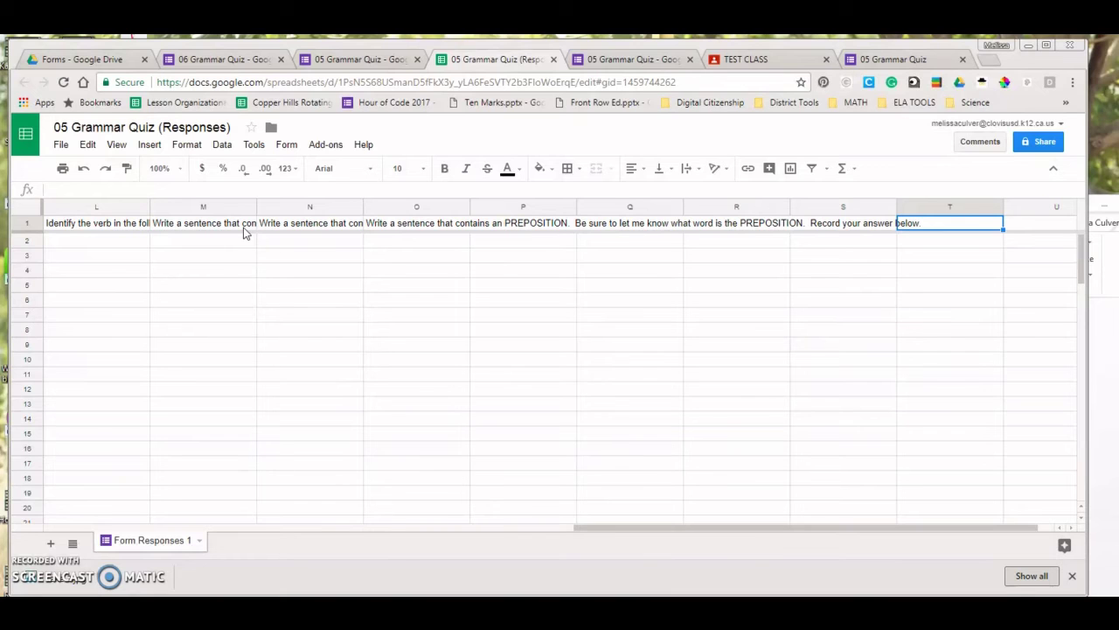
key("Left")
key("Left")
key("Left")
key("Left")
key("Left")
key("Left")
key("Left")
key("Left")
key("Left")
key("Left")
key("Left")
key("Left")
key("Left")
key("Left")
key("Left")
key("Left")
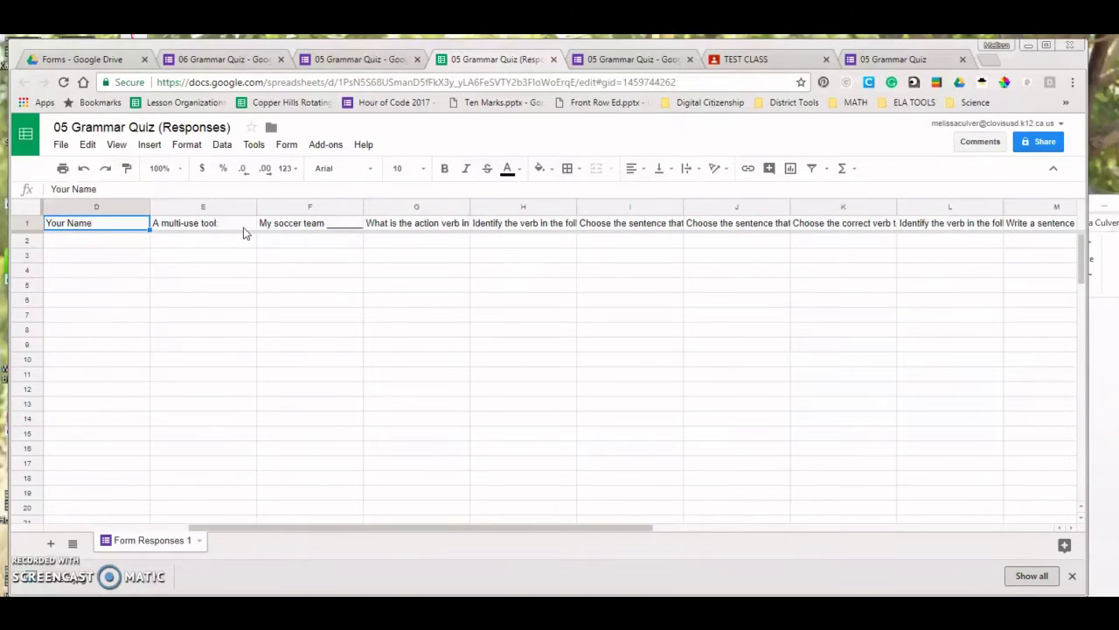
key("Left")
key("Left")
key("Left")
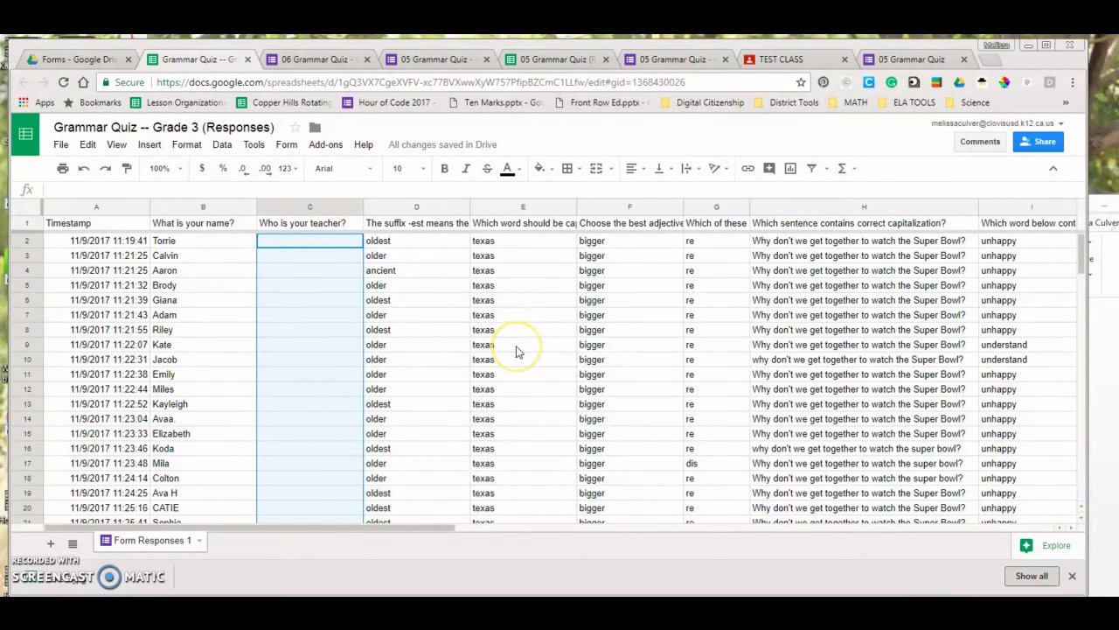
Widen column J in the Grammar Quiz -- Grade 3 (Responses) spreadsheet to fit the full birthday sentences.
scroll(516, 350, "right", 5)
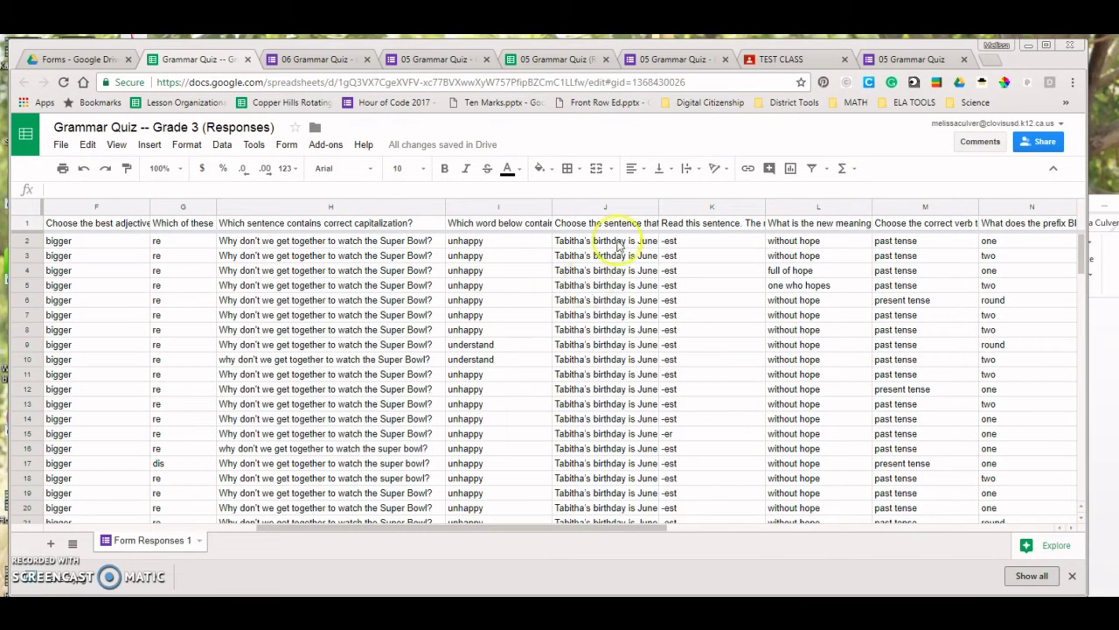
left_click_drag(658, 208, 707, 212)
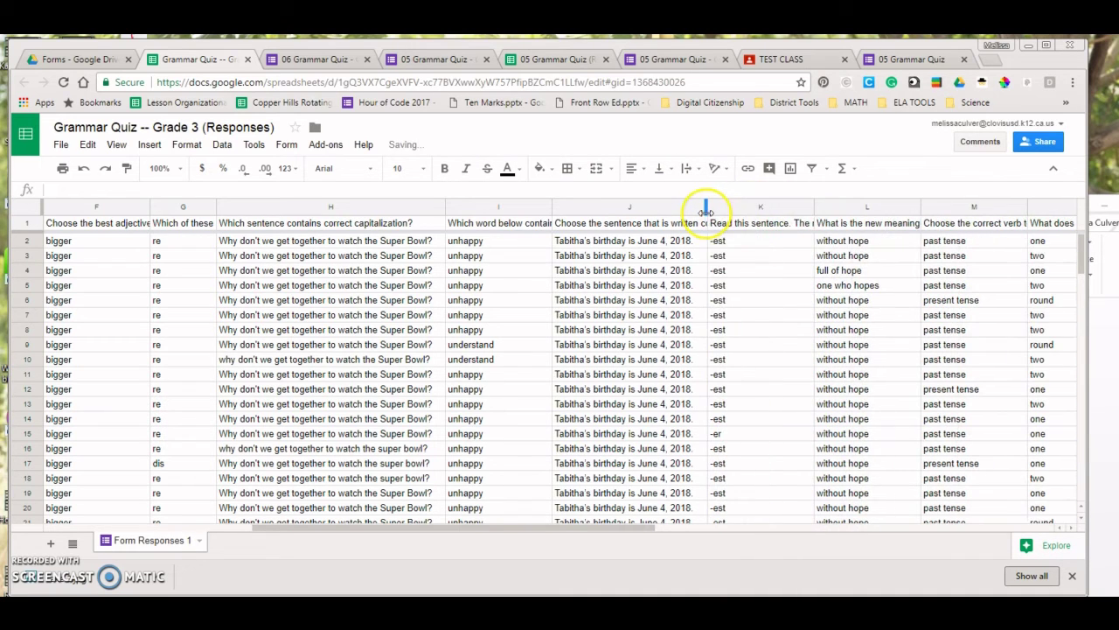
Widen column K and then column J to show more of their question headings in row 1.
left_click_drag(812, 208, 848, 208)
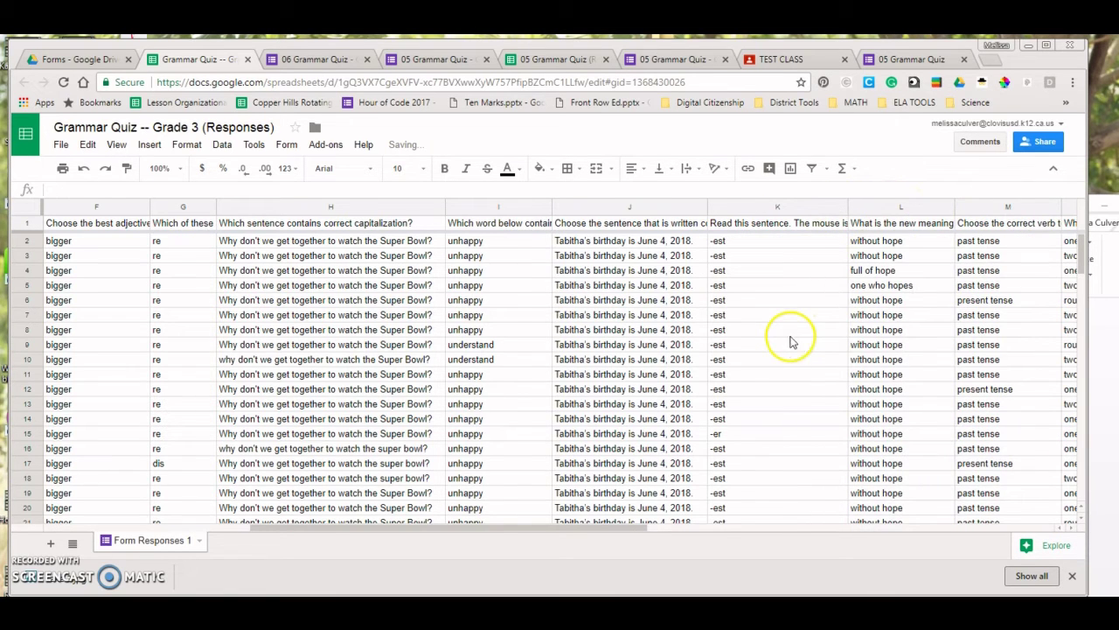
scroll(792, 343, "right", 2)
scroll(800, 341, "left", 3)
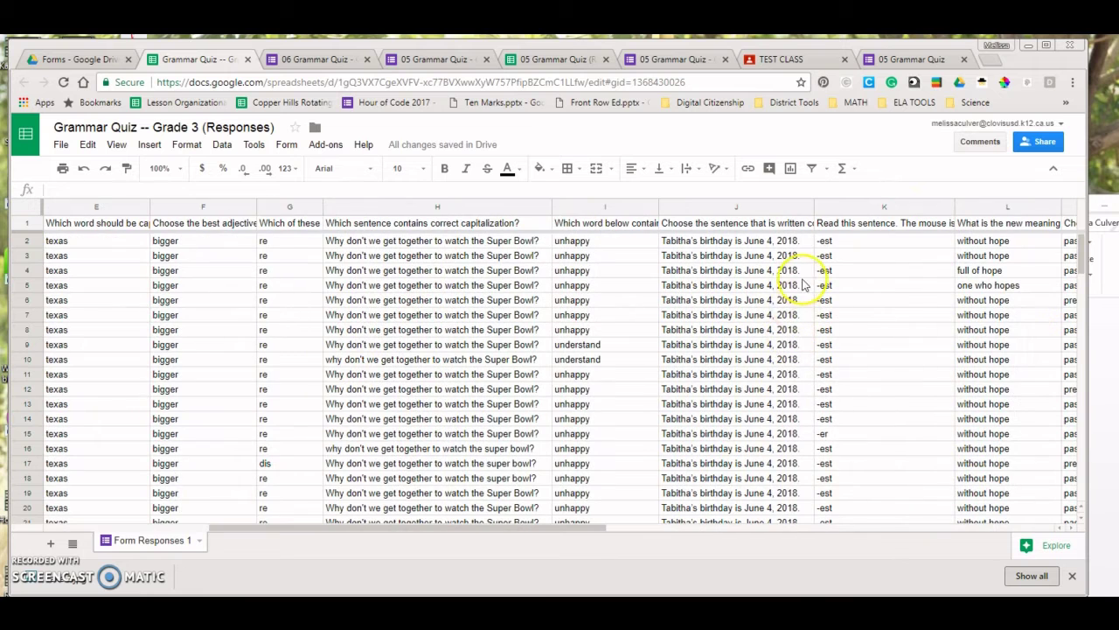
mouse_move(822, 207)
left_mouse_down()
mouse_move(900, 215)
mouse_move(828, 215)
left_mouse_up()
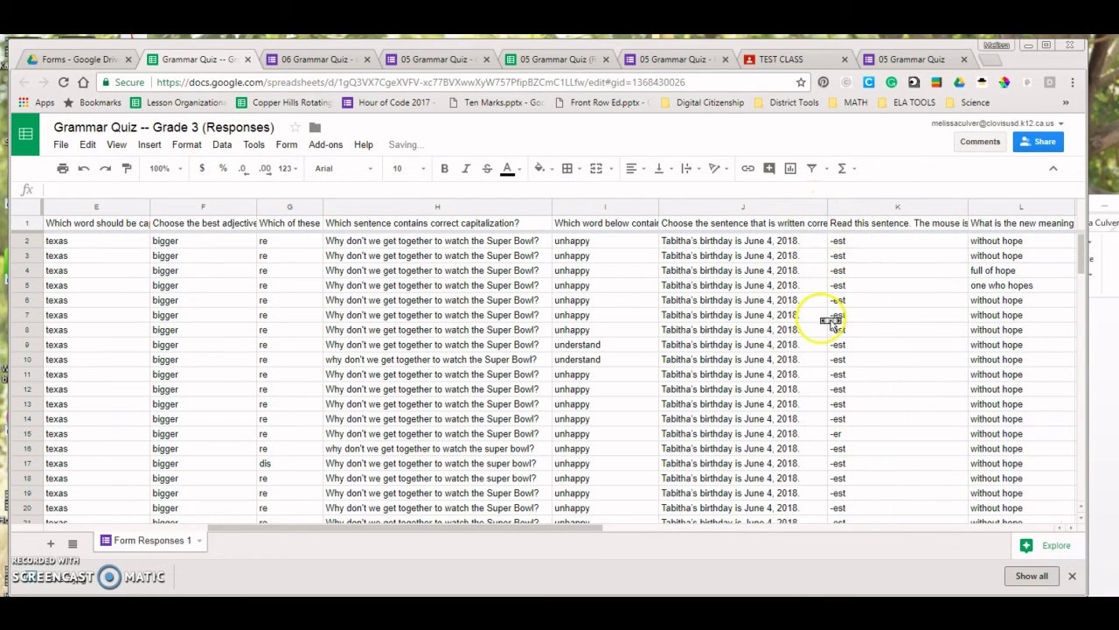
Examine the quiz scores in column O from the first responses down to row 26, returning to the first score.
scroll(828, 320, "right", 10)
scroll(830, 324, "left", 2)
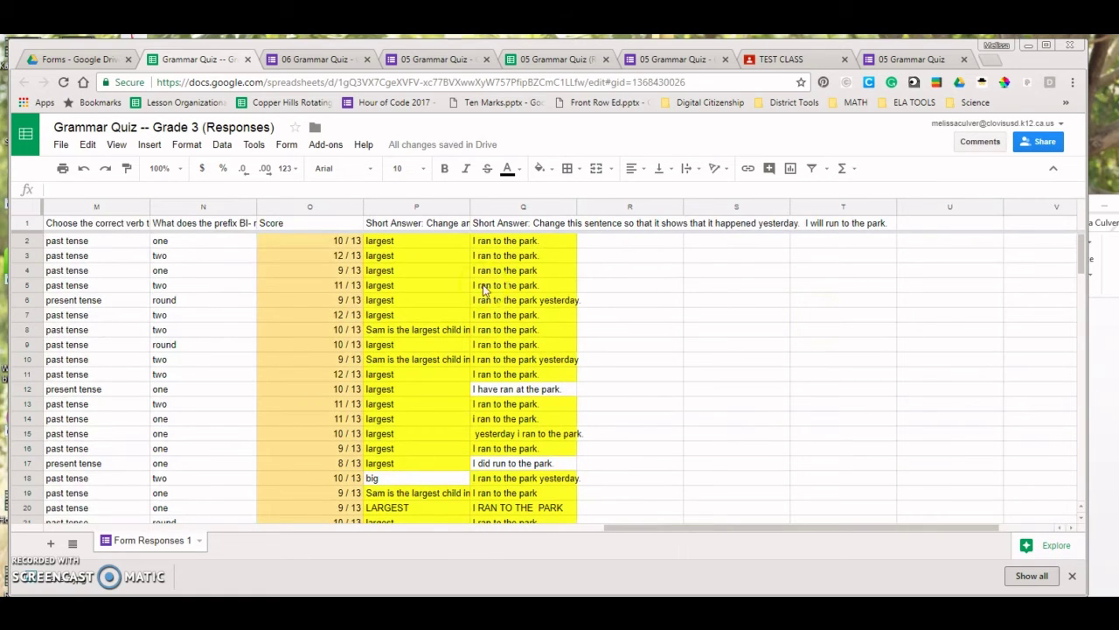
left_click(344, 256)
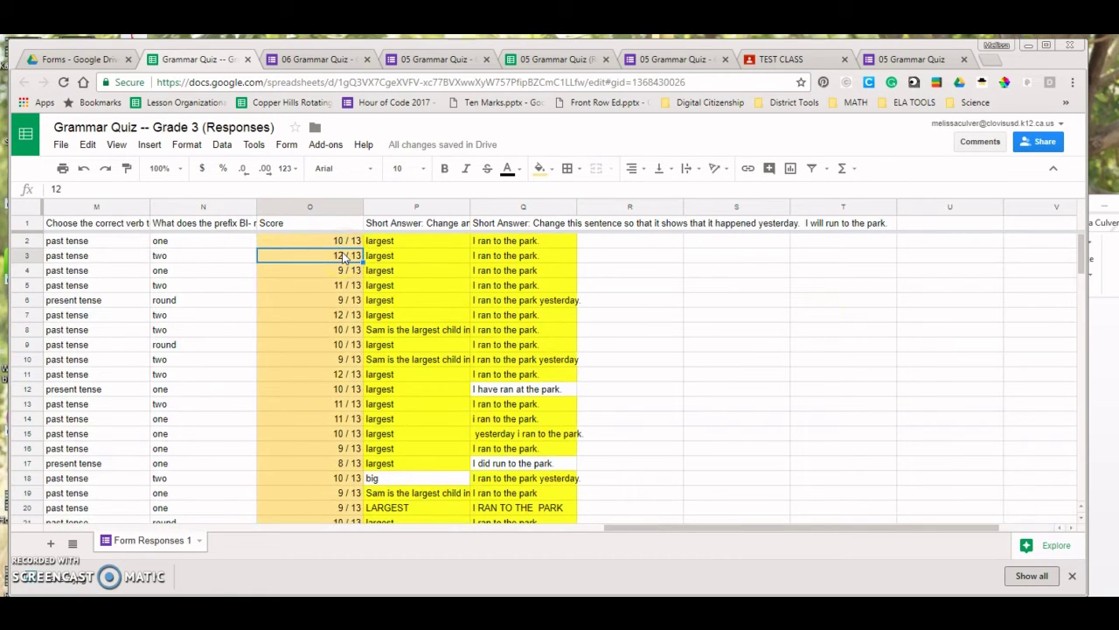
key("shift+Down")
key("shift+Down")
key("shift+Down")
key("shift+Down")
key("shift+Down")
key("shift+Down")
key("shift+Down")
key("shift+Down")
key("shift+Down")
key("shift+Down")
key("shift+Down")
key("shift+Down")
key("shift+Down")
key("shift+Down")
key("shift+Down")
key("shift+Down")
key("shift+Down")
key("shift+Down")
key("shift+Down")
key("shift+Down")
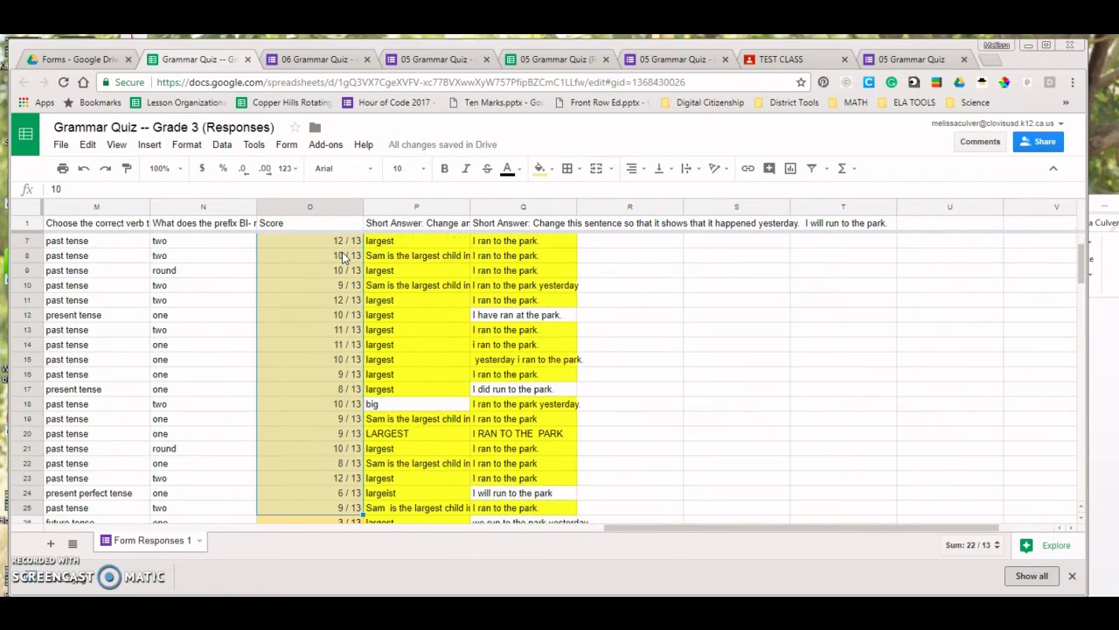
key("shift+Down")
key("shift+Down")
key("shift+Down")
key("ctrl+Up")
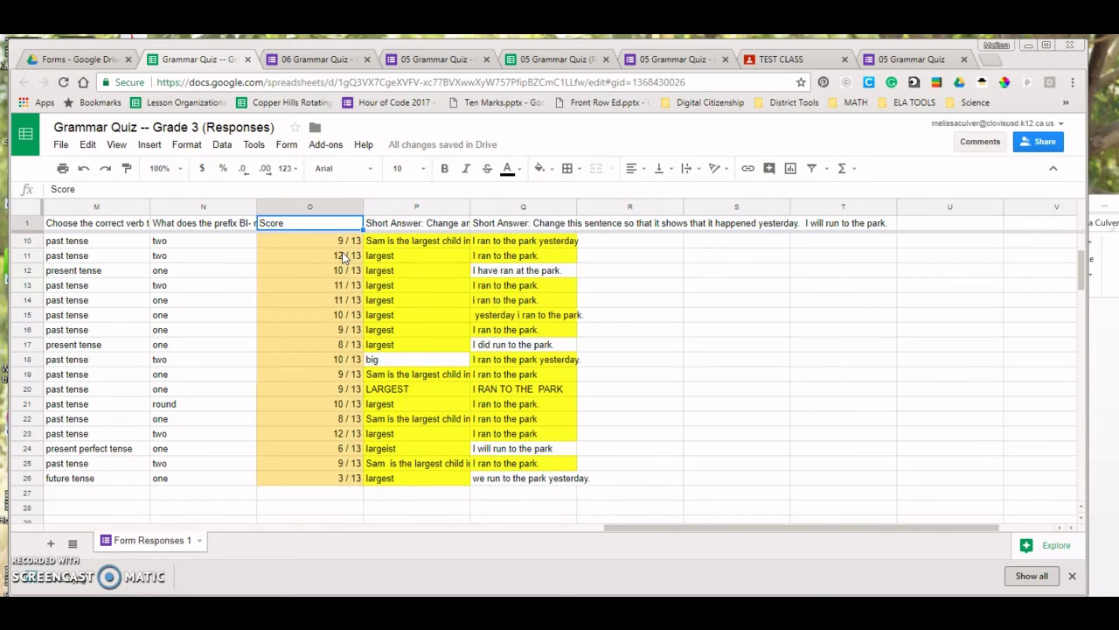
key("Down")
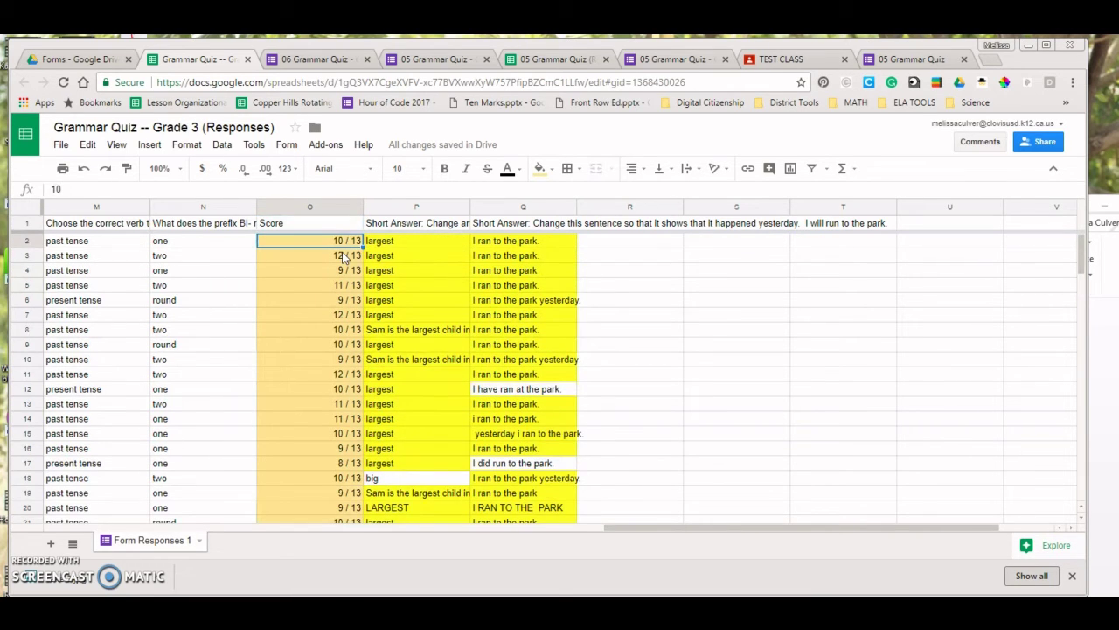
key("Up")
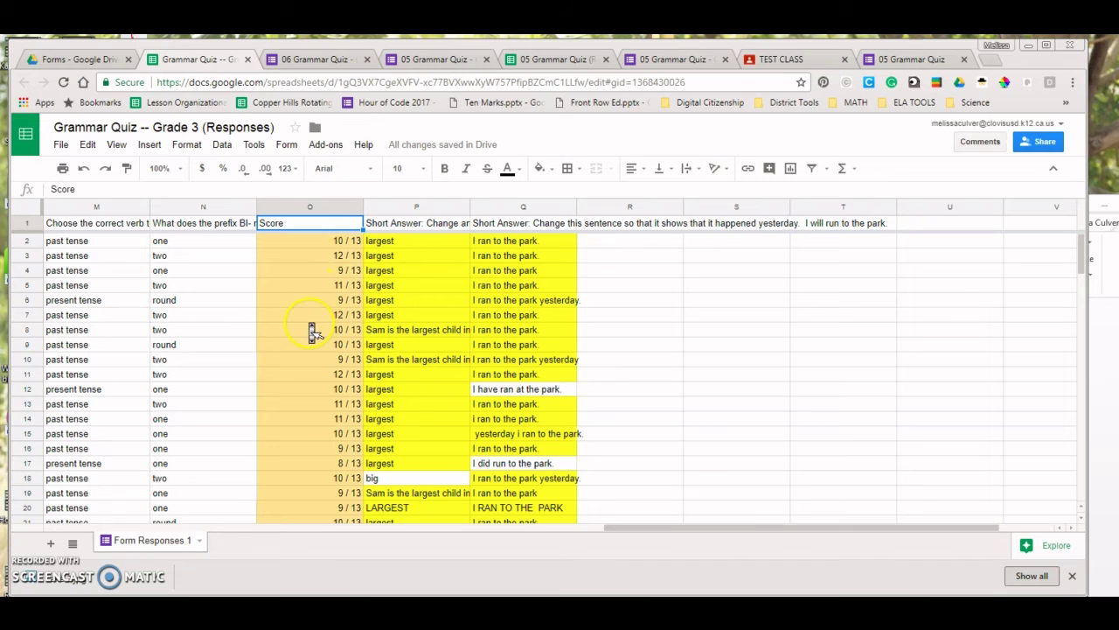
left_click(312, 244)
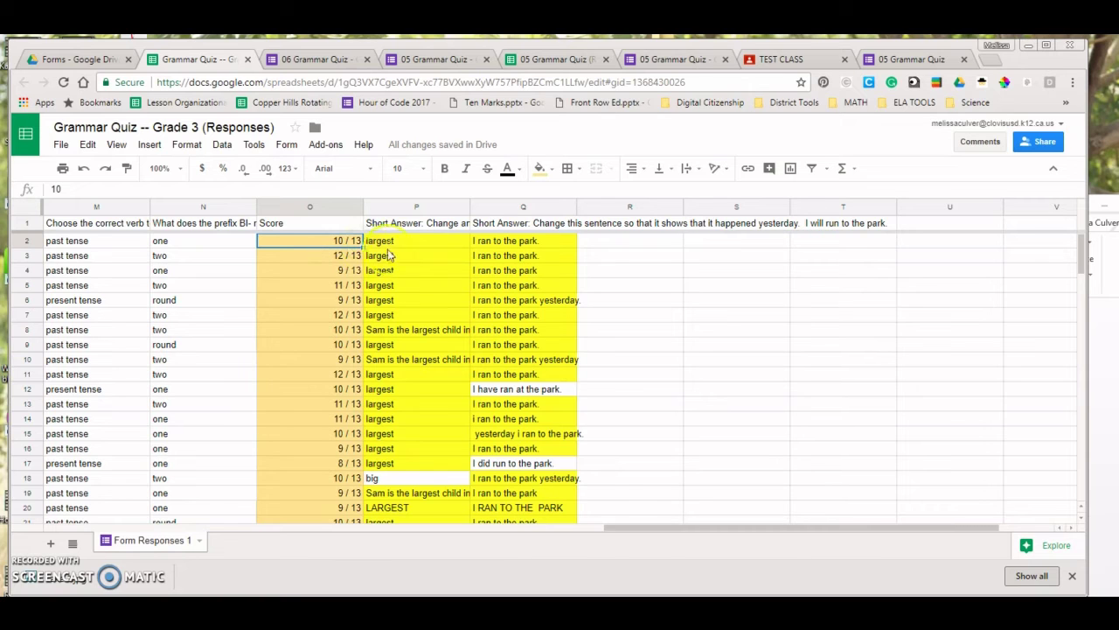
Examine the highlighted short answers in columns P and Q, including the ones in rows 2, 11 and 17.
left_click(416, 249)
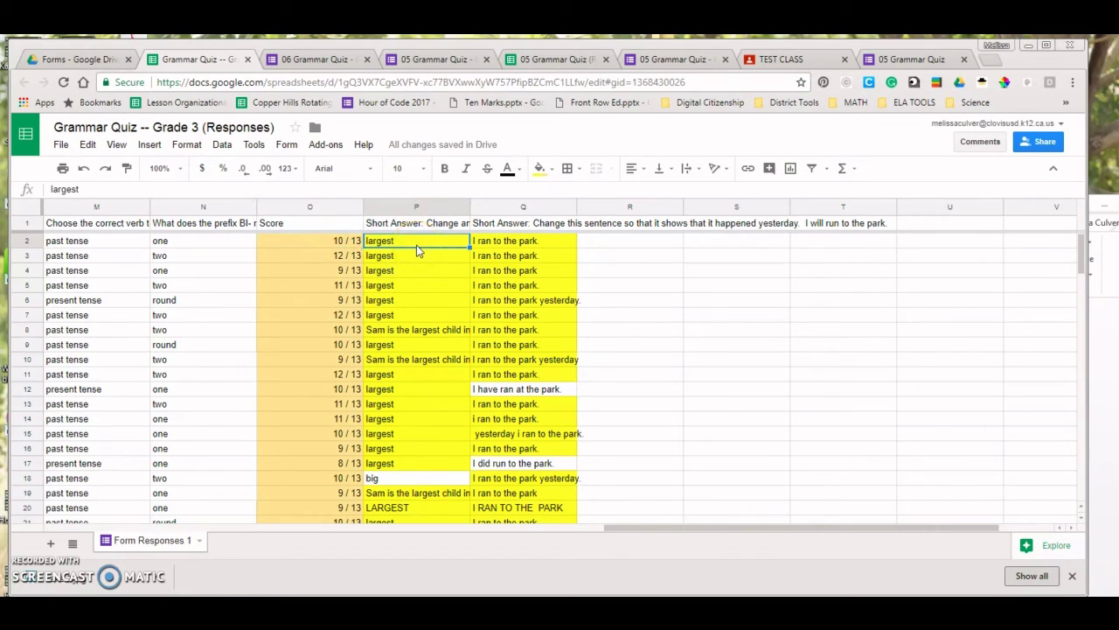
left_click(495, 377)
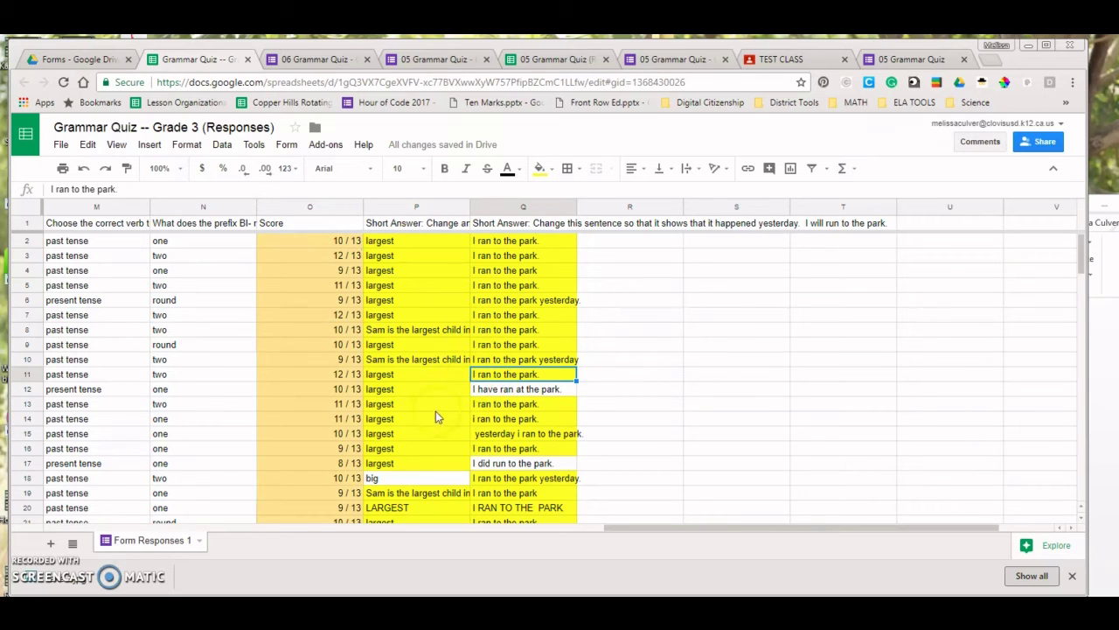
left_click(431, 467)
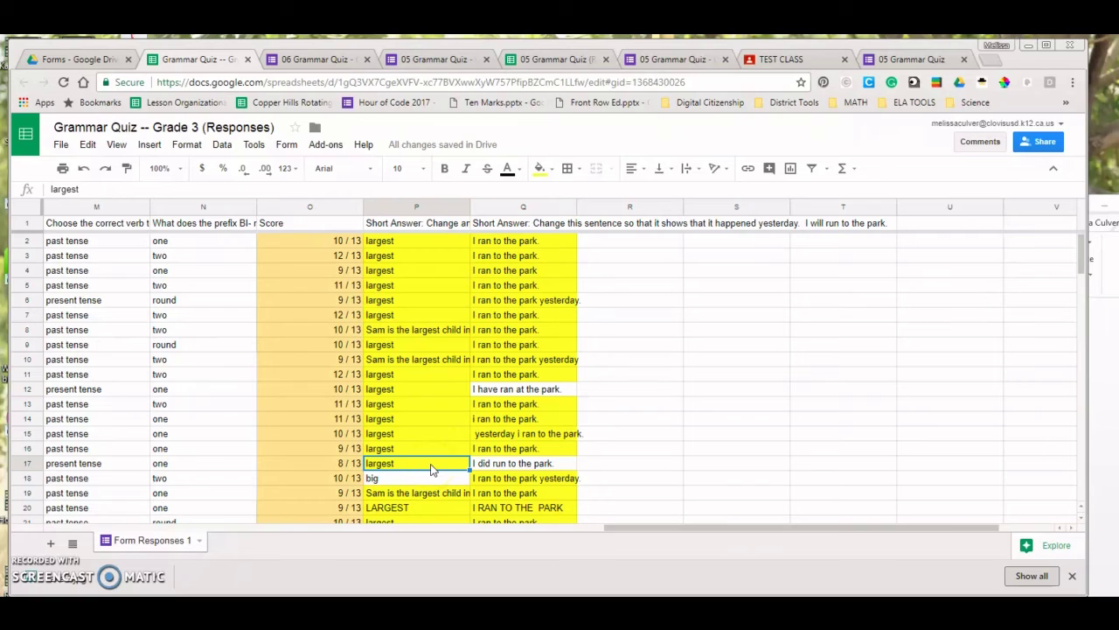
left_click(630, 269)
key("shift+Right")
key("shift+Right")
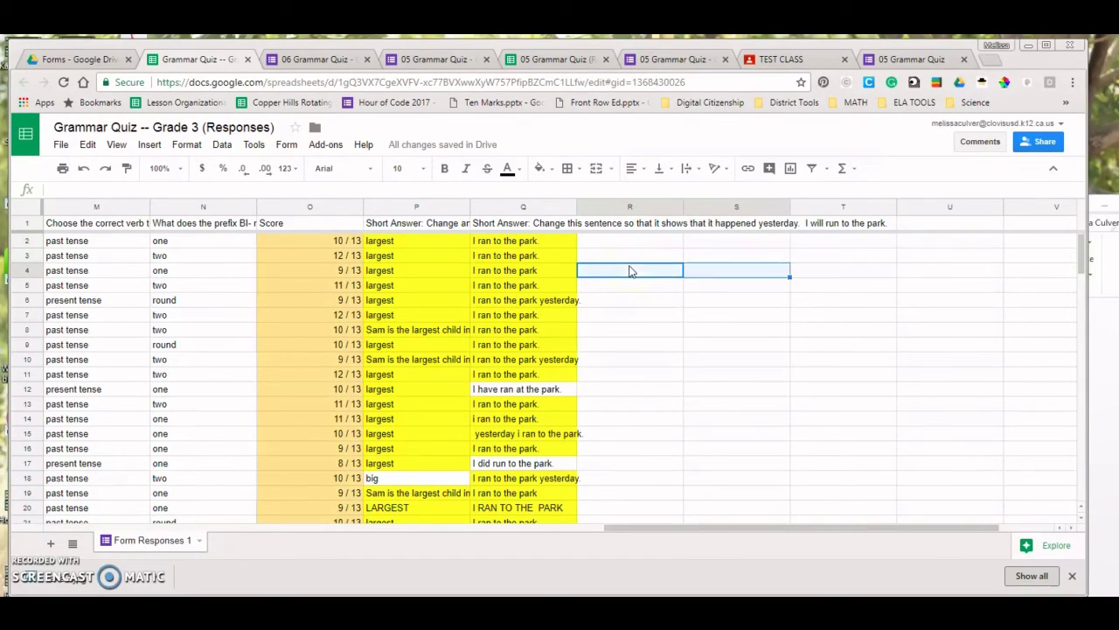
key("shift+Down")
key("shift+Down")
key("shift+Down")
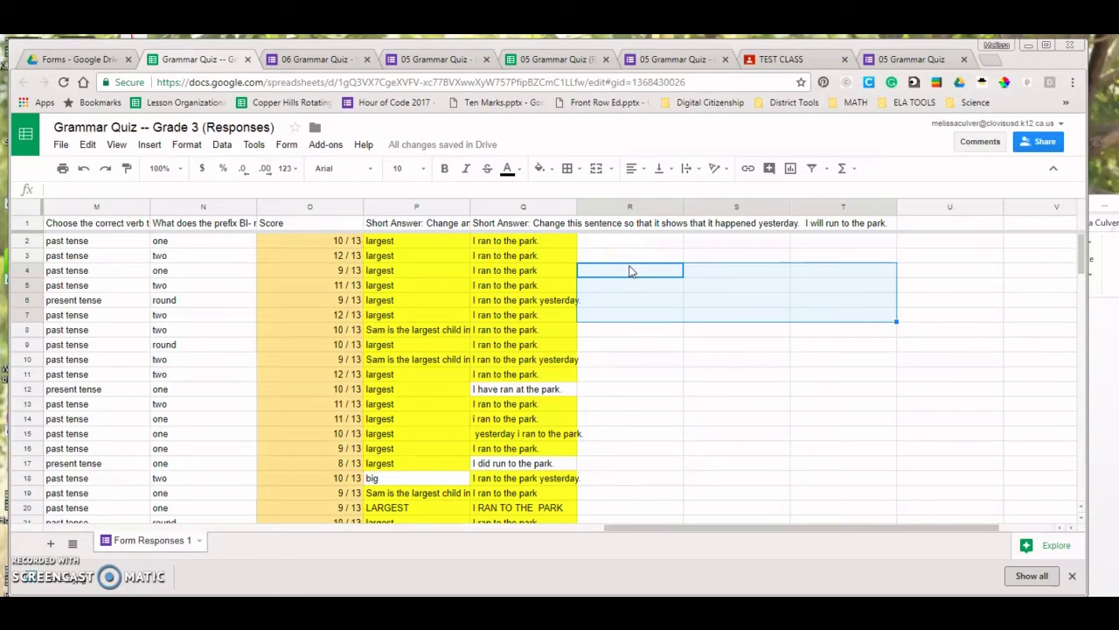
key("shift+Down")
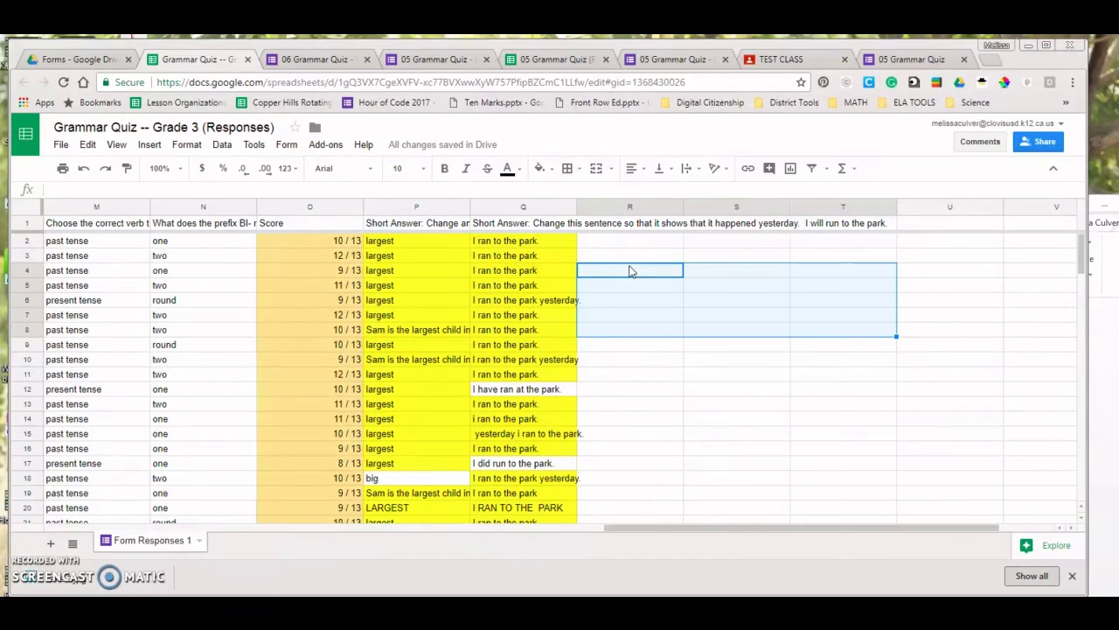
left_click_drag(631, 271, 557, 194)
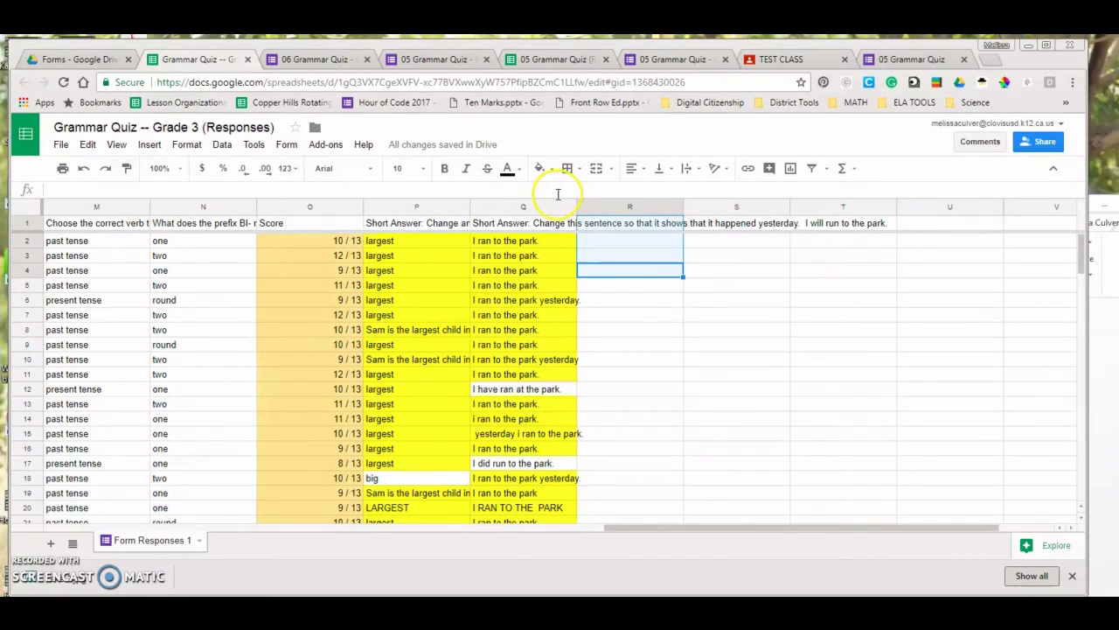
left_click(675, 315)
Fill the empty cells R5:T8 beside the short answers with cyan.
left_click(662, 287)
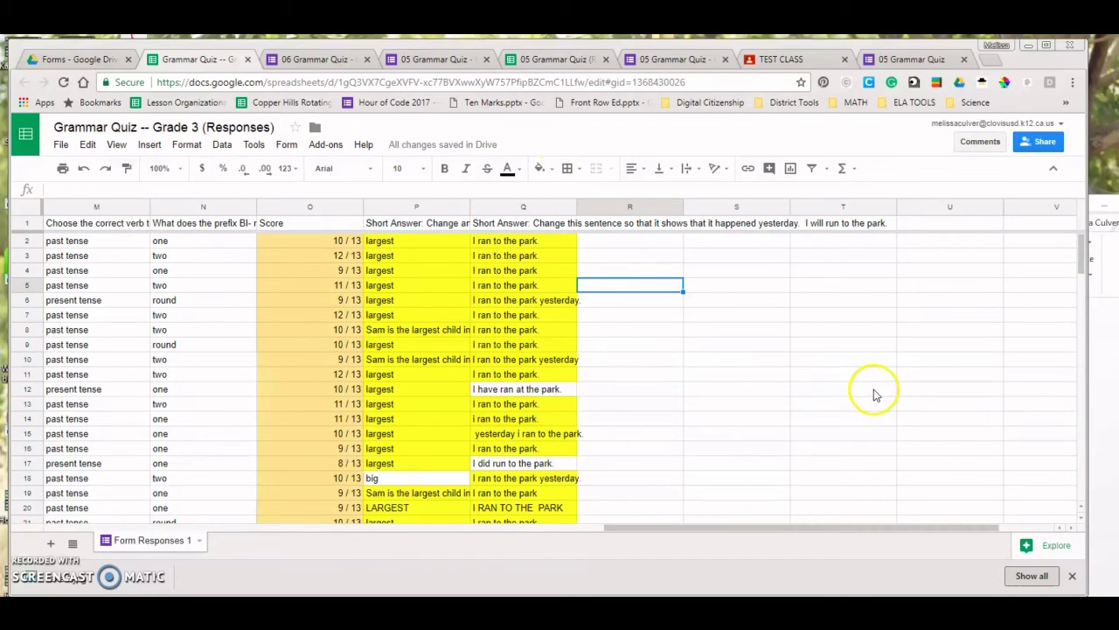
left_click(825, 329, "shift")
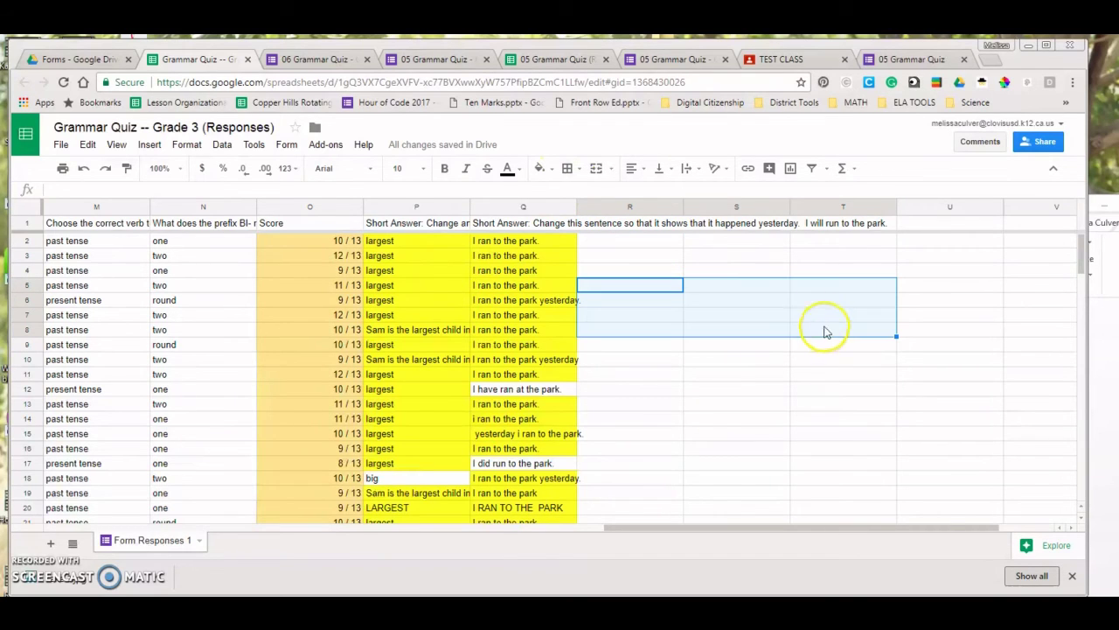
left_click(543, 168)
left_click(611, 232)
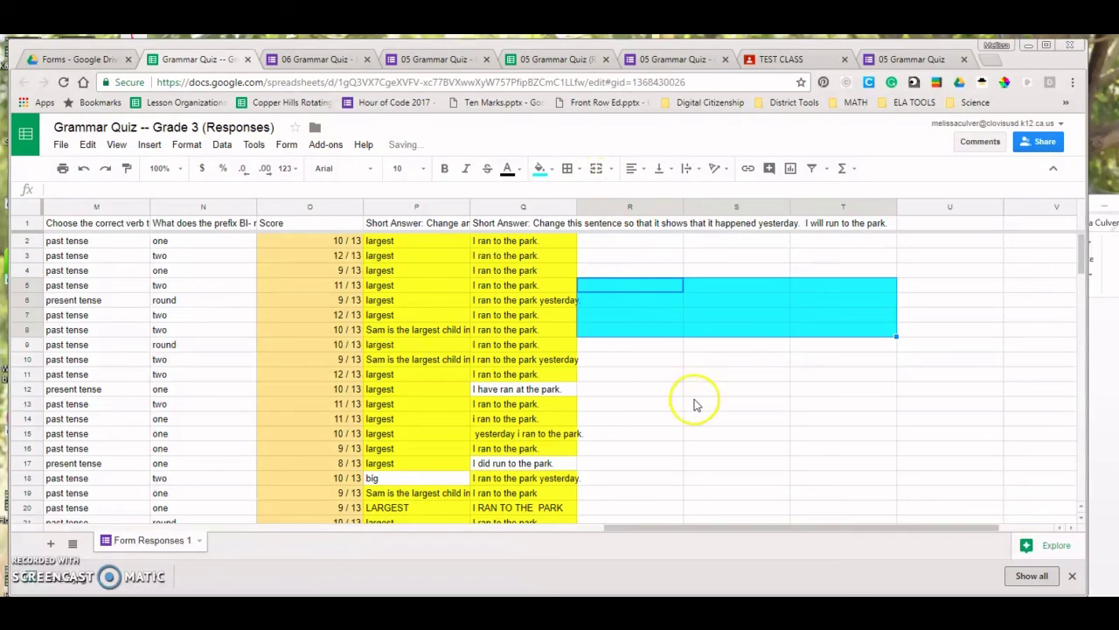
left_click(691, 404)
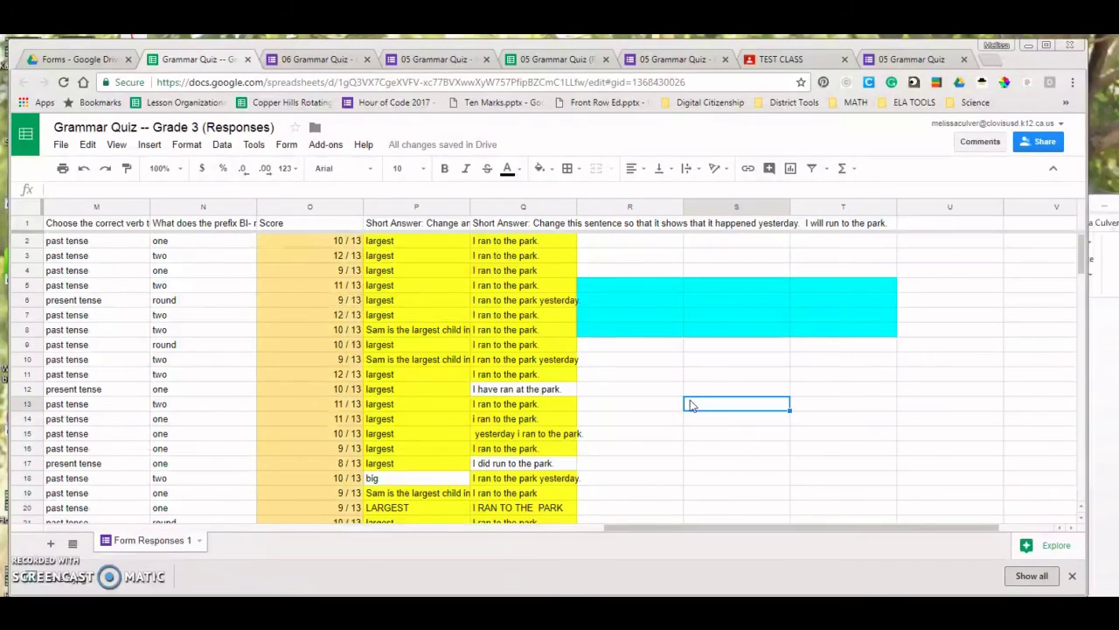